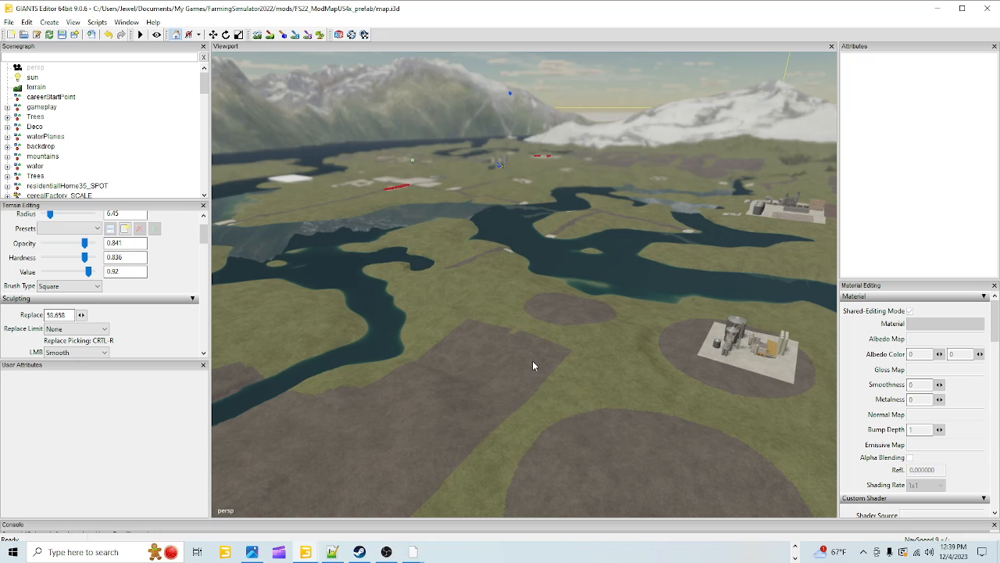
Step: Switch to the mapUS map window, collapse the productionChains group under elmcreek and select it in the scenegraph
left_click_drag(533, 361, 529, 351, "alt")
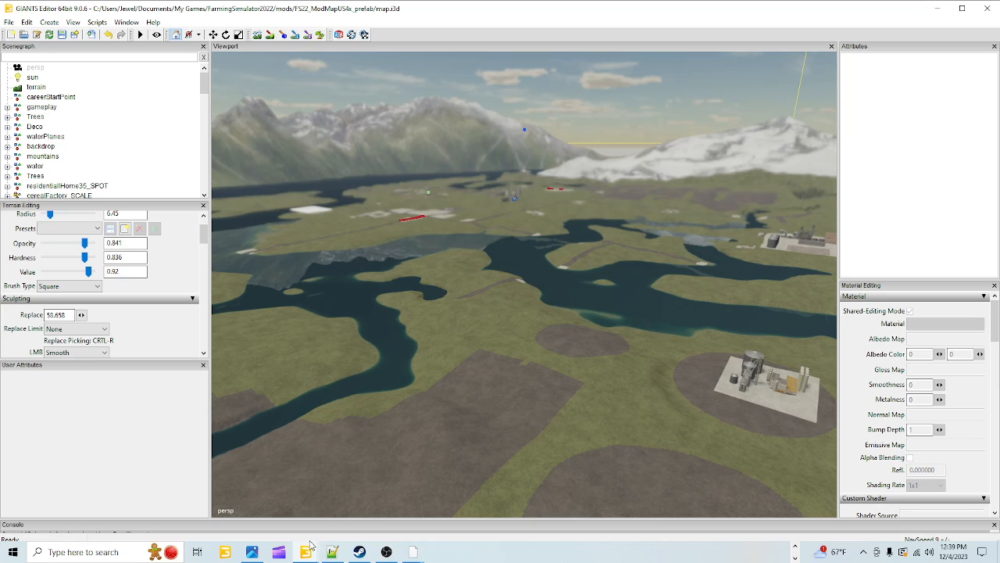
mouse_move(311, 551)
left_click(377, 508)
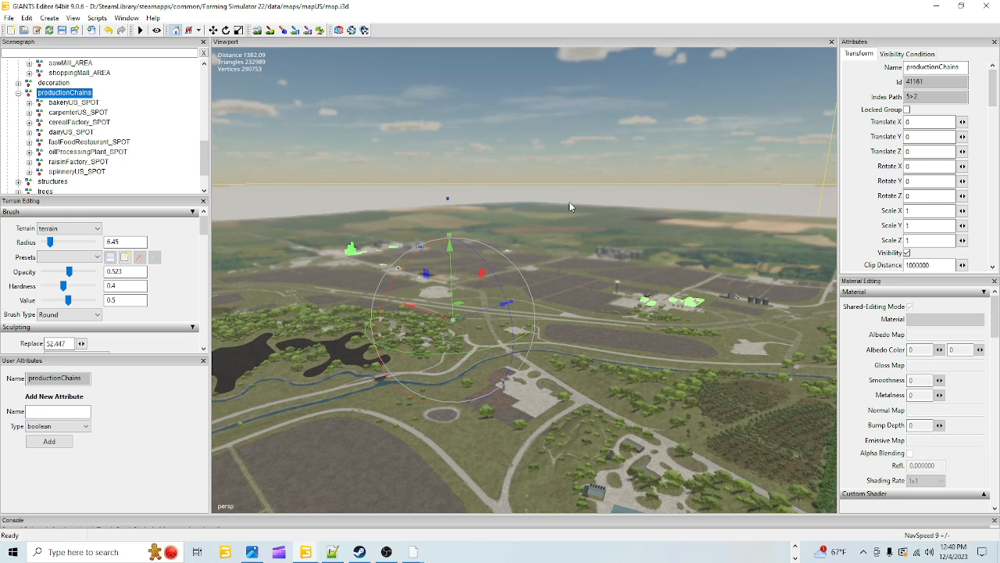
right_click_drag(569, 202, 568, 223)
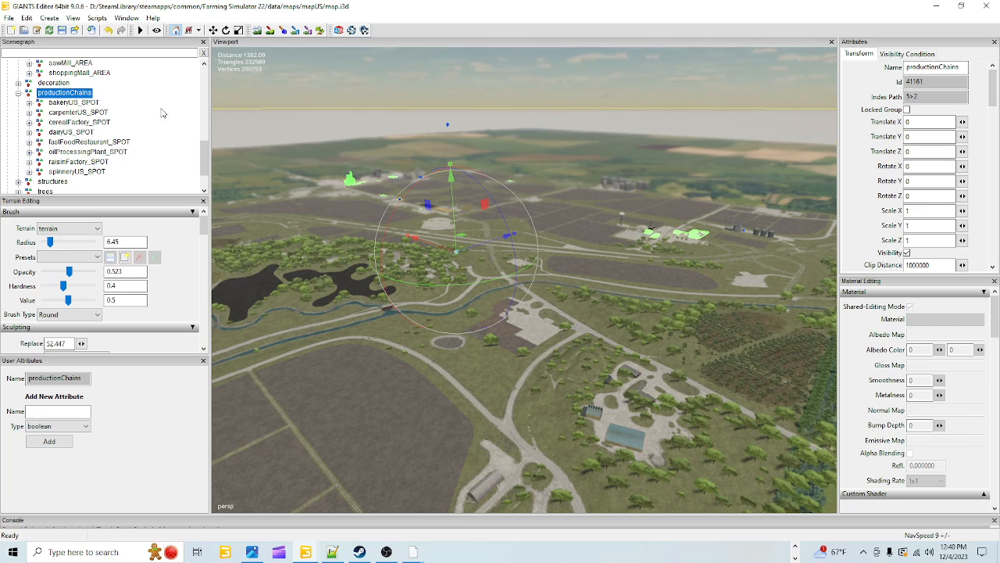
left_click(22, 95)
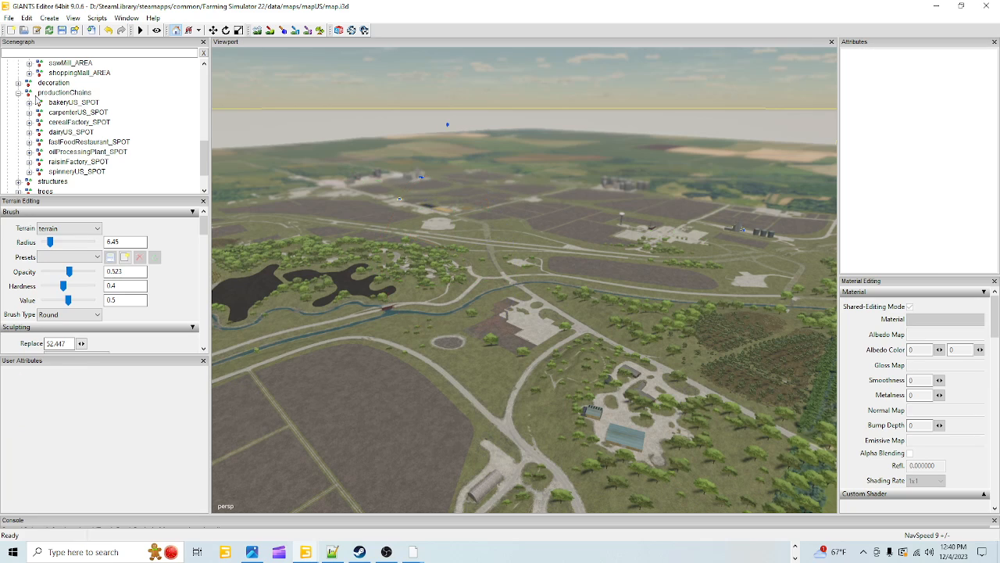
scroll(84, 145, "up", 5)
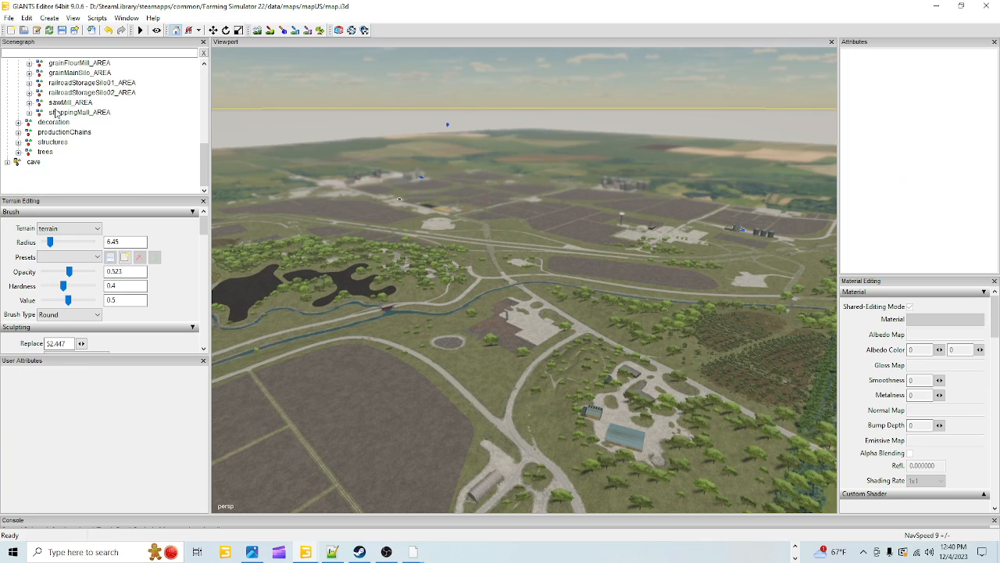
scroll(81, 145, "down", 5)
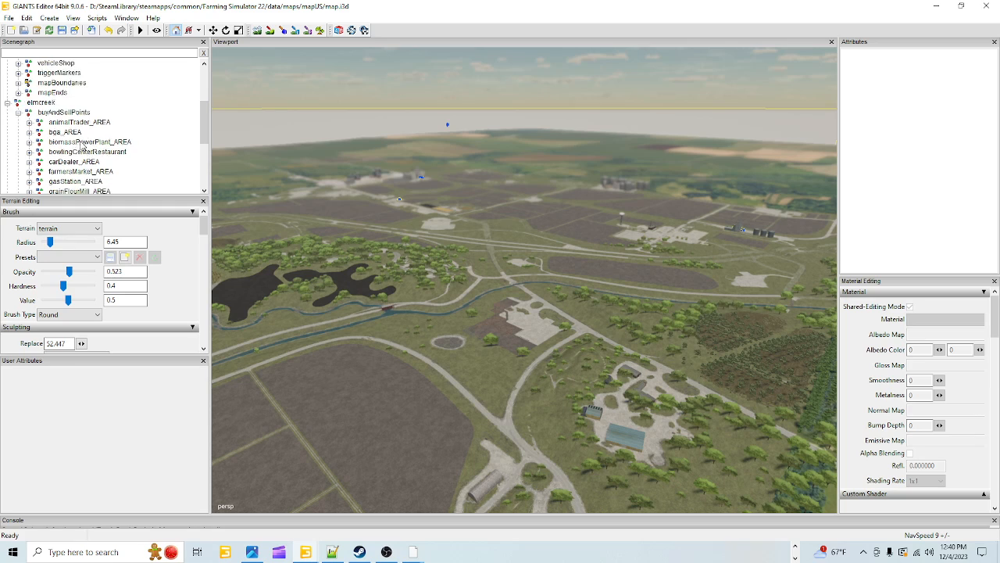
left_click(68, 133)
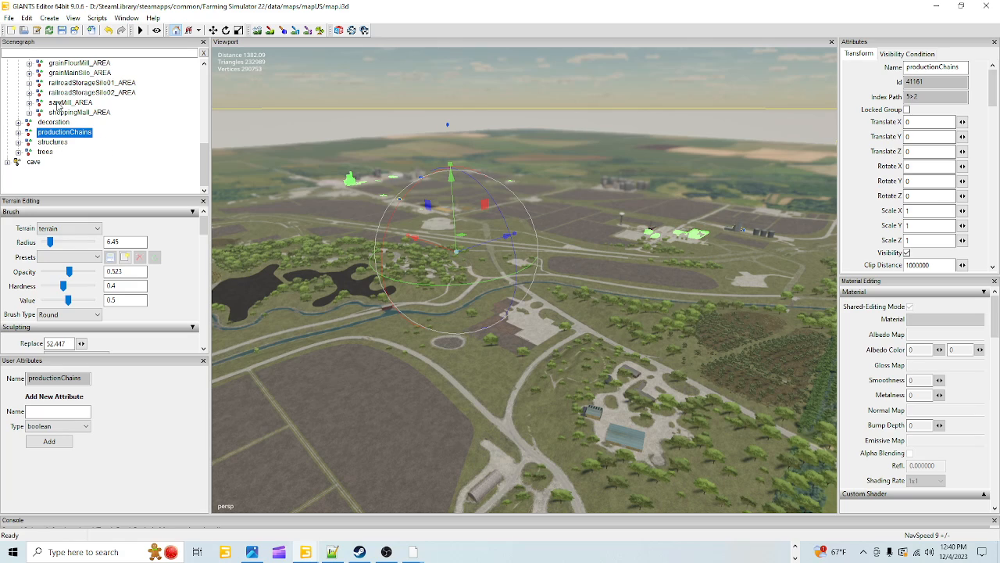
Step: Start exporting the selected group and browse to Documents, My Games, FarmingSimulator2022, mods, FS22_ModMapUS4x_prefab as the destination
left_click(9, 18)
left_click(51, 185)
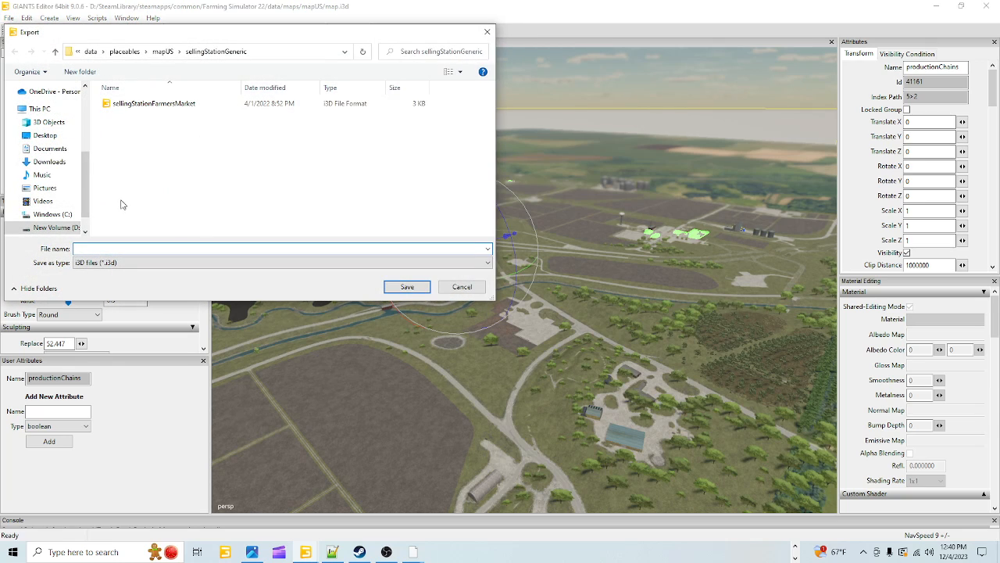
left_click(50, 148)
scroll(148, 205, "down", 3)
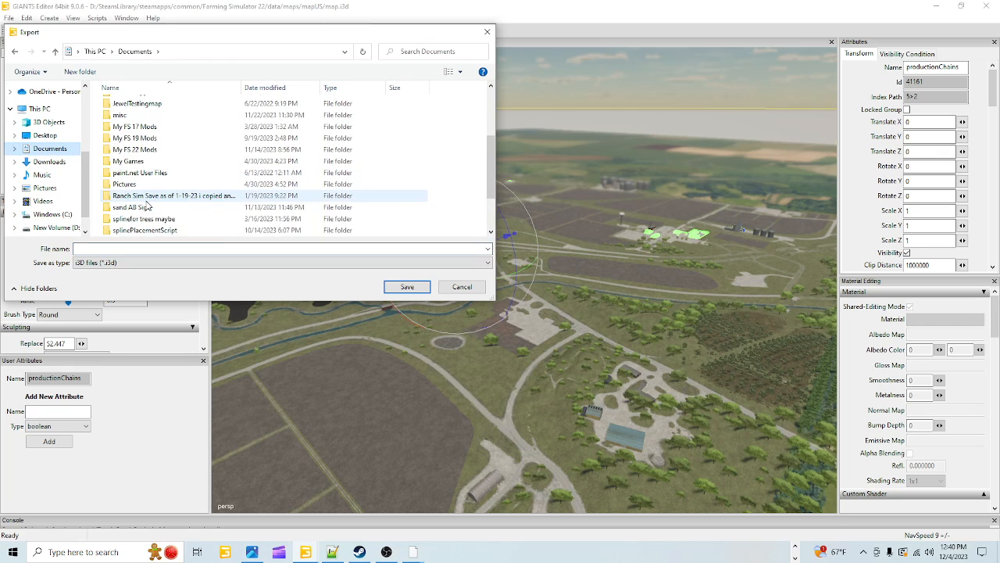
double_click(147, 161)
double_click(164, 128)
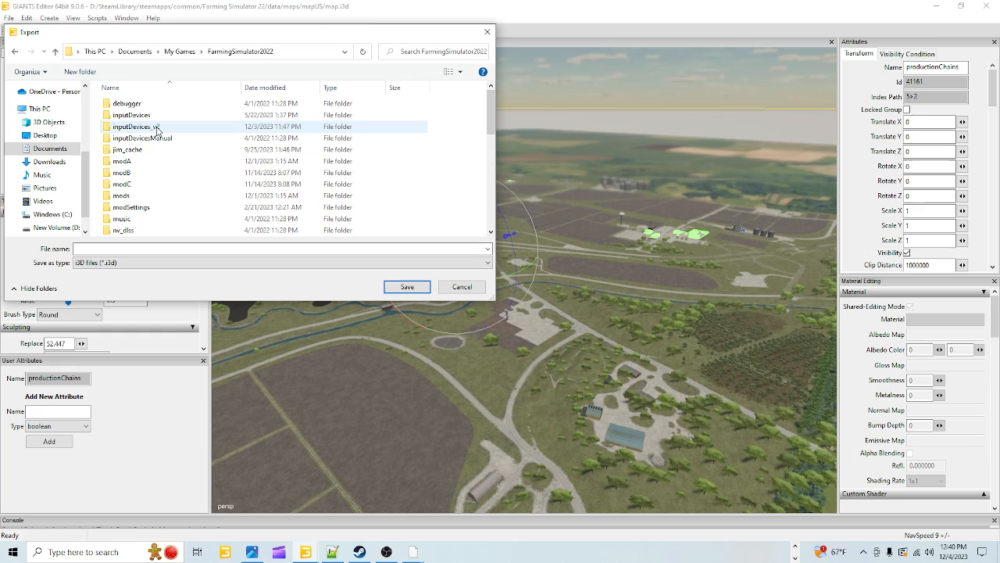
double_click(128, 195)
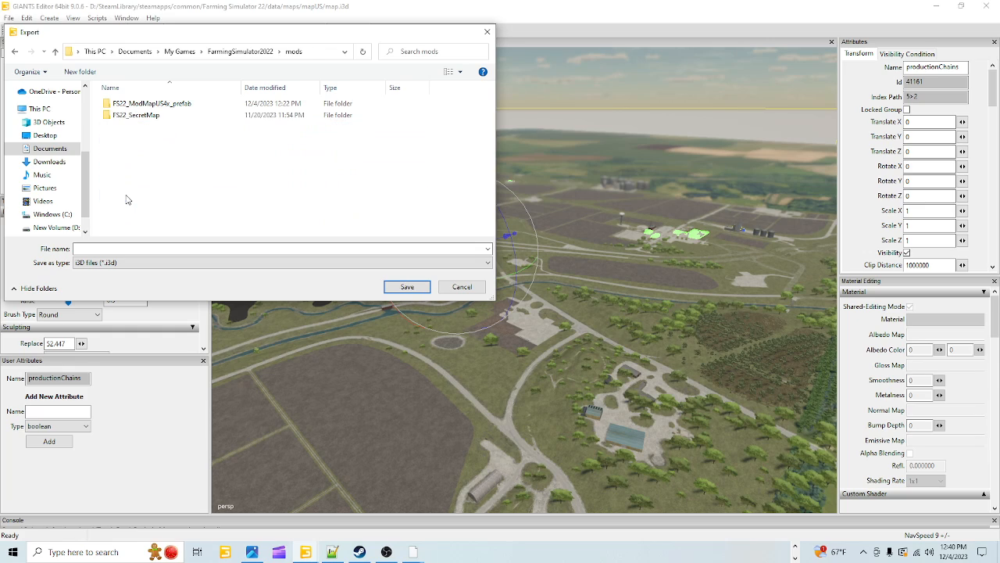
double_click(182, 104)
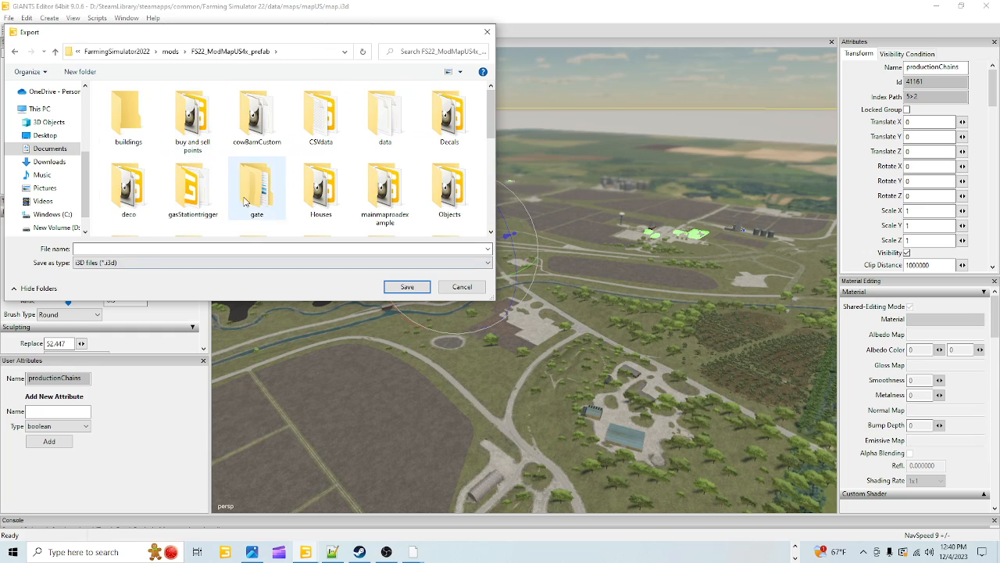
scroll(288, 207, "down", 2)
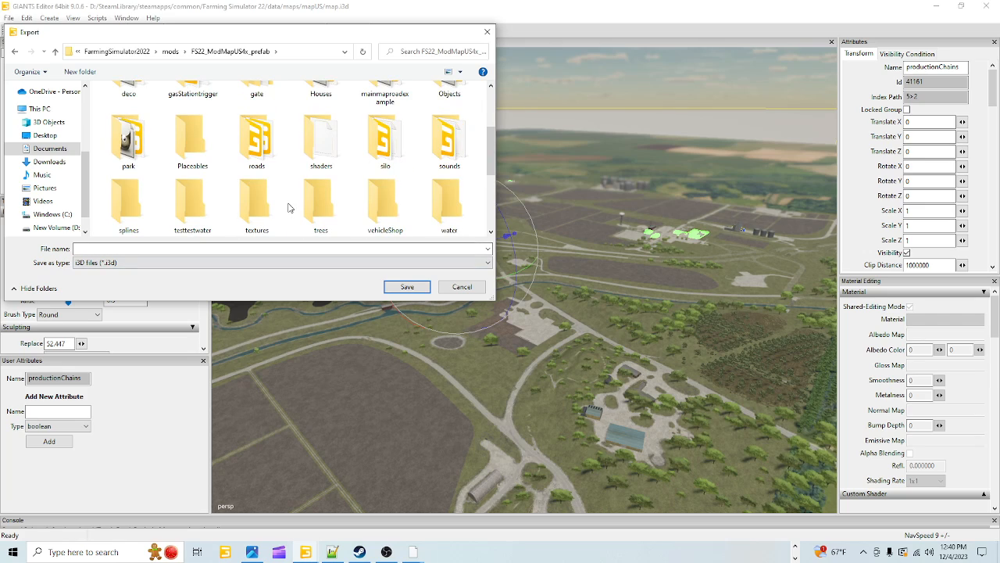
scroll(288, 207, "down", 1)
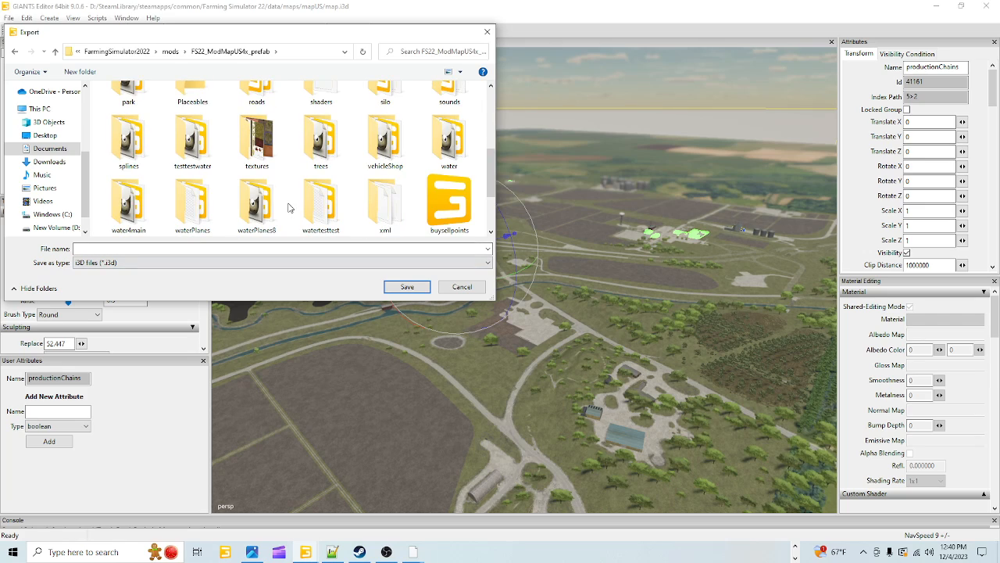
scroll(288, 207, "down", 1)
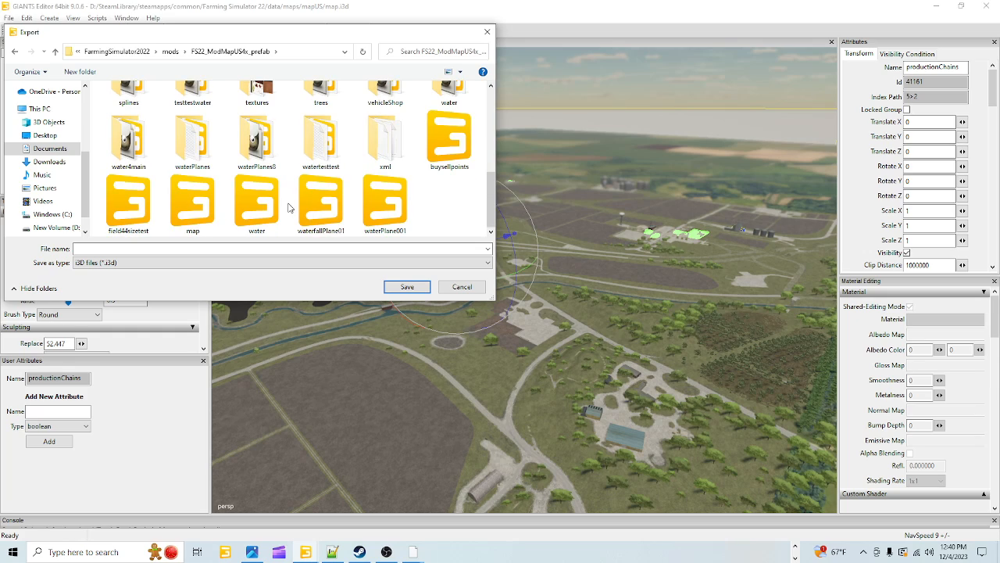
scroll(289, 207, "up", 10)
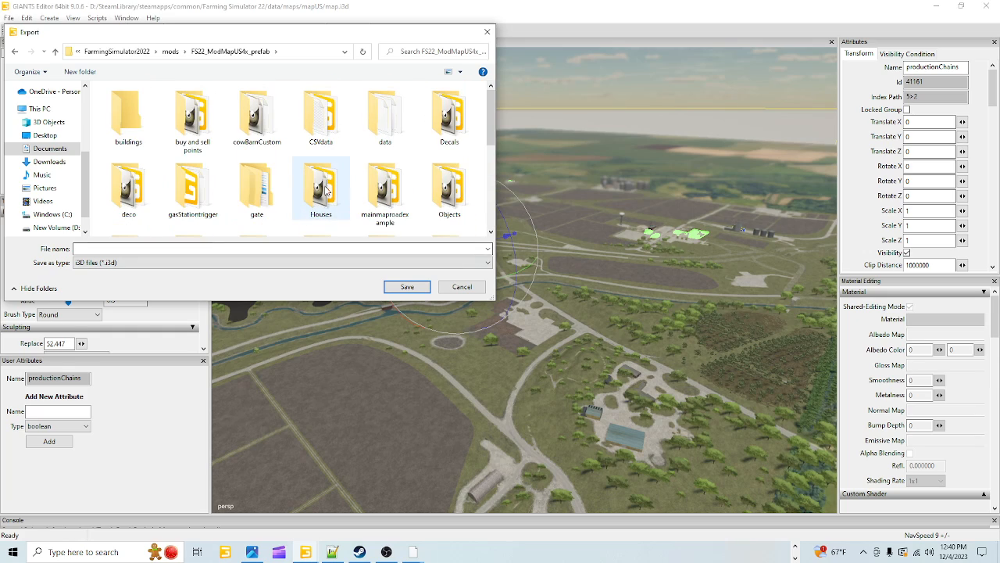
Step: Create a folder named productionChains inside the FS22_ModMapUS4x_prefab mod folder and open it
left_click(80, 71)
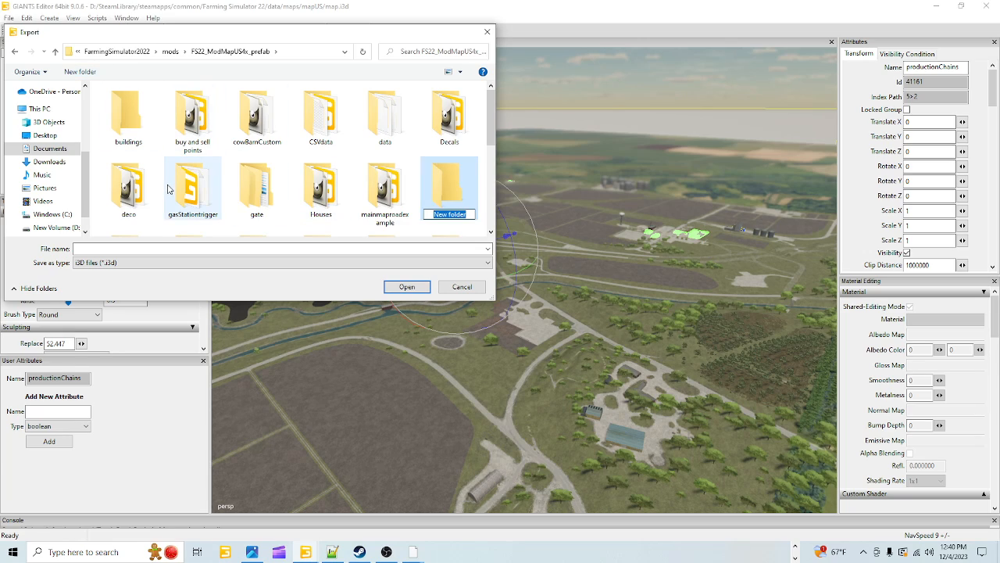
type("pro")
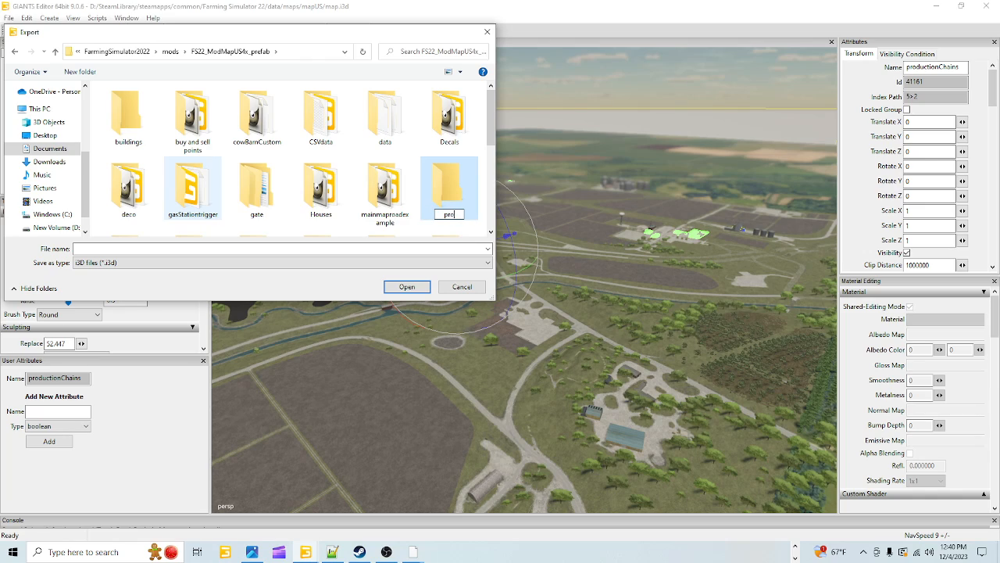
type("ductionChains")
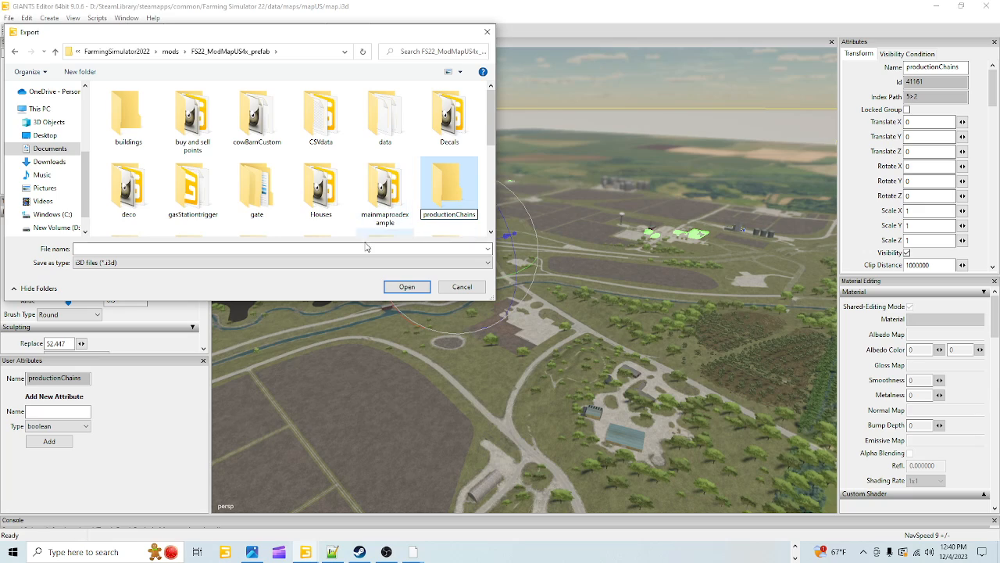
left_click(283, 249)
double_click(445, 188)
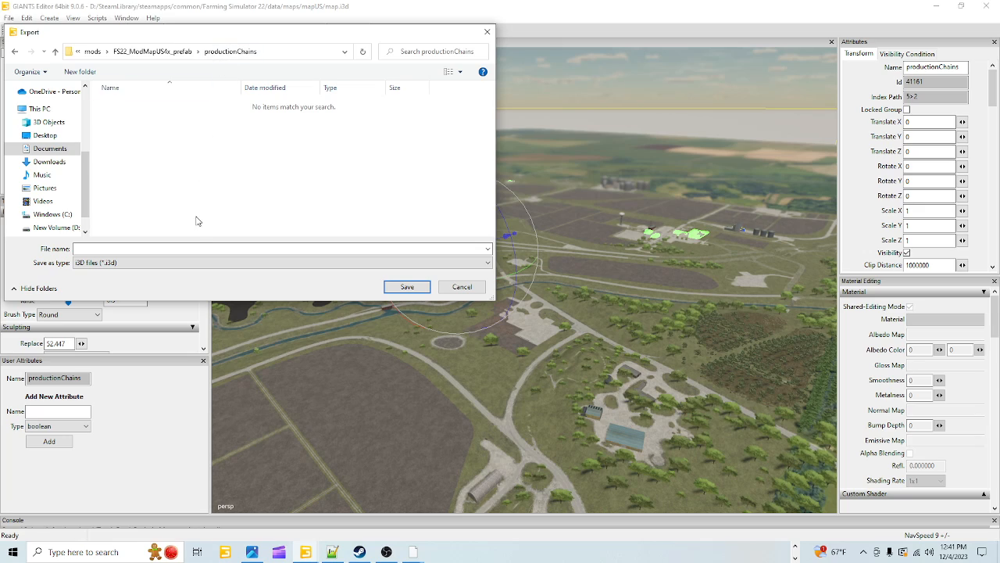
Step: Export the selected group as an i3D file named productionChains, and clear the selection
left_click(182, 249)
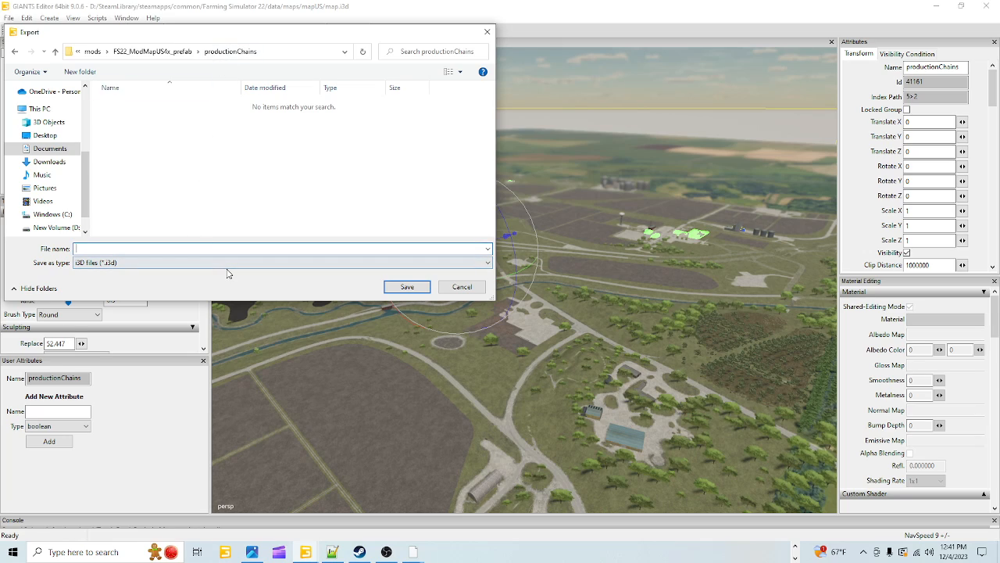
type("productionChains")
left_click(395, 287)
left_click(520, 271)
left_click(521, 270)
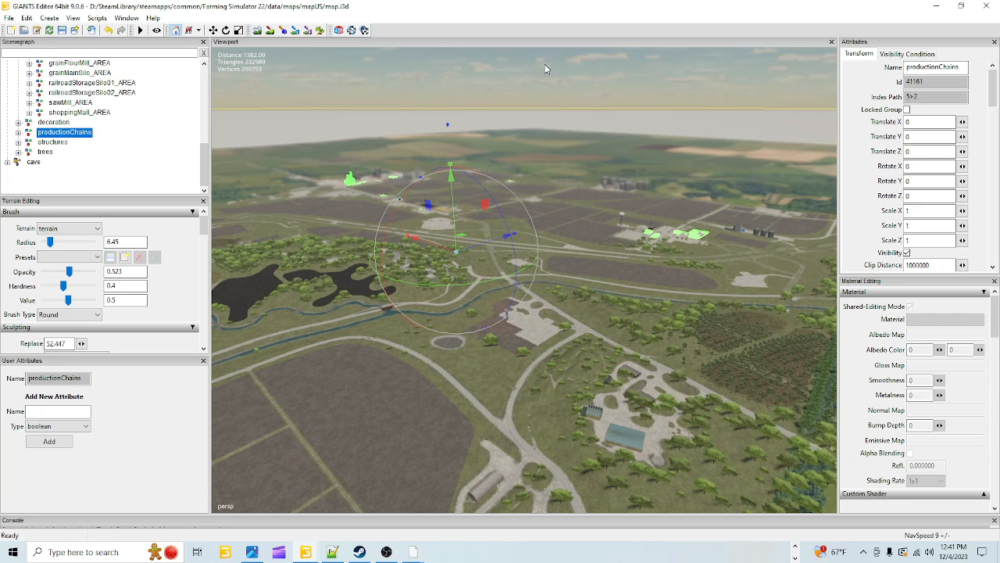
left_click(519, 95)
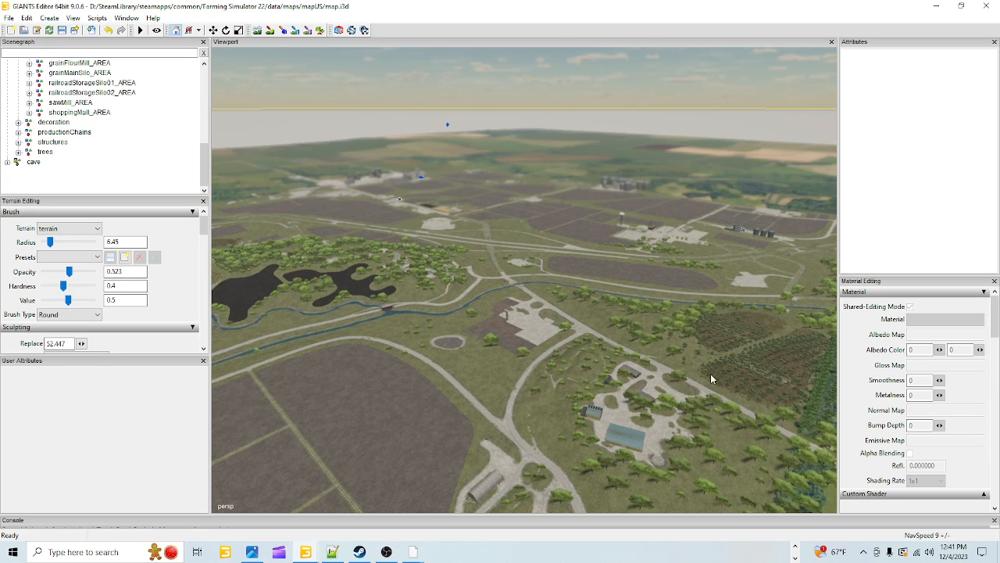
Step: Switch to the FS22_ModMapUS4x_prefab map window, start a file import and browse to the FS22_ModMapUS4x_prefab folder in mods
mouse_move(306, 551)
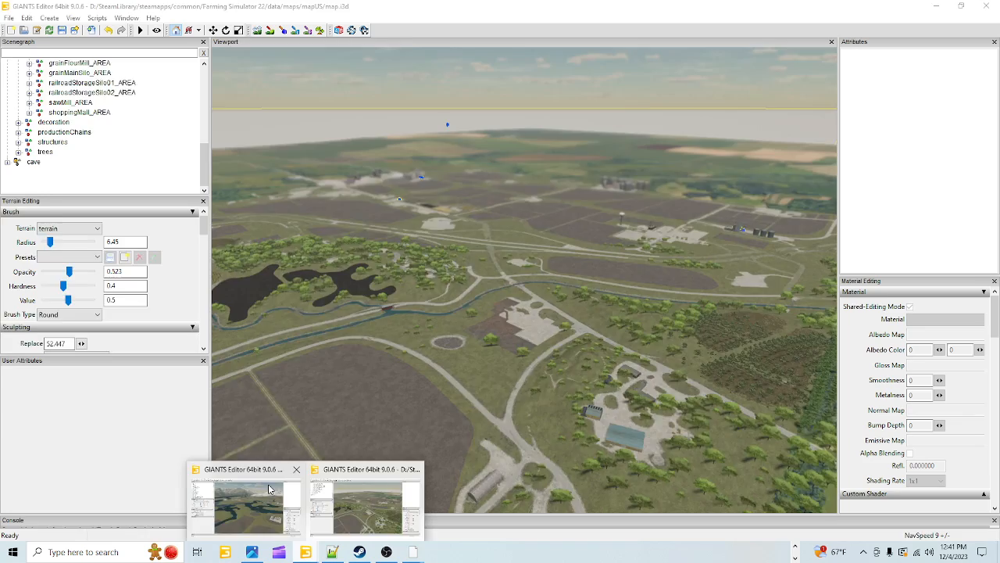
left_click(247, 507)
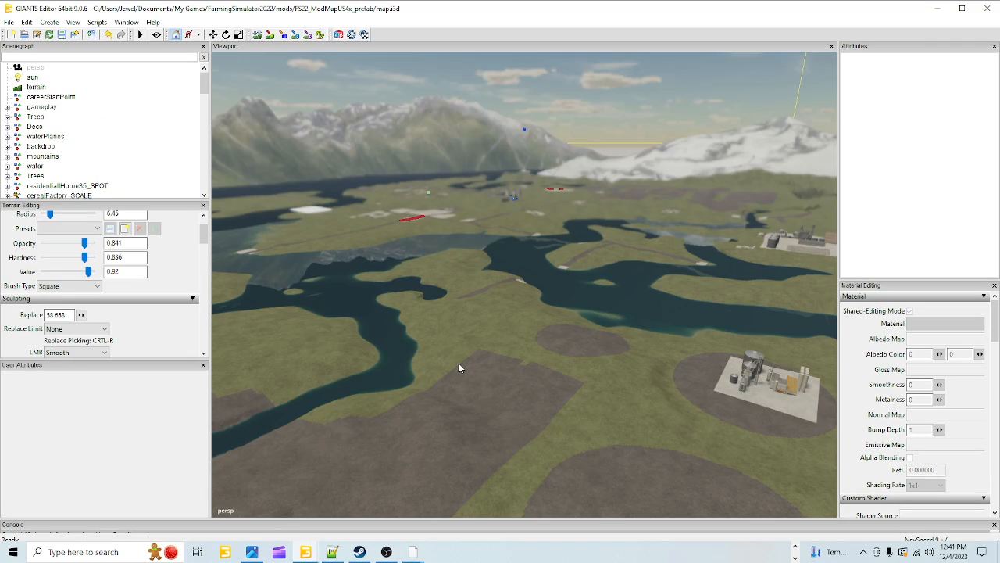
left_click(10, 22)
left_click(45, 139)
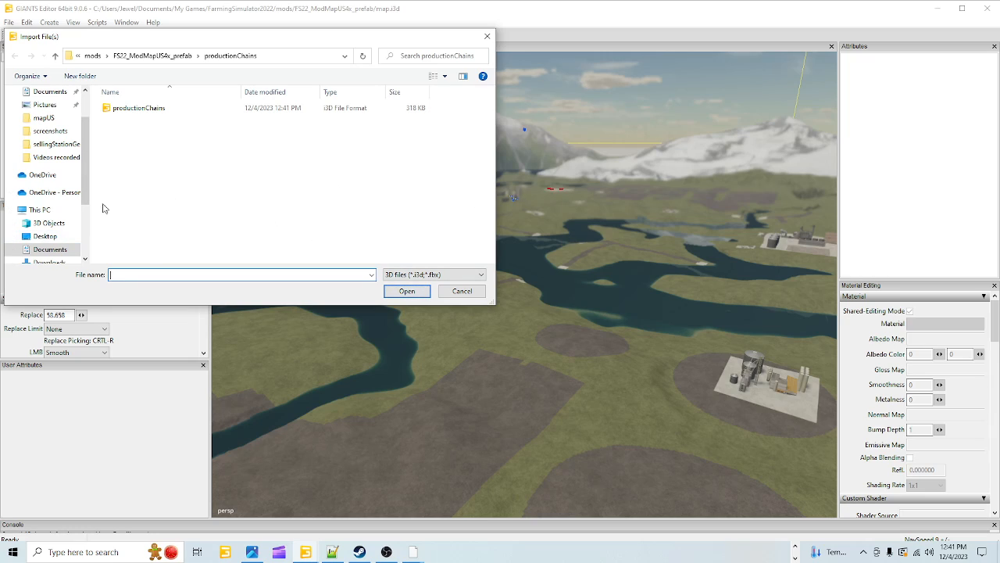
left_click(50, 249)
scroll(137, 219, "down", 2)
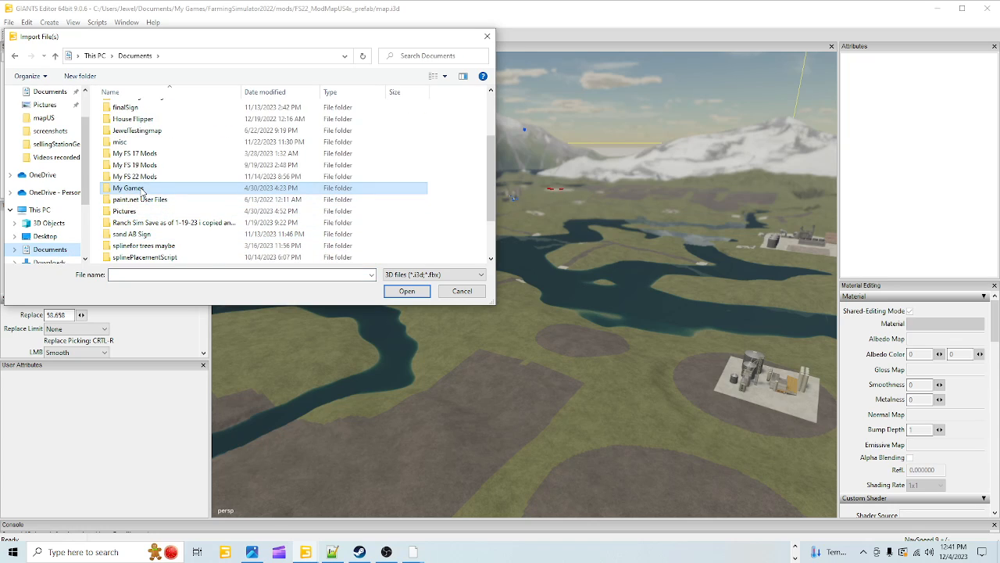
double_click(141, 191)
double_click(129, 131)
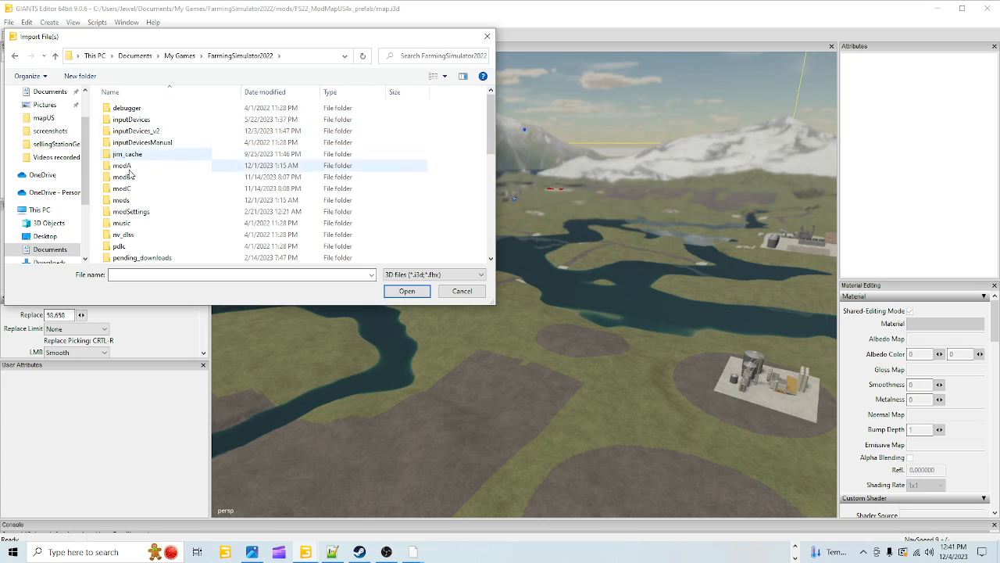
double_click(125, 201)
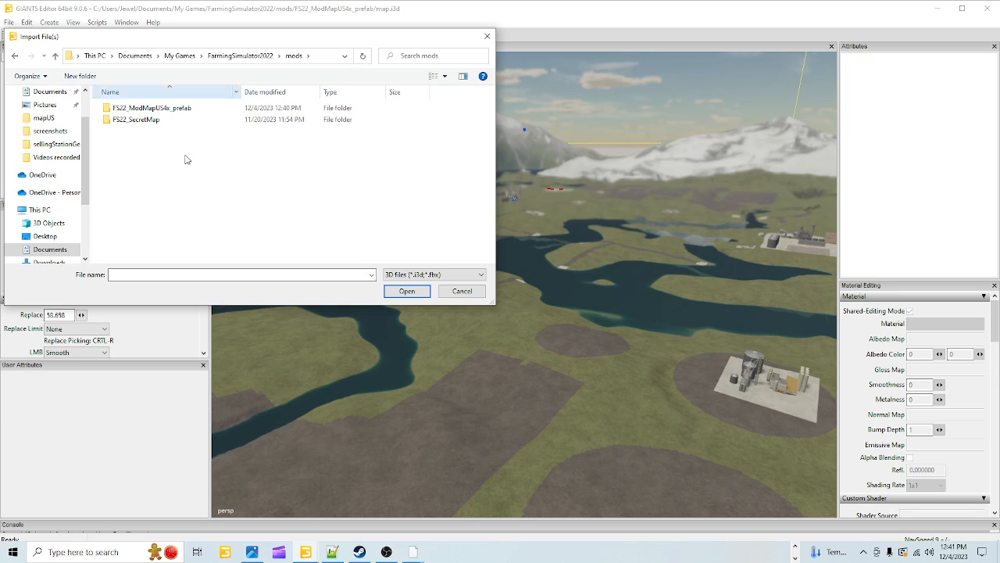
double_click(197, 110)
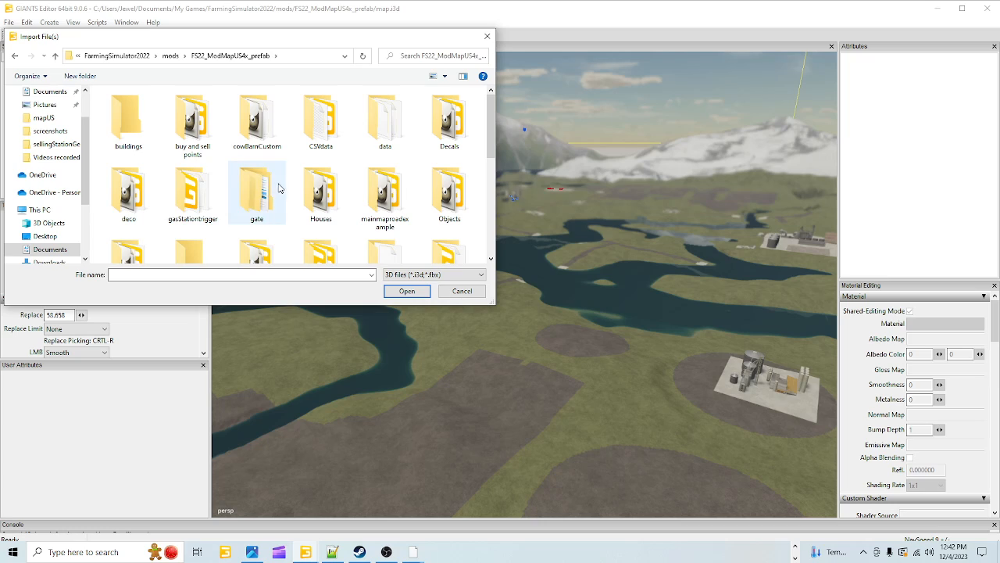
Step: Import the productionChains i3D file from the mod's productionChains folder and expand the imported group in the scenegraph
scroll(278, 187, "down", 2)
scroll(277, 188, "up", 2)
scroll(265, 206, "down", 2)
scroll(254, 184, "down", 1)
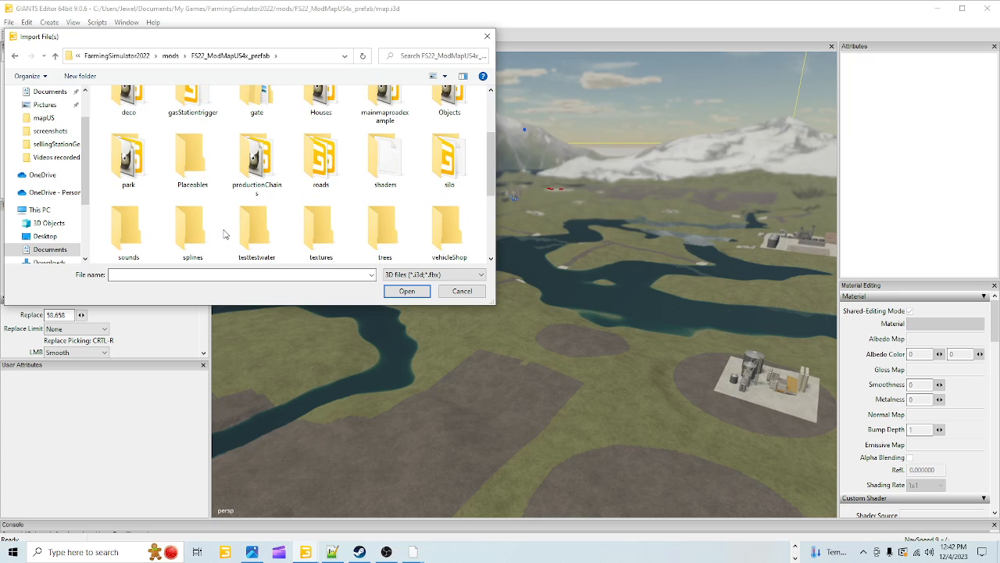
double_click(254, 182)
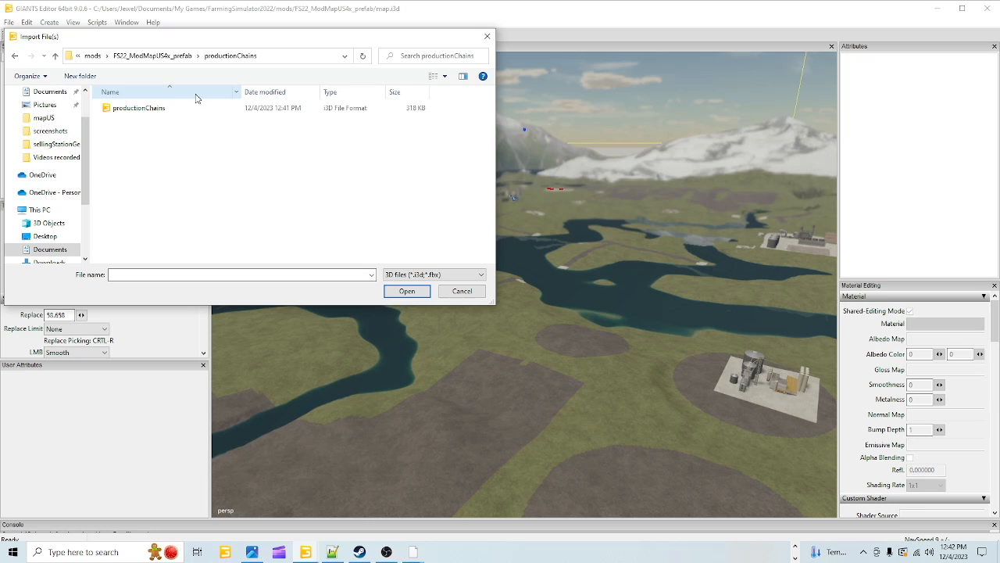
left_click(177, 112)
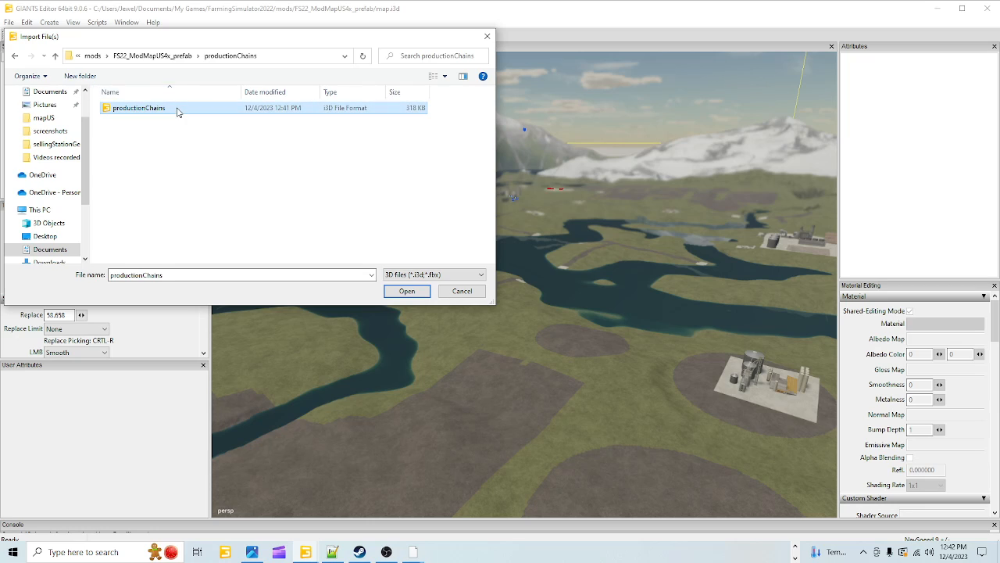
left_click(407, 292)
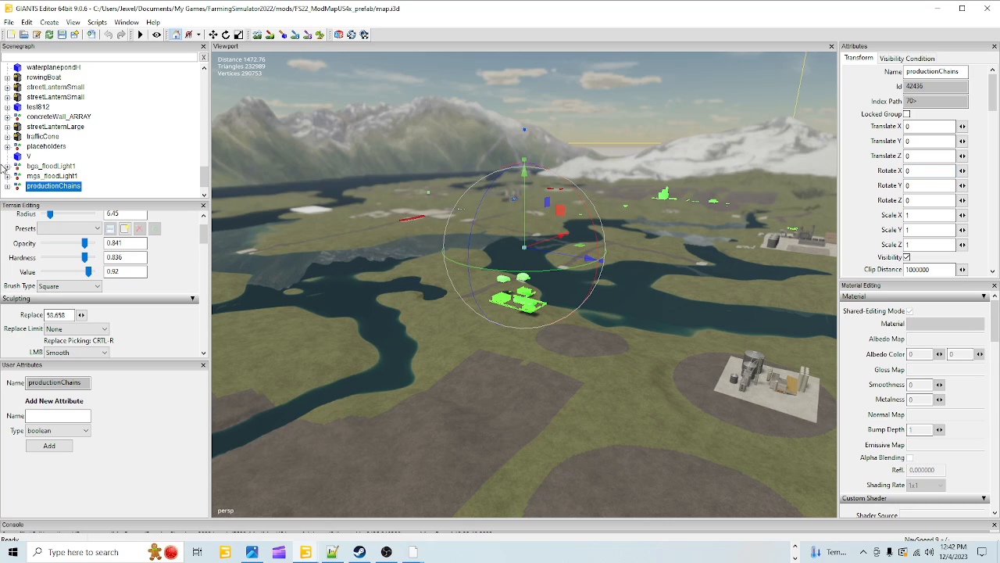
left_click(7, 186)
left_click(6, 186)
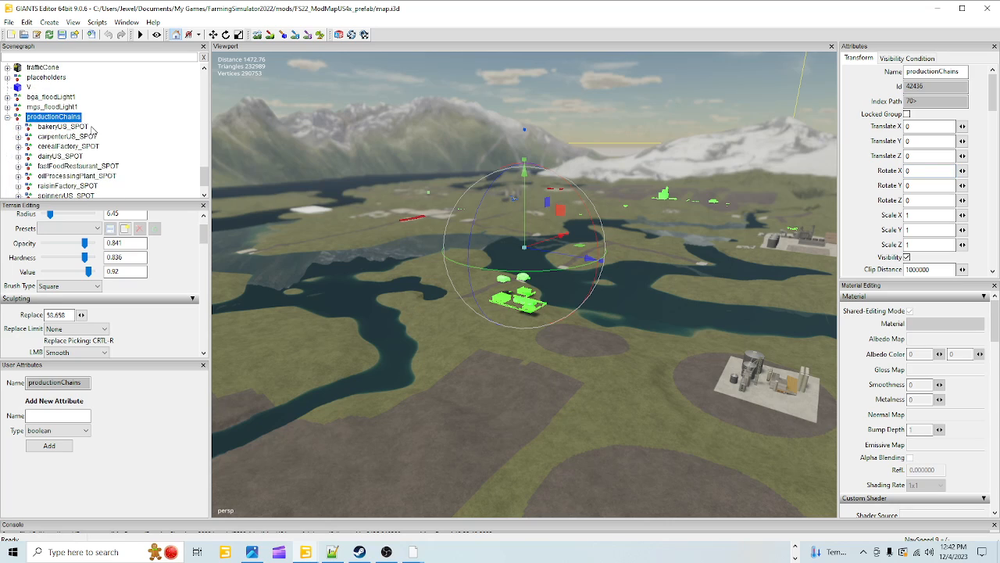
Step: Go through the production spots in the imported productionChains group, from bakeryUS_SPOT to spinneryUS_SPOT, checking where each lies on the map
scroll(90, 129, "down", 3)
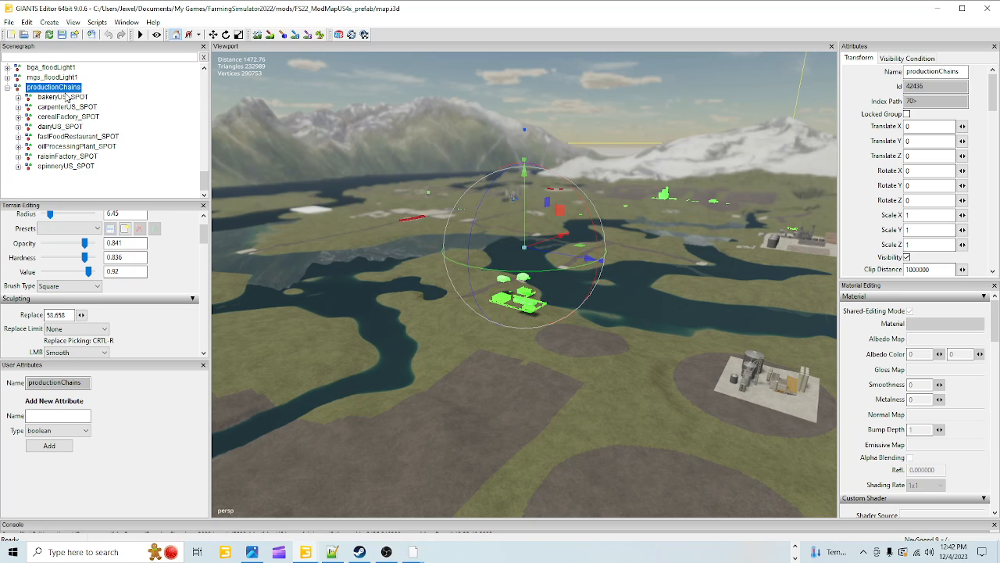
left_click(61, 98)
left_click(69, 108)
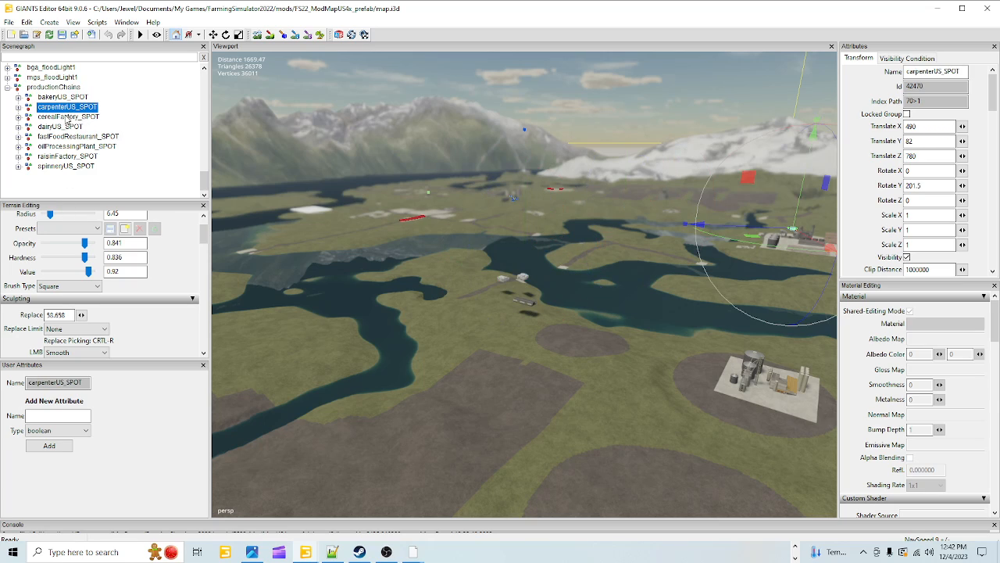
left_click(65, 118)
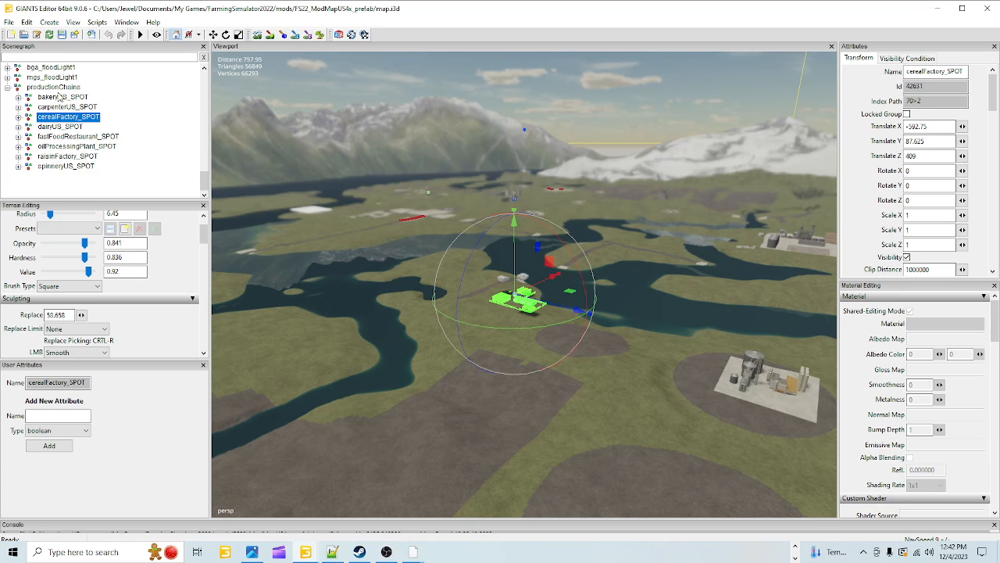
left_click(59, 126)
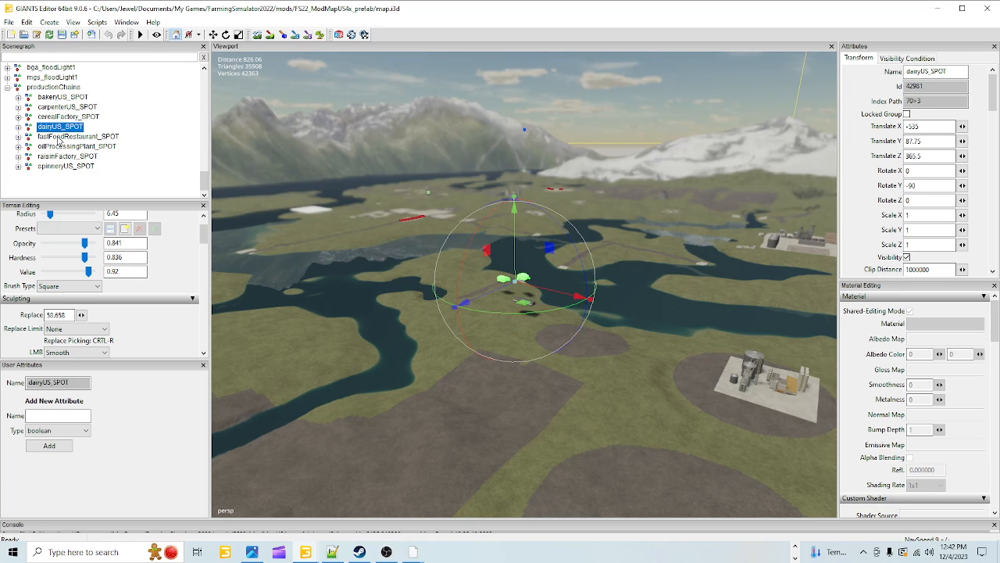
left_click(61, 137)
left_click(63, 147)
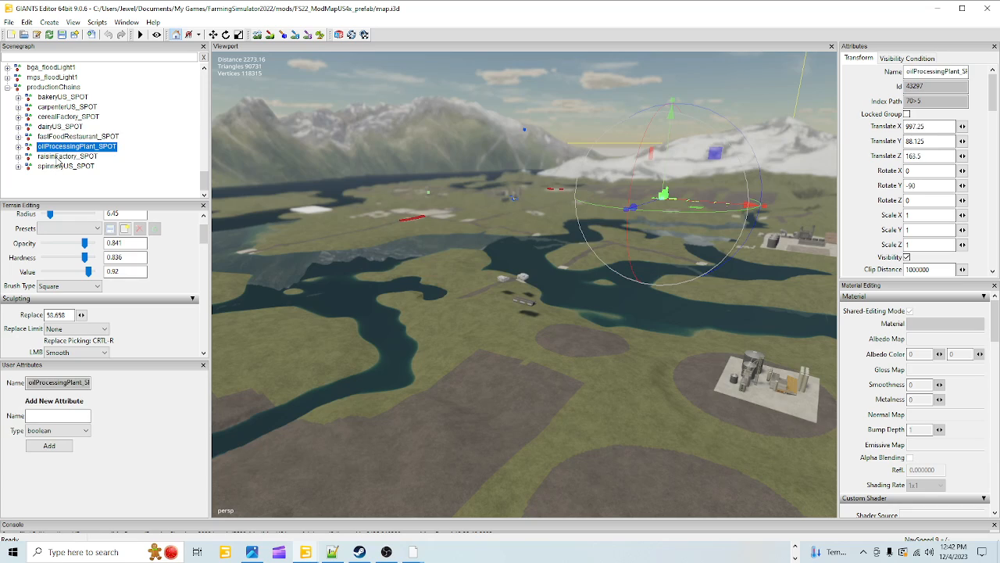
left_click(59, 158)
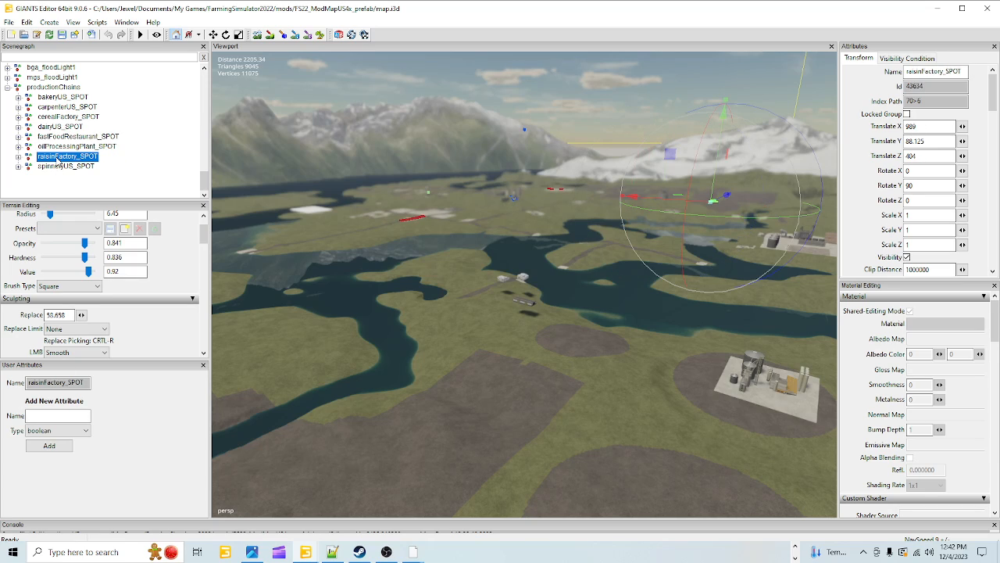
left_click(61, 167)
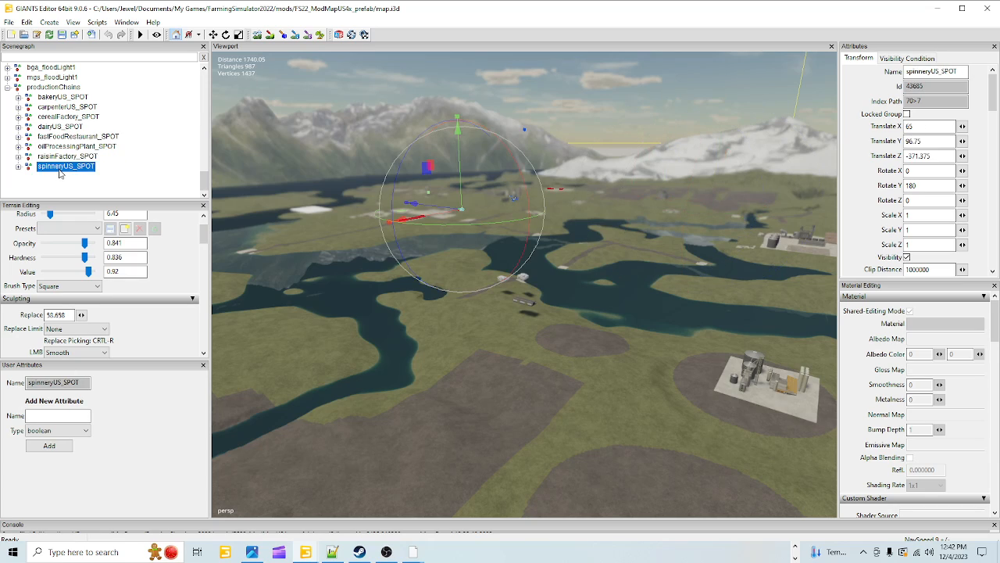
Step: Focus the view on bakeryUS_SPOT and examine its placement relative to the terrain and the surrounding area
left_click(77, 100)
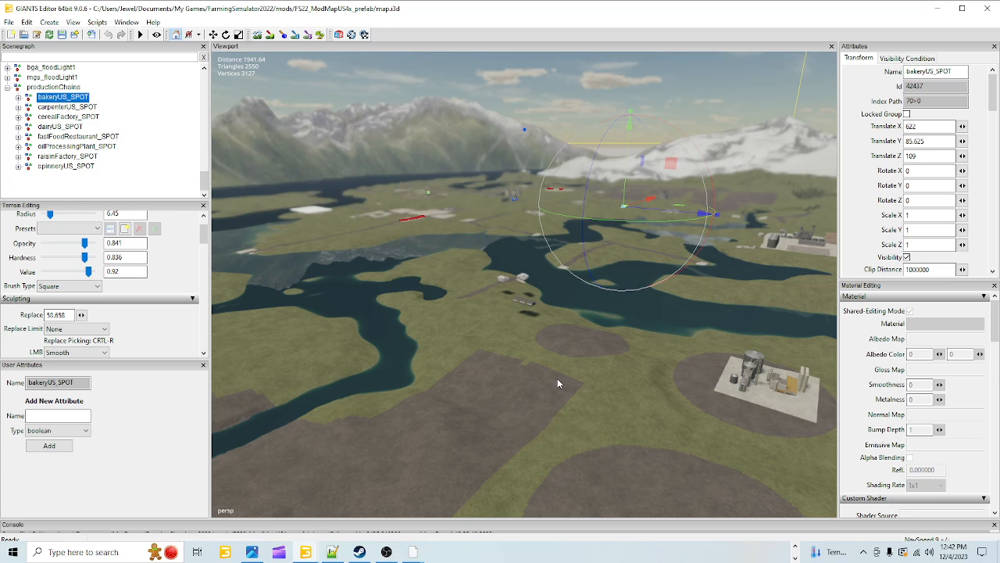
left_click_drag(557, 378, 576, 344, "alt")
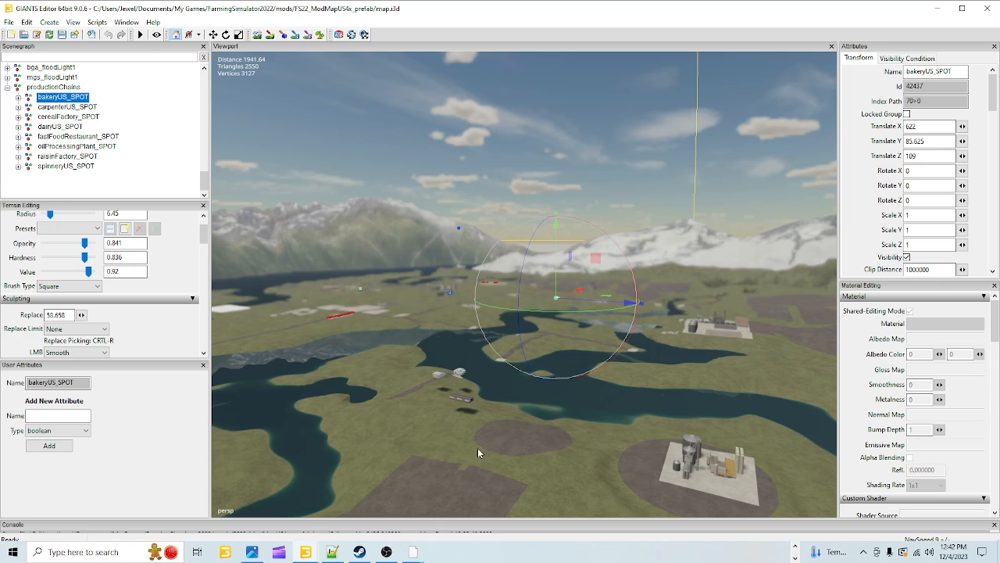
mouse_move(461, 431)
left_mouse_down("alt")
mouse_move(459, 415)
mouse_move(470, 427)
left_mouse_up("alt")
scroll(462, 453, "up", 1)
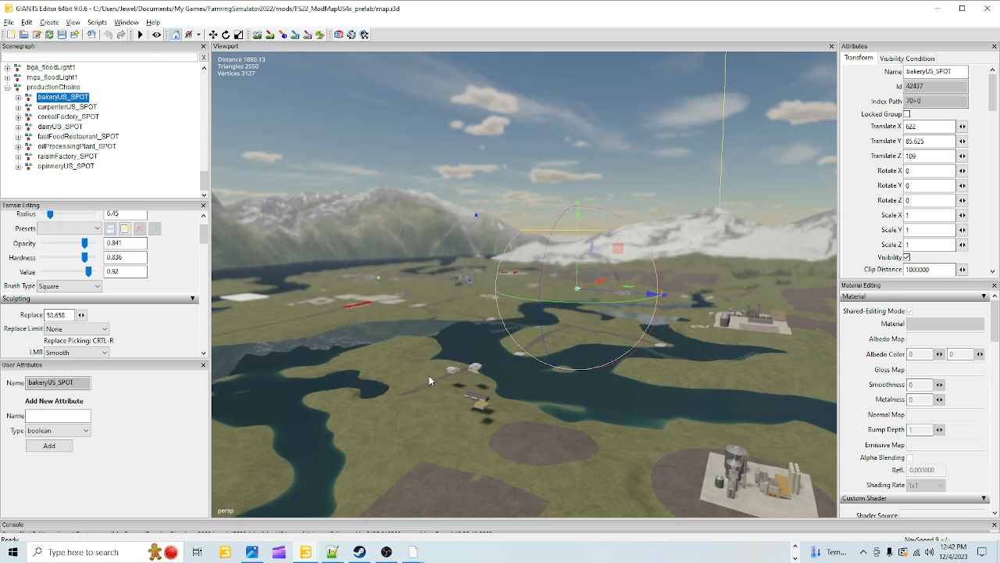
scroll(429, 381, "up", 2)
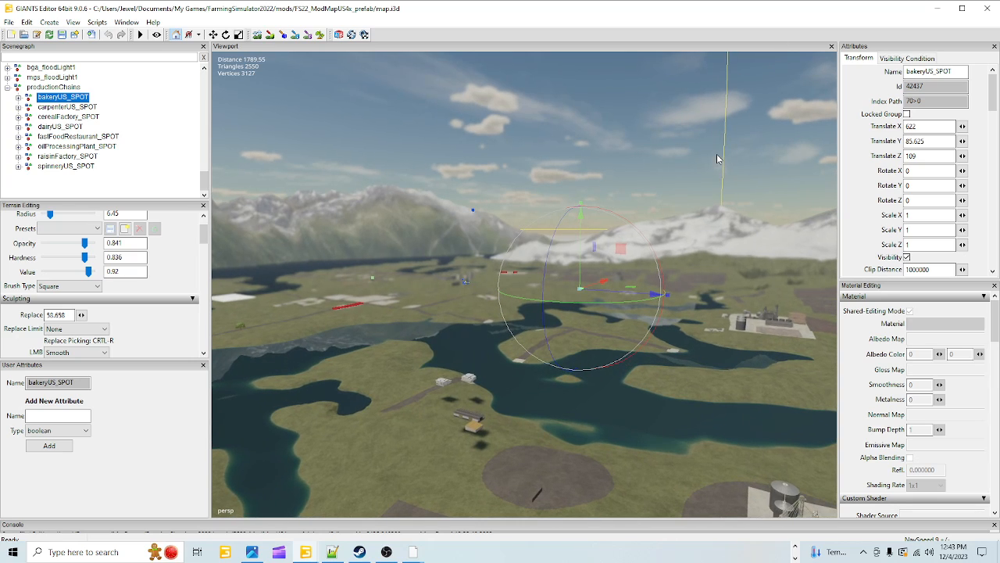
key("f")
left_click_drag(474, 286, 372, 337, "alt")
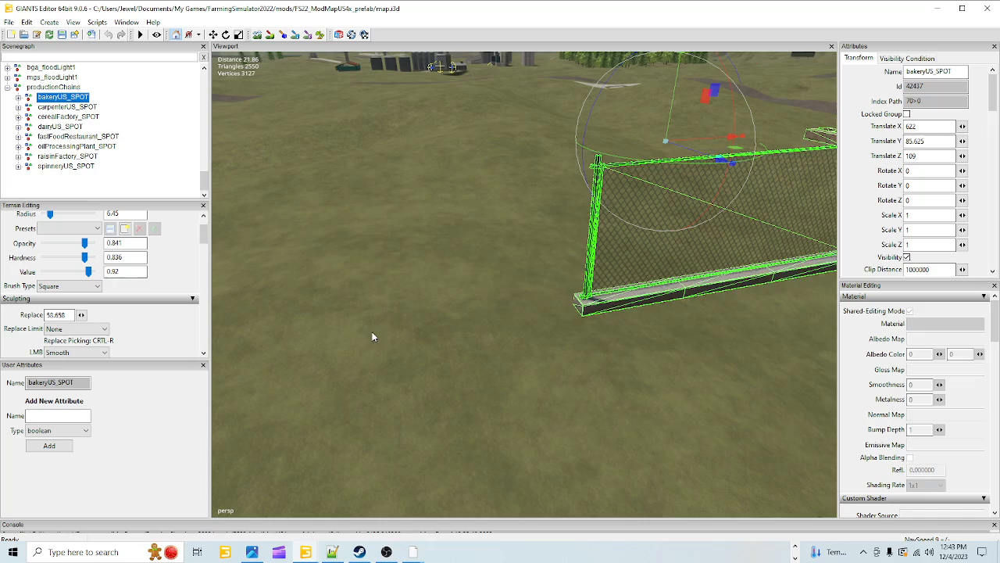
scroll(453, 239, "down", 2)
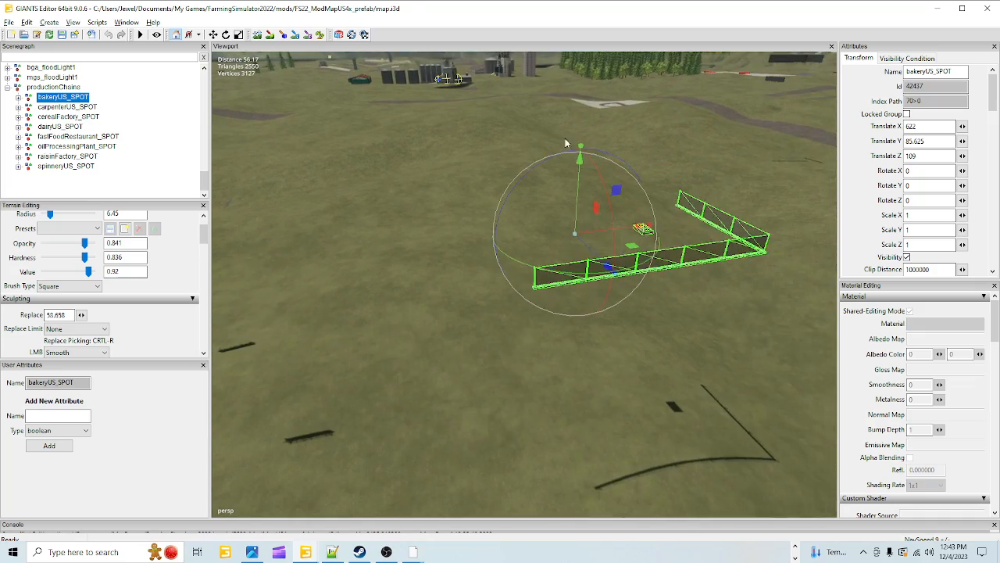
scroll(565, 142, "down", 2)
left_click_drag(547, 316, 362, 334, "alt")
scroll(642, 255, "up", 2)
scroll(639, 236, "down", 3)
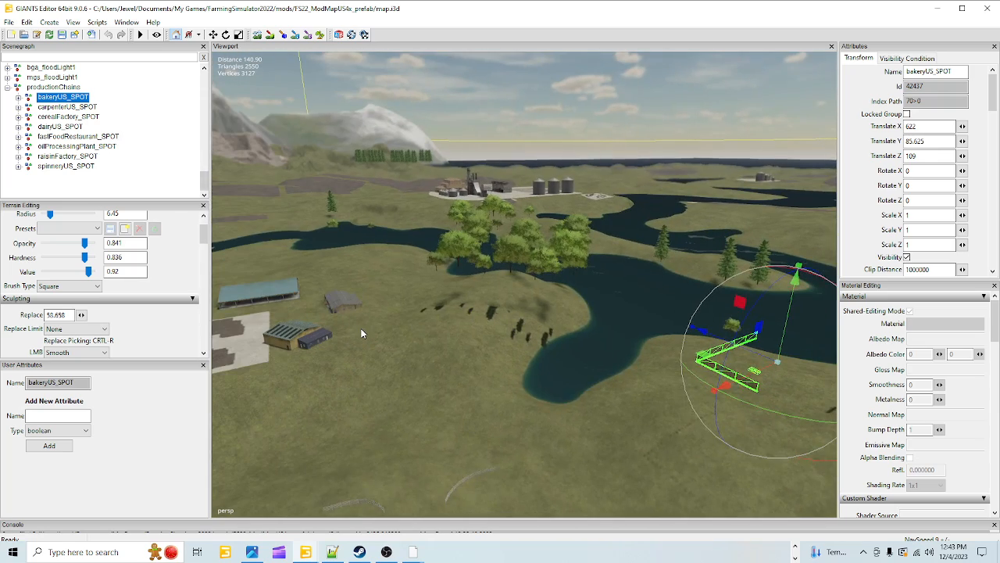
scroll(393, 316, "down", 4)
left_click_drag(547, 286, 363, 404, "alt")
left_click_drag(399, 344, 359, 276, "alt")
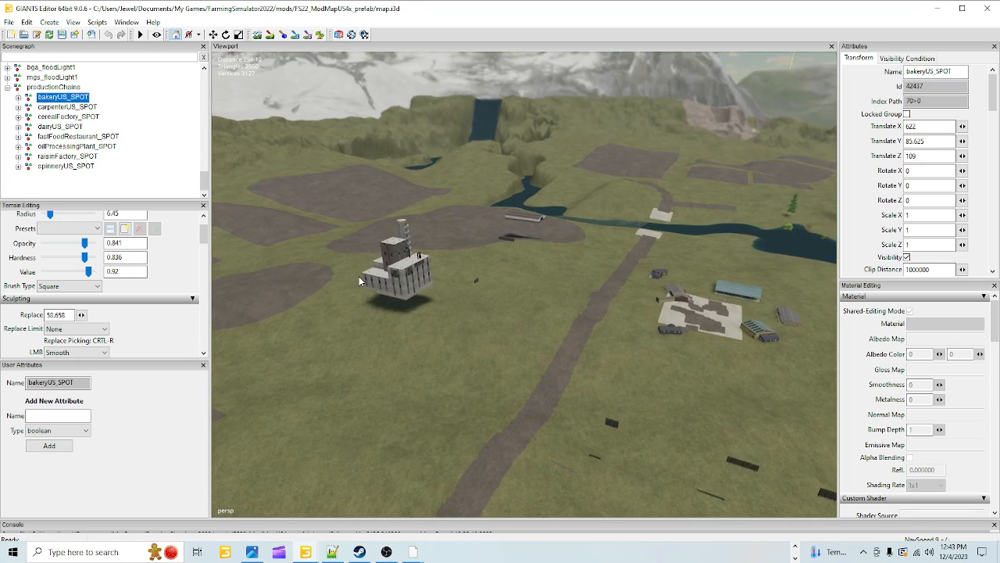
left_click_drag(528, 360, 887, 4, "alt")
scroll(487, 248, "up", 8)
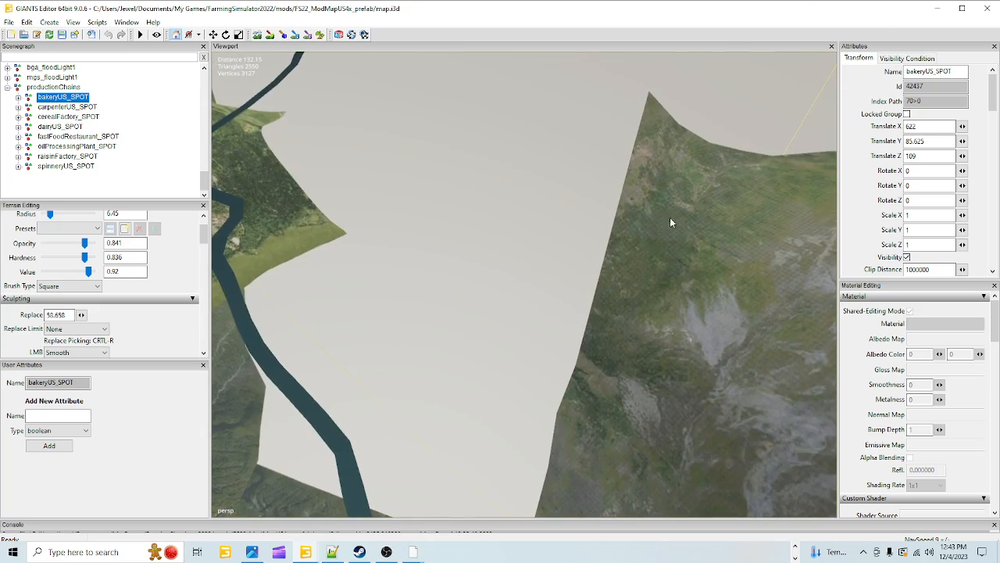
left_click_drag(670, 222, 530, 248, "alt")
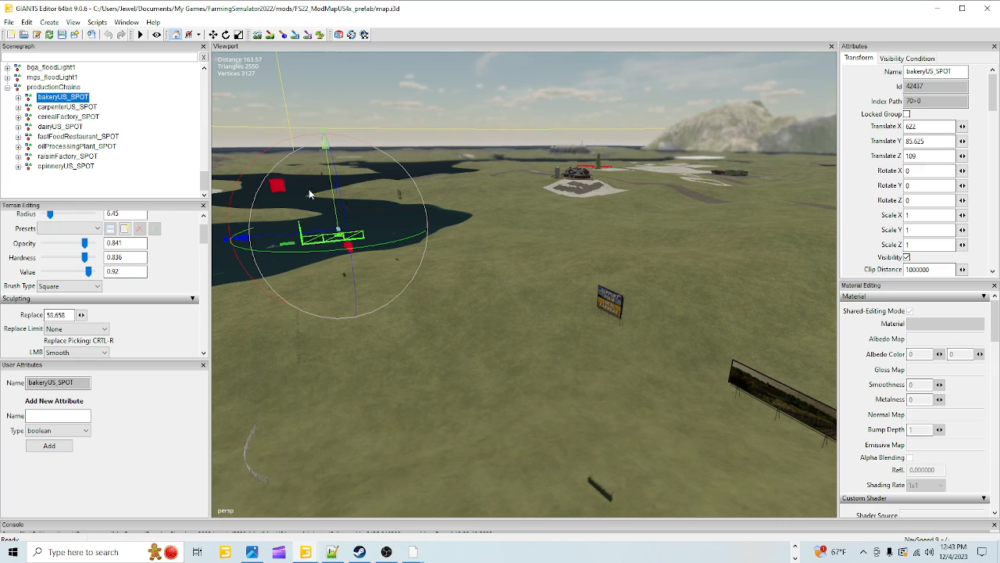
Step: Expand bakeryUS_SPOT and inspect its bakeryUS_PLACEABLE_POSITION and chainlinkFence children in the scene
left_click(18, 97)
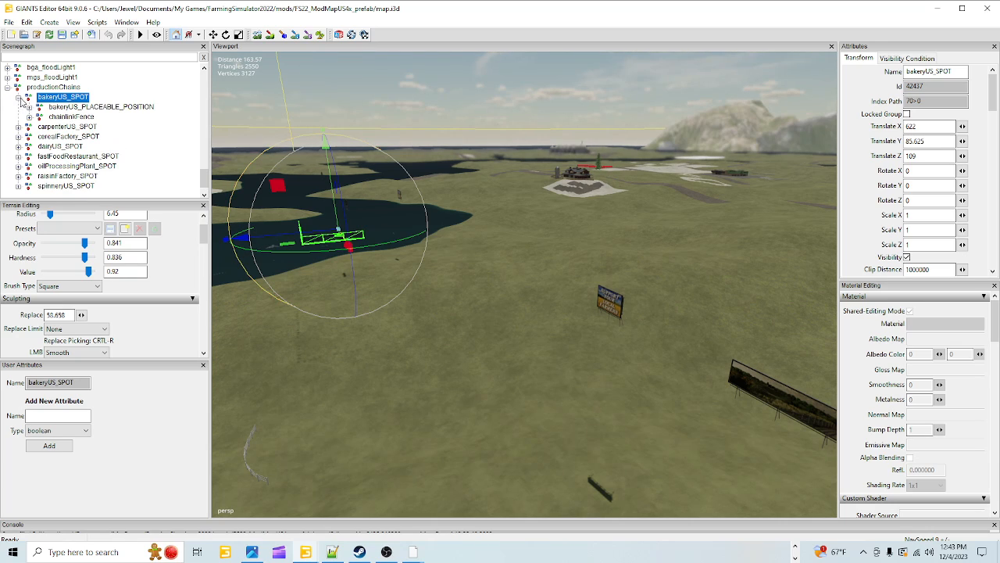
left_click(92, 107)
left_click_drag(453, 343, 621, 376, "alt")
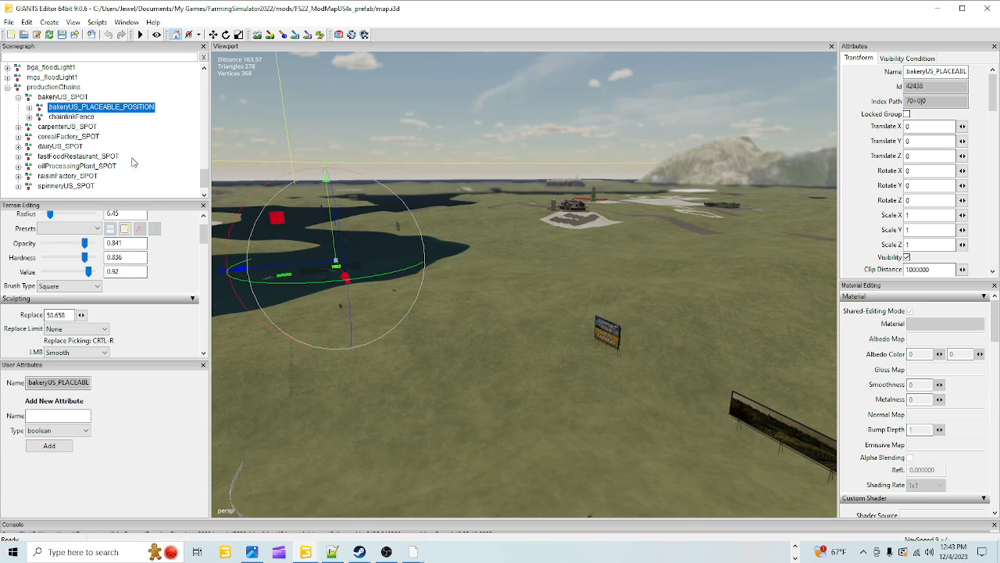
left_click(71, 117)
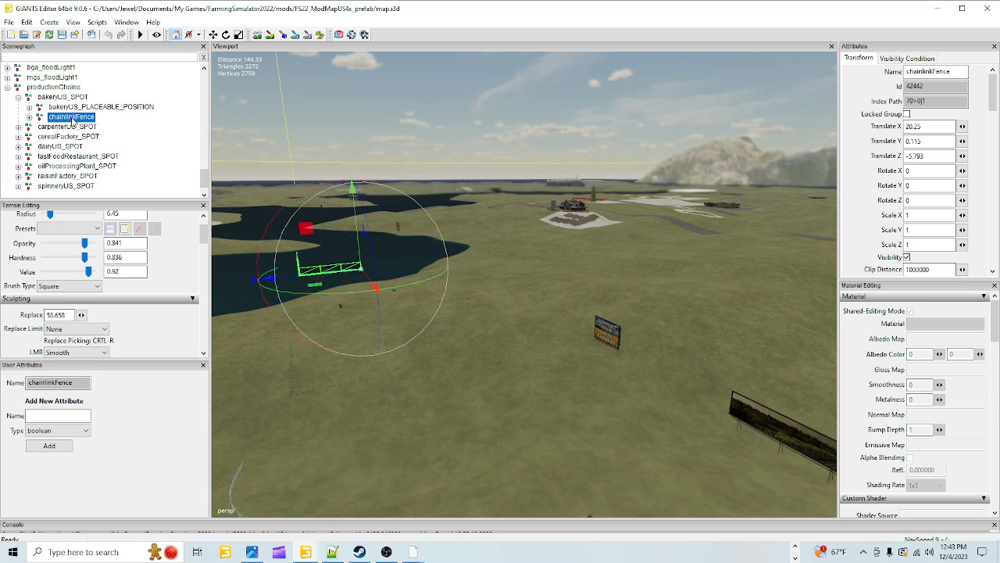
left_click(77, 107)
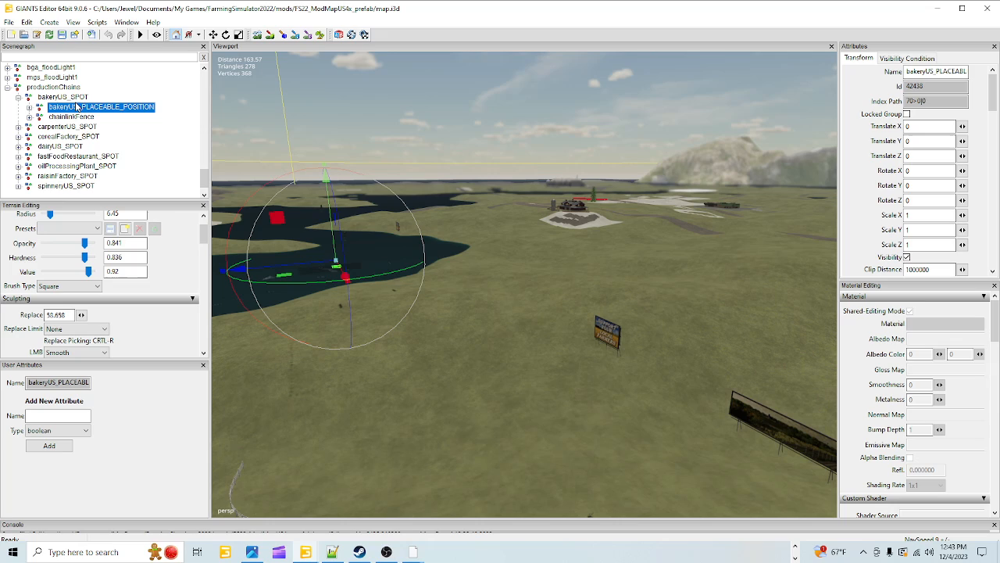
left_click(75, 97)
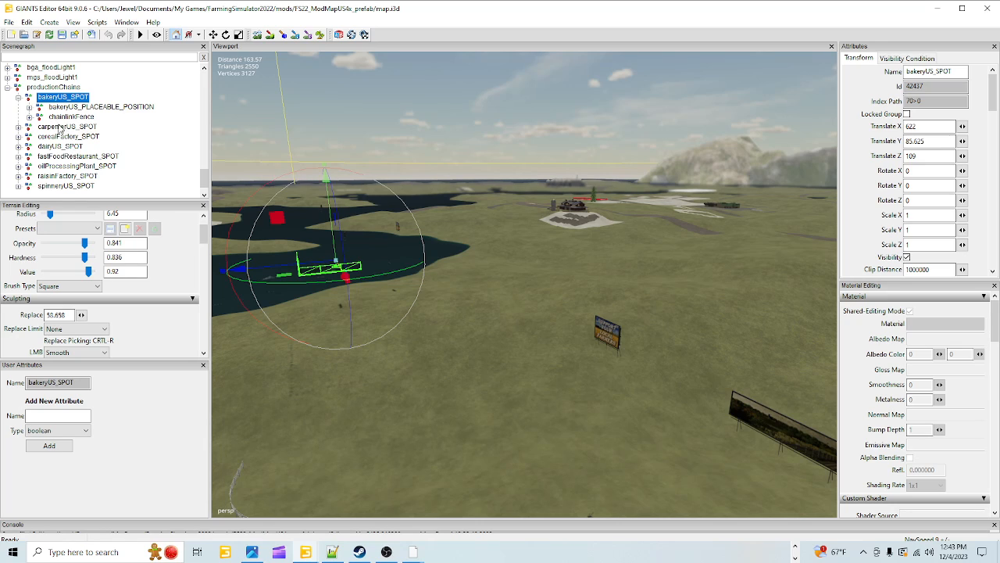
Step: Focus the view on carpenterUS_SPOT and examine how its objects sit against the ground and nearby buildings
left_click(63, 127)
key("f")
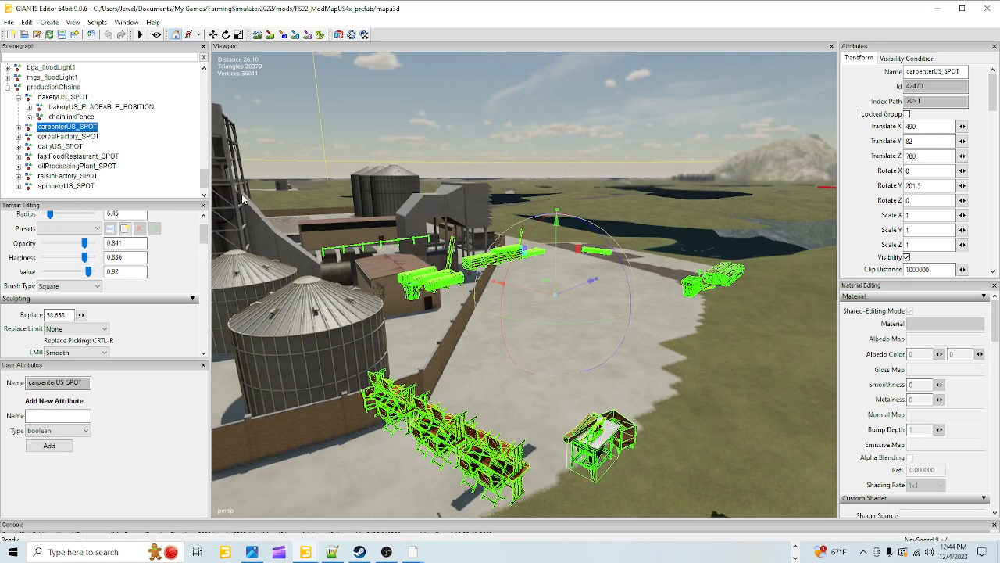
scroll(543, 380, "up", 2)
left_click_drag(544, 380, 542, 372, "alt")
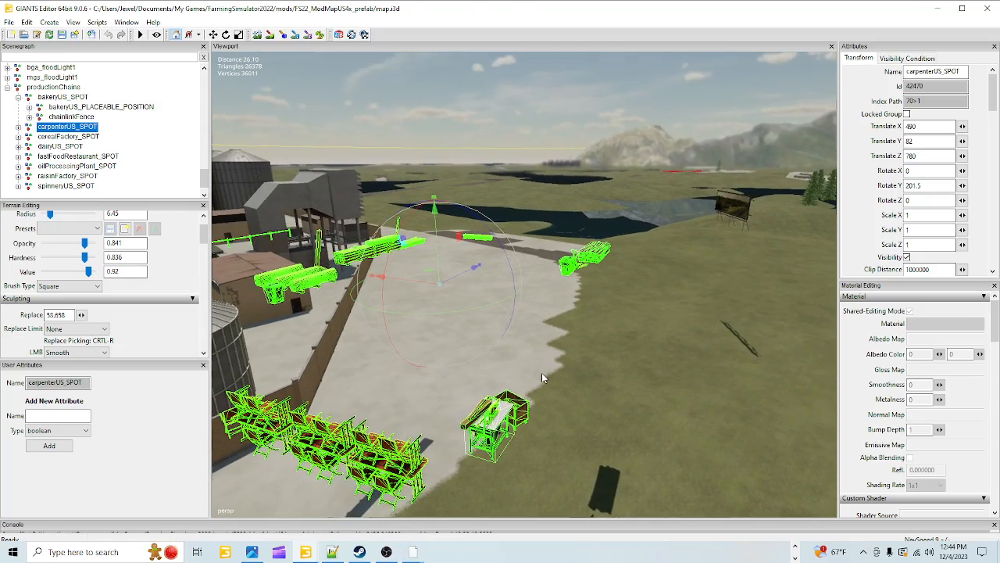
scroll(541, 372, "up", 5)
left_click_drag(589, 194, 384, 315, "alt")
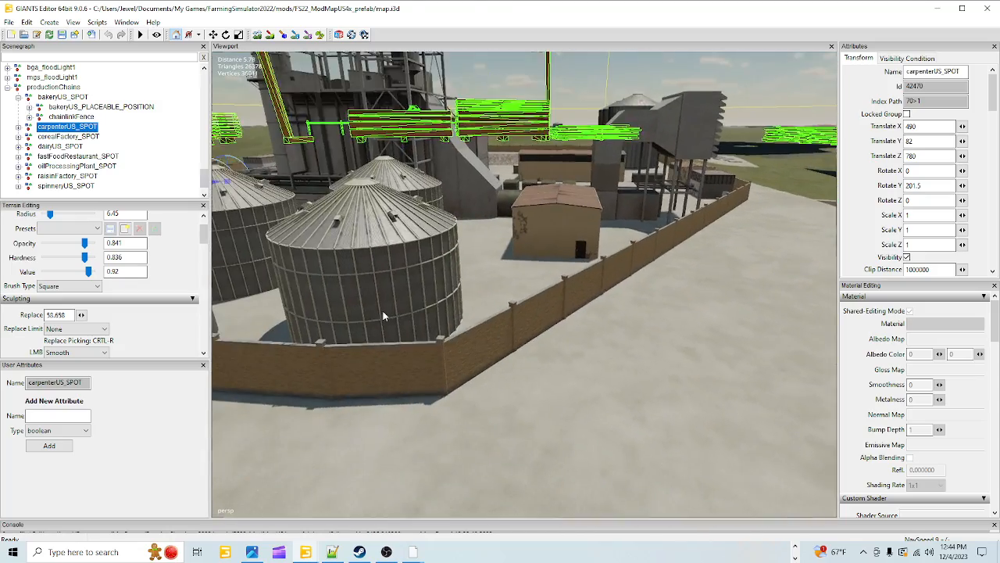
scroll(495, 303, "down", 6)
left_click_drag(525, 317, 576, 319, "alt")
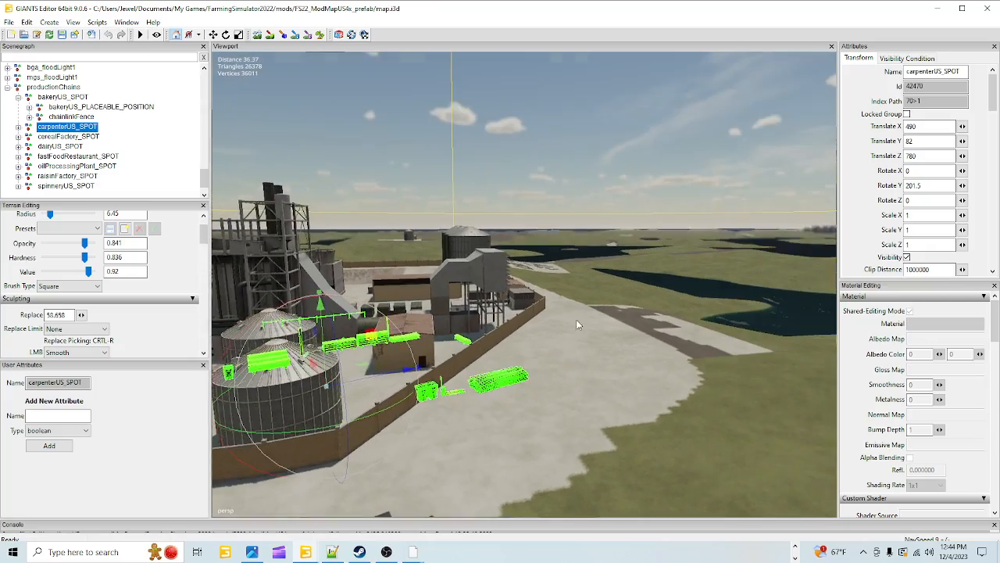
scroll(576, 319, "up", 4)
left_click_drag(632, 201, 469, 315, "alt")
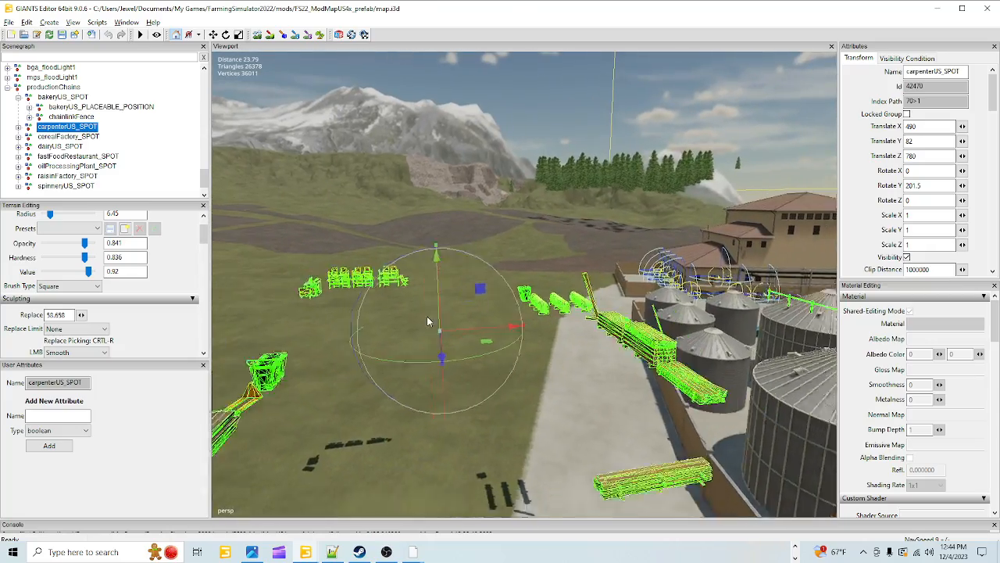
scroll(473, 312, "down", 4)
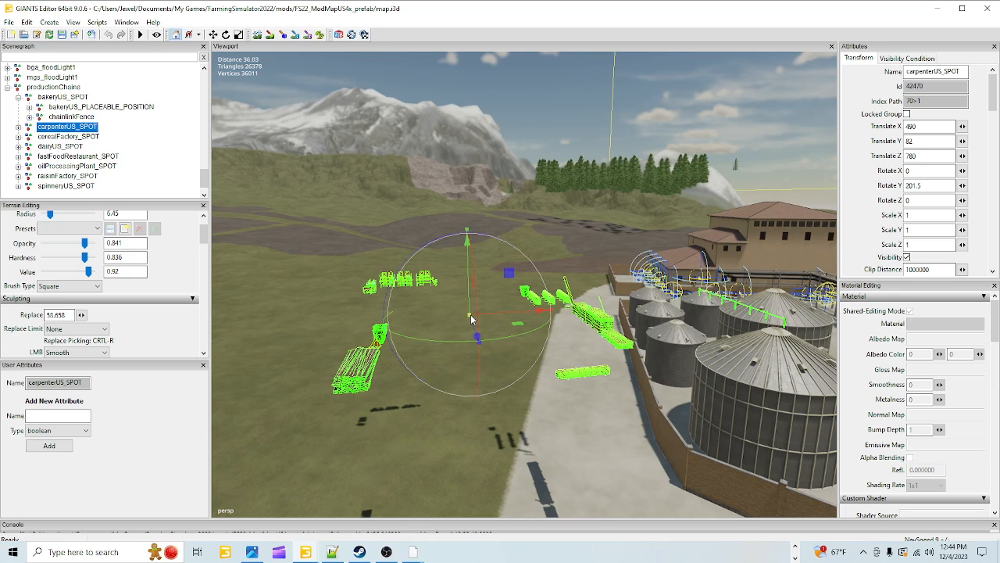
scroll(491, 239, "down", 4)
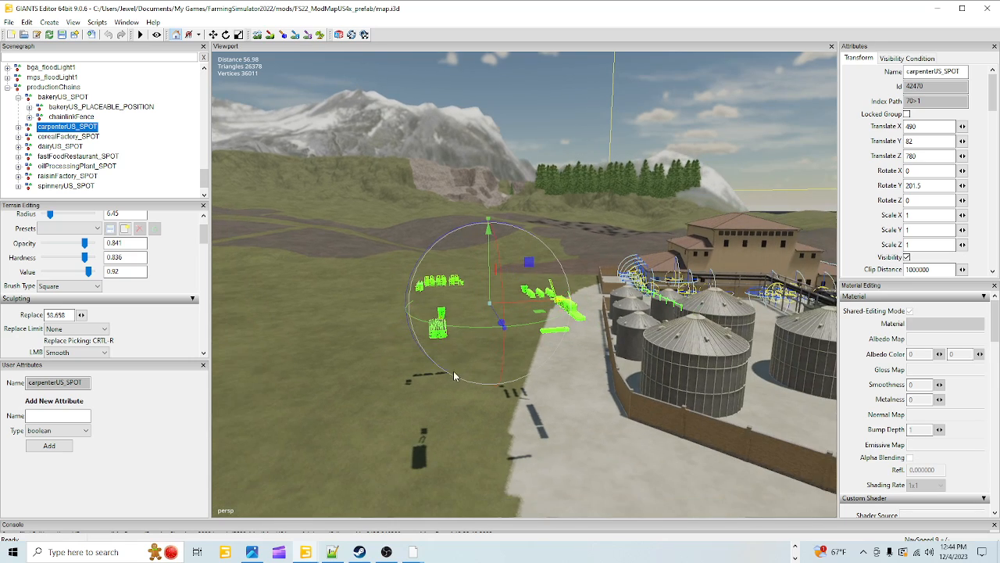
left_click_drag(453, 375, 500, 343, "alt")
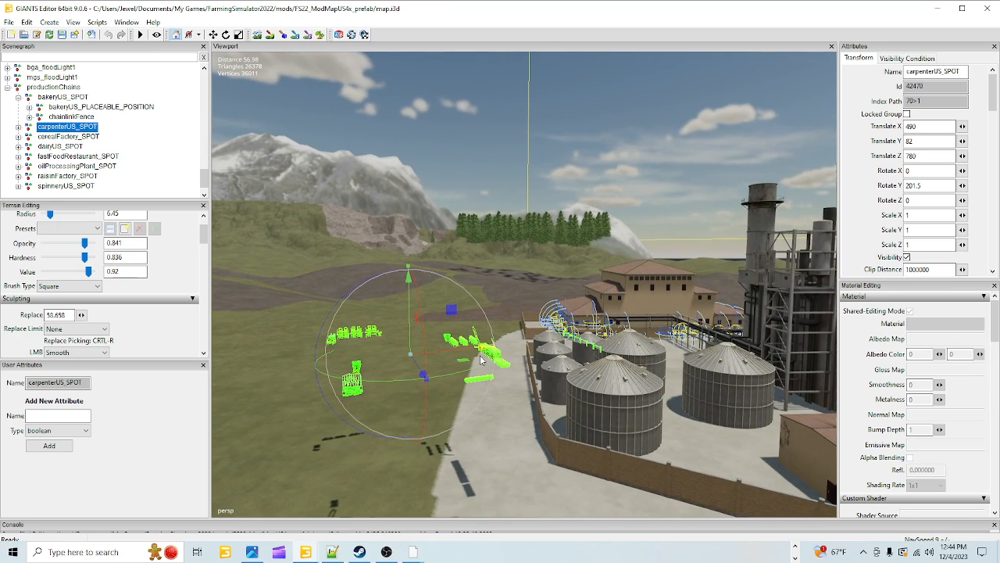
Step: Return the view to bakeryUS_SPOT and check its fence and pallet position above the ground beside the water
left_click(65, 97)
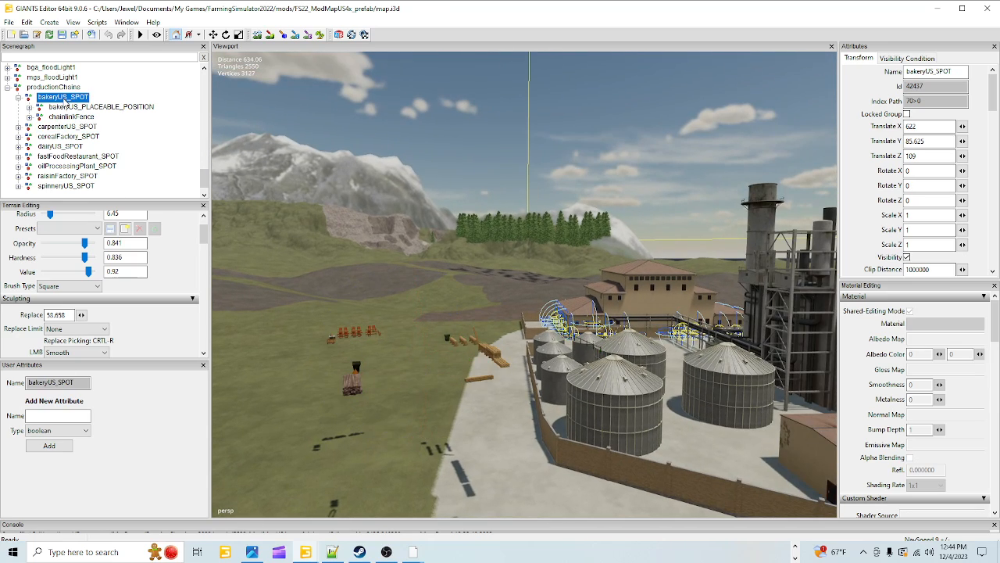
key("f")
left_click_drag(501, 267, 541, 352, "alt")
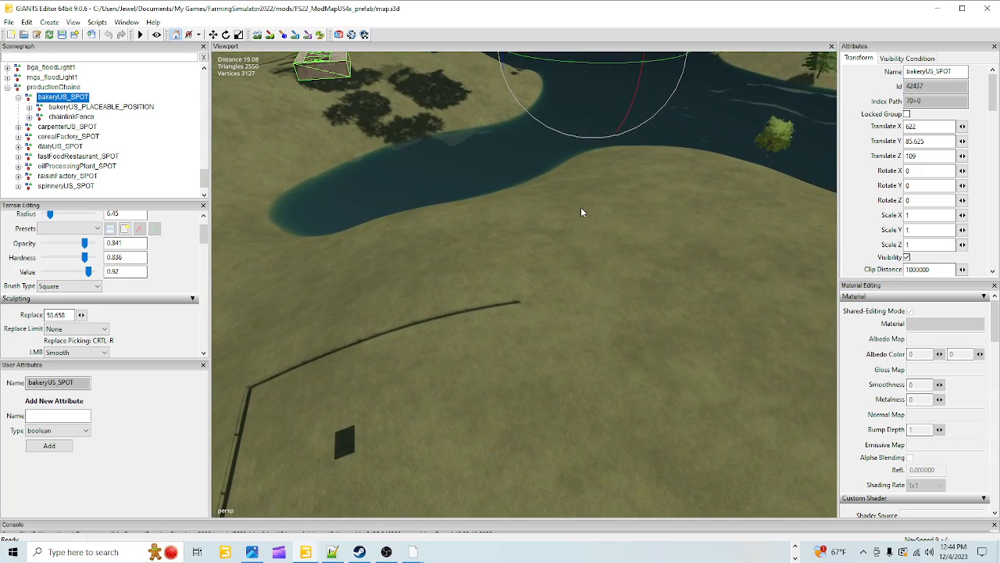
scroll(581, 207, "down", 4)
left_click_drag(467, 288, 511, 238, "alt")
left_click_drag(430, 335, 413, 326, "alt")
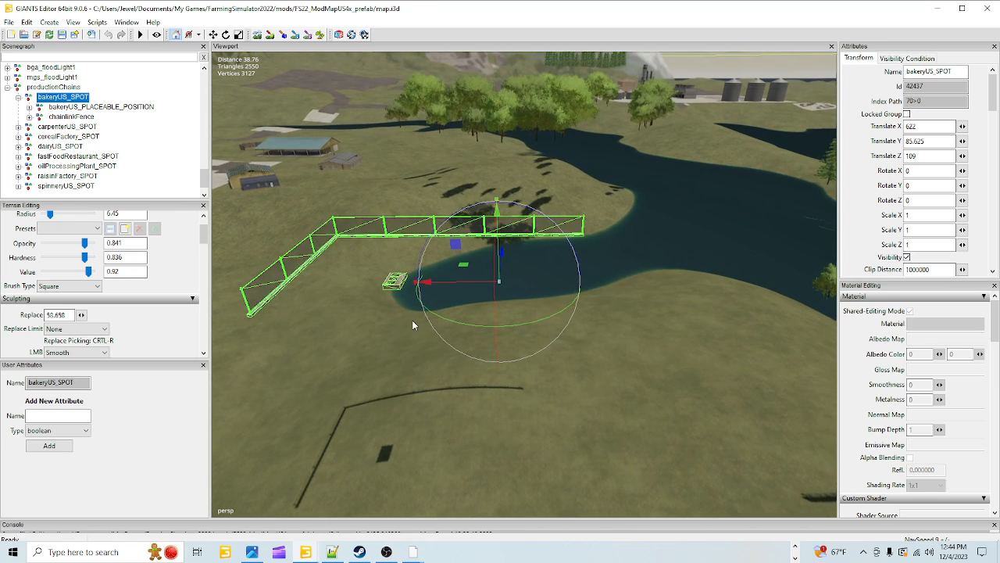
scroll(352, 328, "up", 3)
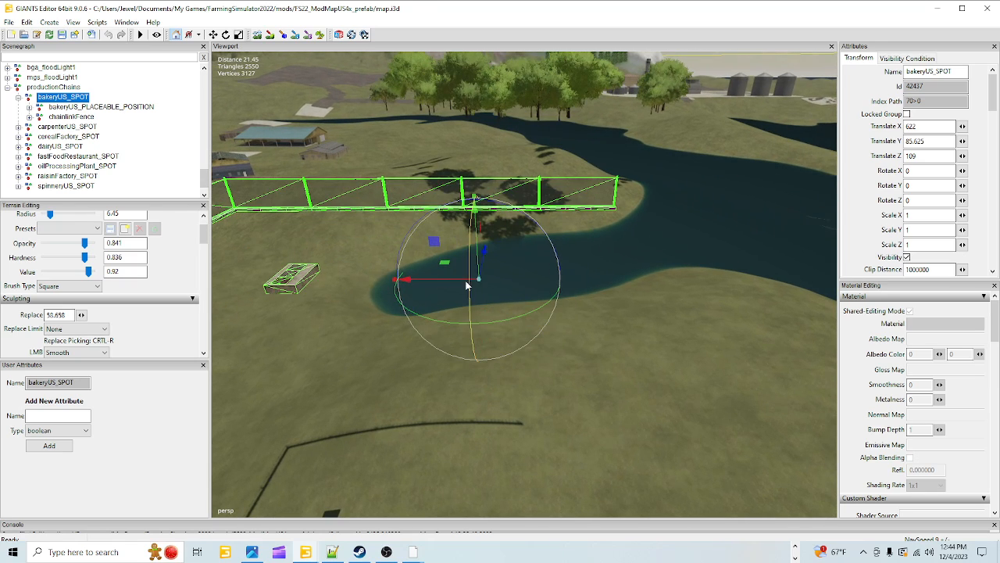
scroll(313, 393, "down", 3)
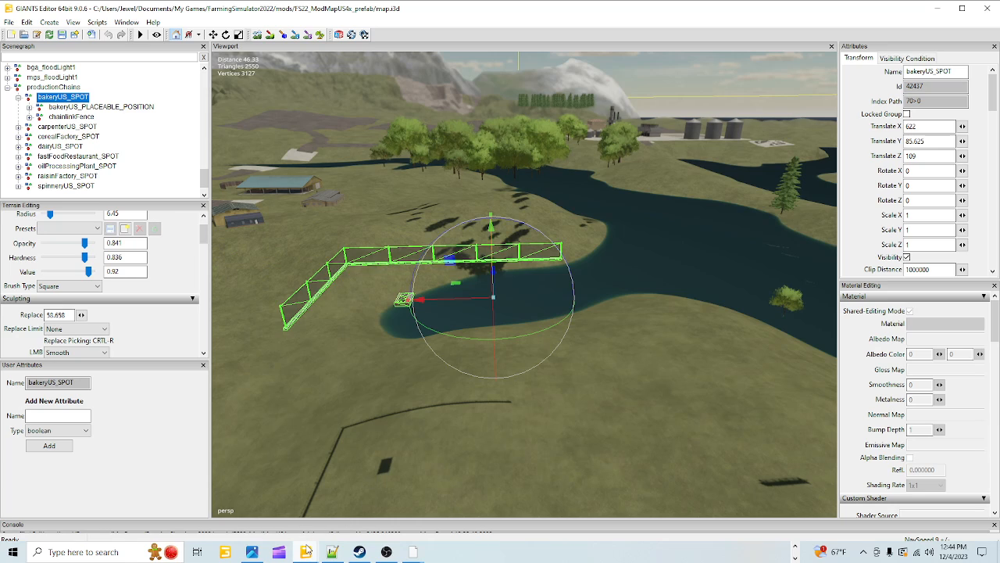
Step: Switch to the base game mapUS map, expand productionChains and focus the view on its bakeryUS_SPOT
mouse_move(307, 550)
left_click(357, 485)
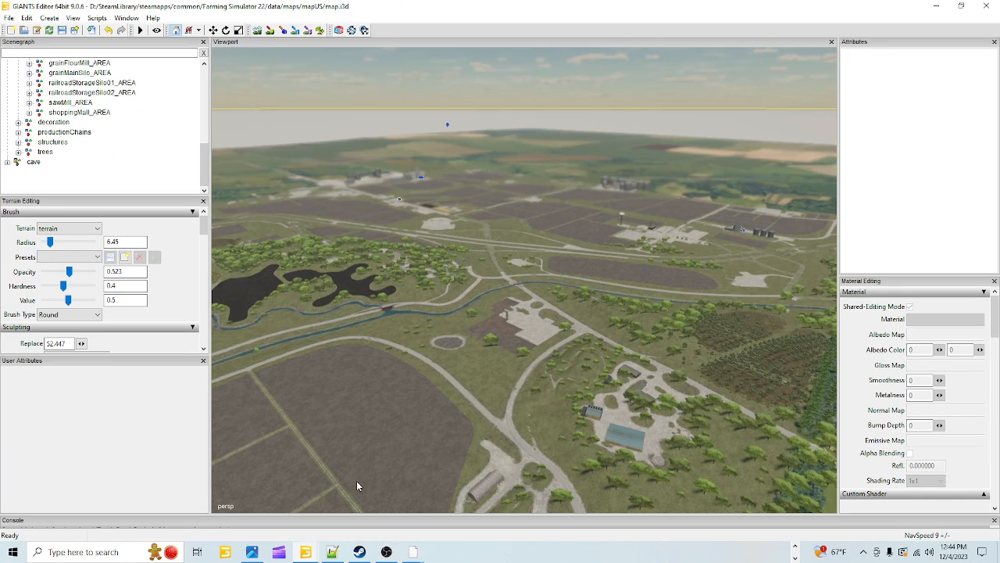
left_click(19, 132)
left_click(78, 143)
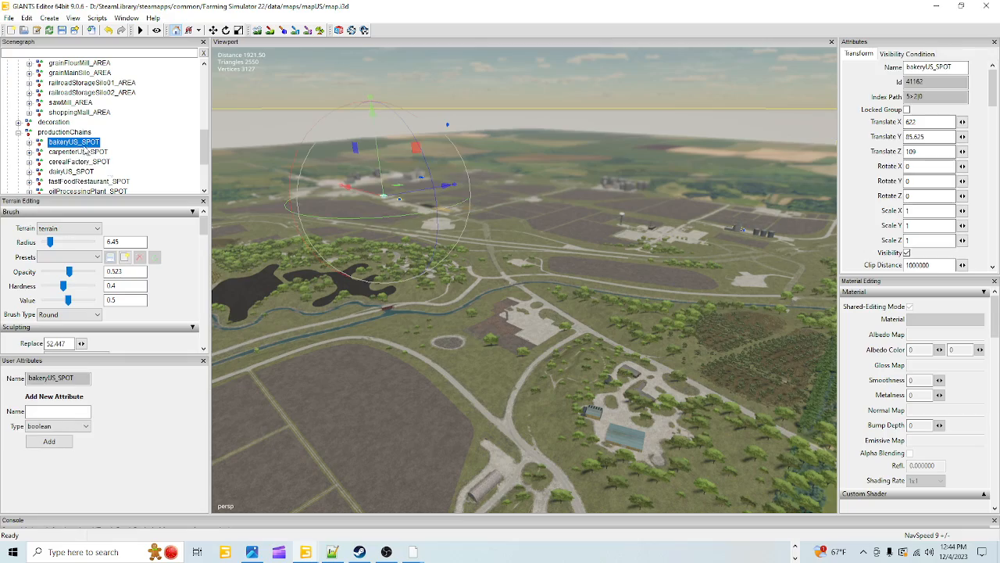
key("f")
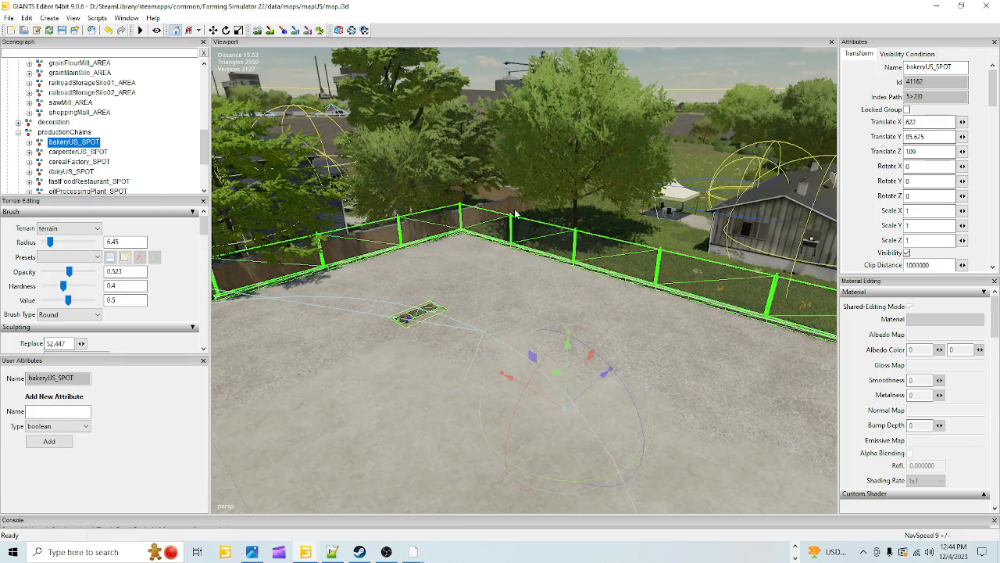
Step: Examine how the bakeryUS_SPOT fence and pallet sit on the lot among the surrounding streets and buildings of the base map
right_click_drag(515, 214, 289, 306)
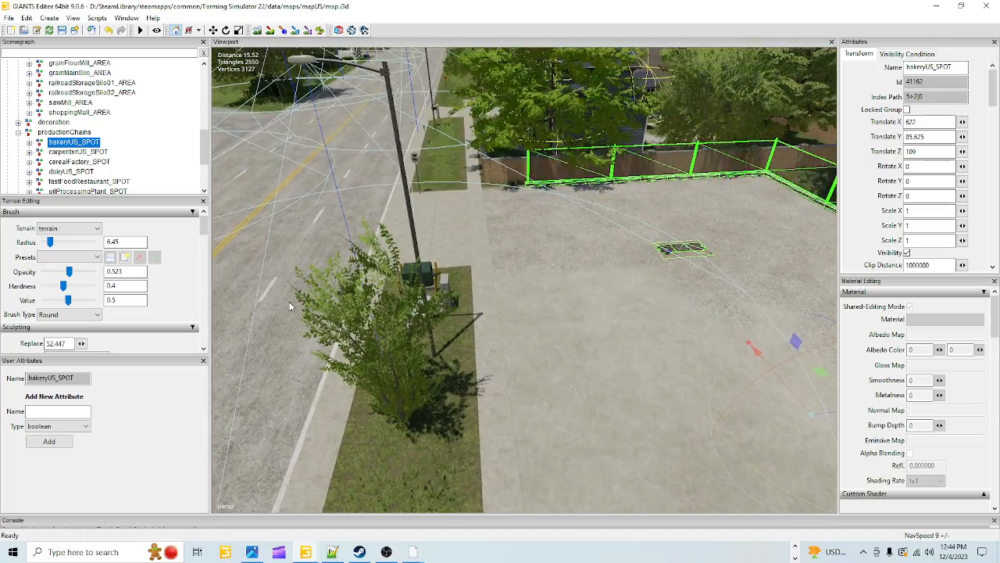
scroll(289, 305, "up", 5)
left_click_drag(289, 306, 569, 205, "alt")
scroll(569, 205, "up", 2)
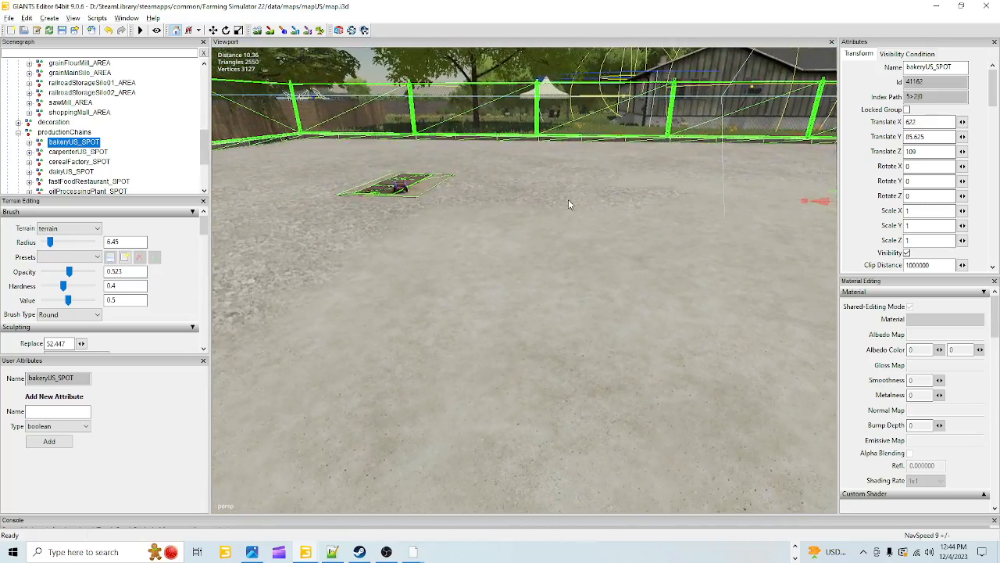
scroll(569, 205, "down", 5)
left_click_drag(500, 291, 551, 299, "alt")
scroll(550, 299, "up", 5)
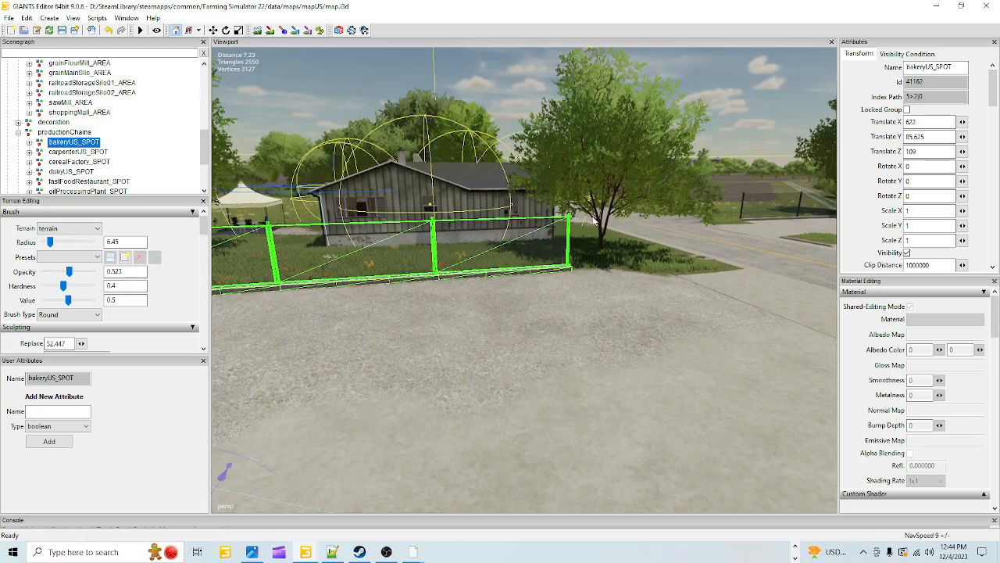
left_click_drag(593, 222, 467, 297, "alt")
scroll(524, 216, "down", 8)
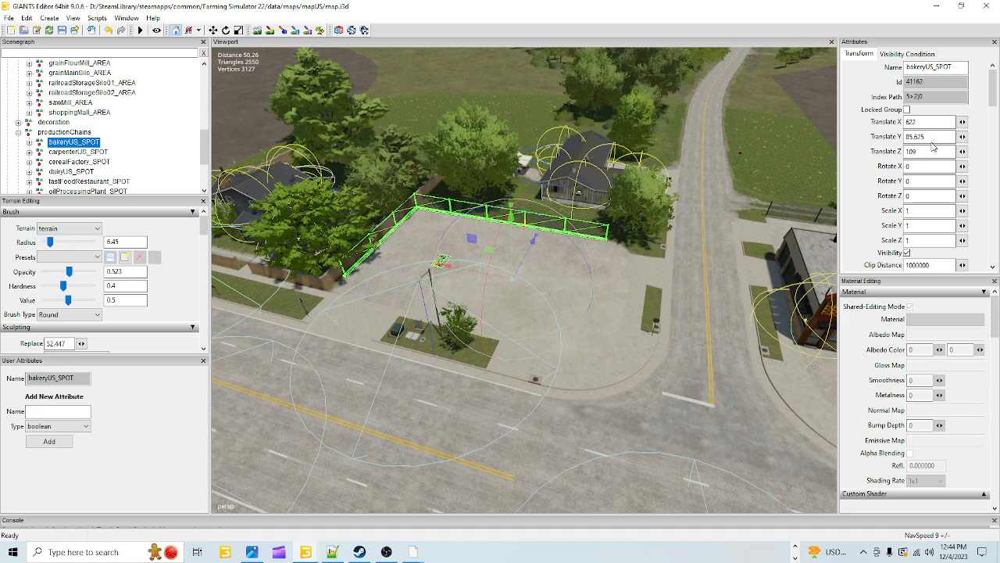
left_click_drag(575, 293, 611, 301, "alt")
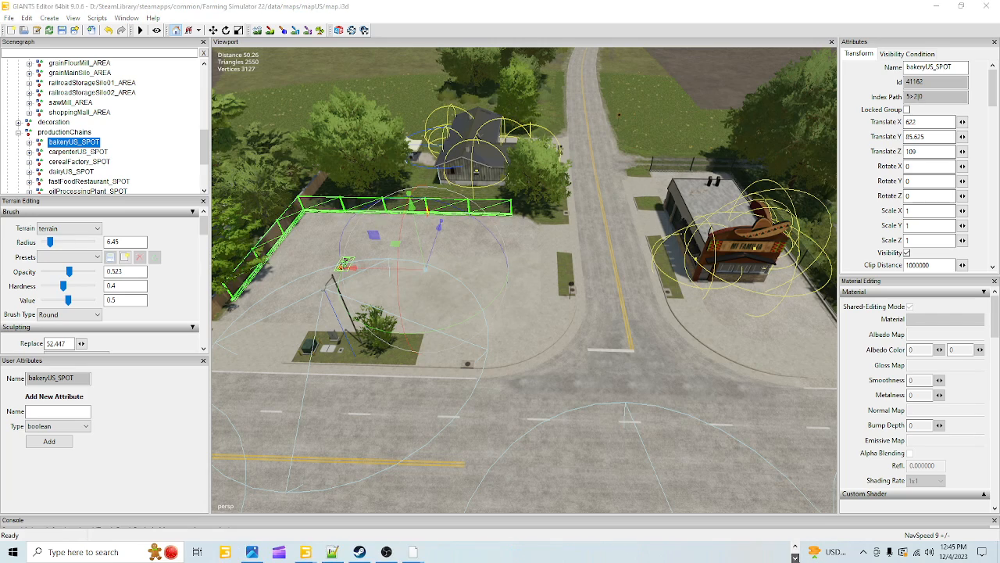
Step: Switch back to the FS22_ModMapUS4x_prefab map and focus the view on cerealFactory_SPOT
mouse_move(414, 552)
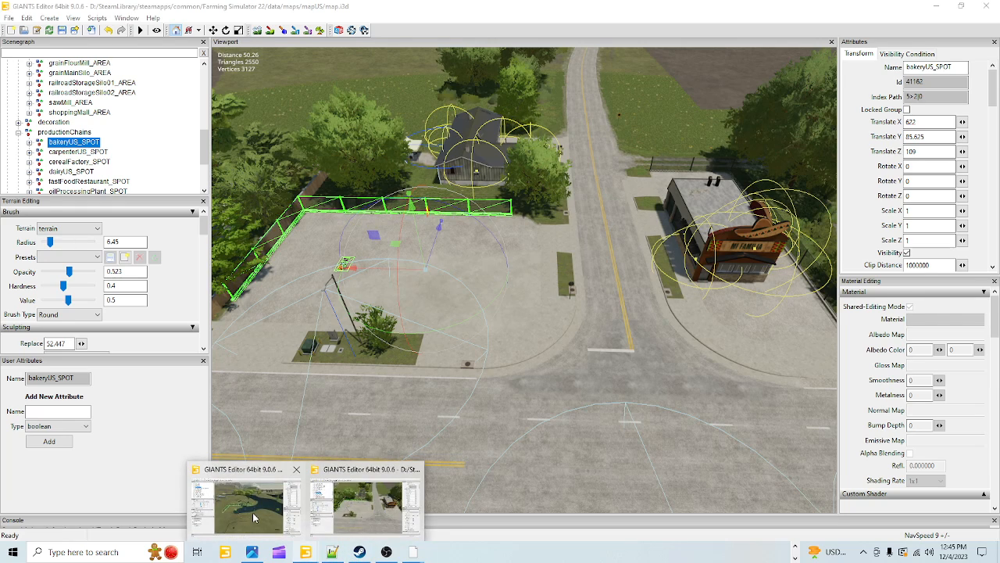
left_click(426, 515)
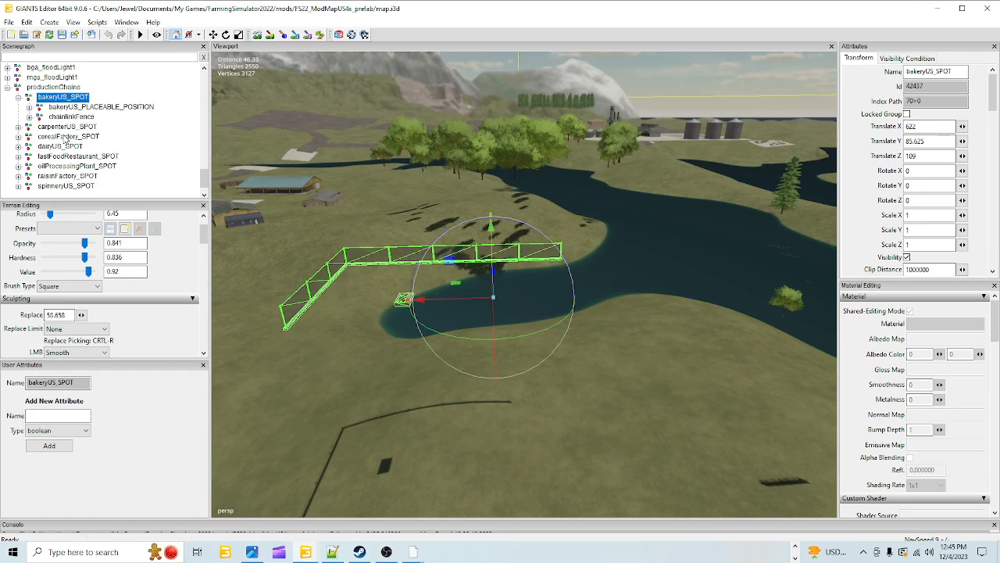
left_click(67, 137)
key("f")
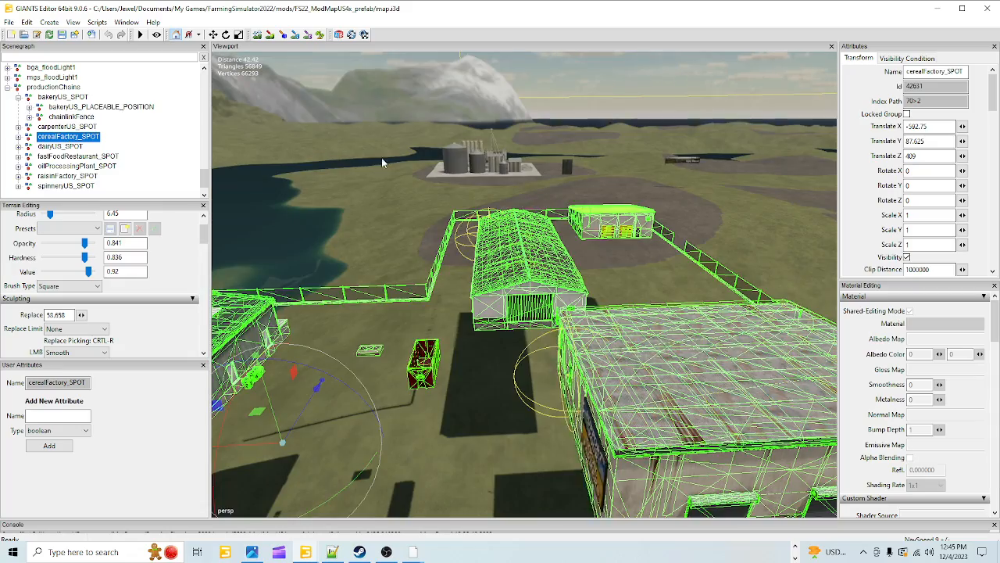
Step: Examine the cerealFactory_SPOT buildings from all sides against the terrain, their ground shadows and the nearby water
left_click_drag(585, 201, 427, 233, "alt")
scroll(348, 227, "up", 5)
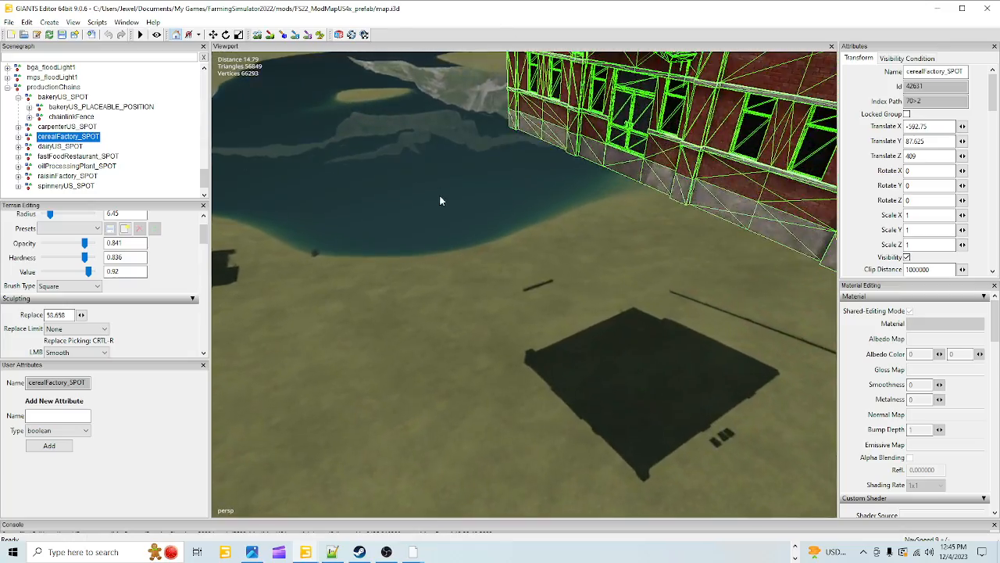
left_click_drag(440, 197, 599, 174, "alt")
scroll(469, 304, "down", 4)
left_click_drag(469, 304, 301, 366, "alt")
scroll(301, 367, "up", 4)
left_click_drag(328, 328, 489, 161, "alt")
scroll(462, 178, "down", 3)
scroll(474, 237, "up", 4)
left_click_drag(541, 262, 353, 250, "alt")
scroll(337, 227, "down", 3)
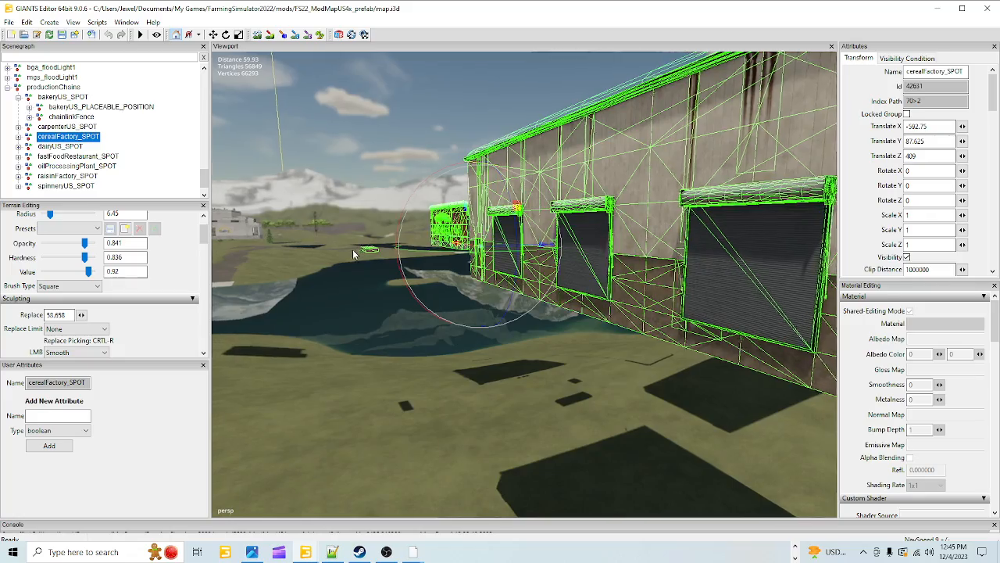
right_click_drag(353, 249, 500, 235, "alt")
left_click_drag(500, 235, 393, 205, "alt")
right_click_drag(394, 205, 847, 63, "alt")
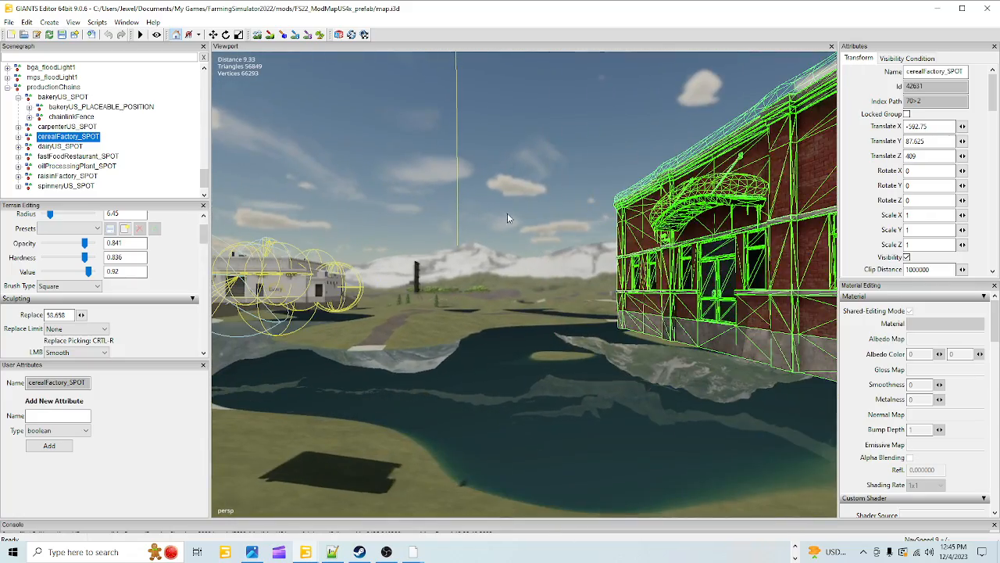
left_click_drag(507, 218, 406, 335, "alt")
right_click_drag(406, 335, 402, 375, "alt")
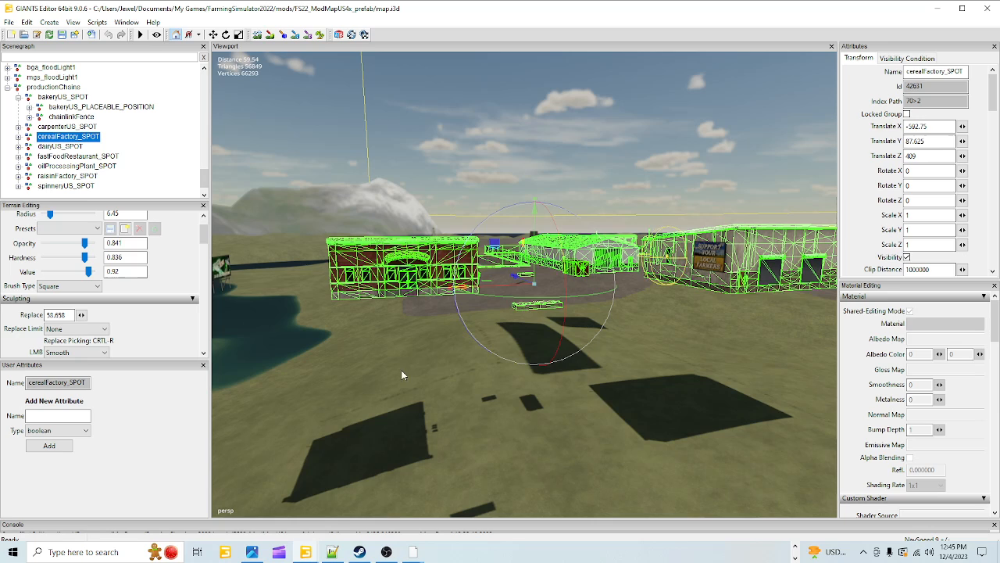
Step: Switch to the base game mapUS map and focus the view on its cerealFactory_SPOT
mouse_move(311, 548)
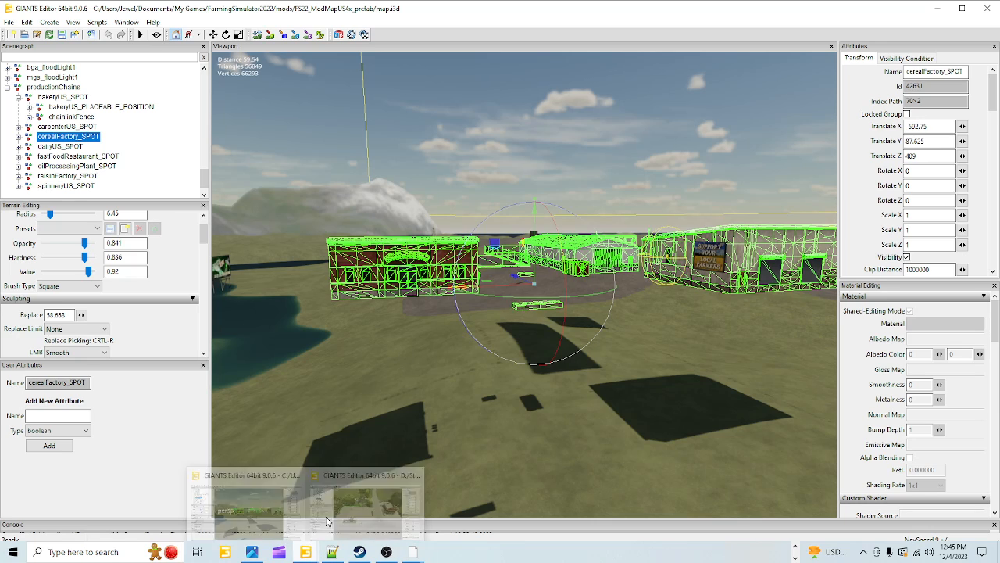
left_click(344, 486)
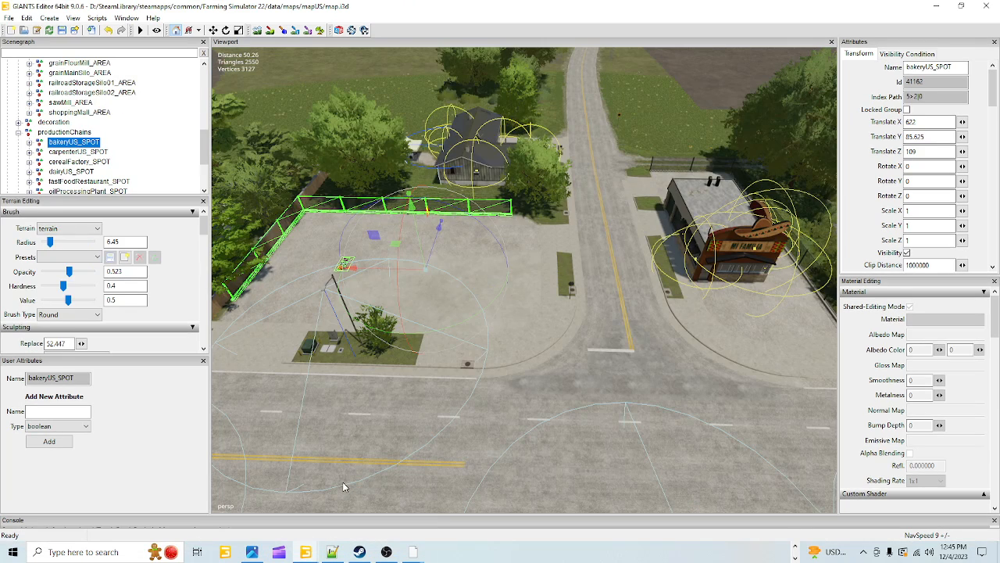
left_click(72, 162)
key("f")
Step: Examine how the cerealFactory_SPOT buildings and fence fit the paved ground, roads and surroundings of the base map
left_click_drag(422, 328, 323, 354, "alt")
scroll(540, 112, "up", 5)
left_click_drag(447, 239, 495, 246, "alt")
scroll(600, 223, "down", 5)
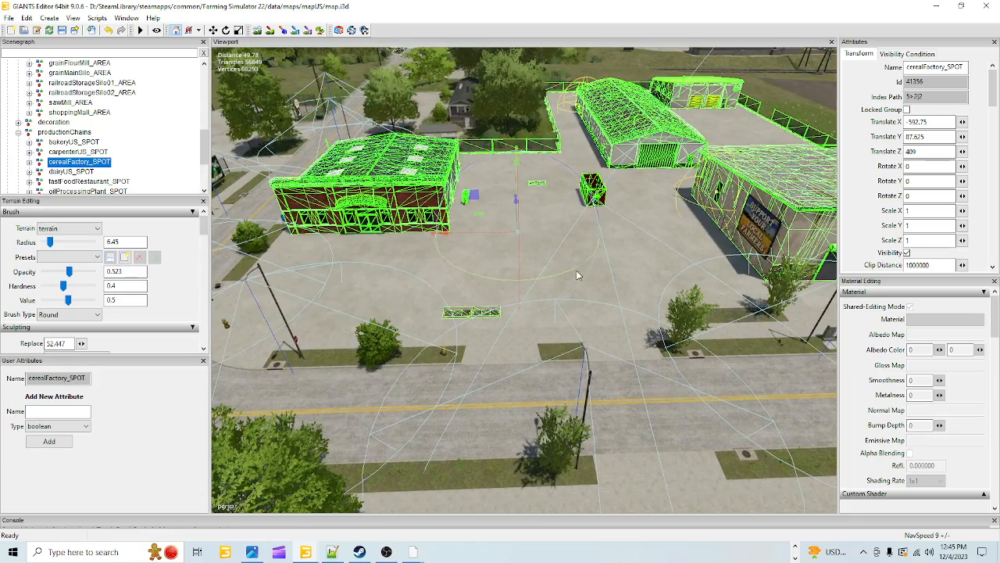
left_click_drag(476, 316, 485, 372, "alt")
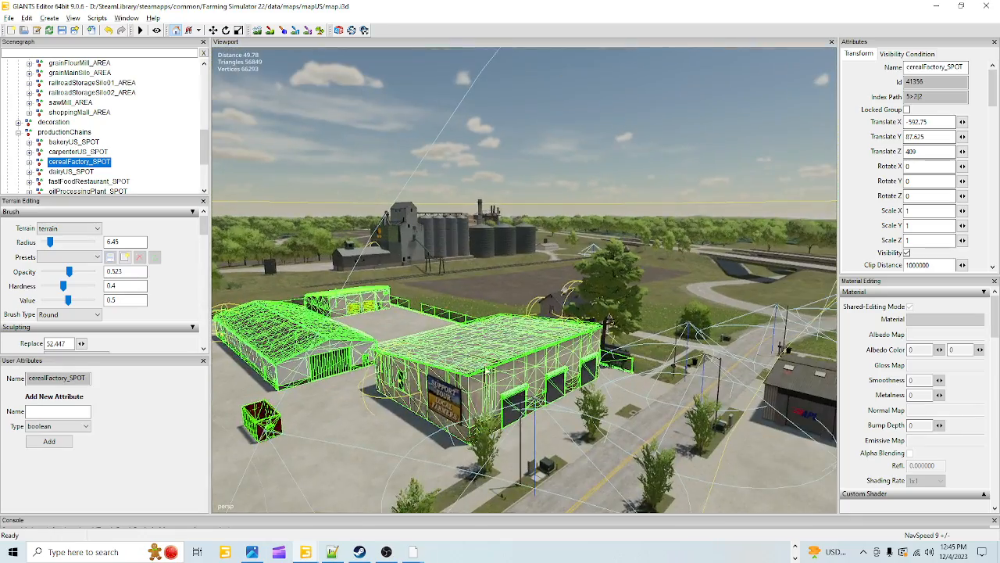
scroll(609, 317, "up", 2)
left_click_drag(609, 317, 488, 281, "alt")
scroll(488, 281, "down", 4)
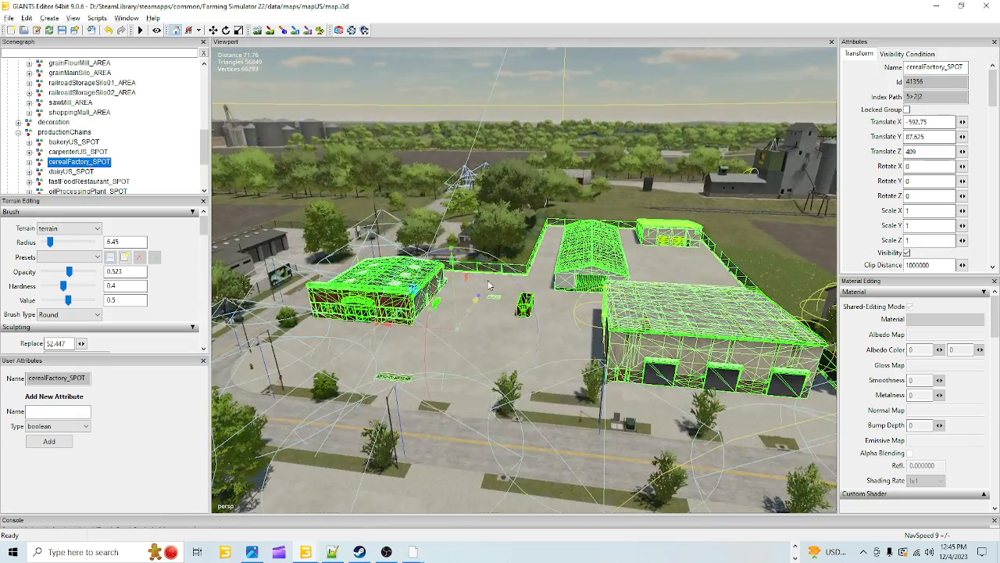
scroll(489, 285, "down", 2)
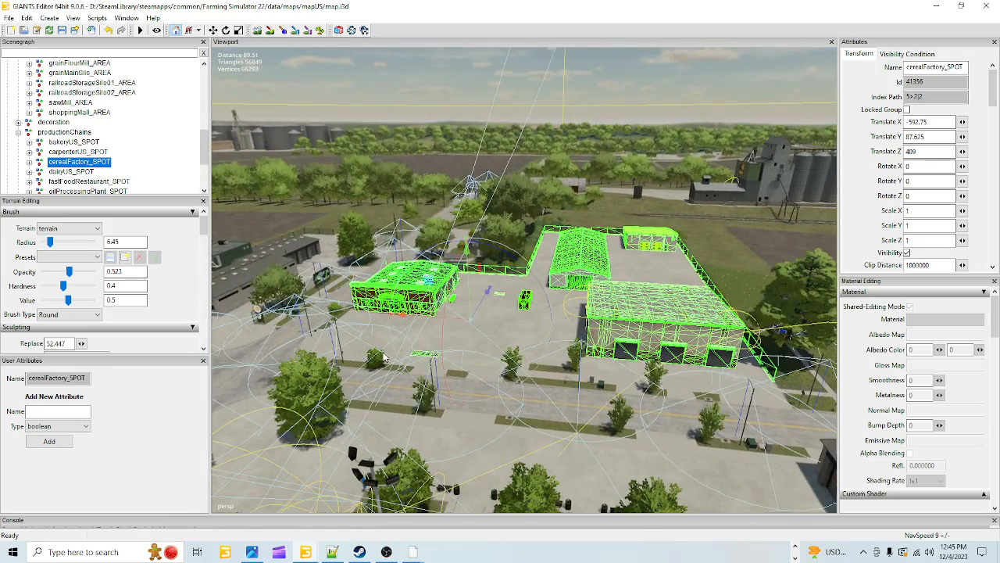
Step: Switch to Photos and look through the in-game reference screenshots, from the barn and silo through the grain mill to the roadside restaurant
left_click(256, 552)
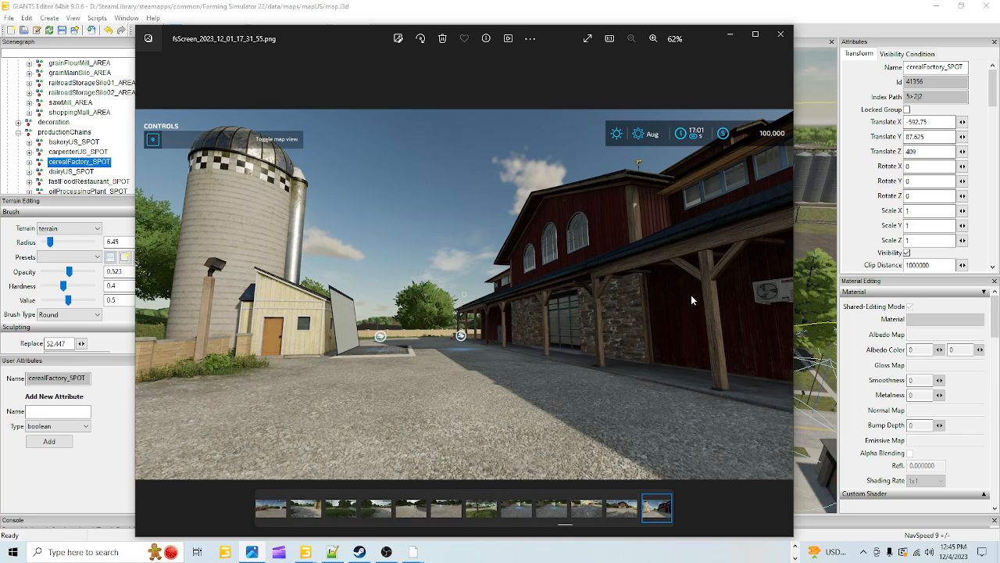
left_click(783, 295)
left_click(782, 296)
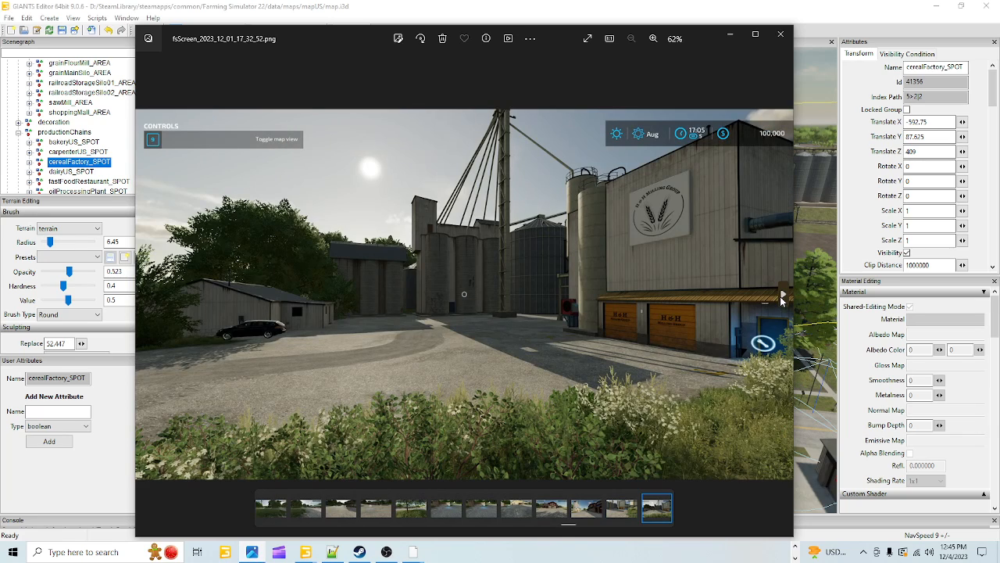
left_click(782, 296)
left_click(782, 296)
left_click(782, 296)
left_click(782, 296)
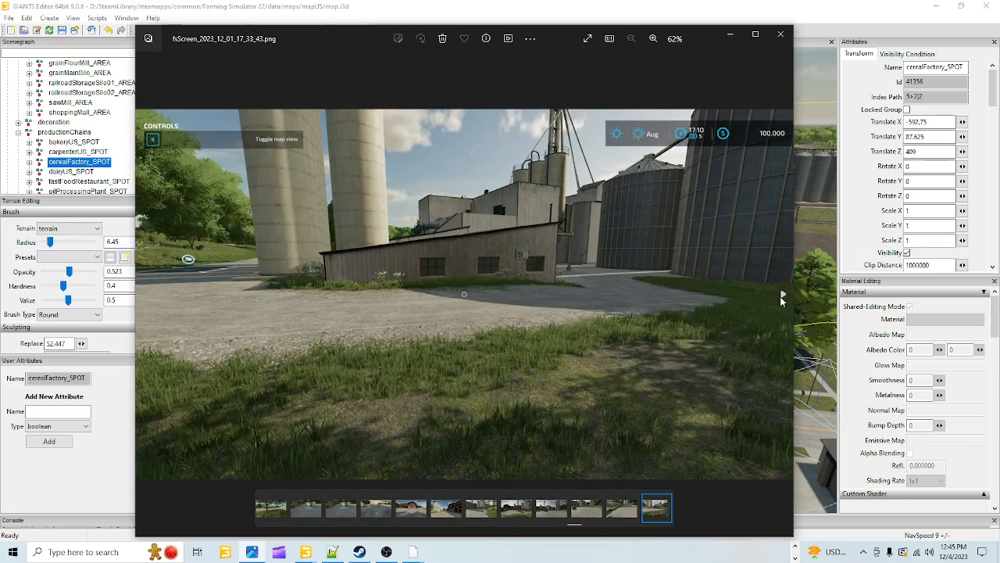
left_click(782, 296)
left_click(783, 296)
left_click(783, 296)
left_click(782, 297)
left_click(782, 296)
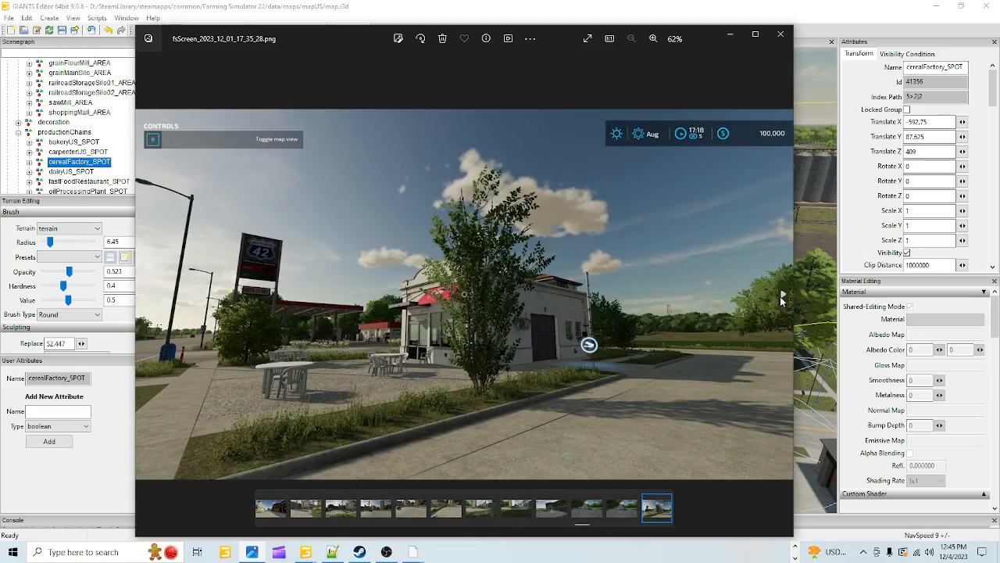
Step: Examine the reference screenshots of the bakery, the oil plant yard and the buildings up to the sign shop
left_click(782, 296)
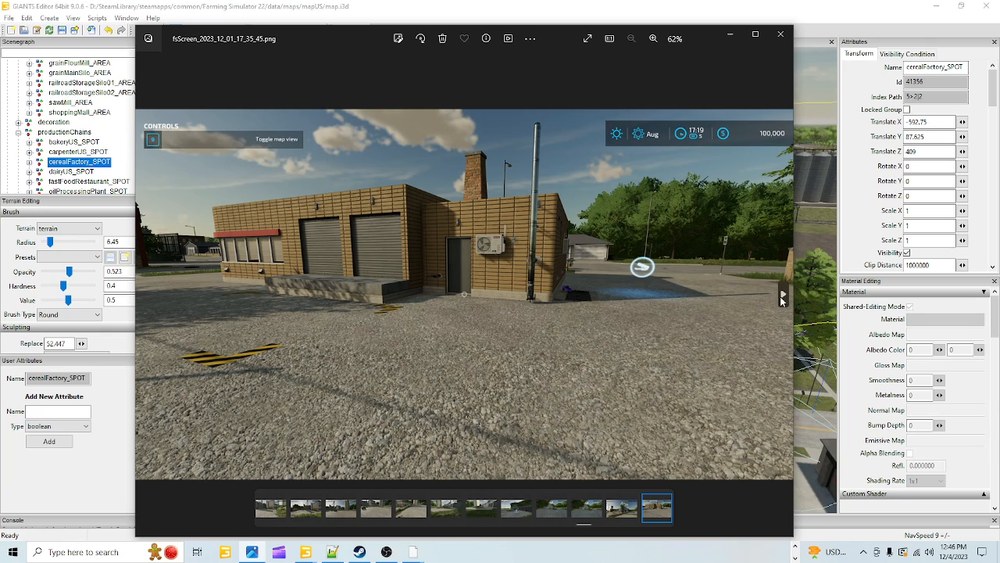
left_click(782, 296)
left_click(782, 296)
left_click(783, 296)
left_click(782, 297)
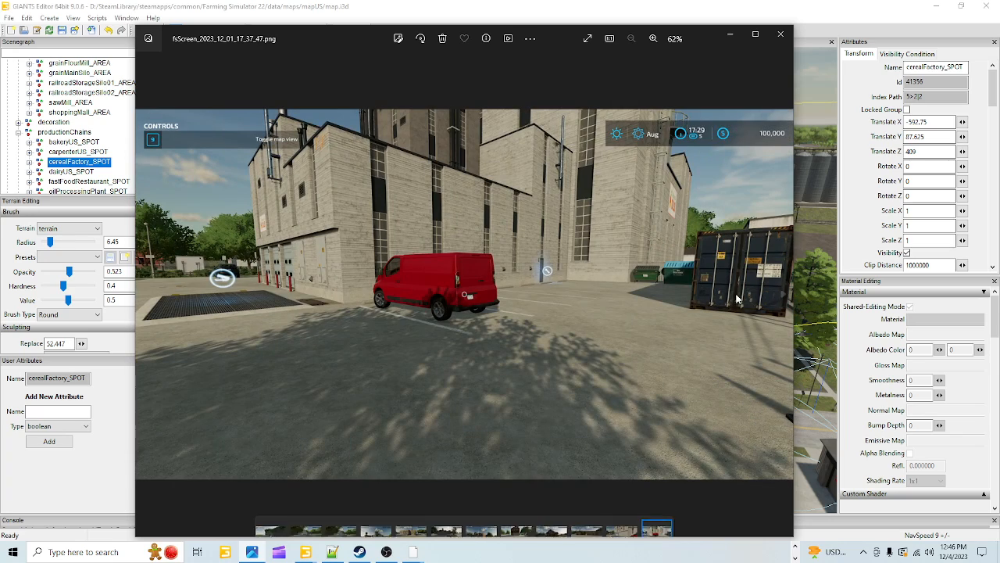
left_click(783, 296)
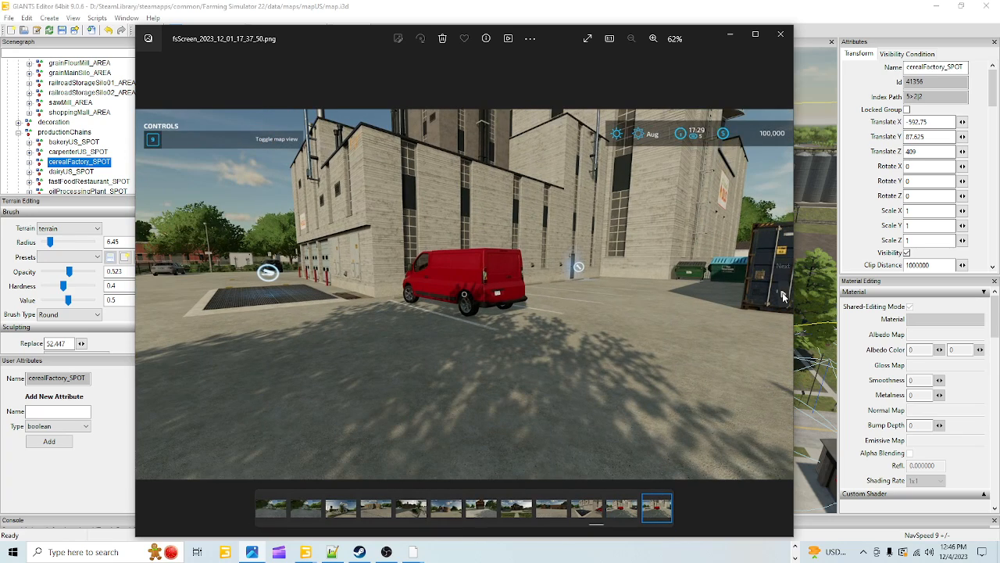
left_click(782, 296)
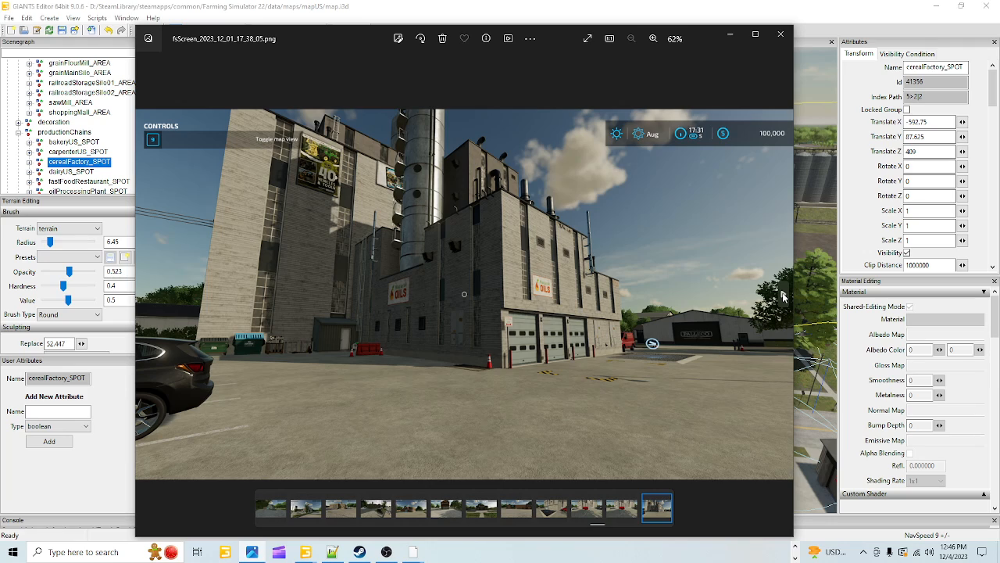
left_click(783, 295)
left_click(783, 295)
left_click(783, 295)
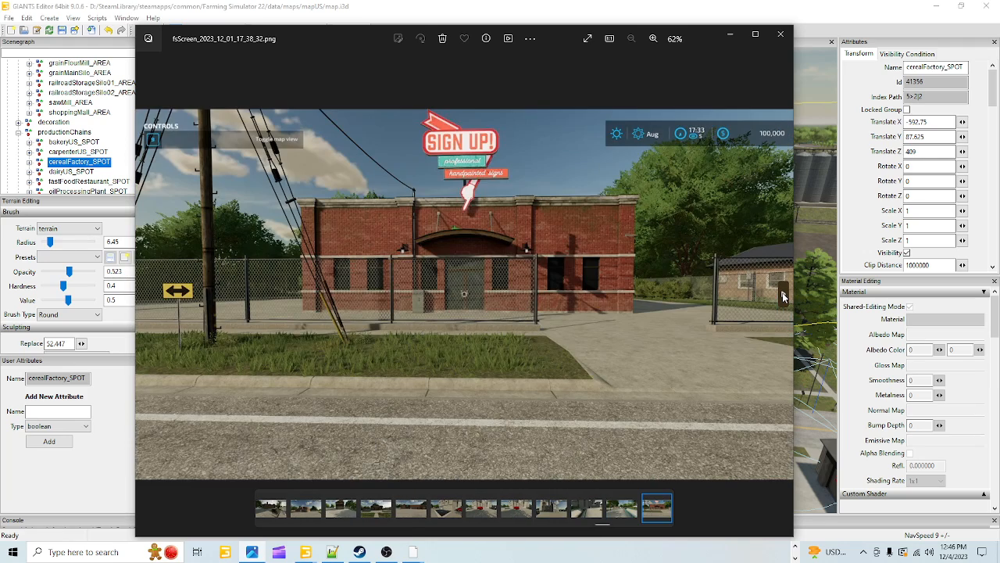
Step: Look through the reference screenshots of the concrete canal, the metal-sided production buildings and the Park & Ride lot for the cereal factory
left_click(783, 296)
left_click(784, 295)
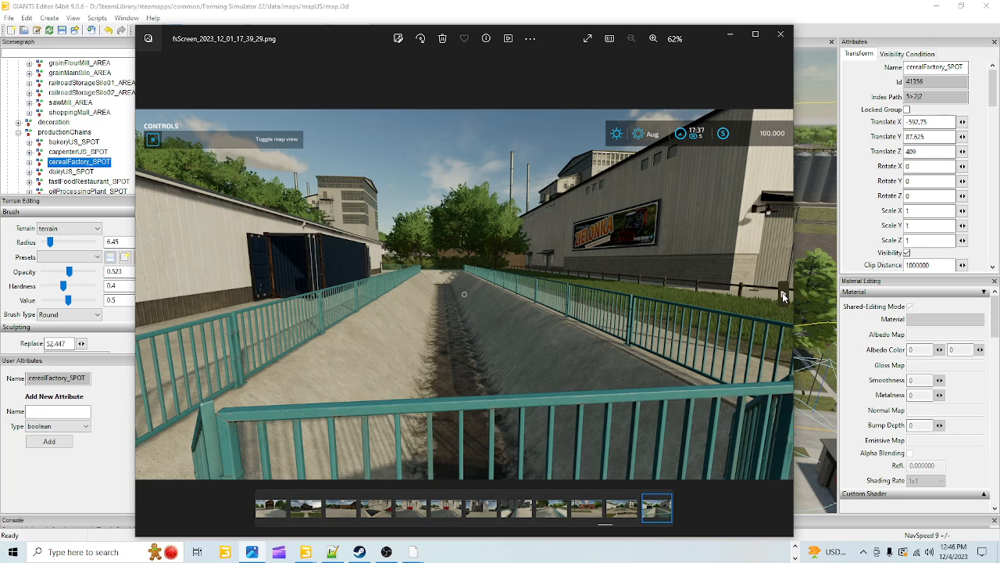
left_click(783, 296)
left_click(783, 296)
left_click(783, 295)
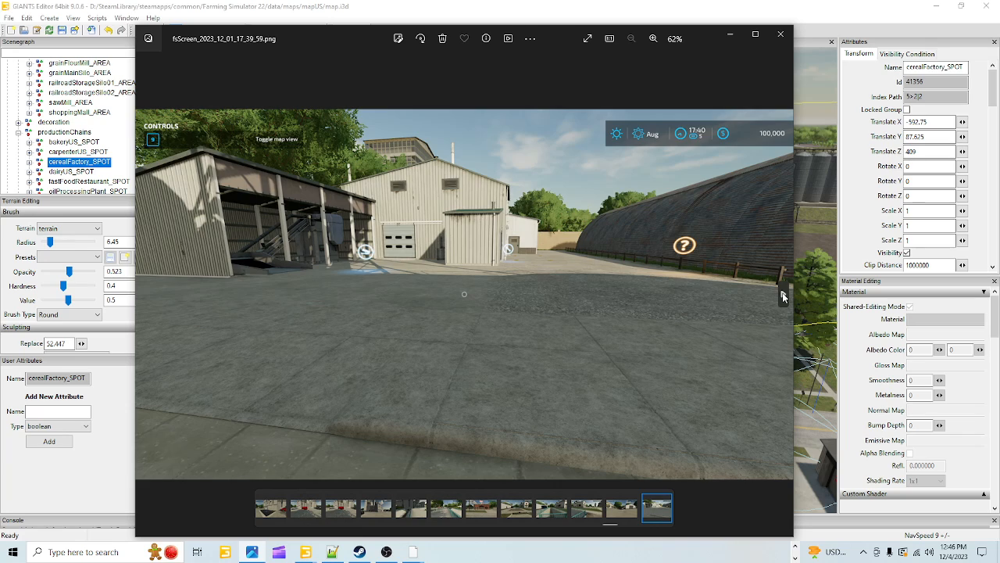
left_click(783, 295)
left_click(783, 296)
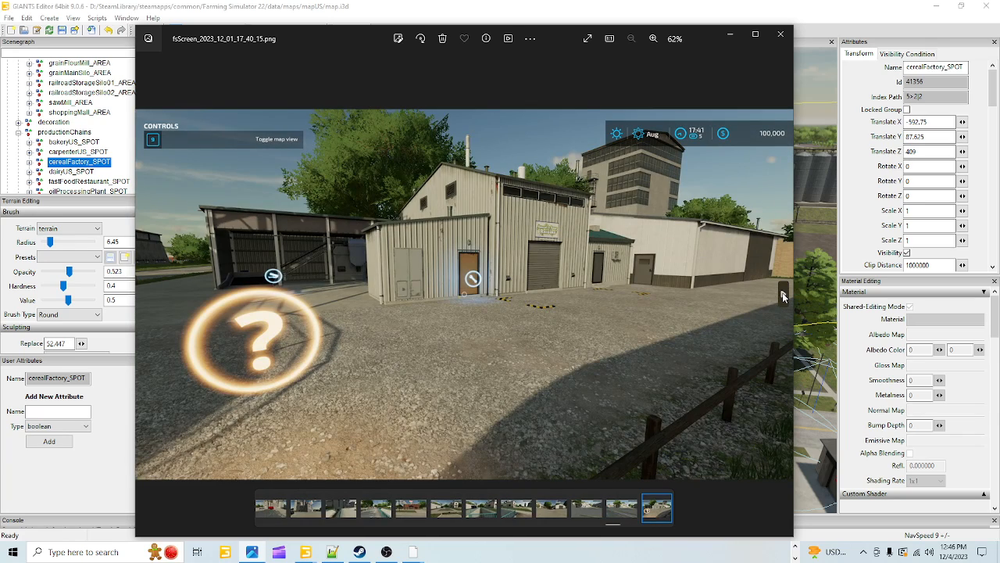
left_click(783, 295)
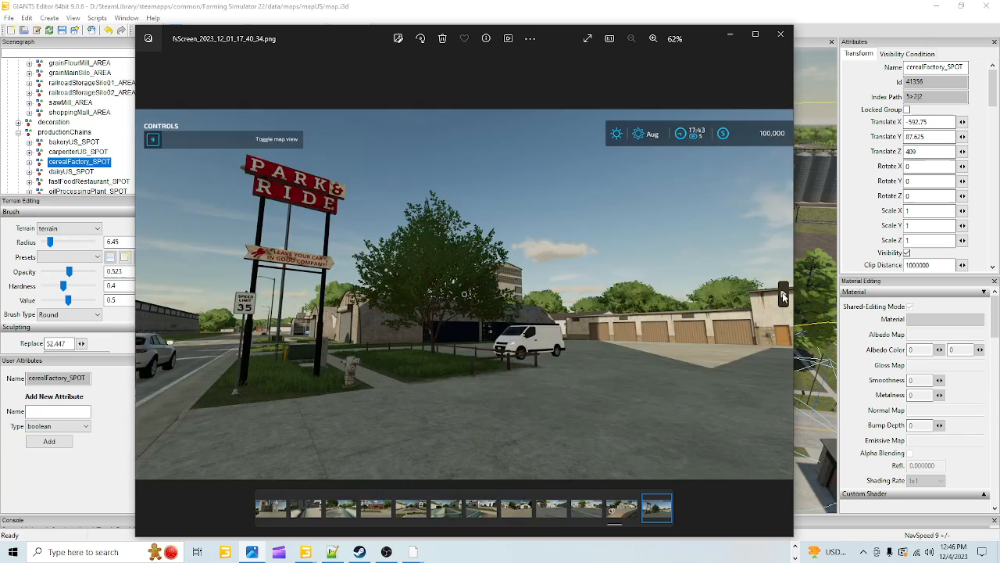
left_click(784, 295)
left_click(783, 295)
left_click(783, 295)
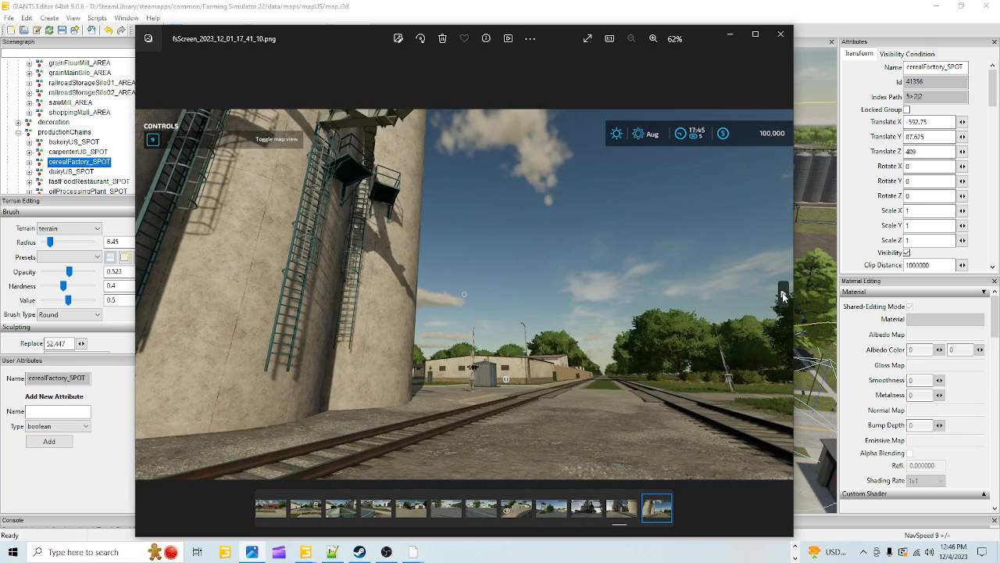
Step: Look through the reference screenshots of the railroad silos, train tracks and large storage hall
left_click(783, 295)
left_click(783, 295)
left_click(783, 295)
left_click(783, 295)
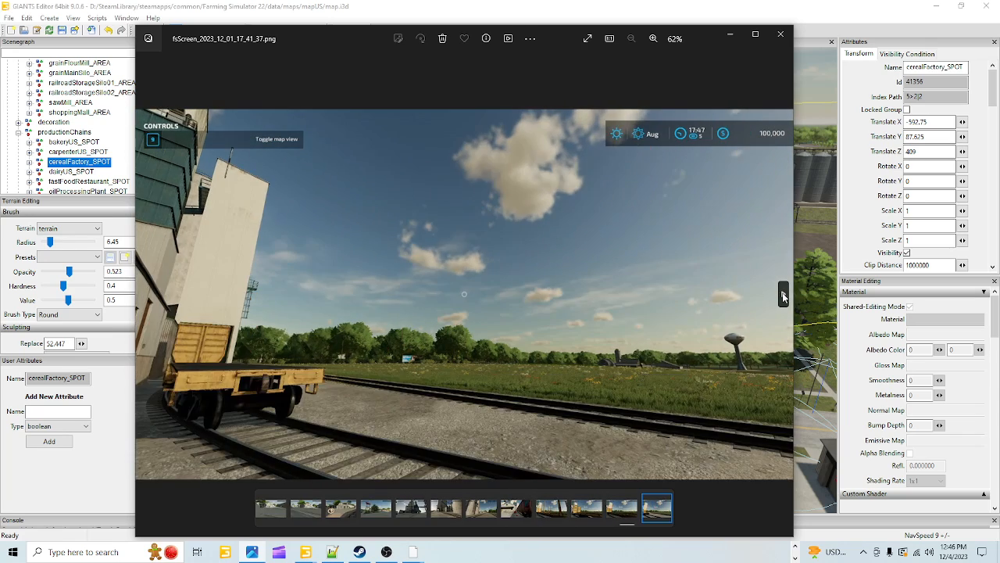
left_click(784, 295)
left_click(783, 295)
left_click(783, 295)
left_click(783, 296)
left_click(783, 295)
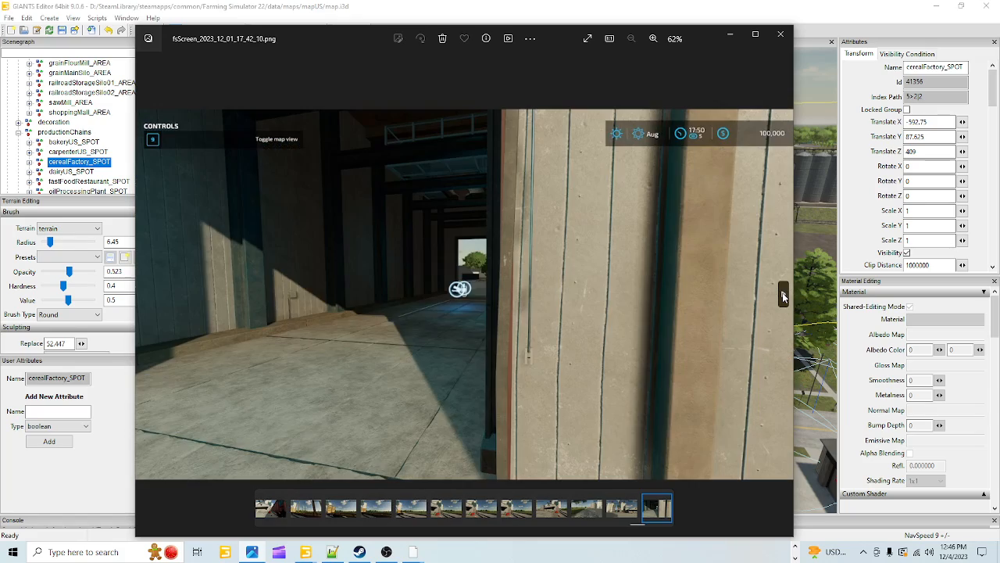
Step: Examine the remaining reference screenshots, covering the Timber Time carpentry, the farm buildings and the overview map, up to fsScreen_2023_12_04_01_29_26.png
left_click(783, 295)
left_click(783, 295)
left_click(783, 296)
left_click(783, 295)
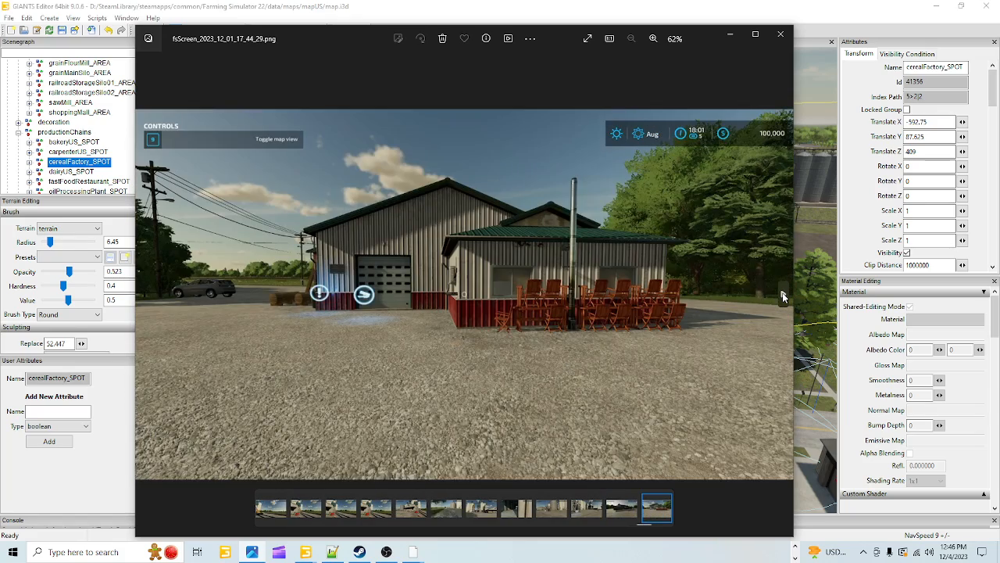
left_click(783, 295)
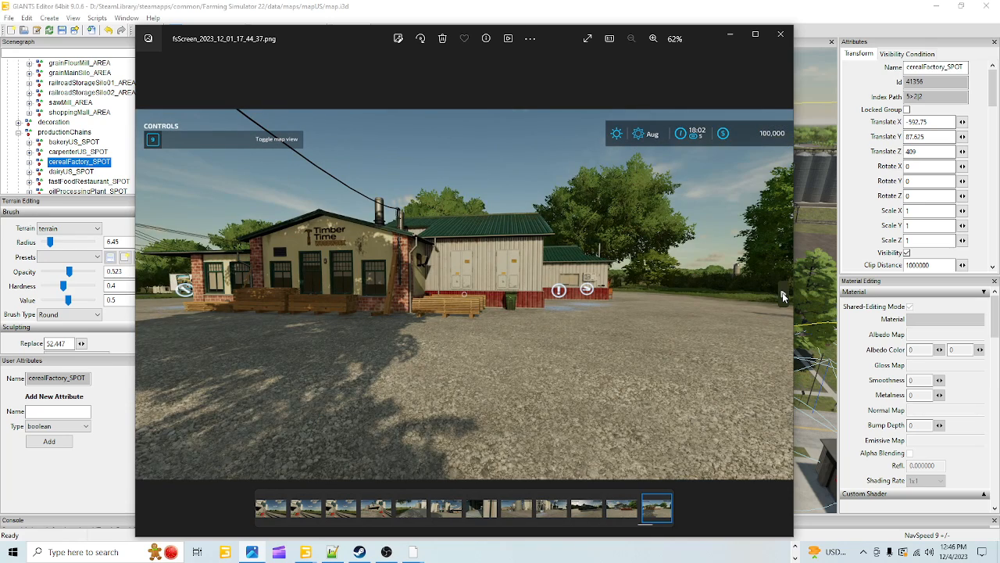
left_click(783, 295)
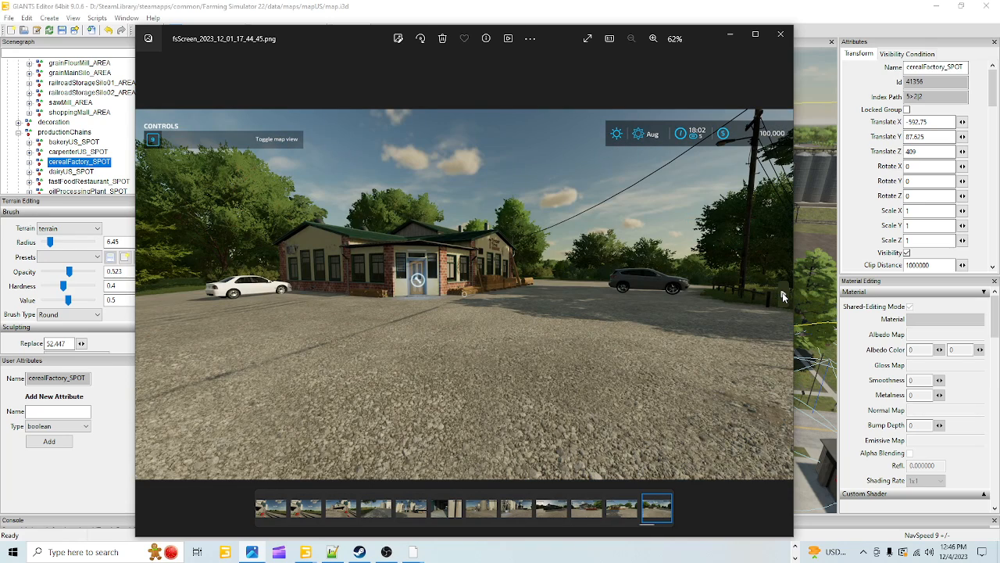
left_click(783, 295)
left_click(783, 295)
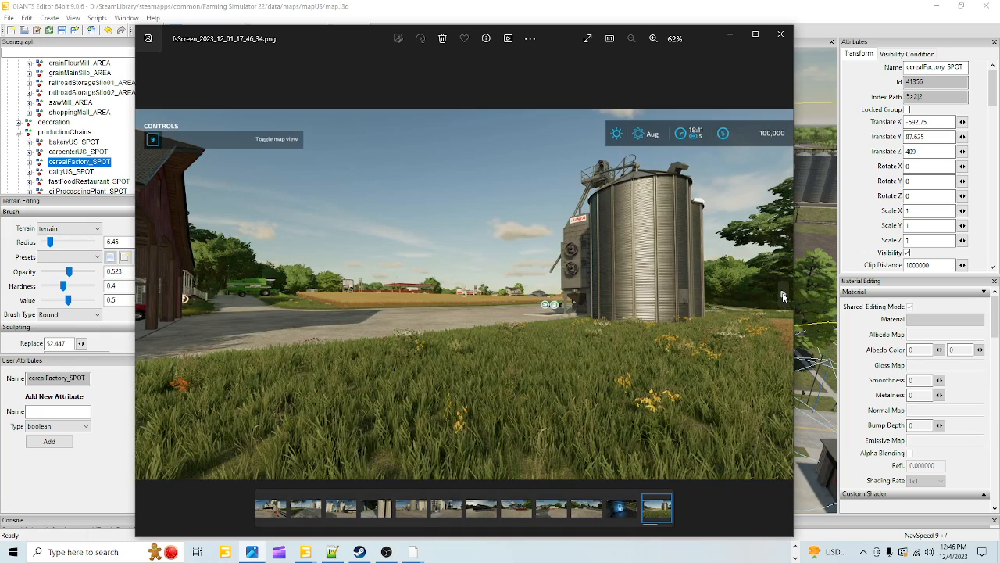
left_click(783, 296)
left_click(783, 295)
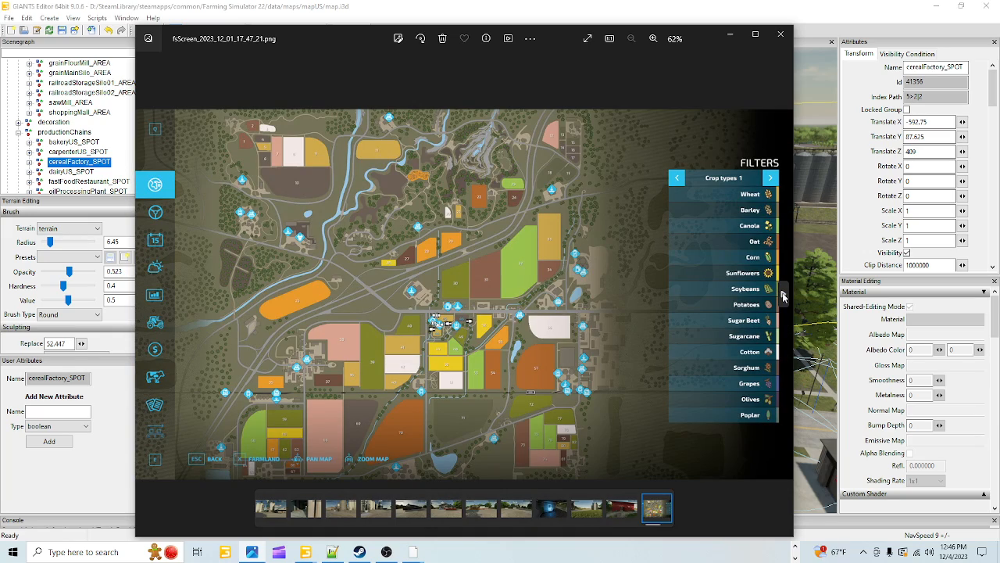
left_click(783, 296)
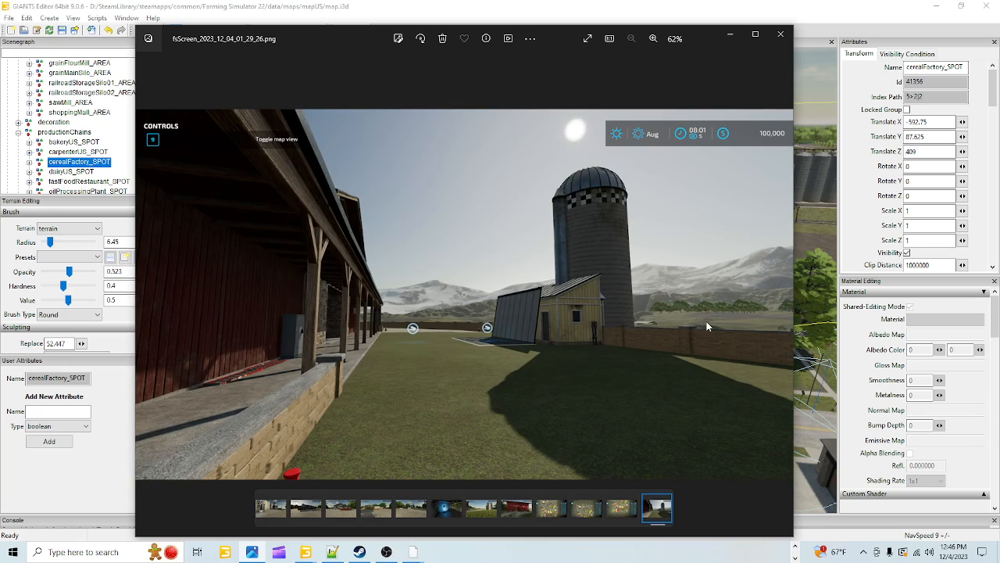
Step: Go back through the reference screenshots from the overview maps to the railroad side of the storage buildings
left_click(146, 290)
left_click(145, 290)
left_click(145, 290)
left_click(146, 290)
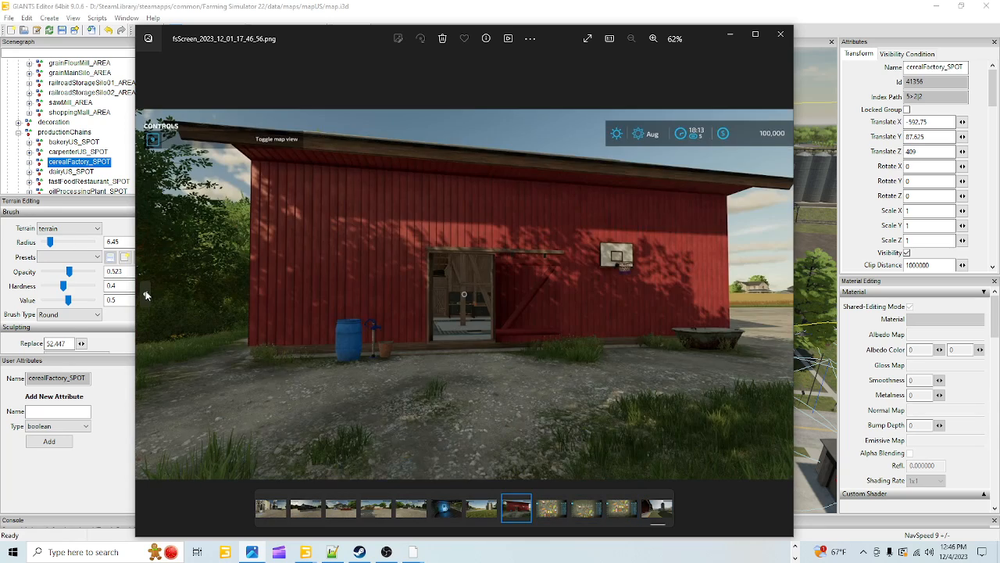
left_click(145, 290)
left_click(145, 290)
left_click(145, 290)
left_click(146, 292)
left_click(145, 294)
left_click(145, 293)
left_click(146, 294)
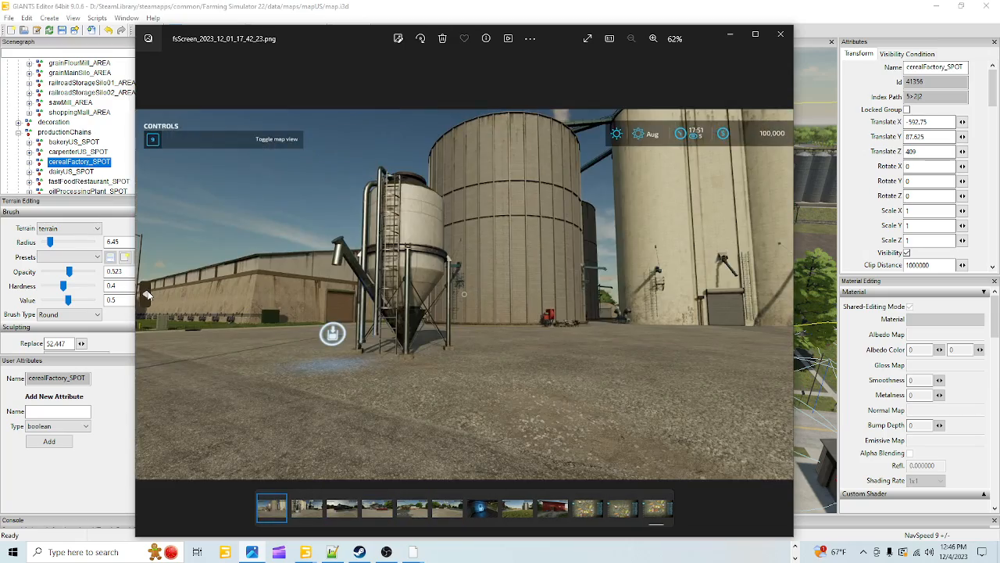
left_click(145, 294)
left_click(145, 294)
left_click(146, 294)
left_click(146, 294)
left_click(146, 293)
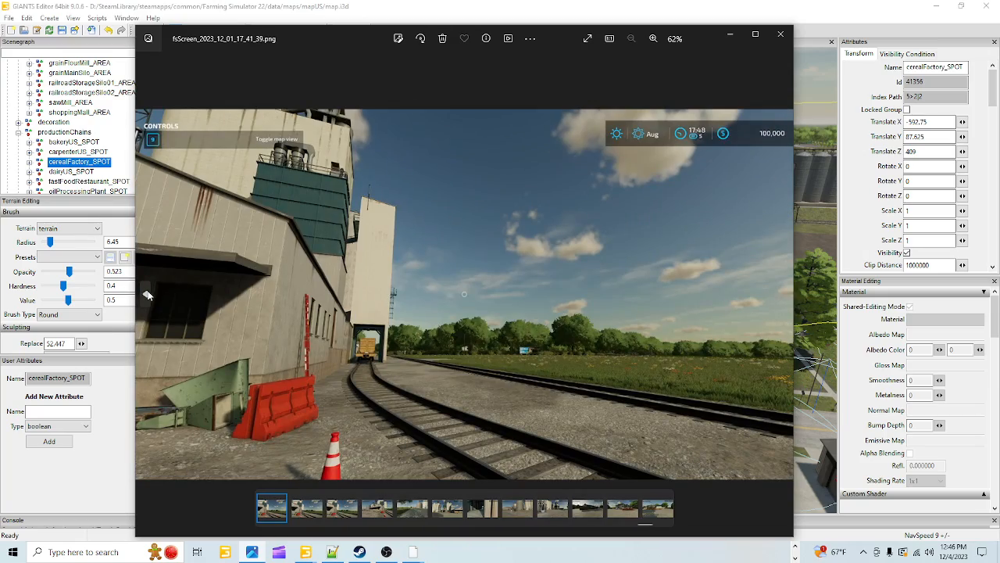
Step: Look back past the Park & Ride and canal screenshots to the oil plant with the red van
left_click(146, 294)
left_click(146, 294)
left_click(146, 294)
left_click(147, 294)
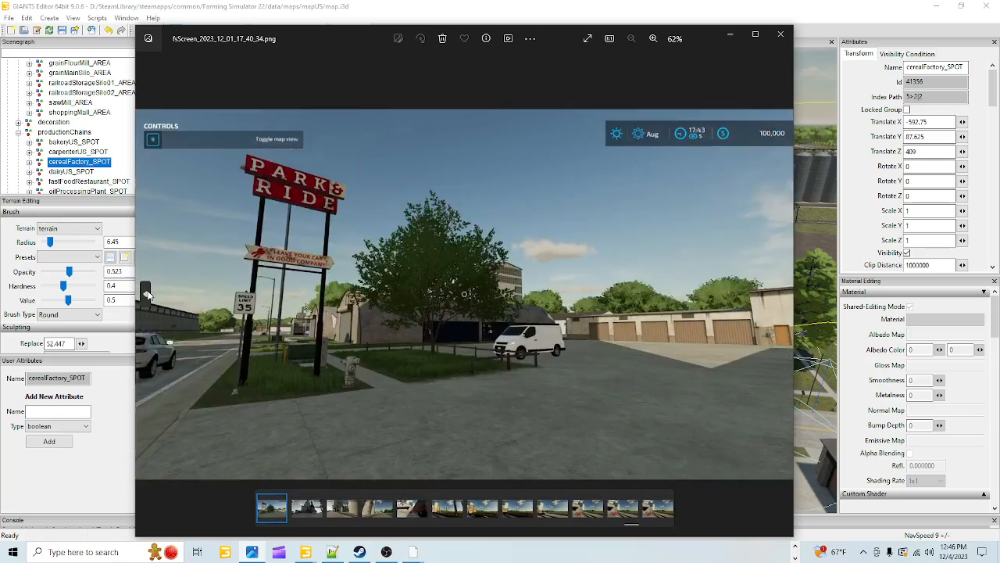
left_click(147, 294)
left_click(147, 294)
left_click(147, 294)
left_click(148, 294)
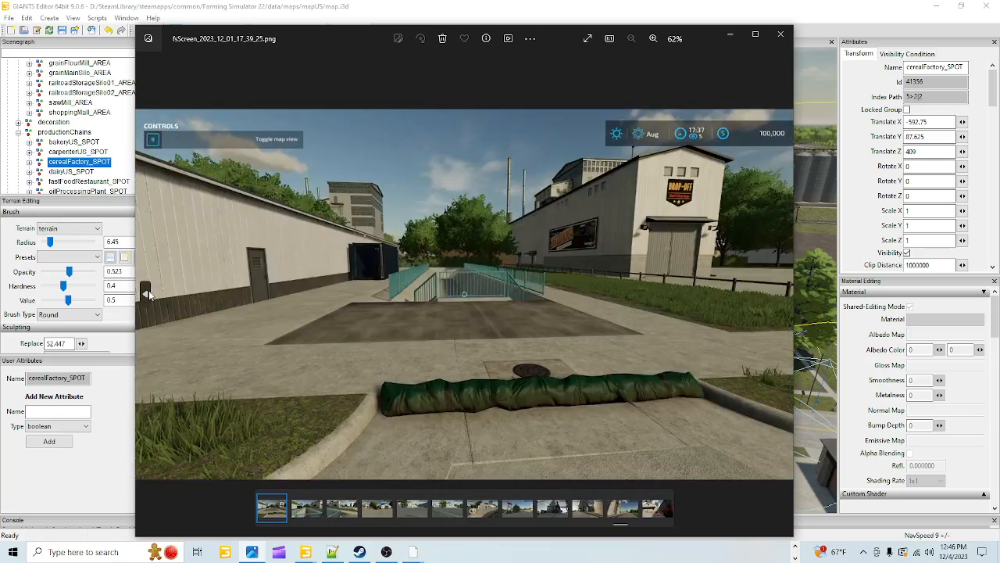
left_click(149, 294)
left_click(148, 294)
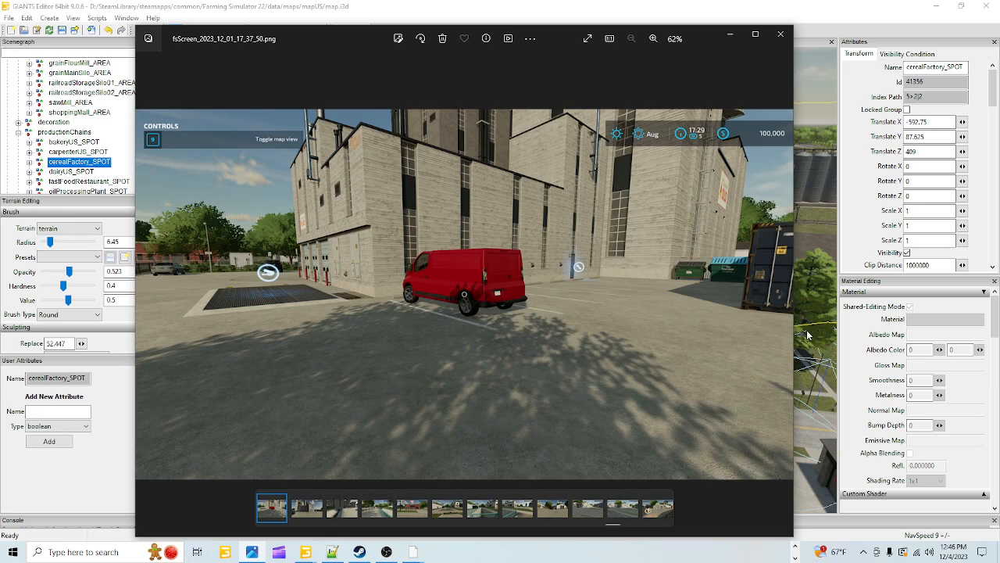
Step: Compare the oil plant's canal-side screenshot with the view of its yard and red van
left_click(784, 306)
left_click(784, 306)
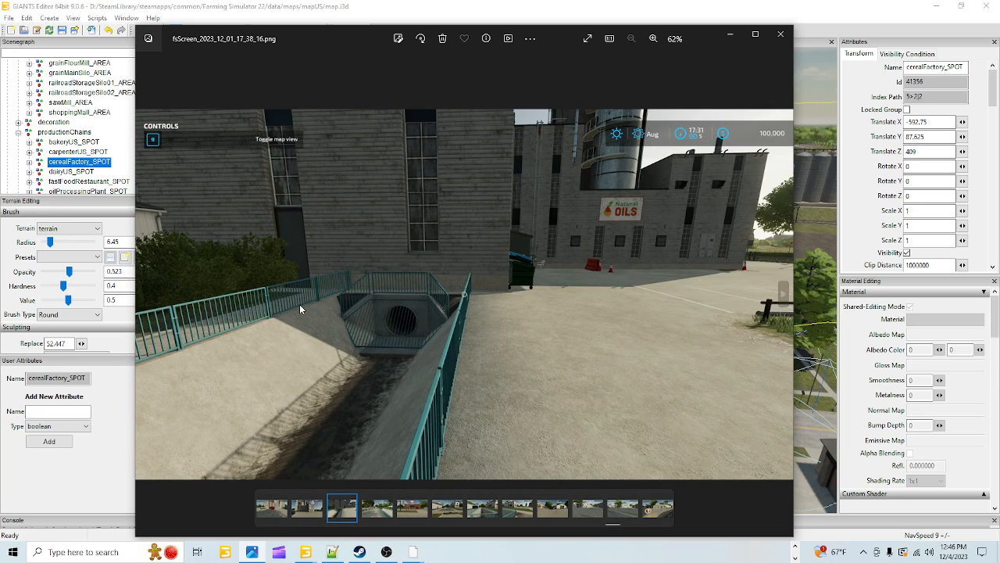
left_click(149, 296)
left_click(149, 296)
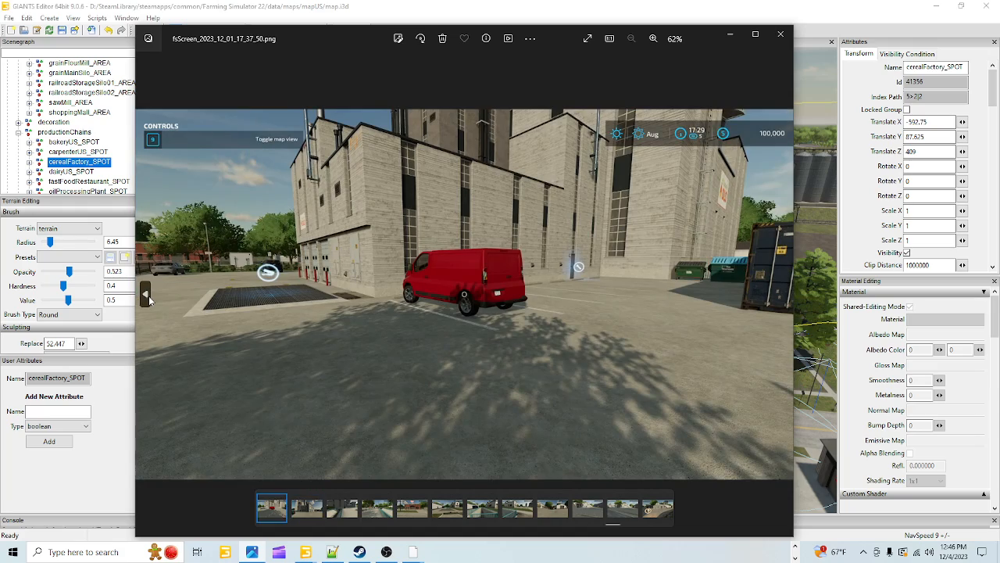
Step: Go back through the reference screenshots from the oil plant past the toy store and the bakery to the gas station restaurant
left_click(149, 296)
left_click(149, 295)
left_click(148, 296)
left_click(148, 295)
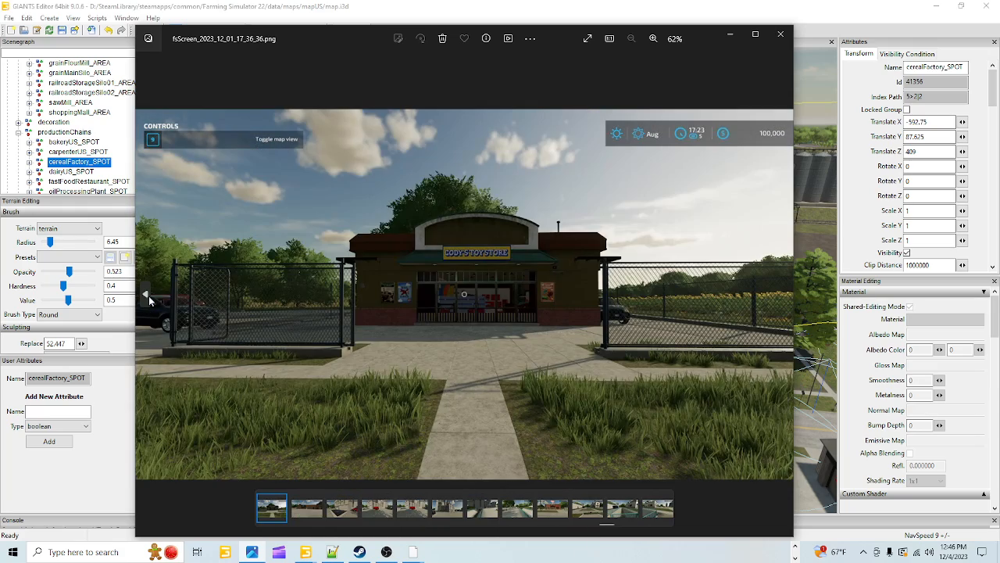
left_click(148, 295)
left_click(149, 295)
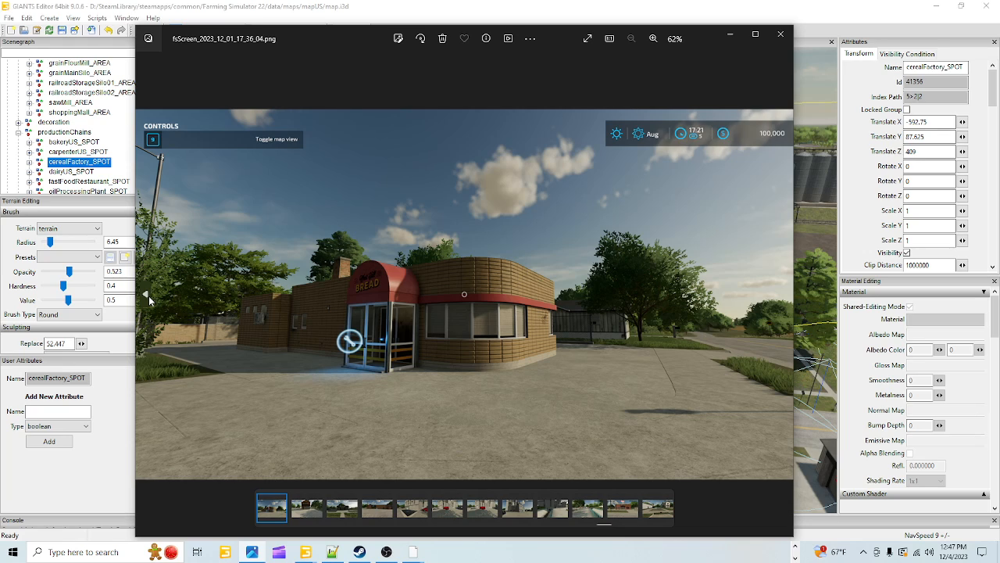
left_click(148, 296)
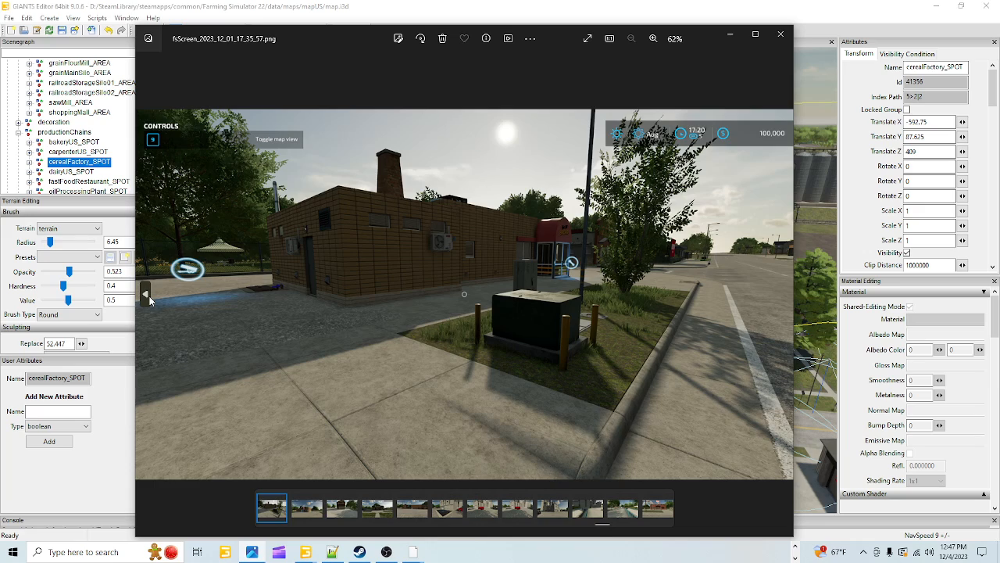
left_click(148, 296)
left_click(146, 295)
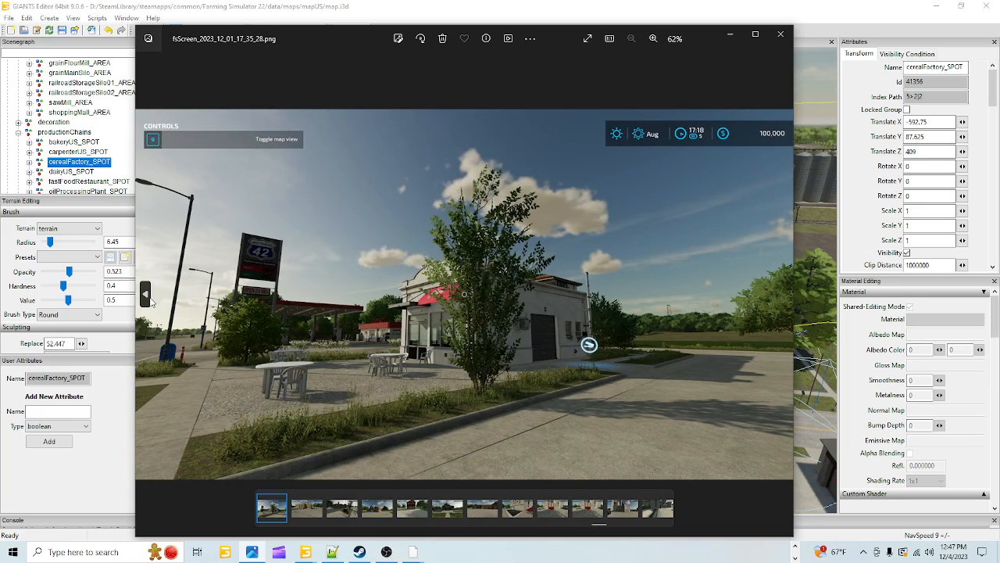
Step: Look back past the spinnery and grain mill screenshots to the Farmers Market
left_click(149, 296)
left_click(149, 296)
left_click(149, 296)
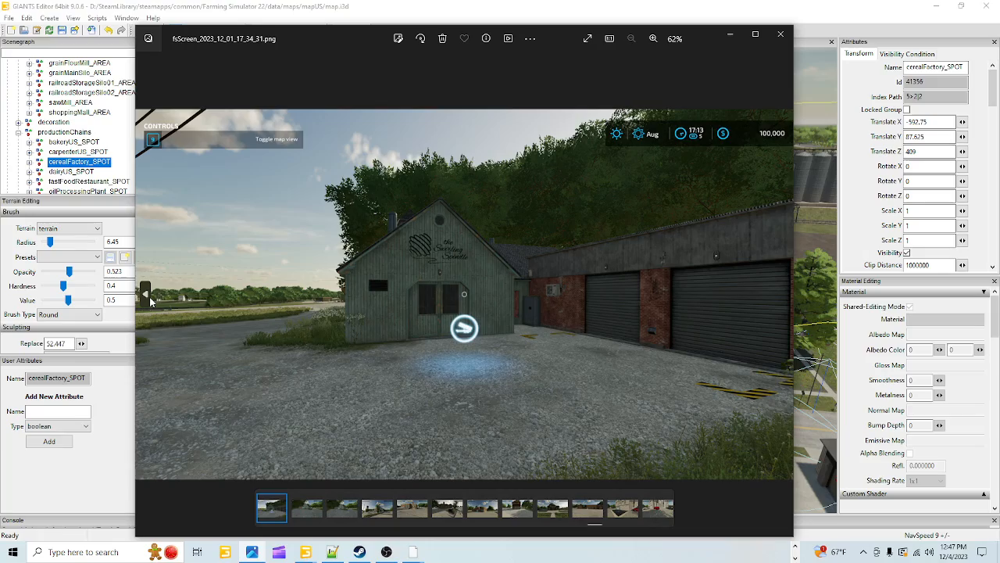
left_click(150, 297)
left_click(149, 297)
left_click(149, 297)
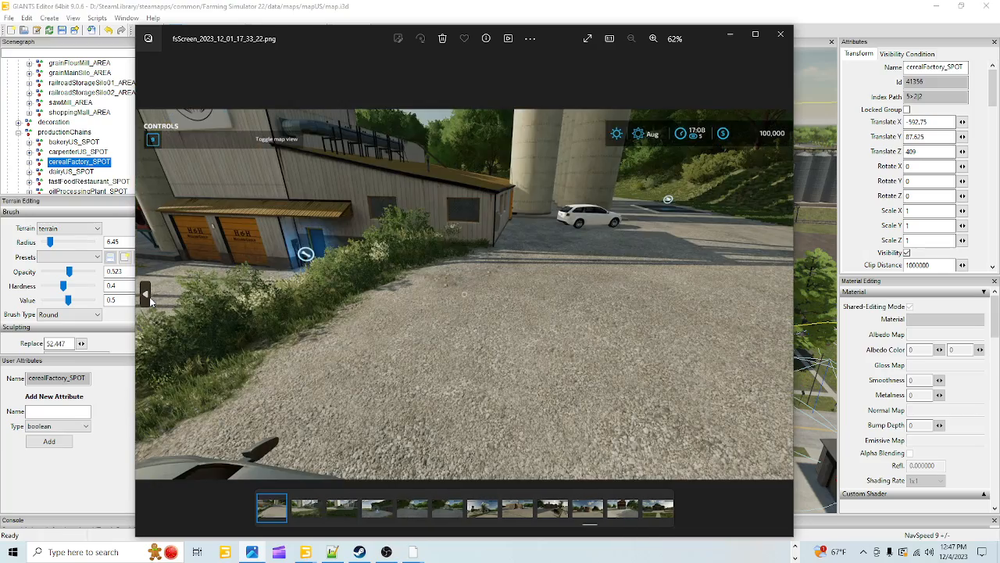
left_click(149, 297)
left_click(149, 297)
left_click(149, 297)
left_click(150, 297)
left_click(149, 297)
left_click(150, 296)
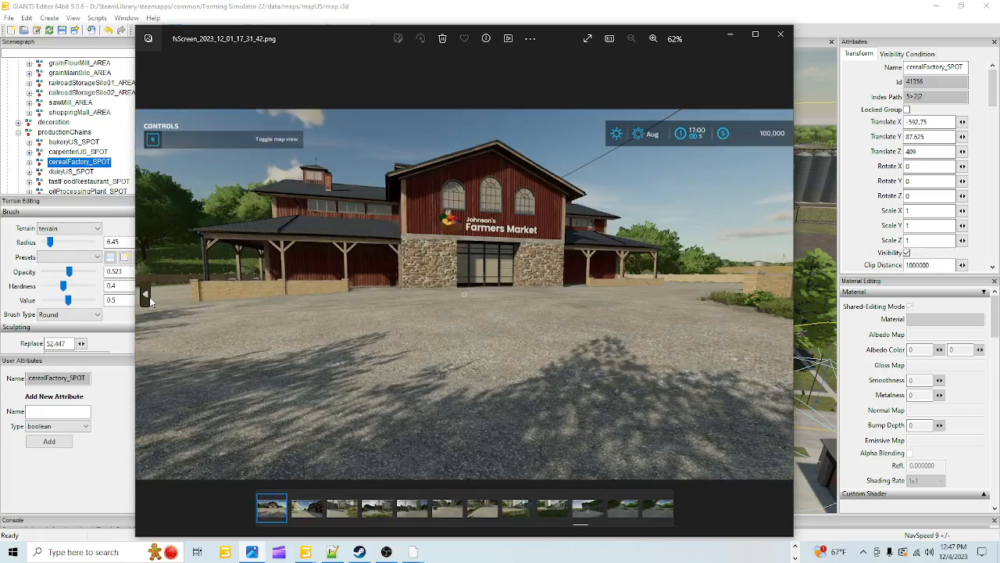
Step: Review the earlier screenshots of the open wood shed yard and the livestock yard with its loading ramp and pens
left_click(150, 297)
left_click(149, 297)
left_click(149, 297)
left_click(150, 297)
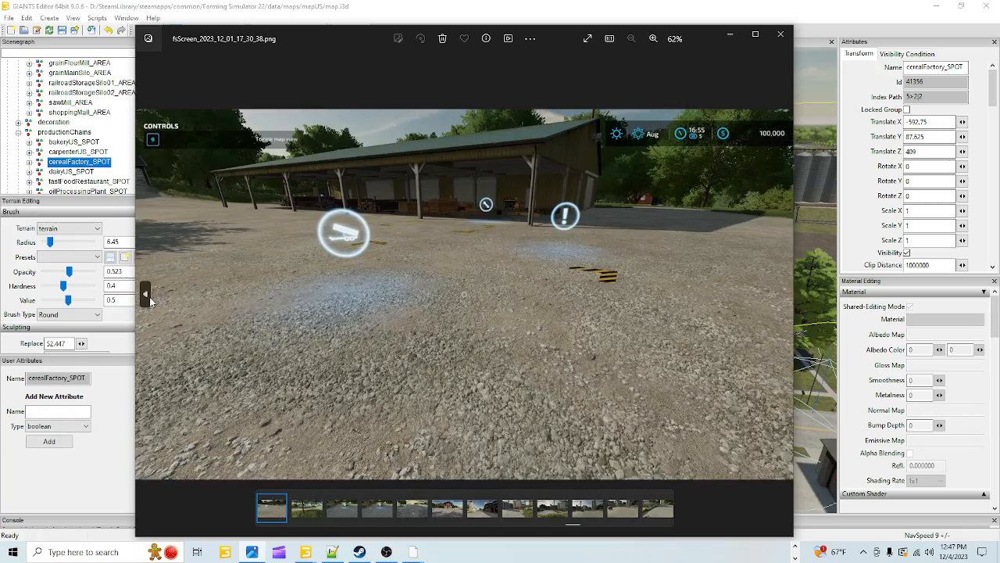
left_click(149, 296)
left_click(150, 297)
left_click(149, 297)
left_click(149, 297)
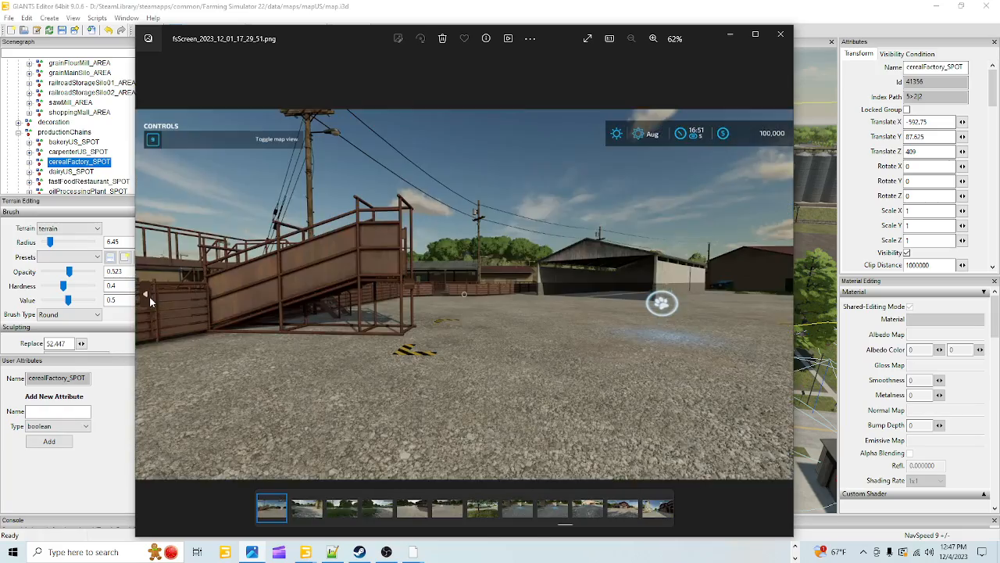
left_click(149, 297)
left_click(149, 297)
left_click(149, 297)
left_click(149, 297)
left_click(149, 297)
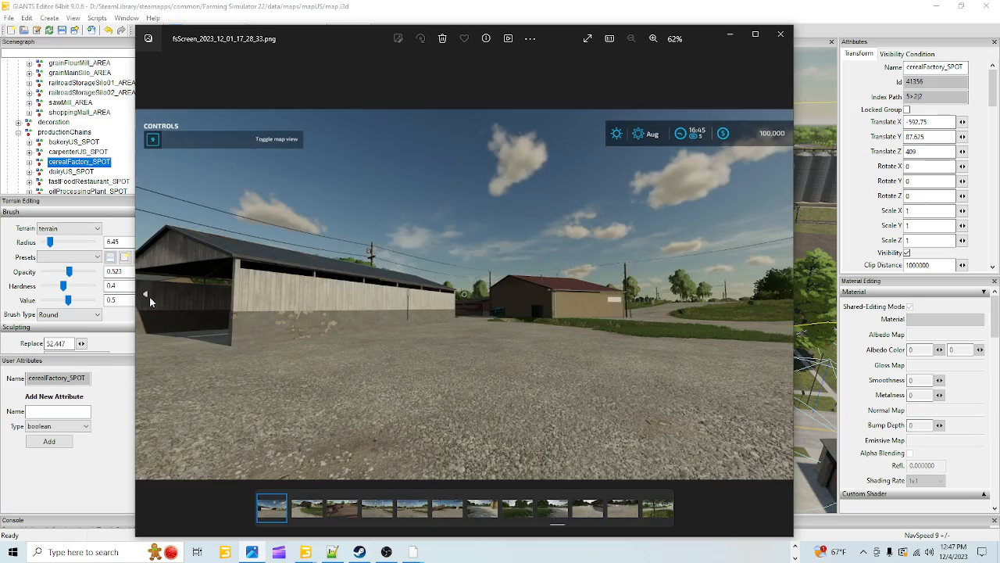
left_click(149, 297)
left_click(149, 296)
left_click(149, 297)
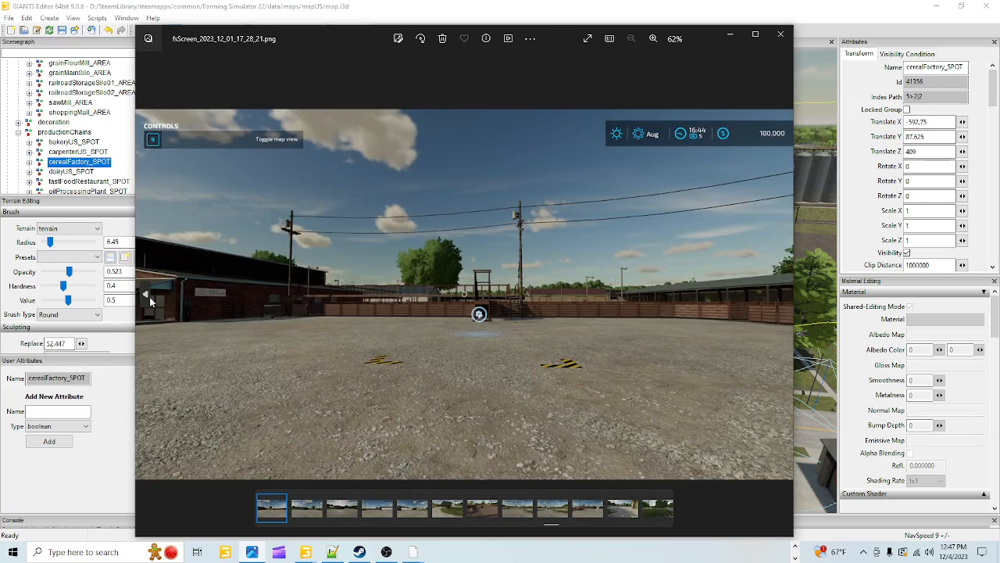
Step: Go further back past the baseball dugout screenshots to the side view of the dairy
left_click(150, 297)
left_click(149, 297)
left_click(149, 297)
left_click(149, 297)
left_click(149, 297)
left_click(149, 297)
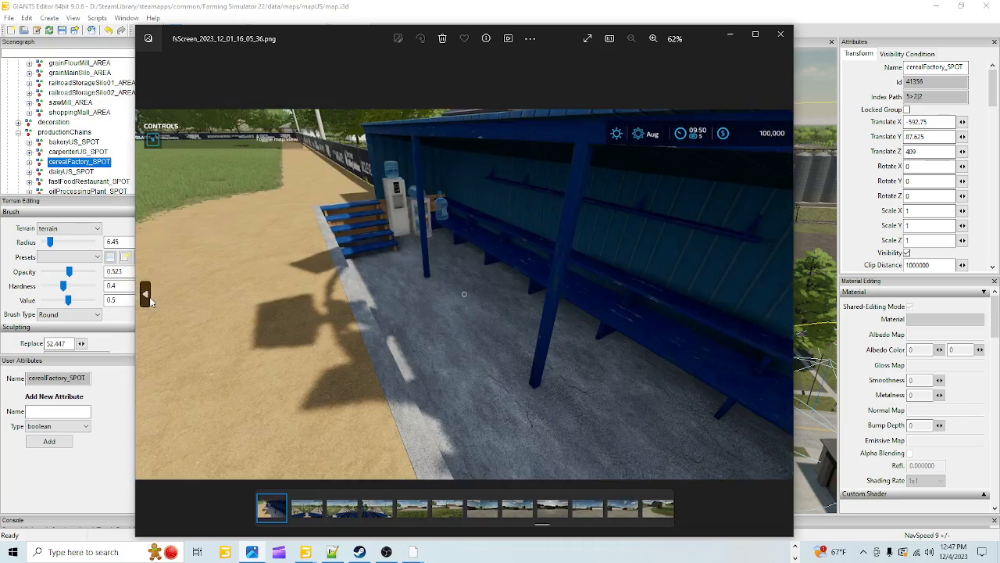
left_click(149, 297)
left_click(150, 297)
left_click(149, 297)
left_click(149, 297)
left_click(150, 297)
left_click(150, 297)
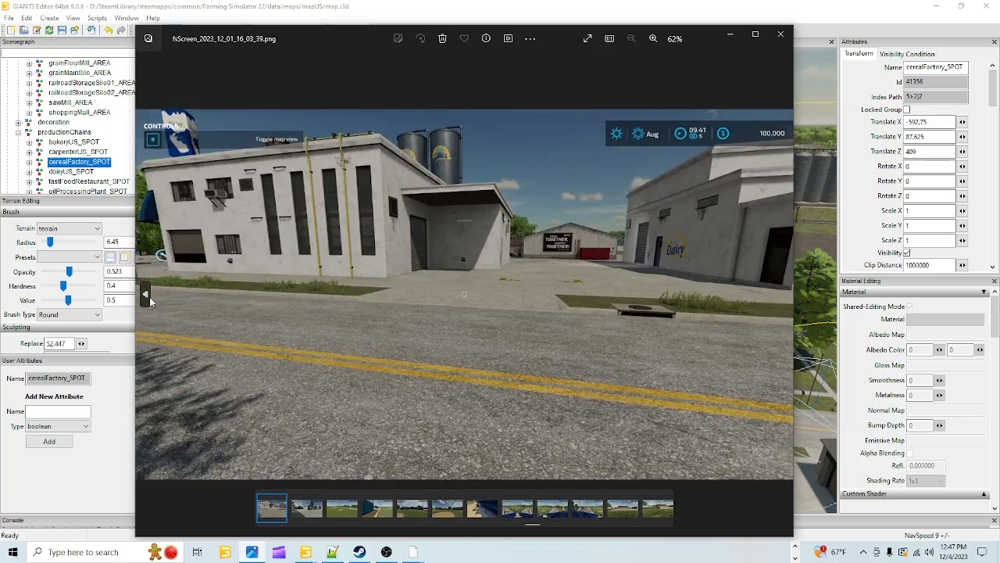
Step: Compare the dairy's street-corner screenshot with the view of its side yard
left_click(149, 297)
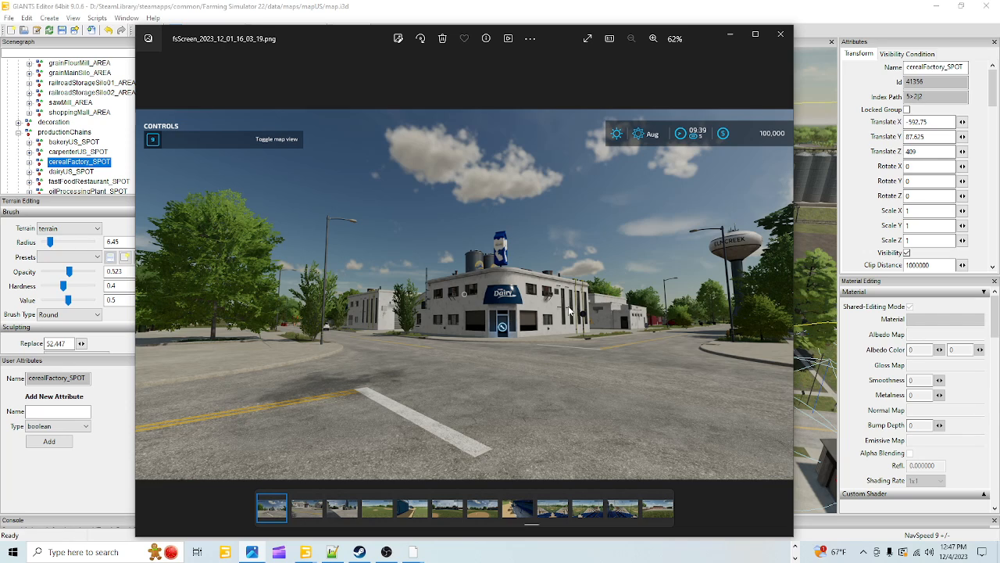
left_click(783, 296)
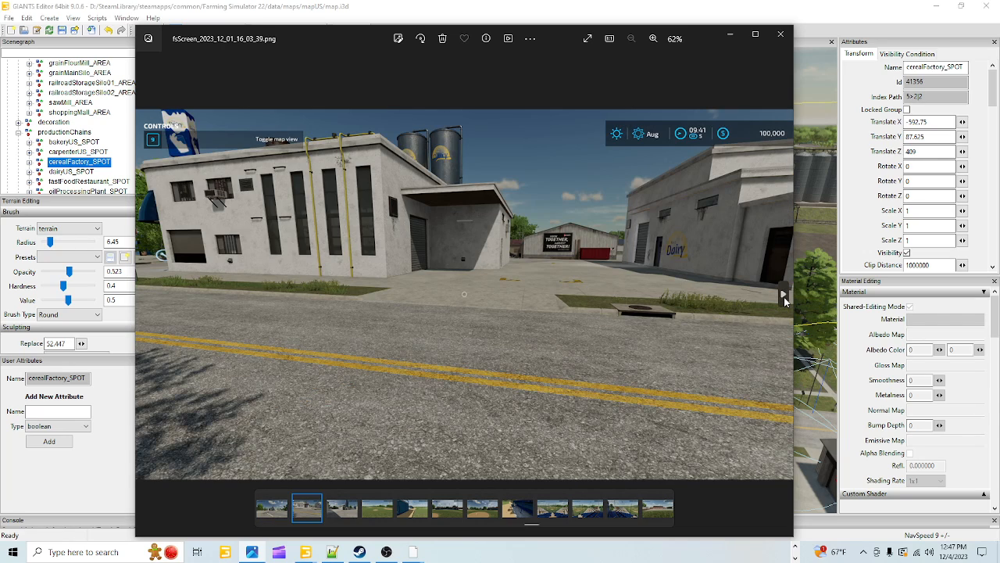
left_click(143, 294)
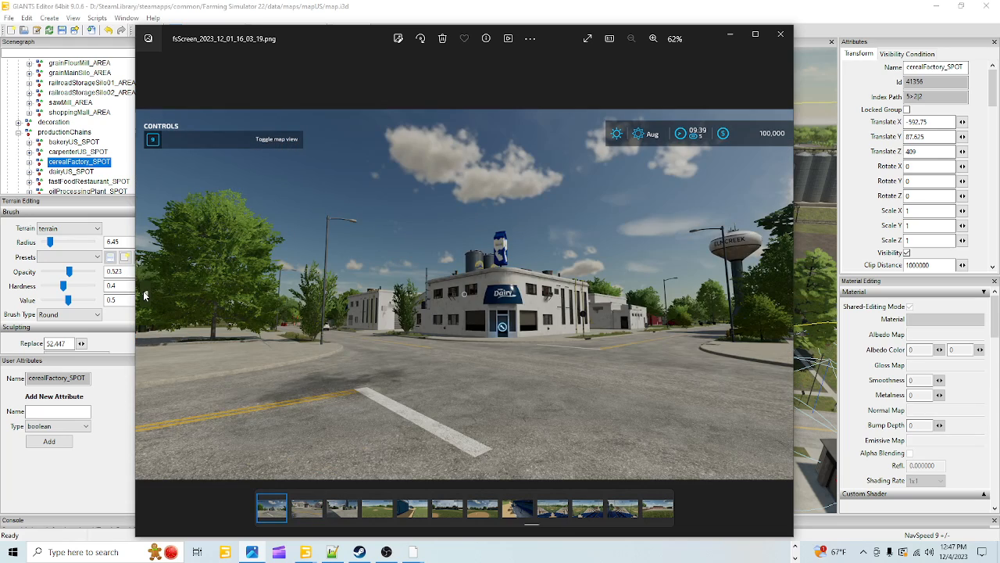
Step: Examine the cereal factory reference screenshots back to fsScreen_2023_12_01_16_02_45.png, then hide the image viewer
left_click(143, 293)
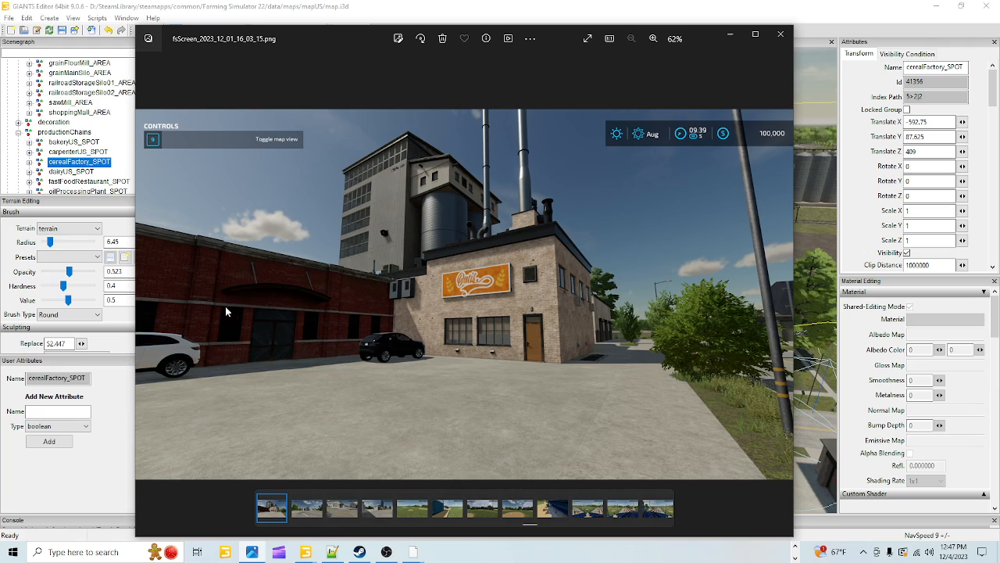
left_click(146, 295)
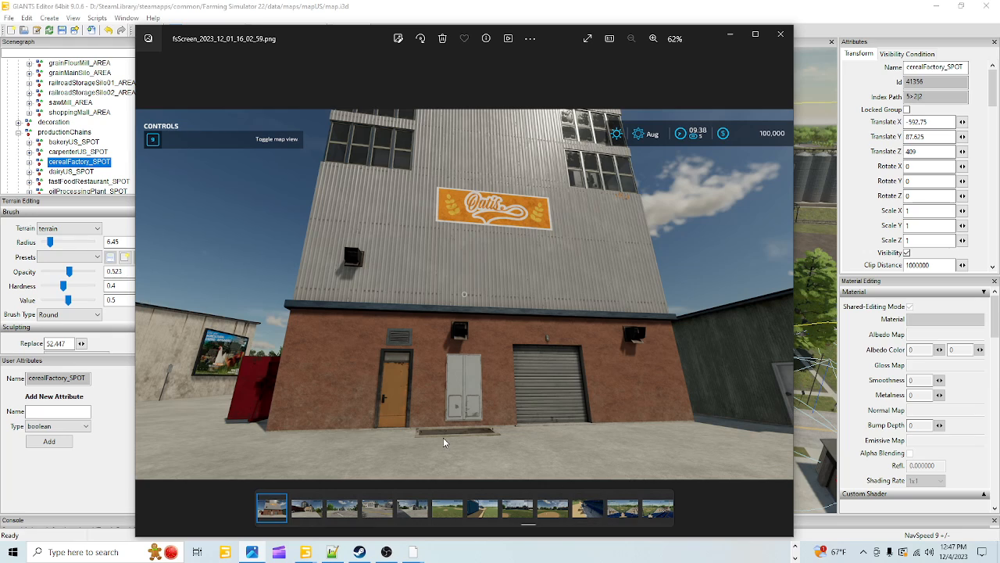
left_click(149, 303)
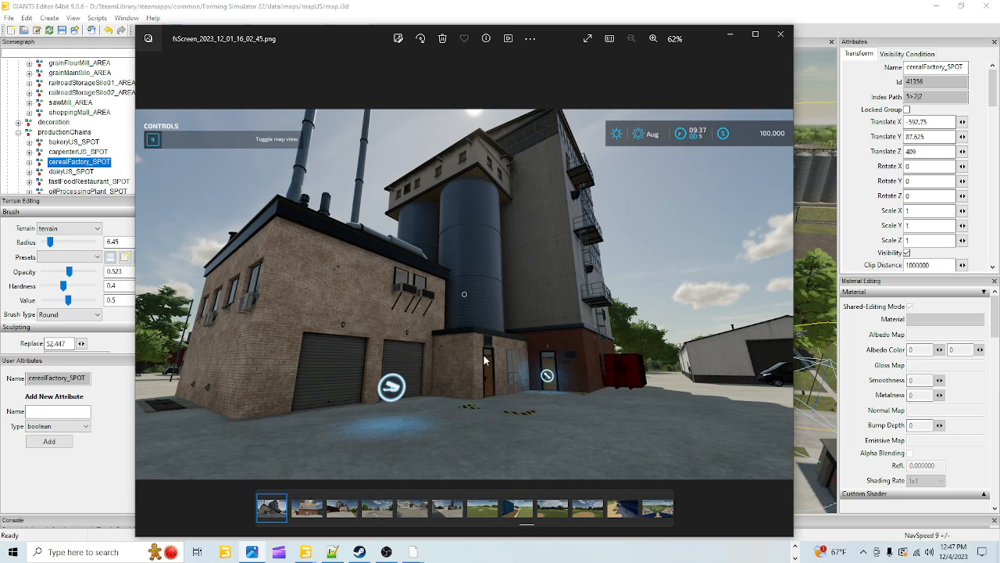
left_click(729, 34)
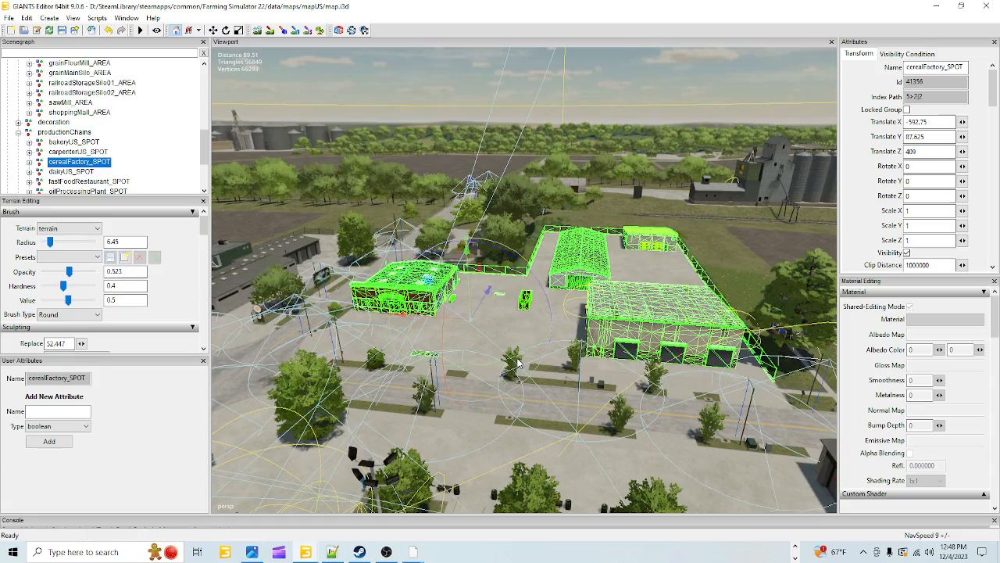
Step: Compare the selected cerealFactory_SPOT buildings in the map with the cereal factory reference screenshot
mouse_move(566, 329)
left_mouse_down("alt")
mouse_move(529, 335)
mouse_move(625, 340)
mouse_move(580, 337)
left_mouse_up("alt")
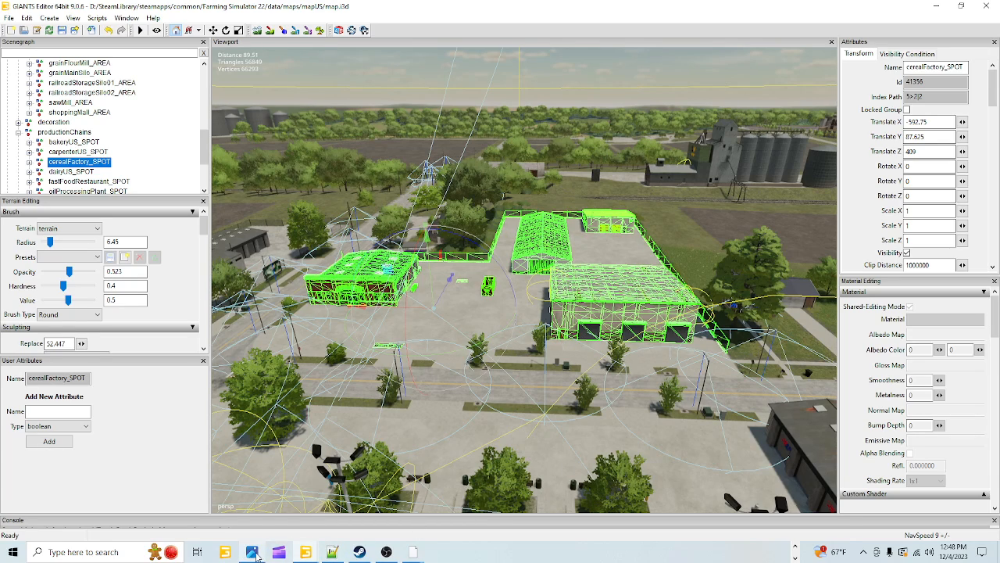
mouse_move(253, 554)
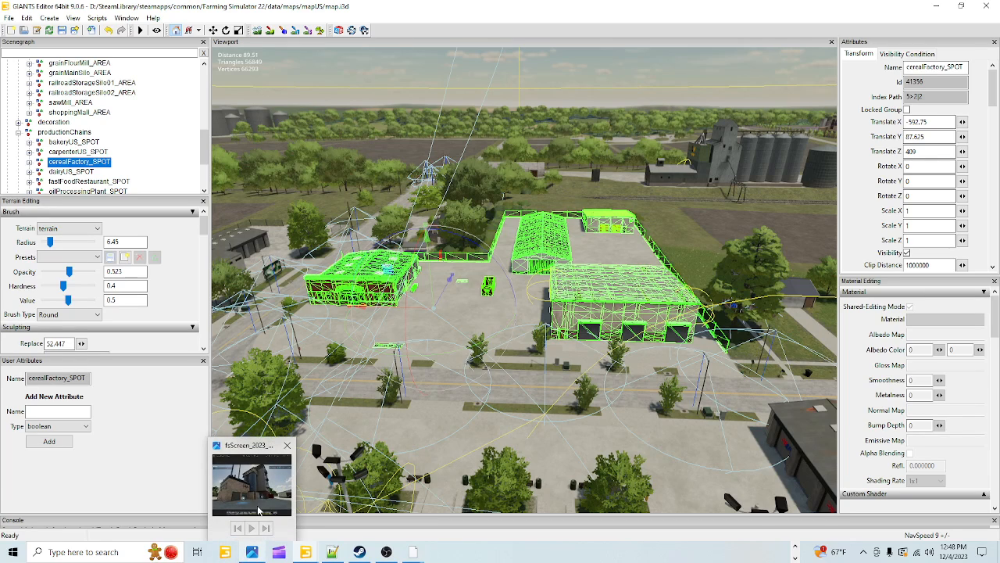
left_click(272, 473)
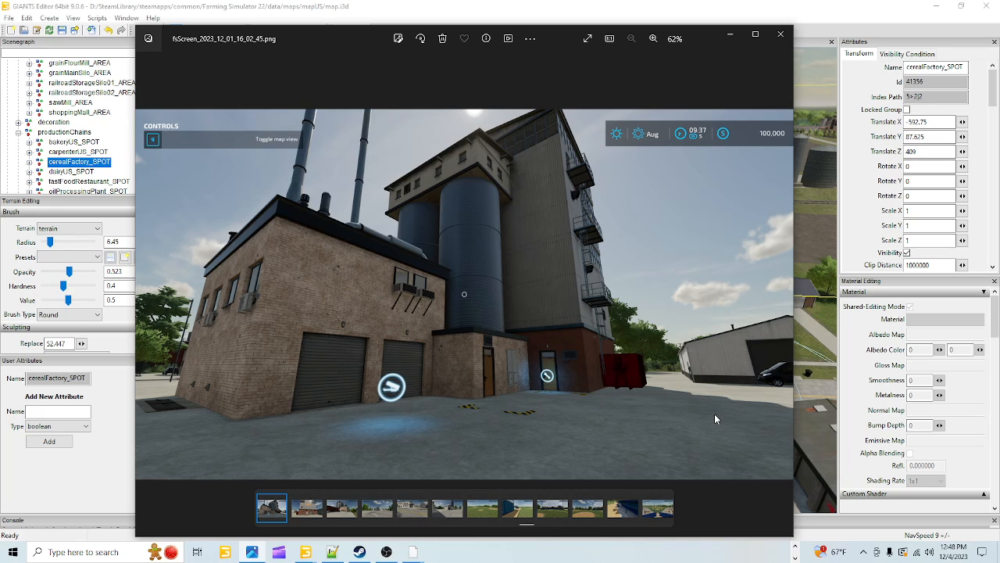
left_click(727, 38)
left_click_drag(547, 351, 568, 316, "alt")
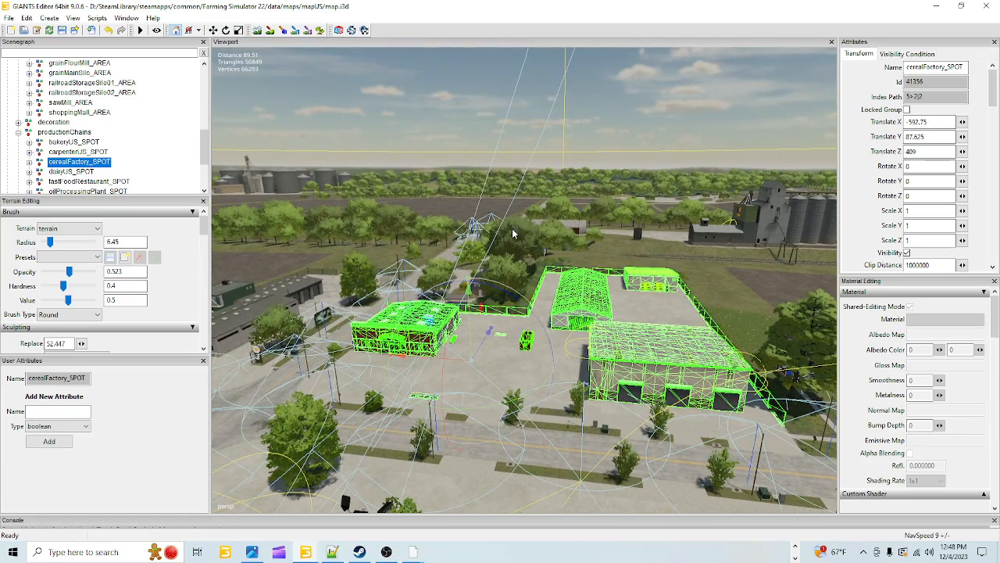
Step: Inspect the streets around the cereal factory spot and its yard at ground level
middle_click_drag(513, 232, 523, 484)
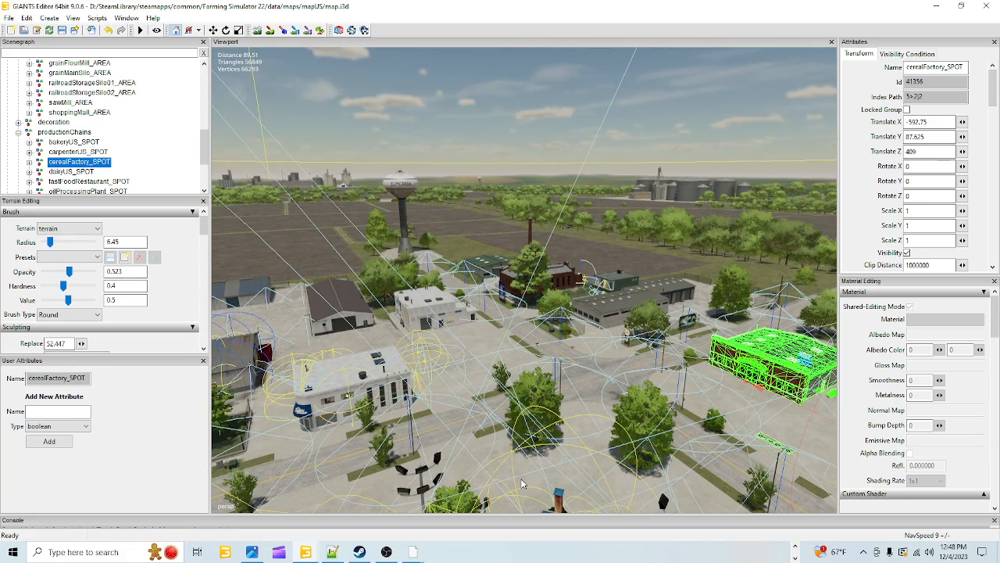
left_click_drag(522, 479, 569, 426, "alt")
right_click_drag(569, 426, 571, 320, "alt")
mouse_move(570, 320)
left_mouse_down("alt")
mouse_move(501, 367)
mouse_move(602, 375)
mouse_move(653, 343)
mouse_move(559, 333)
left_mouse_up("alt")
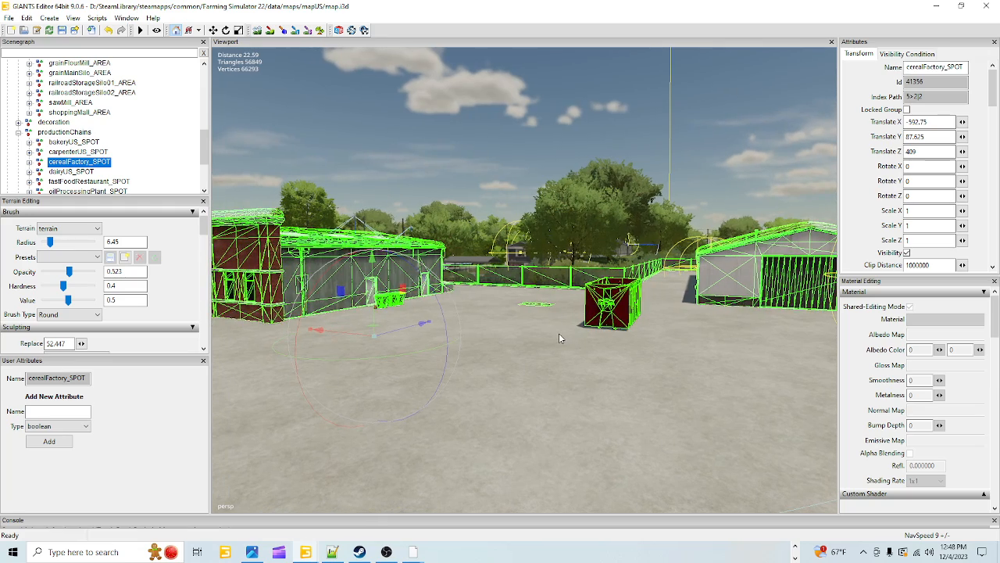
mouse_move(251, 552)
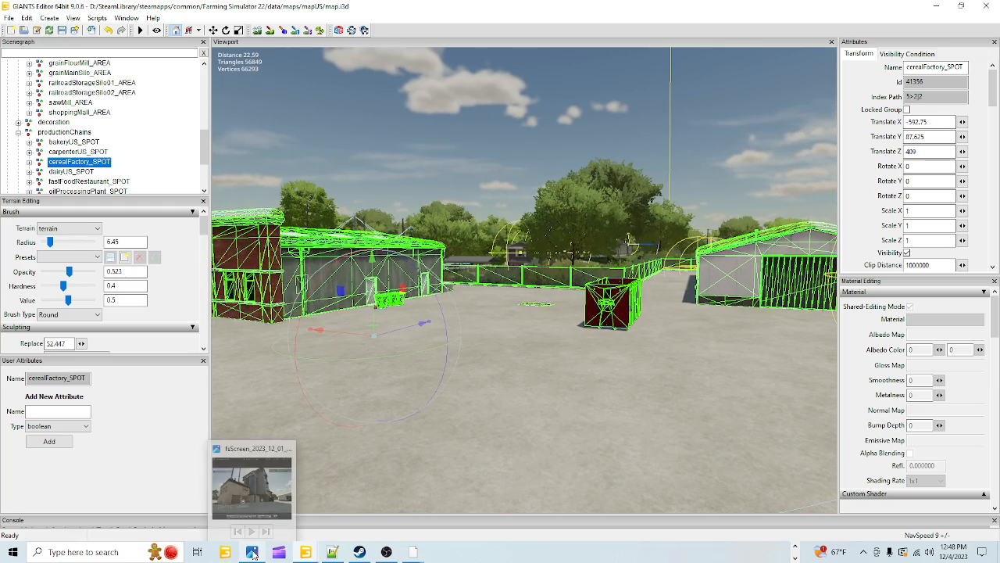
mouse_move(238, 488)
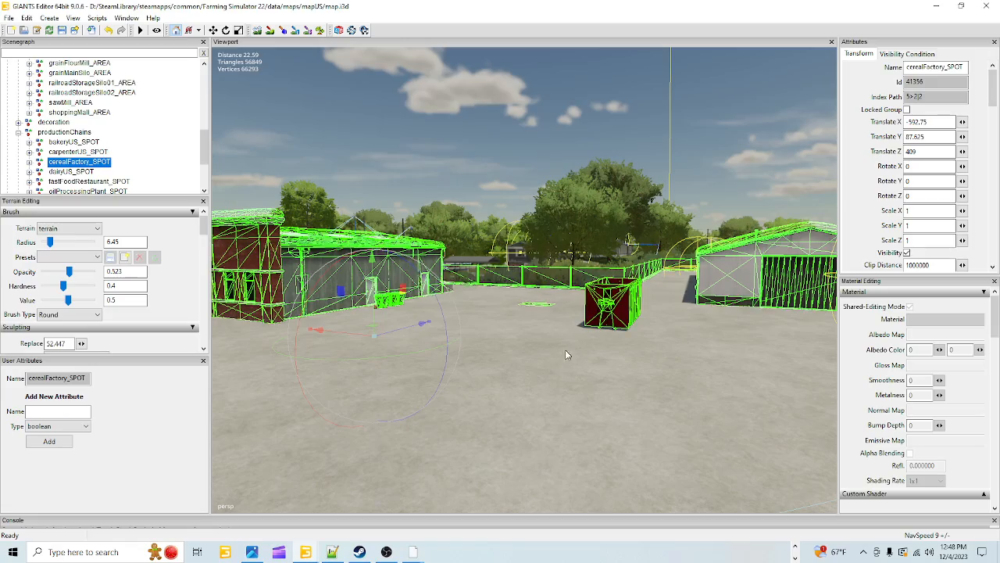
Step: Examine the layout of the cereal factory spot's buildings, fence and red container from above and across the yard
left_click_drag(547, 414, 641, 316, "alt")
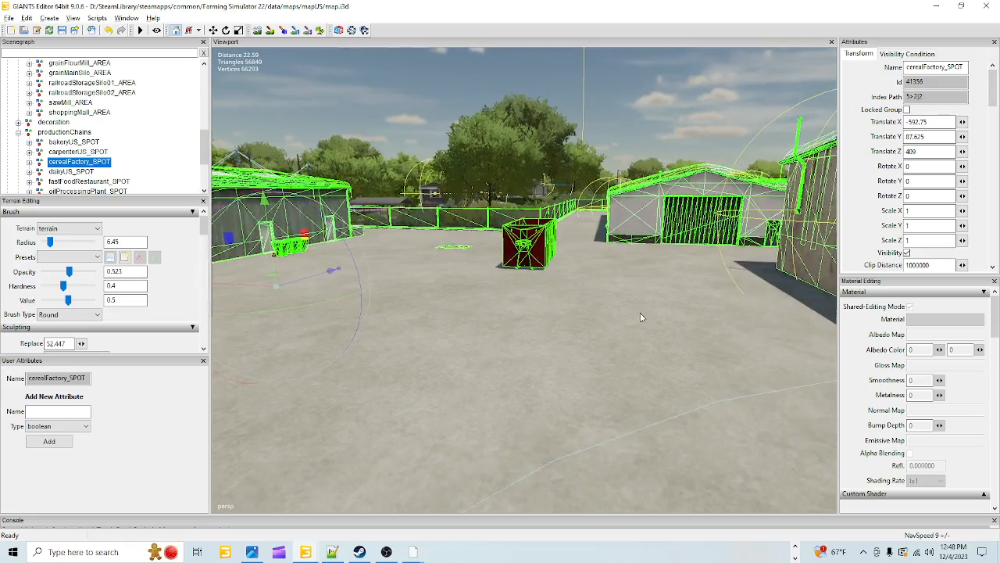
scroll(507, 404, "down", 3)
left_click_drag(507, 404, 418, 516, "alt")
scroll(438, 344, "up", 3)
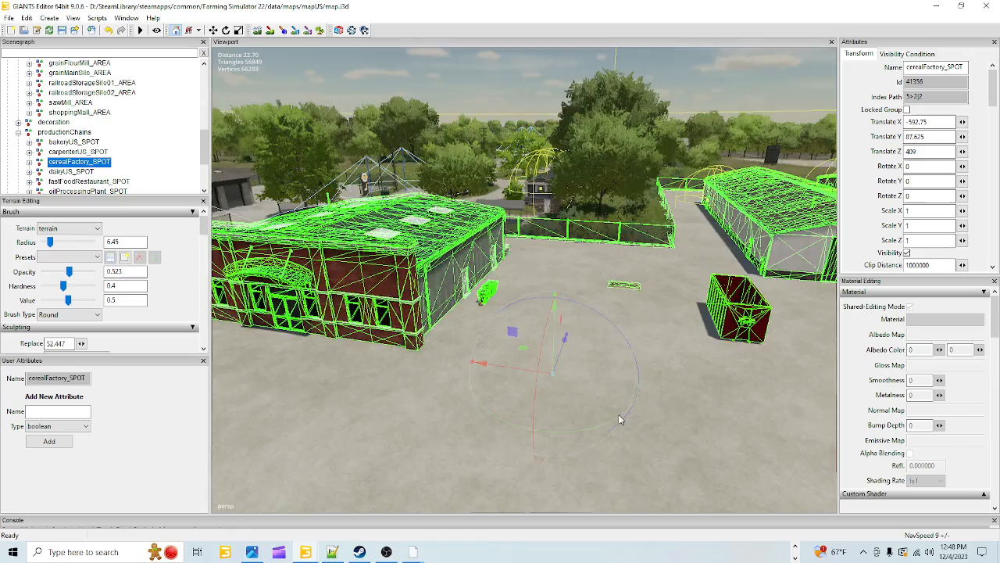
scroll(619, 420, "down", 3)
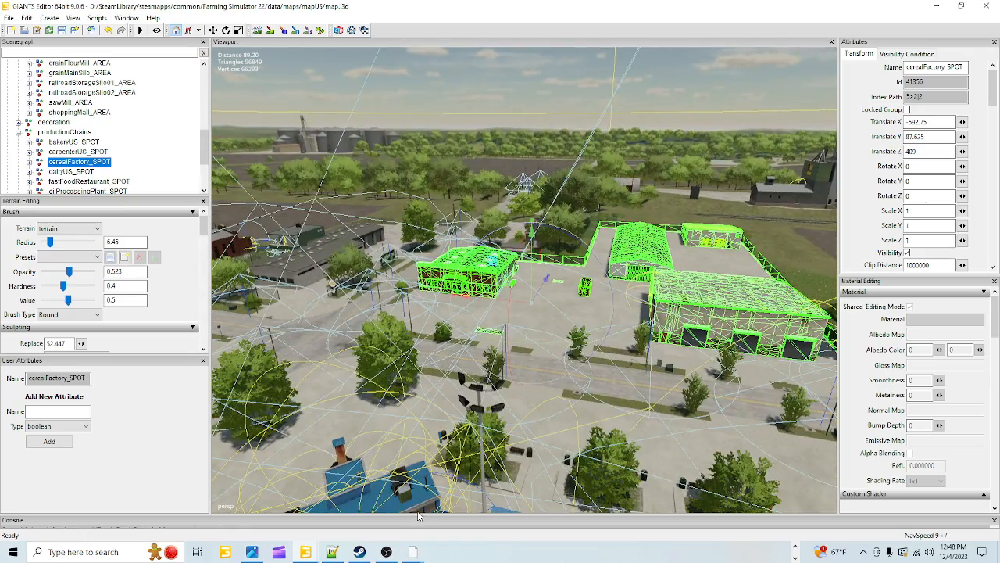
scroll(634, 324, "up", 4)
left_click_drag(634, 324, 505, 397, "alt")
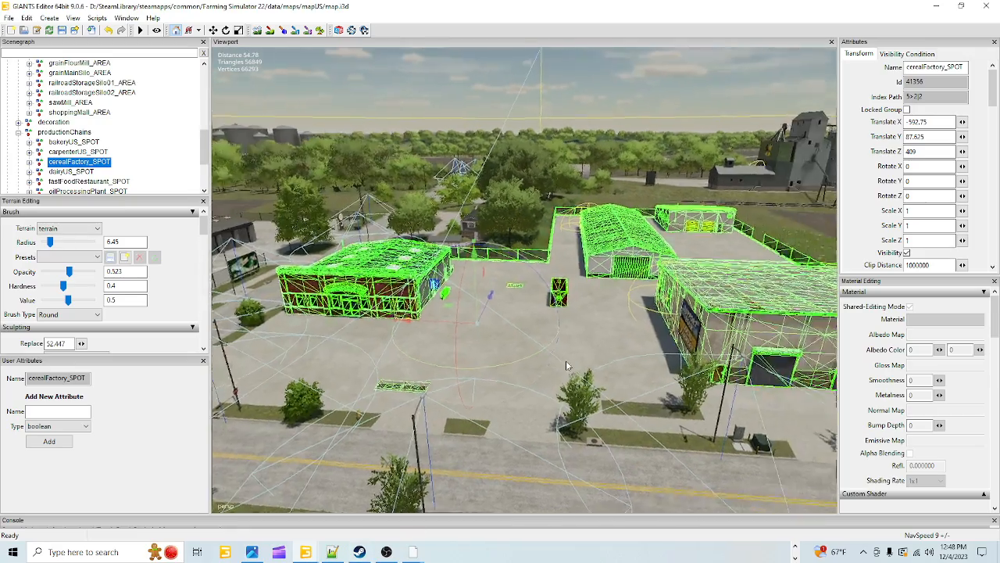
scroll(479, 402, "up", 3)
scroll(571, 312, "down", 2)
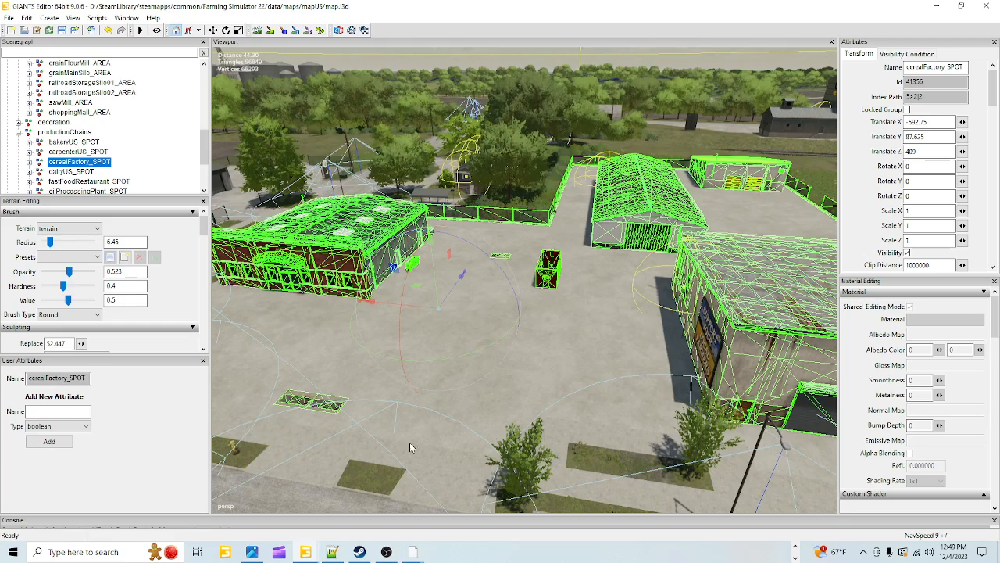
Step: Switch to File Explorer and browse drive D's SteamLibrary to the Farming Simulator 22 data\placeables folder
left_click(795, 551)
mouse_move(384, 555)
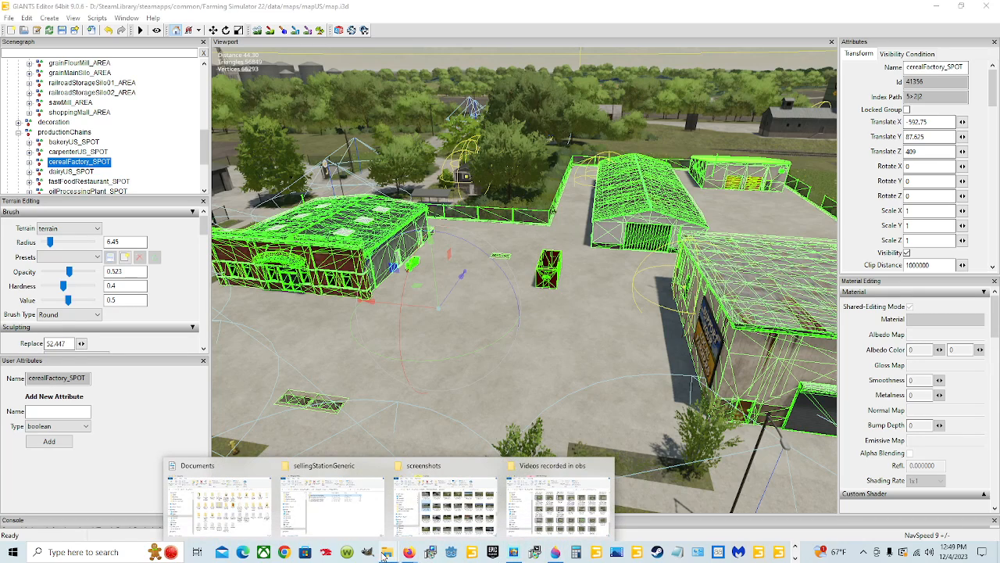
left_click(337, 497)
left_click(407, 440)
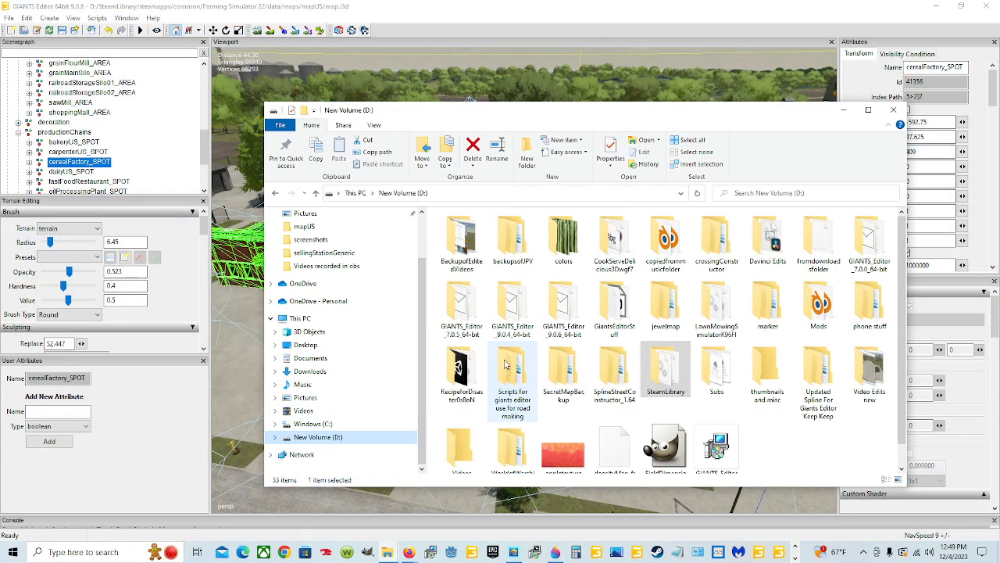
double_click(666, 365)
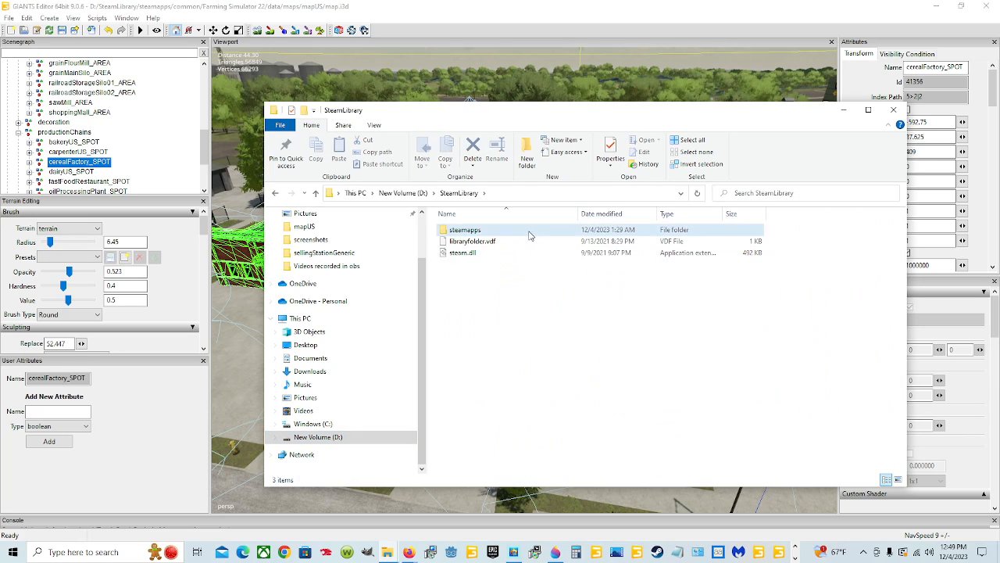
double_click(518, 231)
double_click(516, 231)
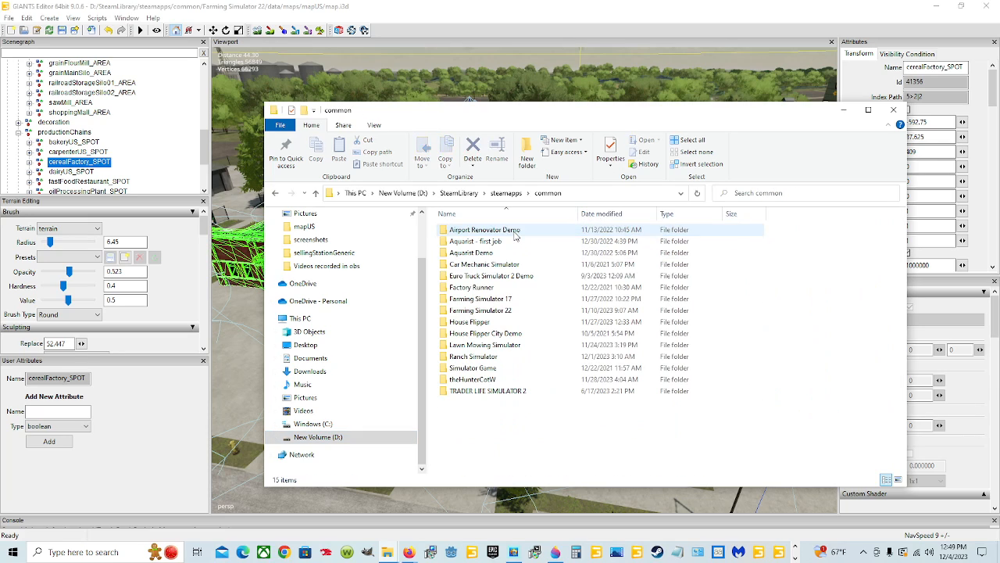
double_click(493, 311)
double_click(493, 232)
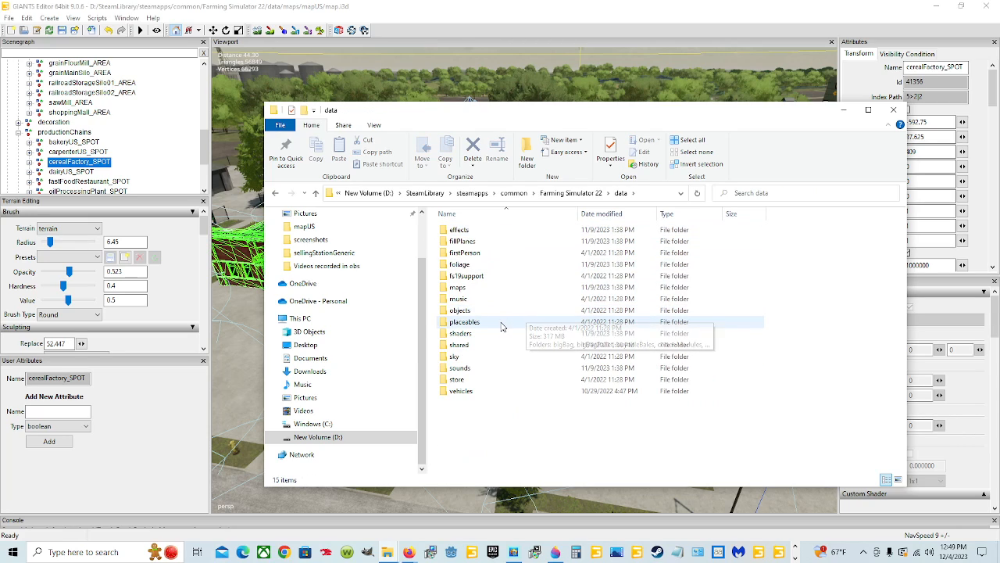
double_click(464, 321)
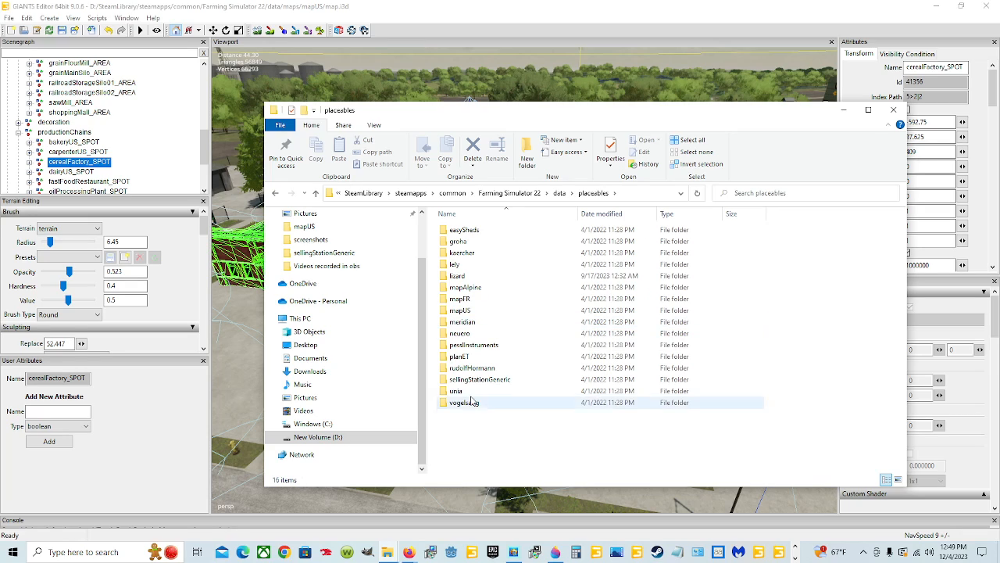
Step: Look through the mapUS placeables folder and its farmBuildings subfolder for the production buildings, and return to placeables
double_click(461, 310)
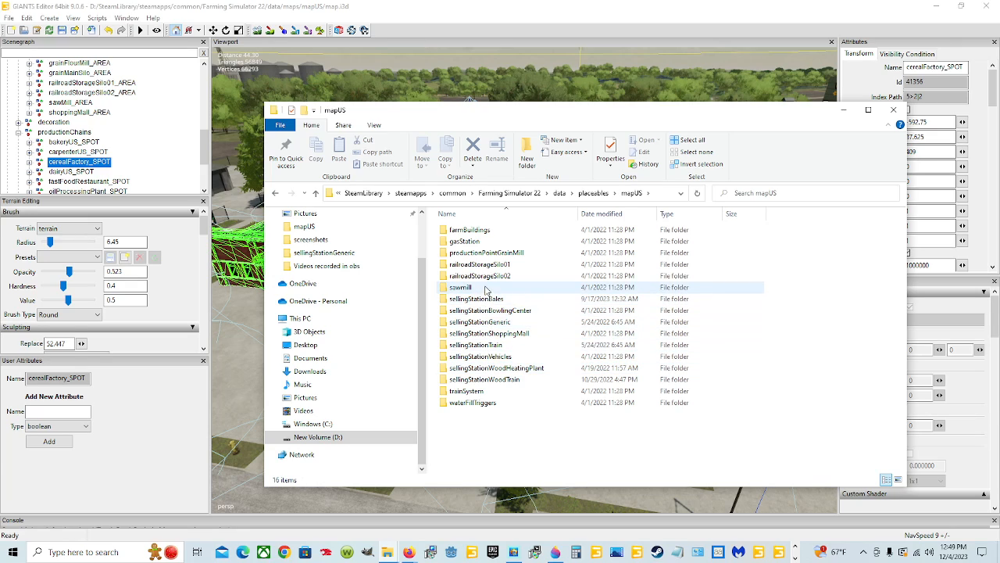
double_click(481, 230)
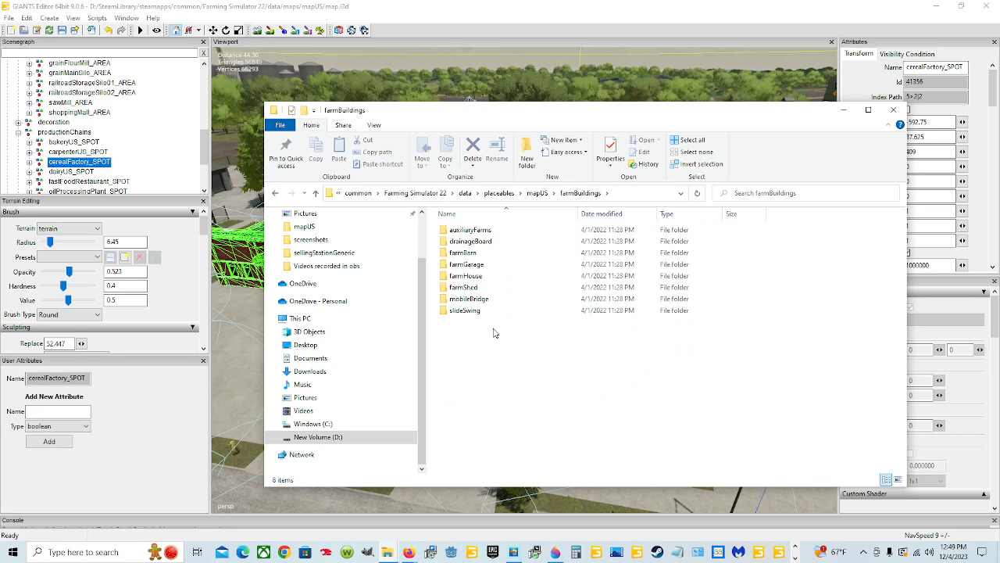
left_click(537, 194)
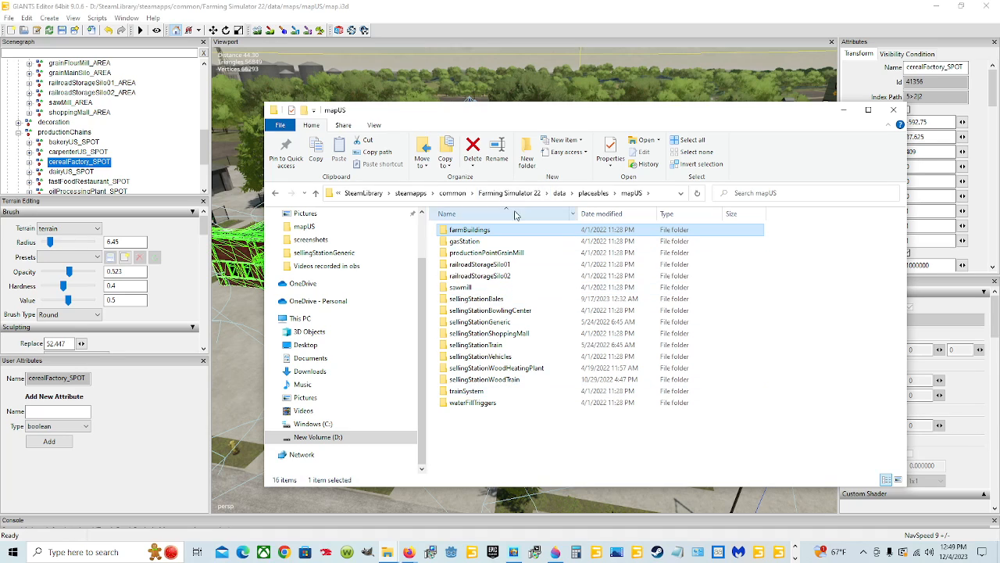
left_click(597, 193)
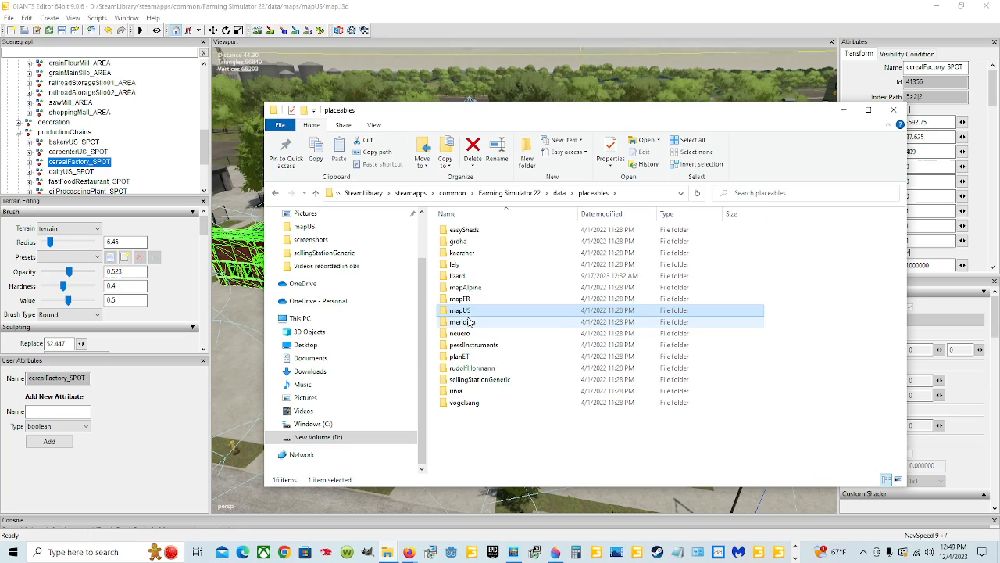
Step: Check the unia folder's karma and farma subfolders and the planET folder for production buildings, ending back in placeables
double_click(485, 392)
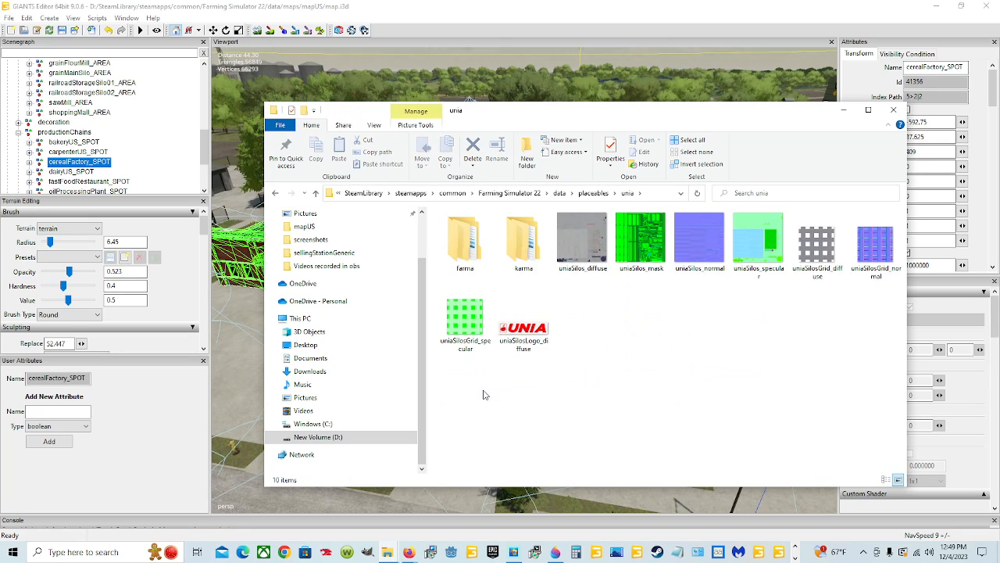
double_click(521, 246)
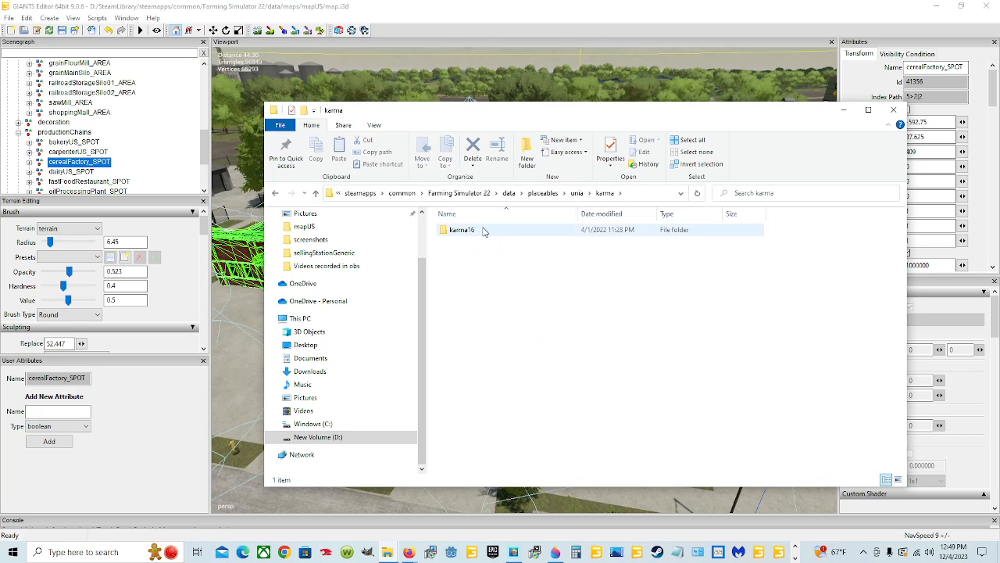
double_click(457, 230)
left_click(533, 193)
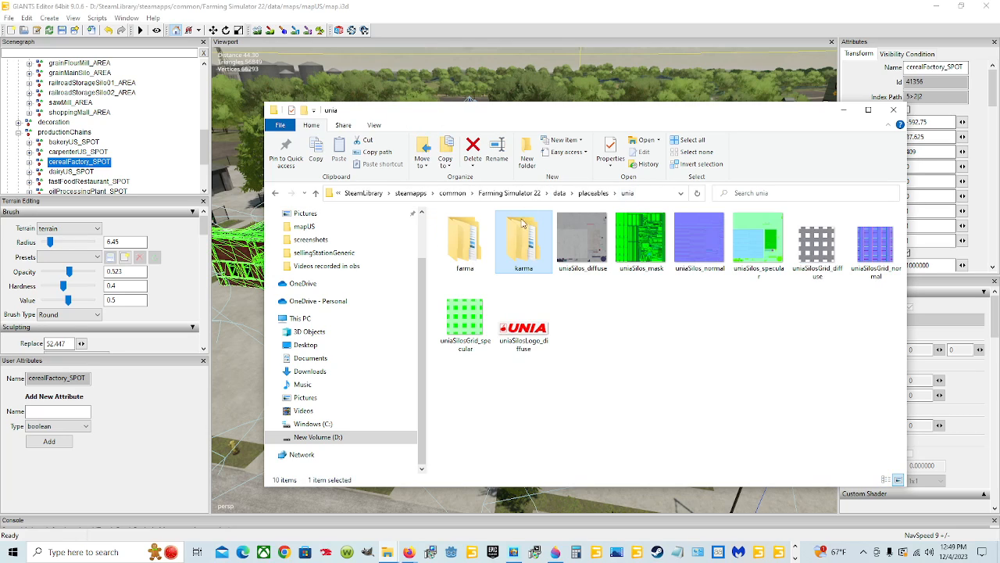
double_click(465, 239)
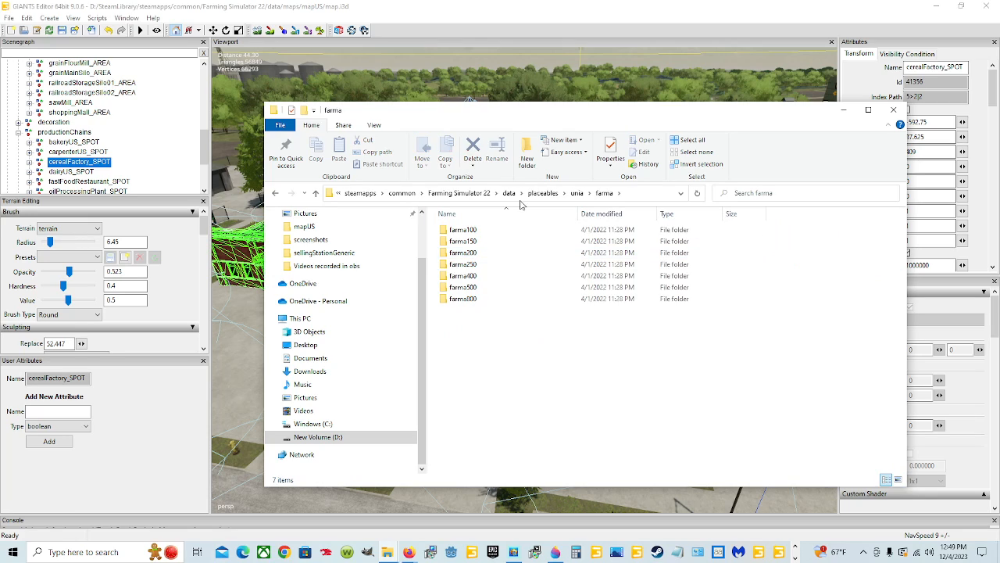
double_click(508, 242)
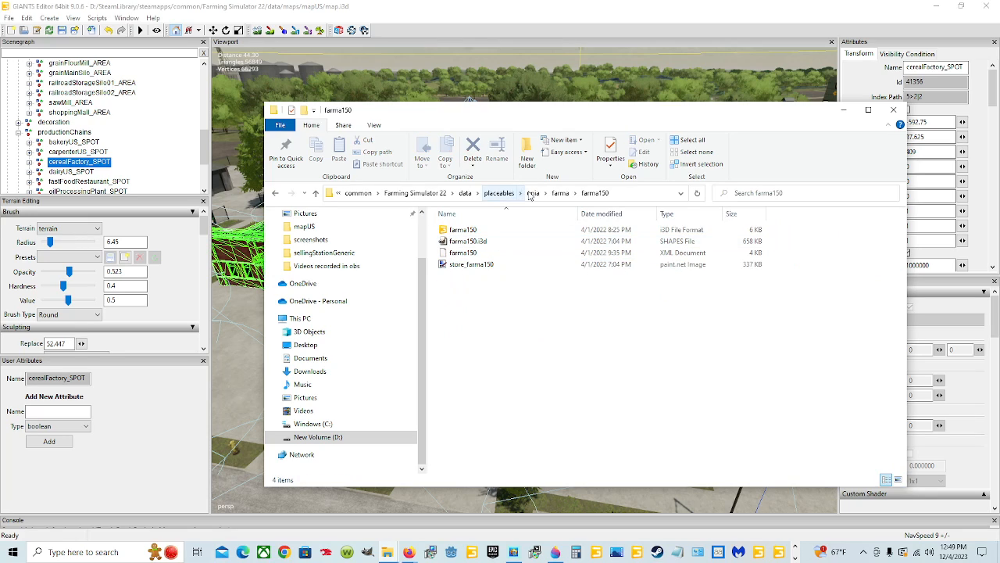
left_click(500, 193)
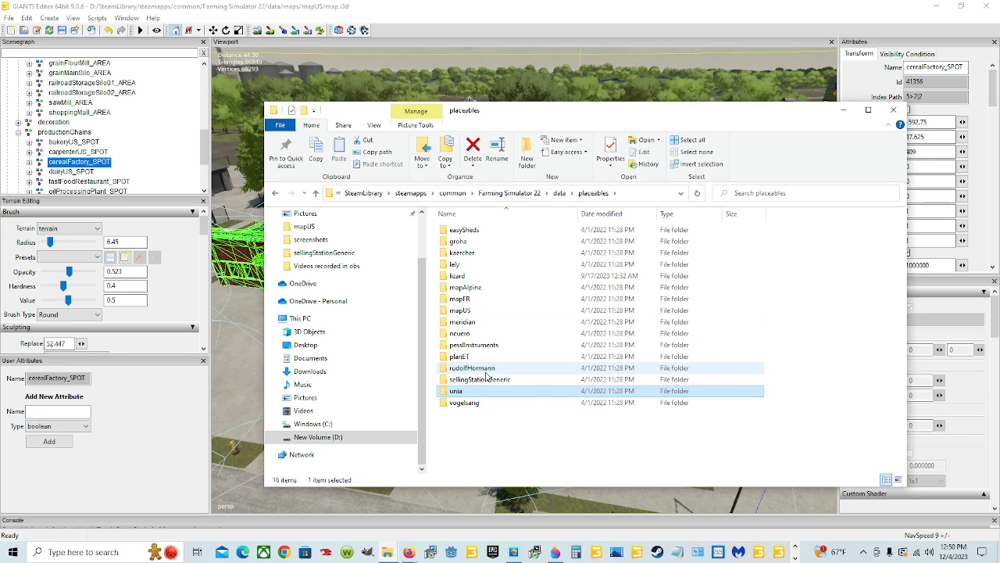
double_click(461, 357)
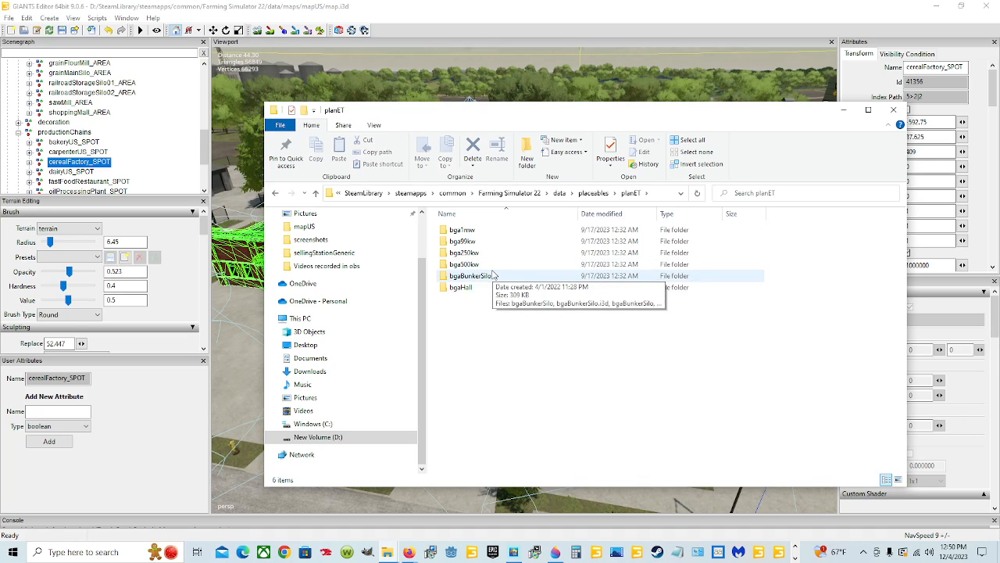
left_click(587, 193)
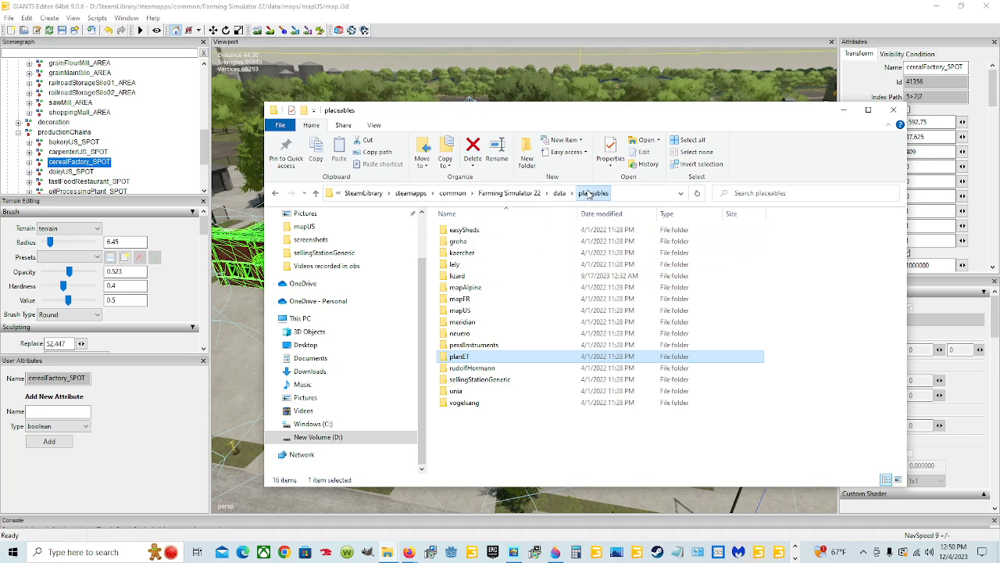
Step: Find the lizard brand's productionPoints folder and view the files inside its bakeryUS subfolder
double_click(524, 279)
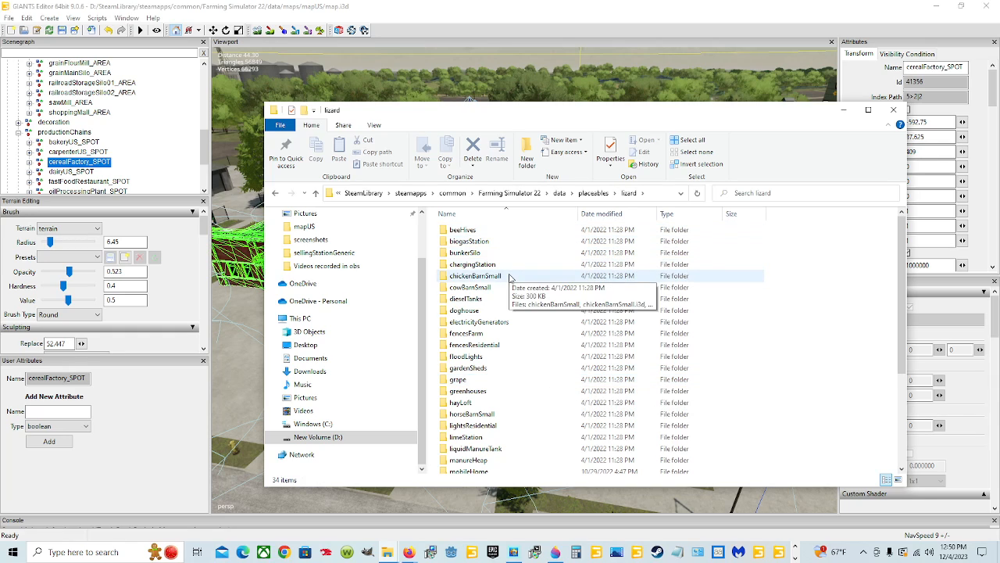
scroll(508, 344, "down", 4)
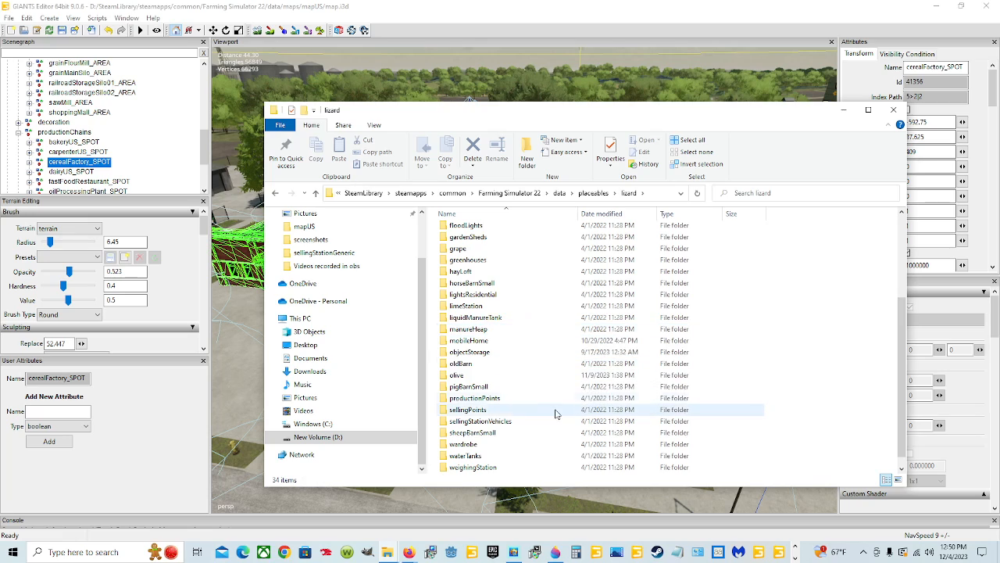
double_click(509, 397)
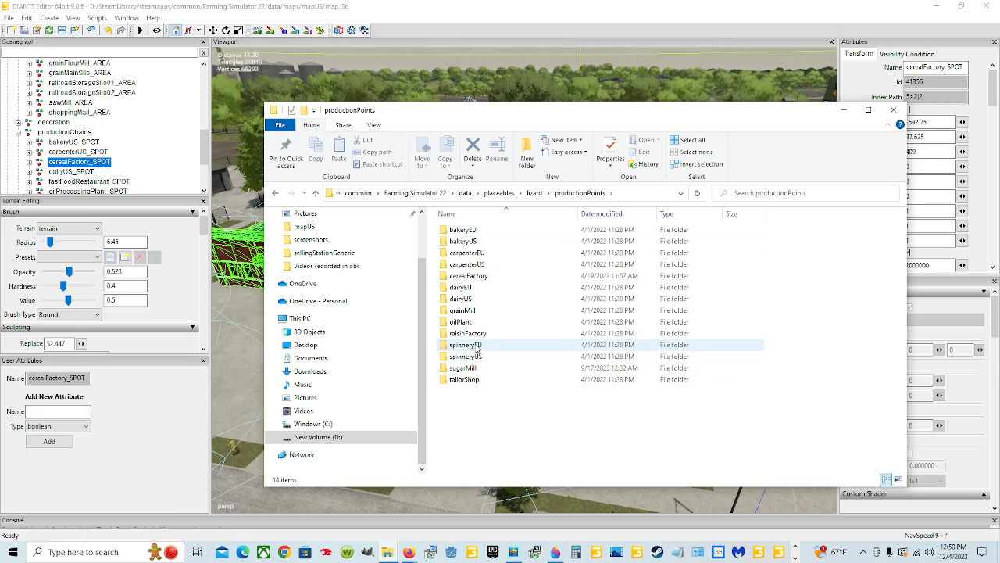
left_click(479, 243)
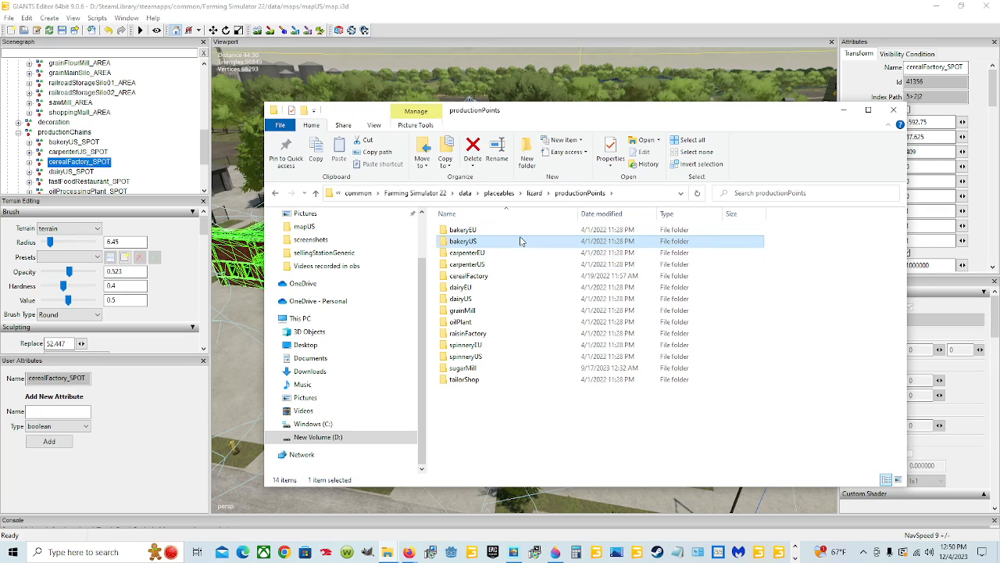
double_click(515, 242)
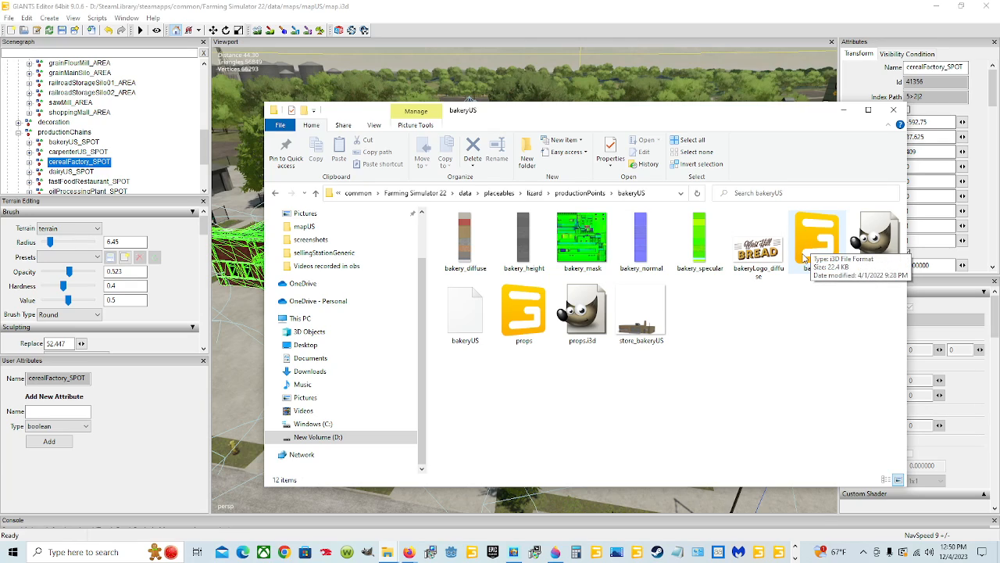
Step: Switch to the editor window with the FS22_ModMapUS4x_prefab map and start importing a 3D file
left_click(365, 13)
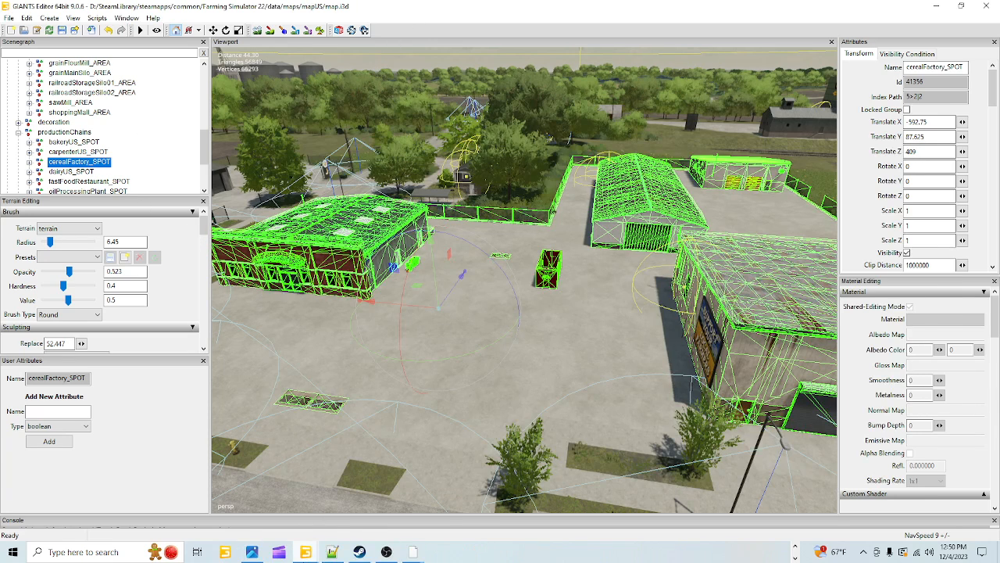
mouse_move(305, 552)
left_click(213, 493)
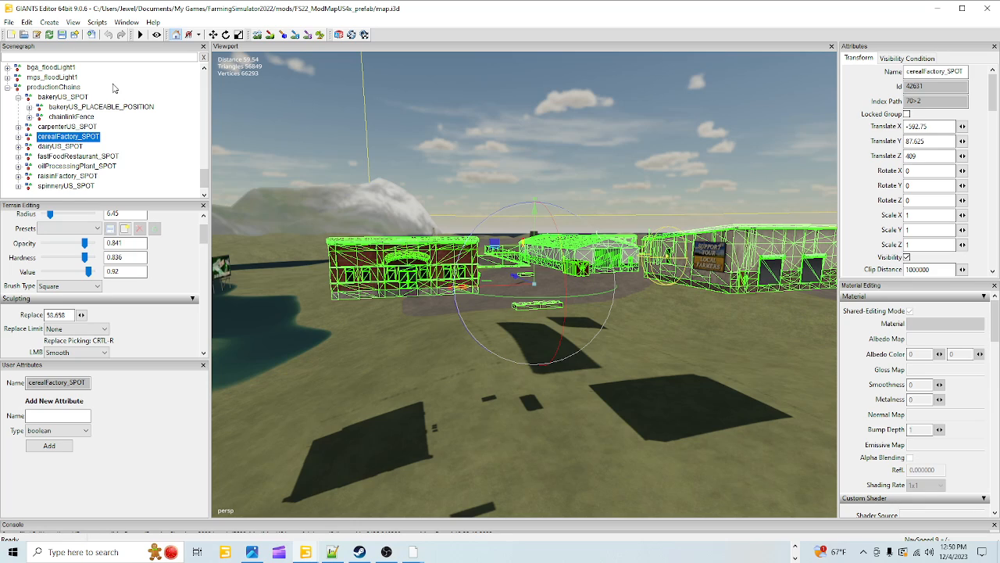
left_click(9, 22)
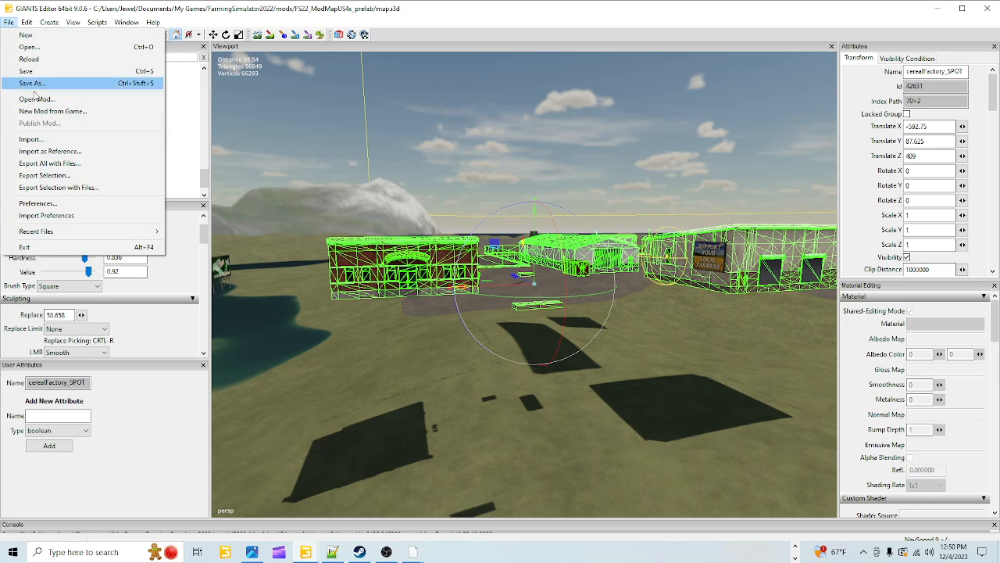
left_click(43, 136)
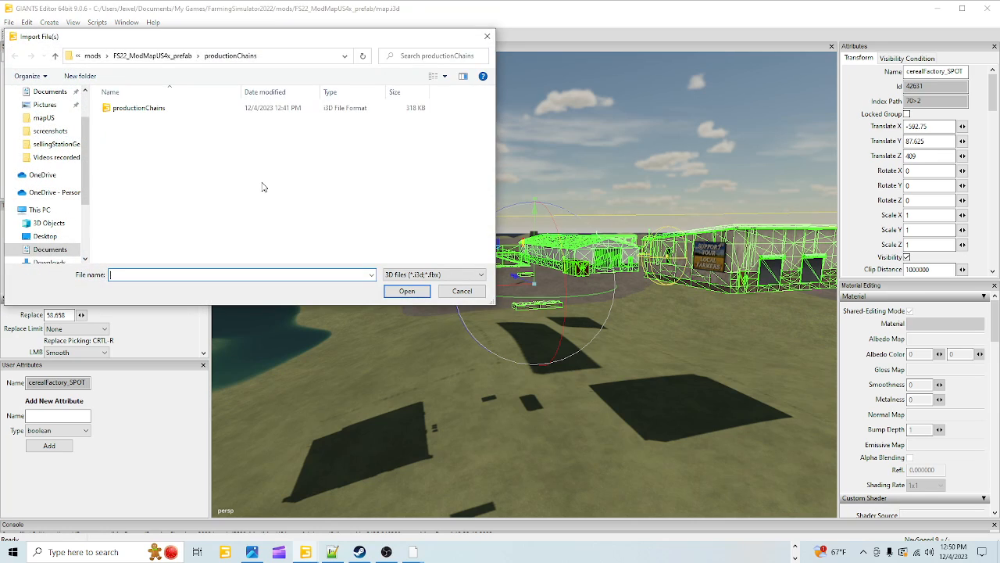
Step: Browse for the import file on New Volume (D:) to SteamLibrary\steamapps\common\Farming Simulator 22
scroll(43, 251, "down", 3)
left_click(40, 249)
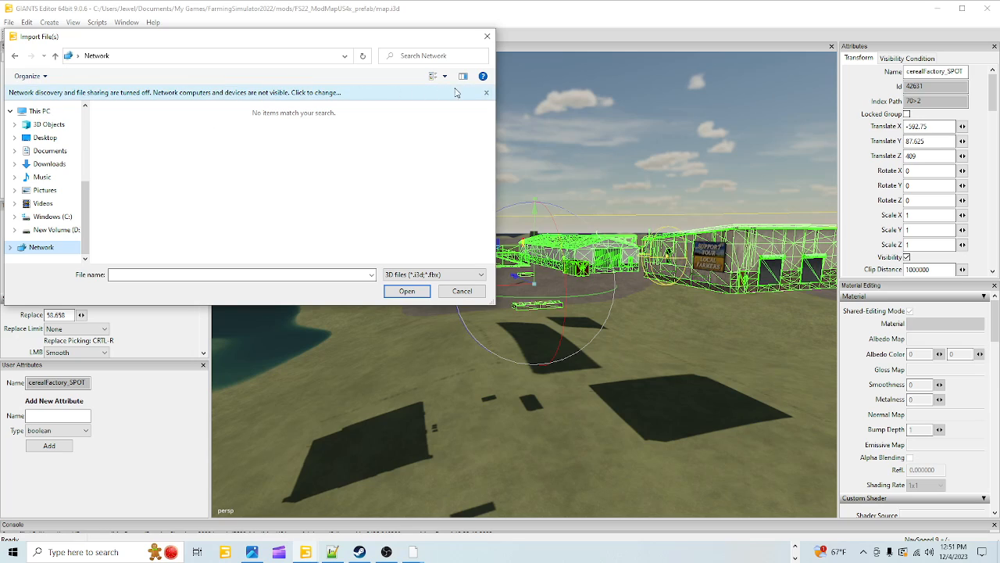
left_click(486, 93)
left_click(48, 232)
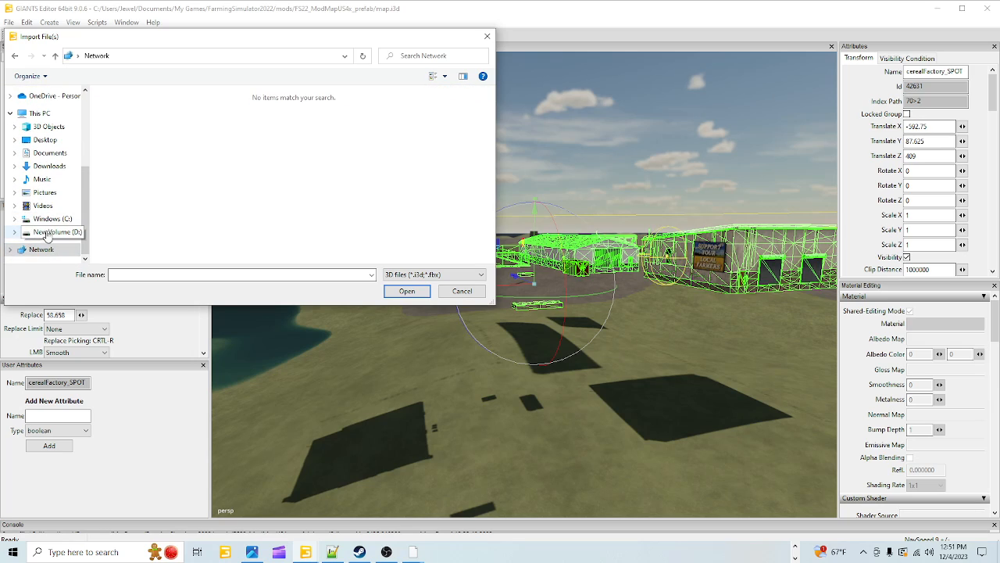
double_click(129, 200)
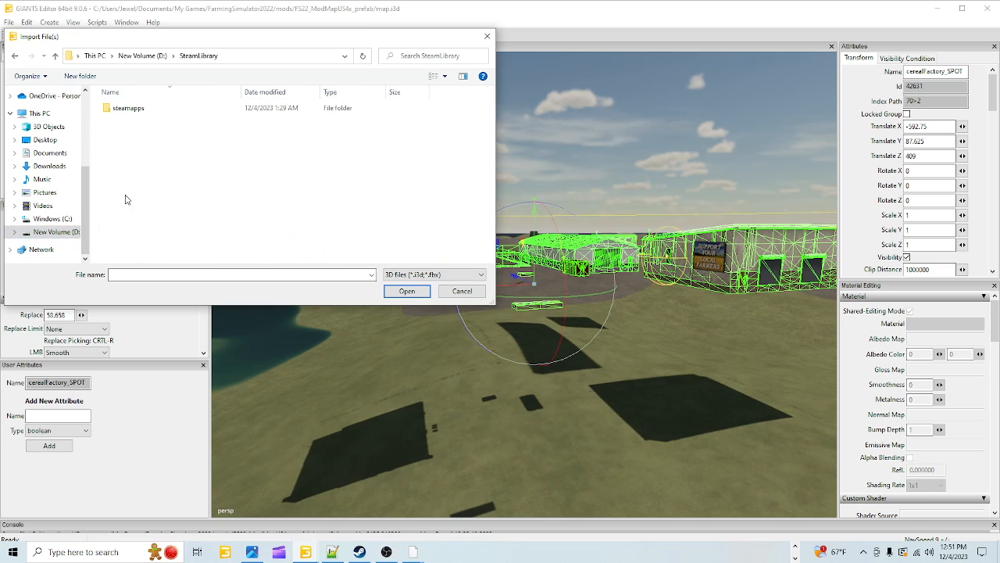
double_click(215, 110)
double_click(168, 112)
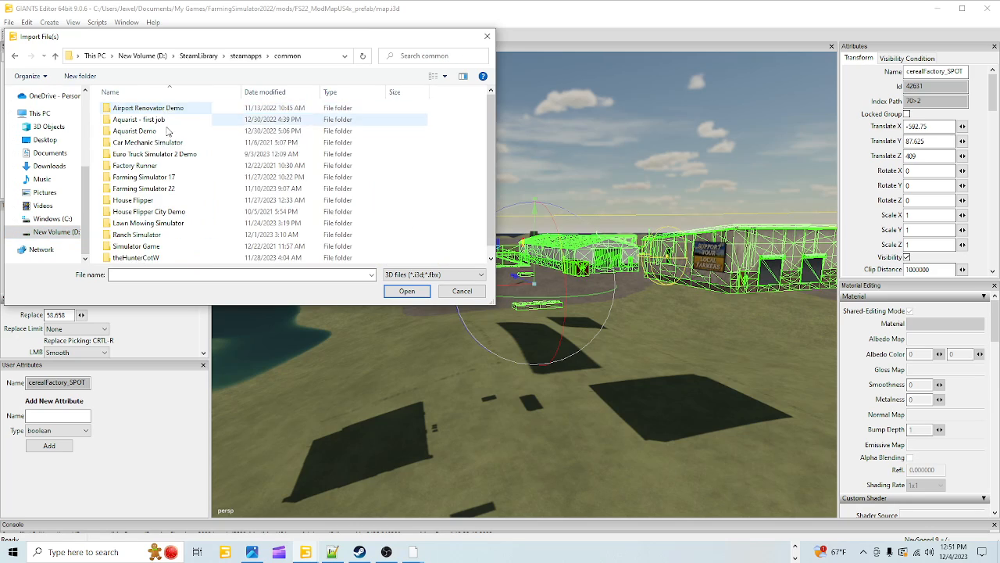
double_click(173, 190)
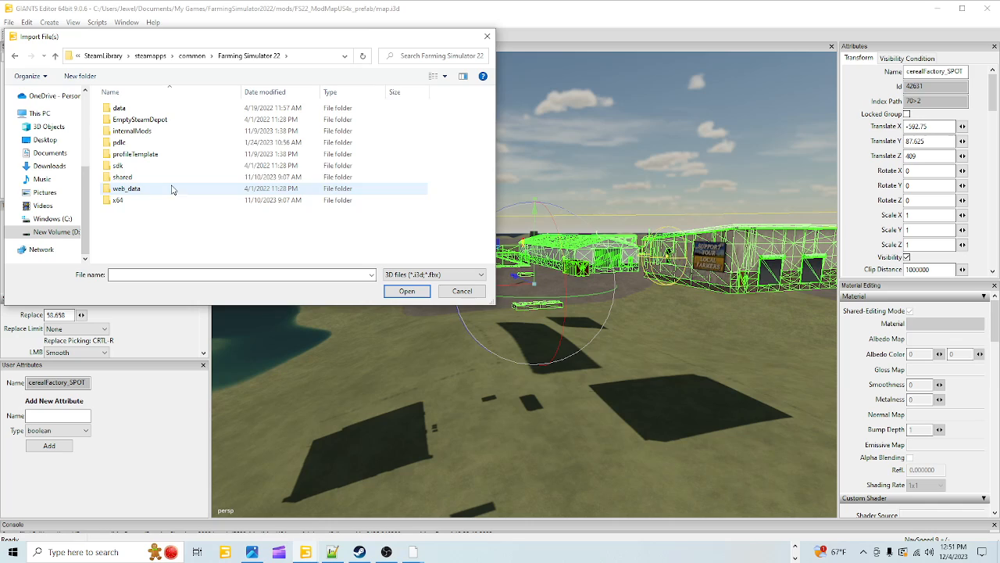
Step: Open the data\placeables\lizard\productionPoints folder as the source location for the import
double_click(160, 108)
double_click(156, 202)
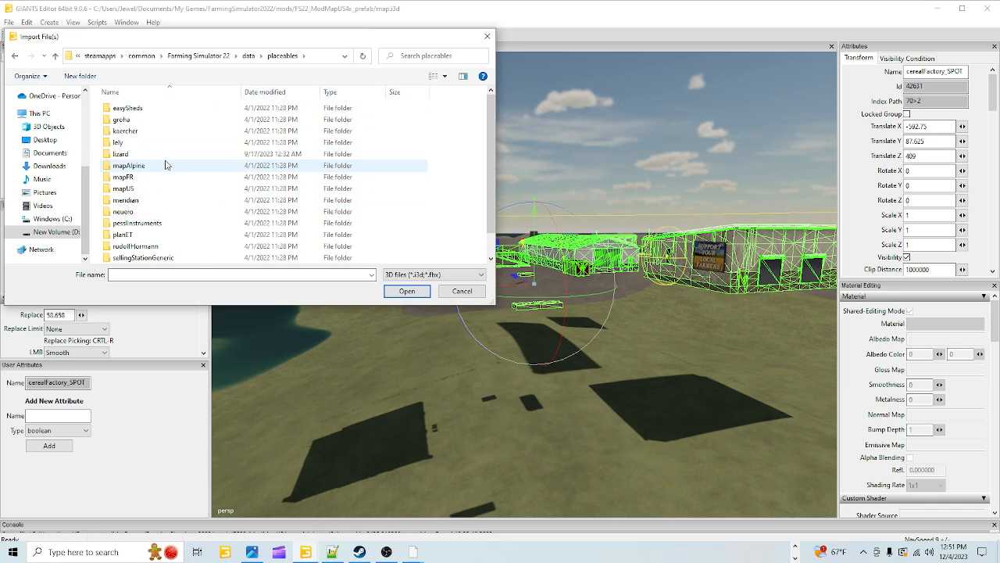
double_click(167, 165)
scroll(166, 162, "down", 5)
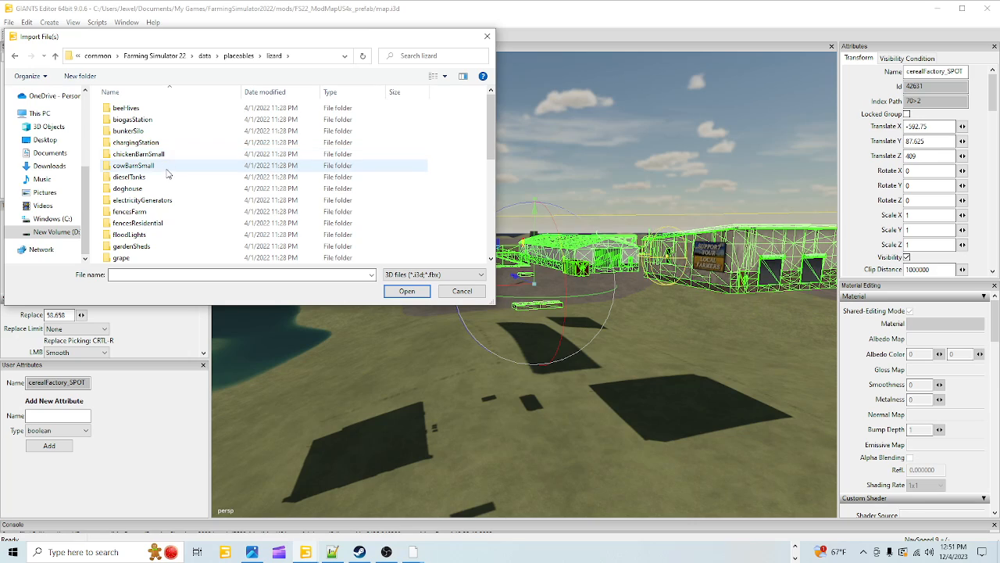
left_click(165, 212)
double_click(166, 212)
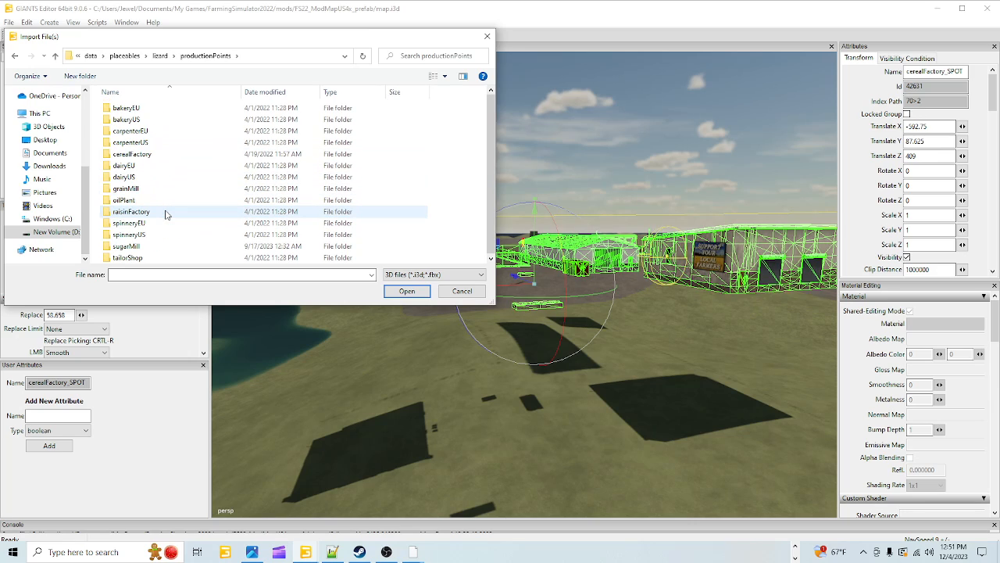
Step: Import the bakeryUS 3D file from the bakeryUS production folder into the map
left_click(142, 121)
double_click(141, 122)
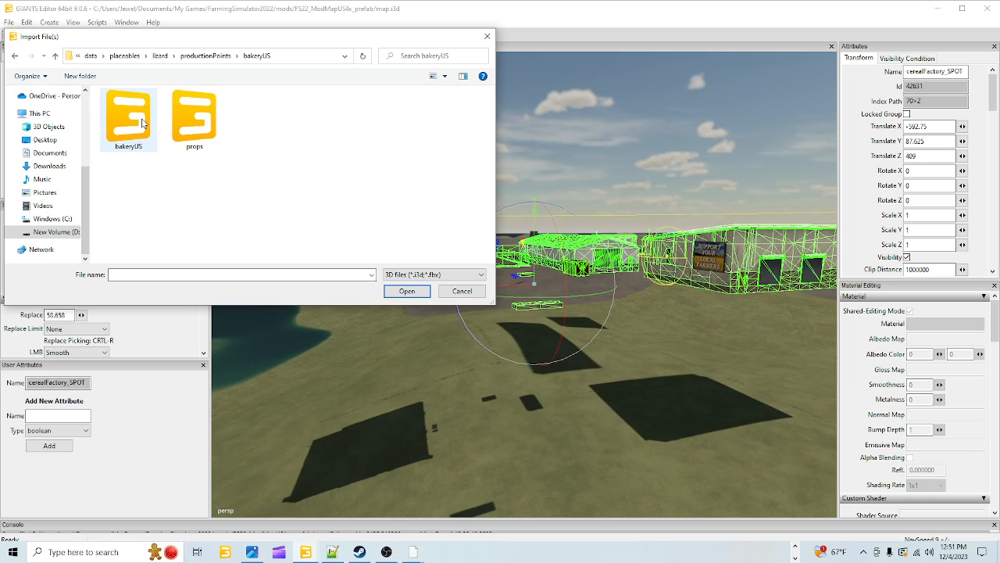
left_click(139, 125)
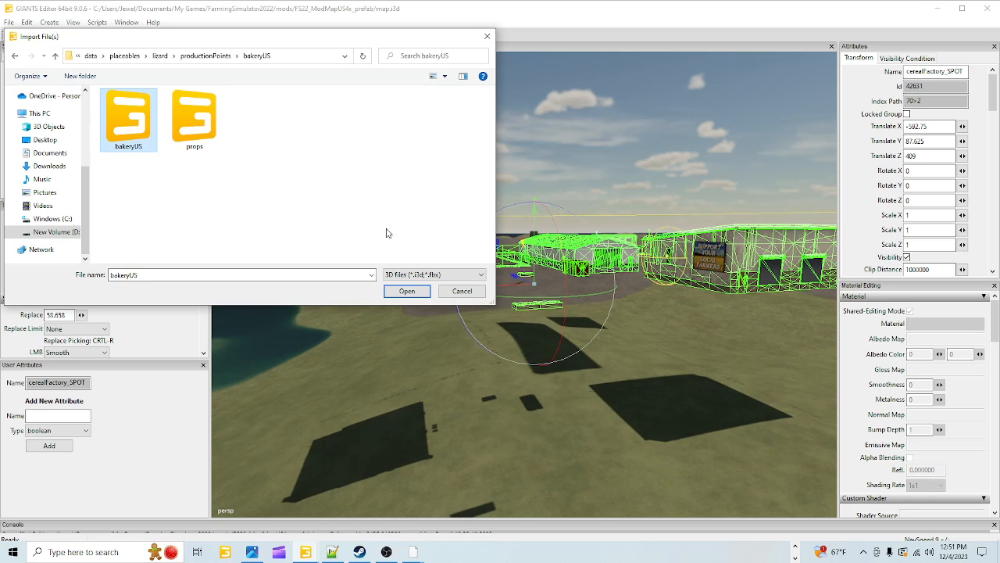
left_click(405, 291)
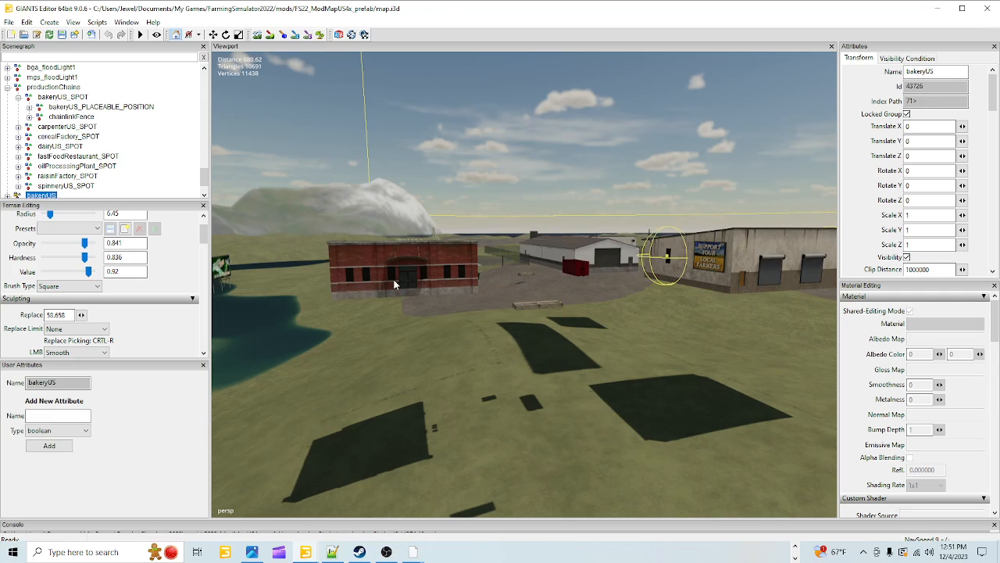
Step: Frame the imported bakeryUS building and raise it along the Y axis to about 66.14
key("f")
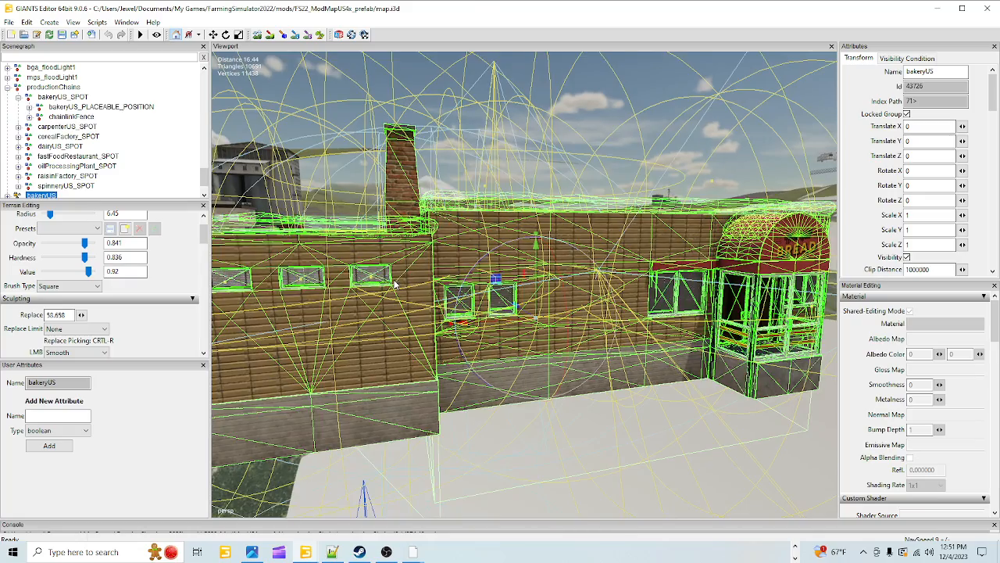
left_click_drag(541, 270, 524, 327, "alt")
scroll(348, 386, "down", 6)
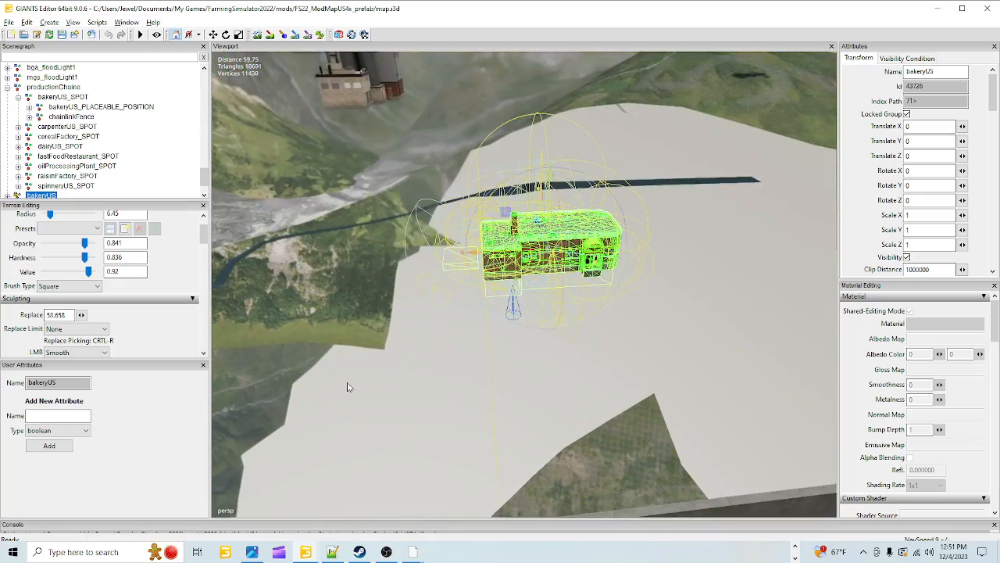
left_click_drag(433, 371, 485, 357, "alt")
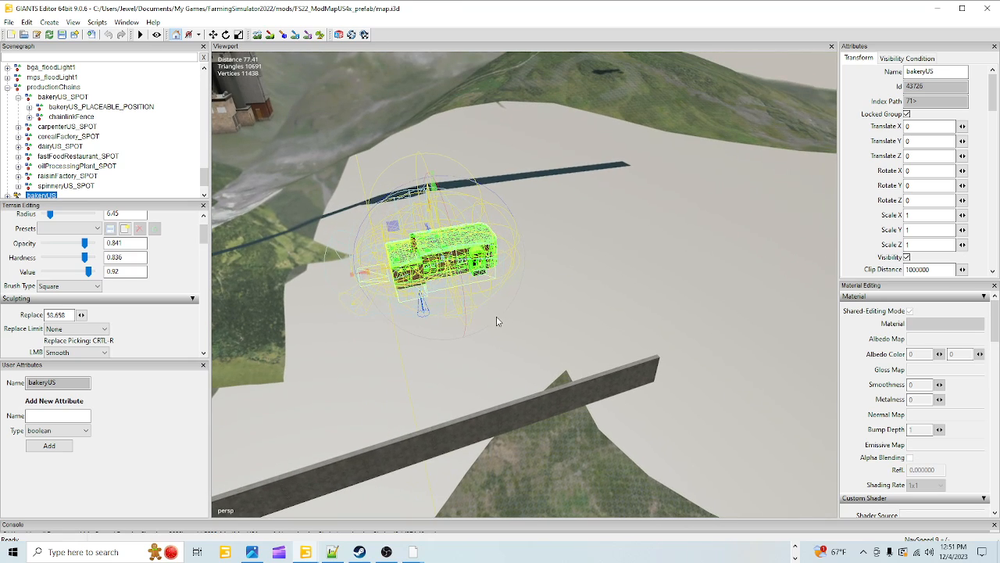
left_click_drag(496, 320, 475, 351, "alt")
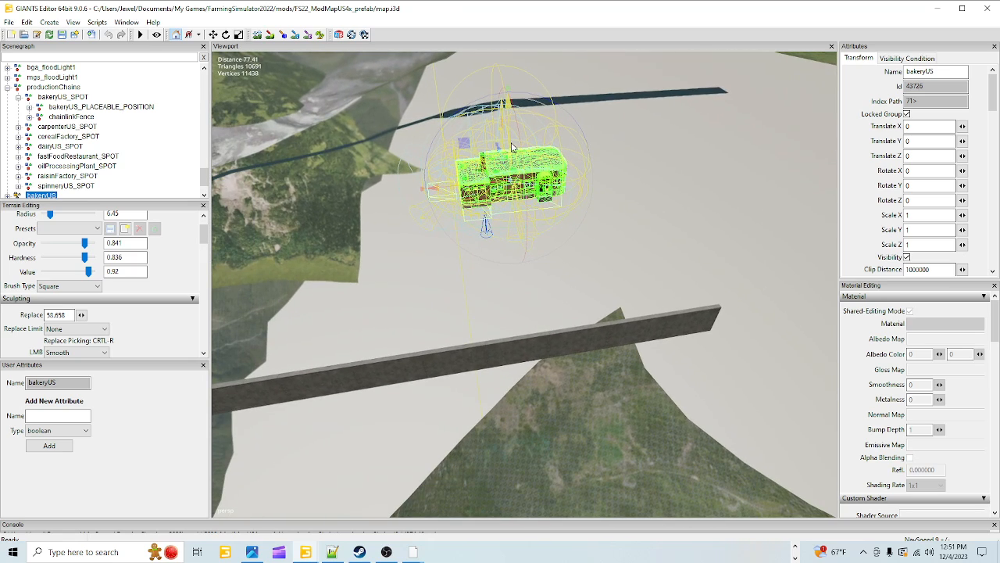
left_click_drag(510, 141, 510, 5)
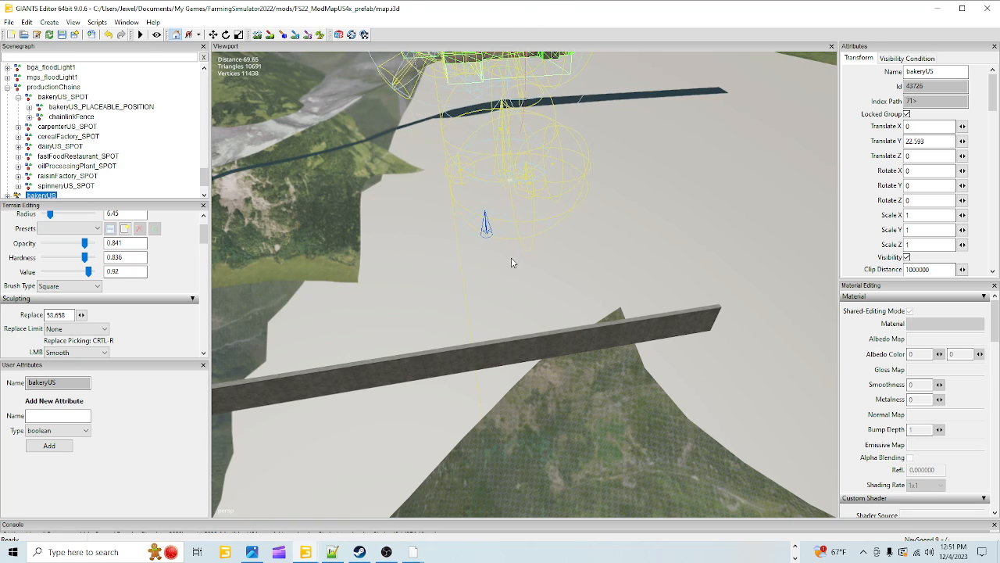
scroll(81, 160, "down", 1)
left_click_drag(481, 278, 501, 25, "alt")
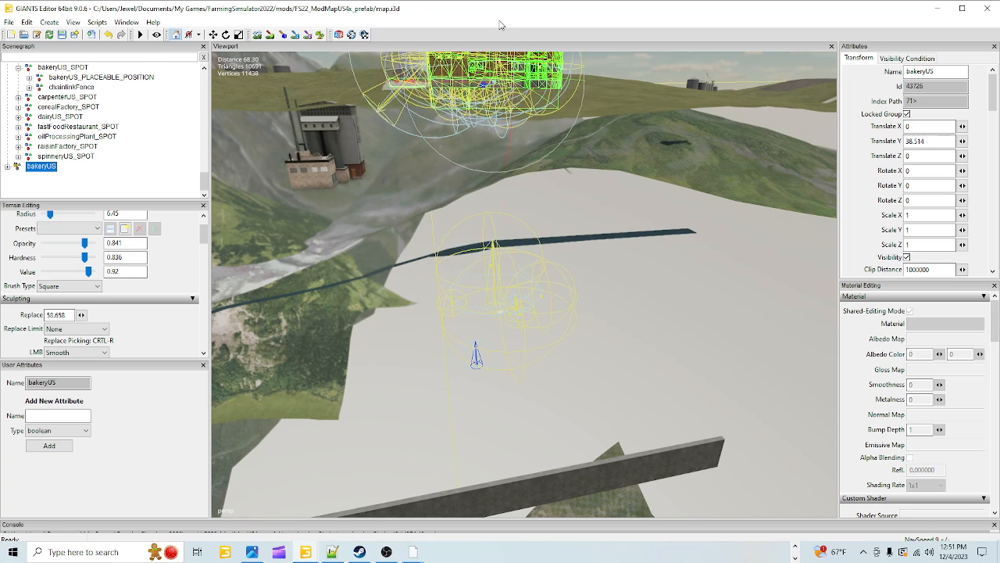
left_click_drag(504, 317, 497, 289, "alt")
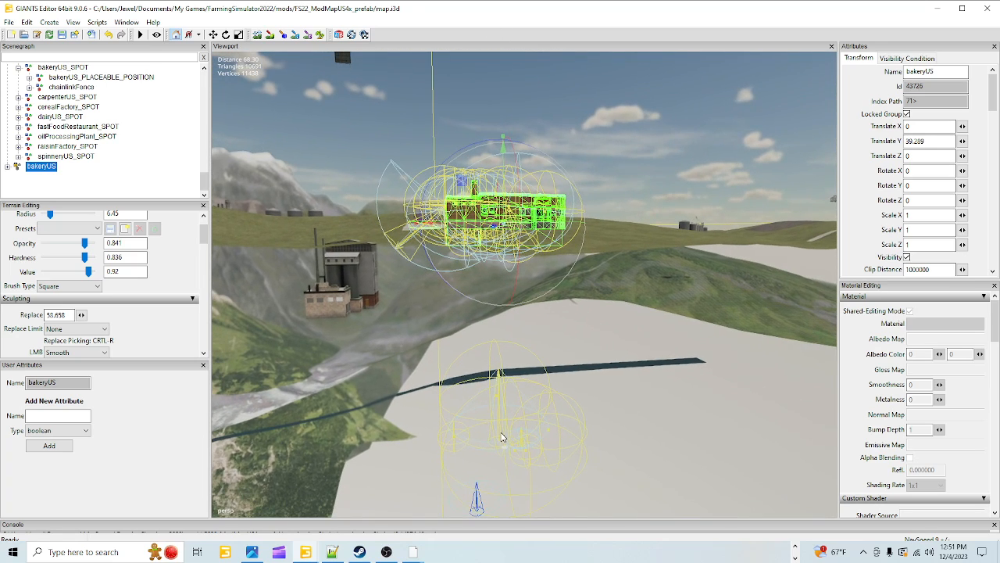
left_click_drag(504, 172, 383, 3)
left_click_drag(480, 366, 472, 294, "alt")
left_click_drag(466, 402, 460, 440, "alt")
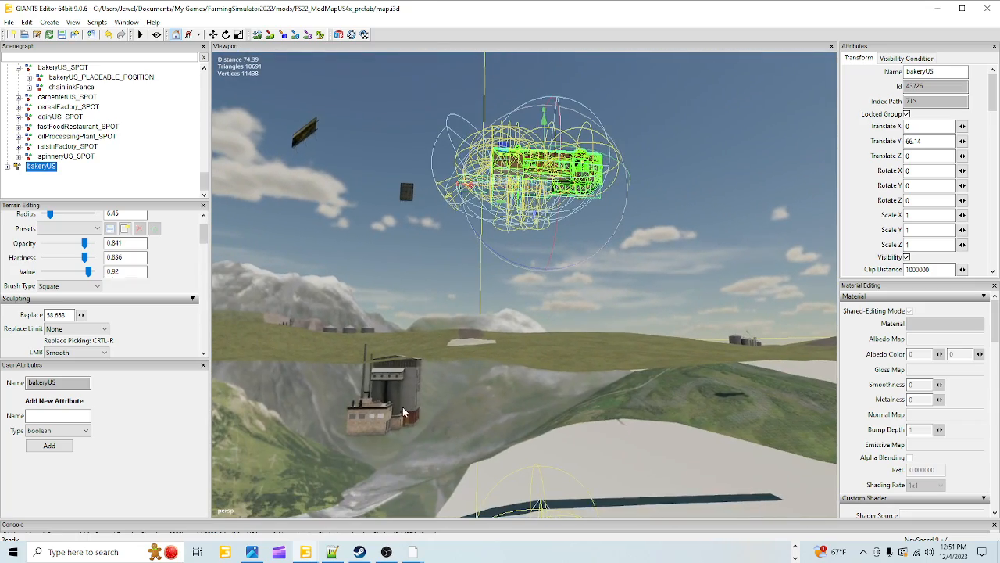
Step: Examine the terrain, water and existing buildings around the raised bakeryUS building
right_click_drag(400, 430, 536, 362, "alt")
right_click_drag(365, 418, 492, 286, "alt")
left_click_drag(491, 286, 427, 352, "alt")
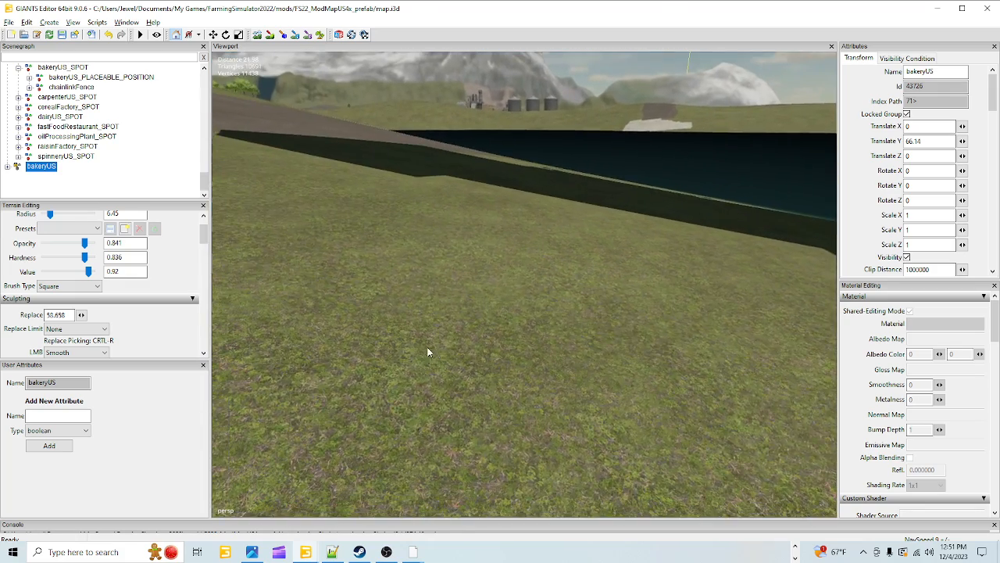
right_click_drag(427, 353, 646, 109, "alt")
left_click_drag(497, 273, 520, 192, "alt")
right_click_drag(520, 192, 578, 141, "alt")
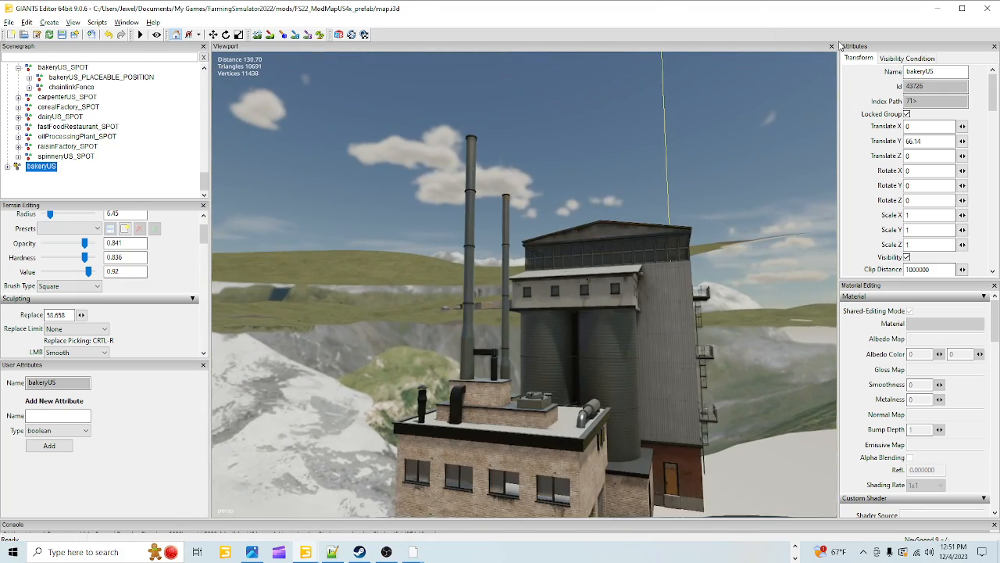
left_click_drag(508, 290, 462, 326, "alt")
right_click_drag(462, 326, 578, 265, "alt")
left_click_drag(578, 266, 819, 289, "alt")
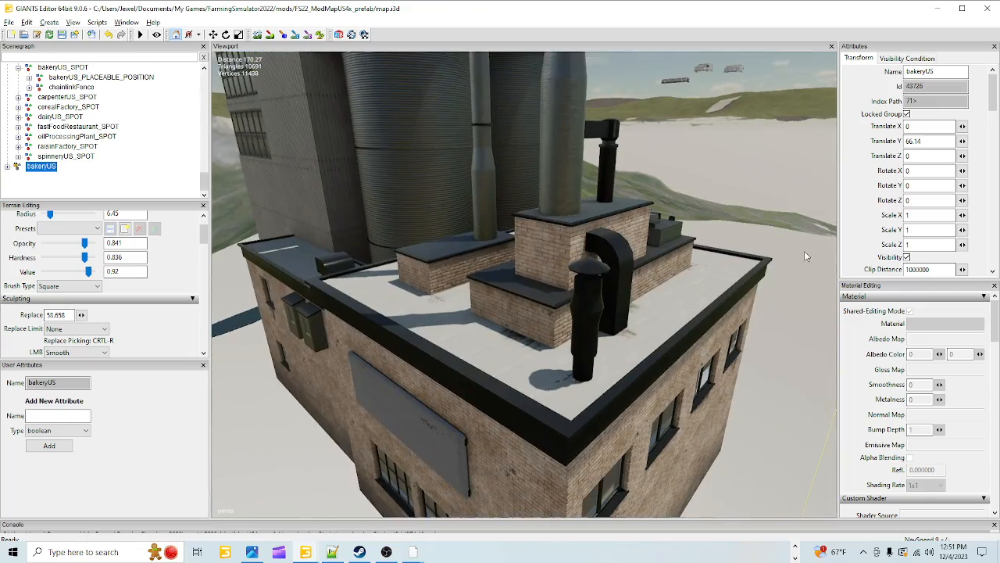
right_click_drag(804, 257, 717, 161, "alt")
left_click_drag(717, 160, 568, 235, "alt")
scroll(564, 219, "down", 6)
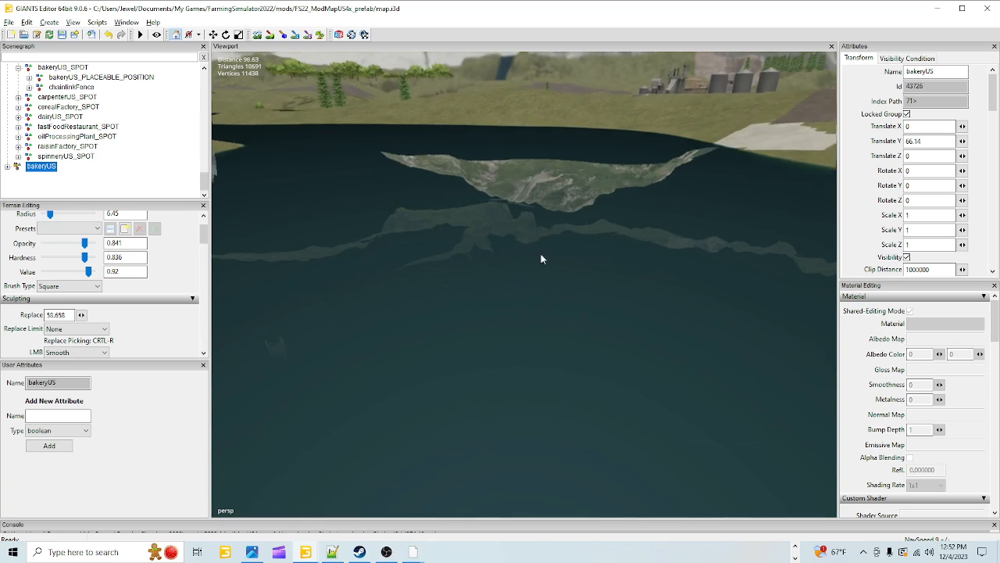
left_click_drag(407, 407, 451, 262, "alt")
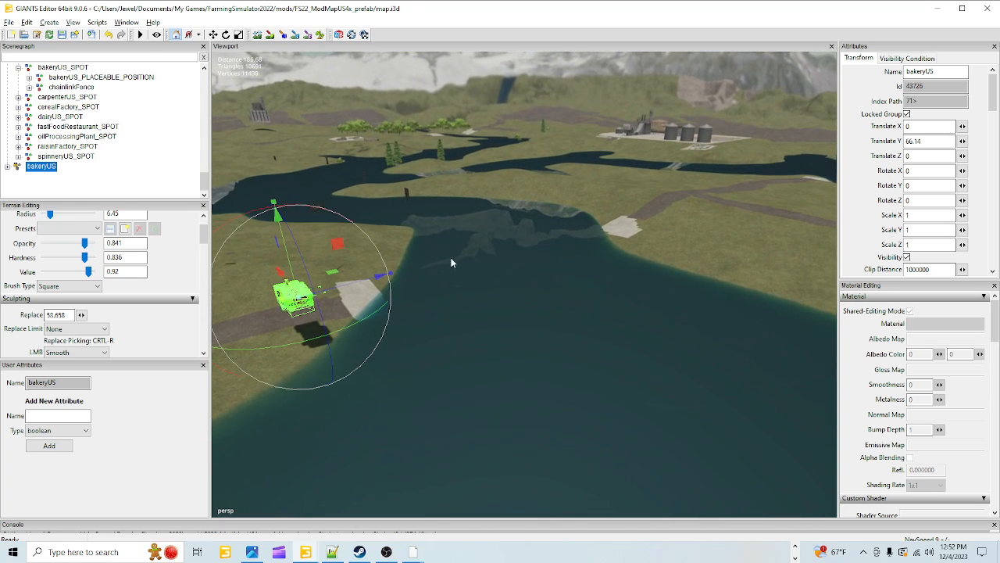
left_click_drag(553, 282, 431, 309, "alt")
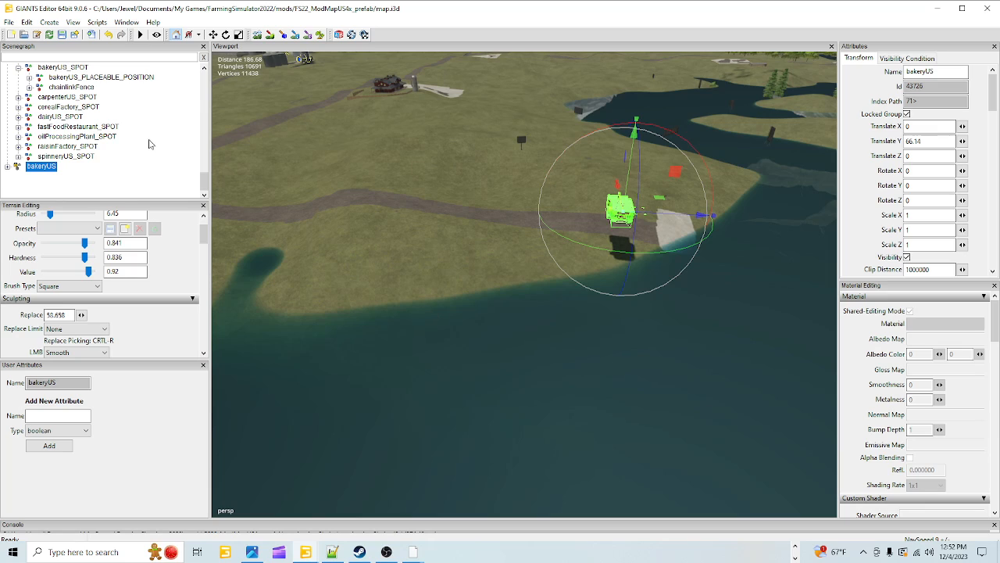
Step: Select bakeryUS_SPOT in the productionChains group, frame it in the viewport, and examine its fence layout from several angles
scroll(100, 129, "up", 2)
scroll(99, 129, "up", 2)
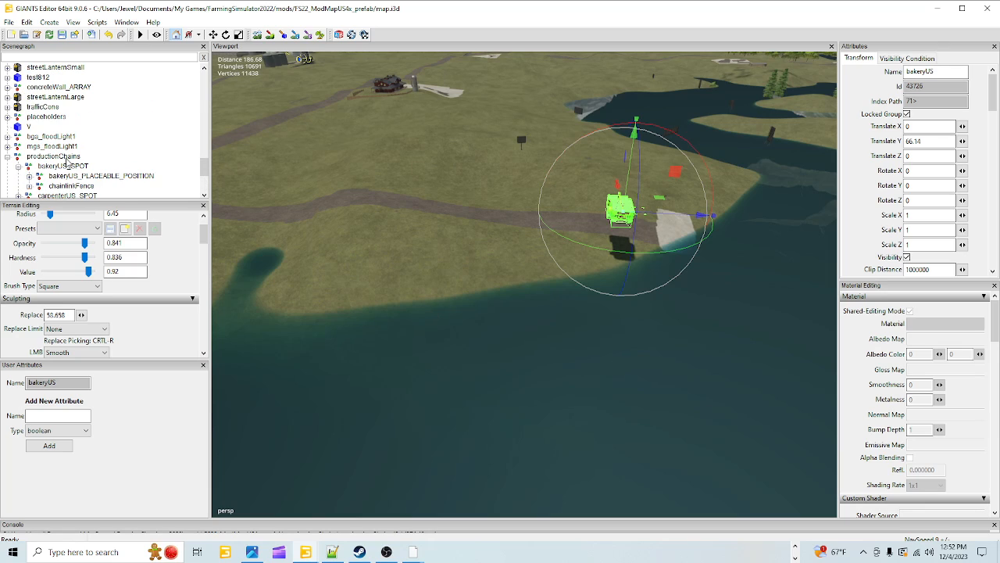
left_click(63, 166)
key("f")
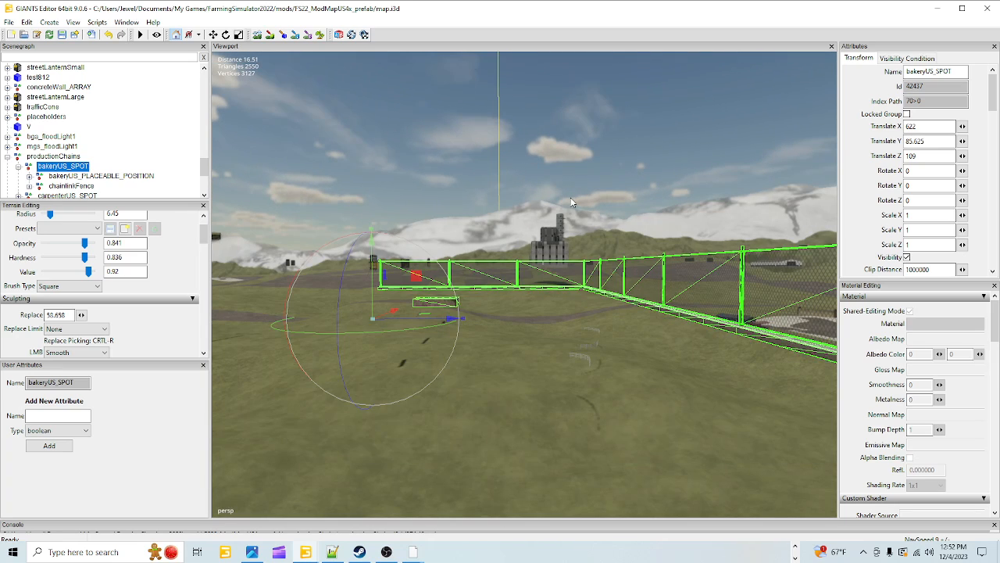
left_click_drag(572, 202, 472, 281, "alt")
right_click_drag(472, 282, 288, 434, "alt")
right_click_drag(472, 301, 404, 358, "alt")
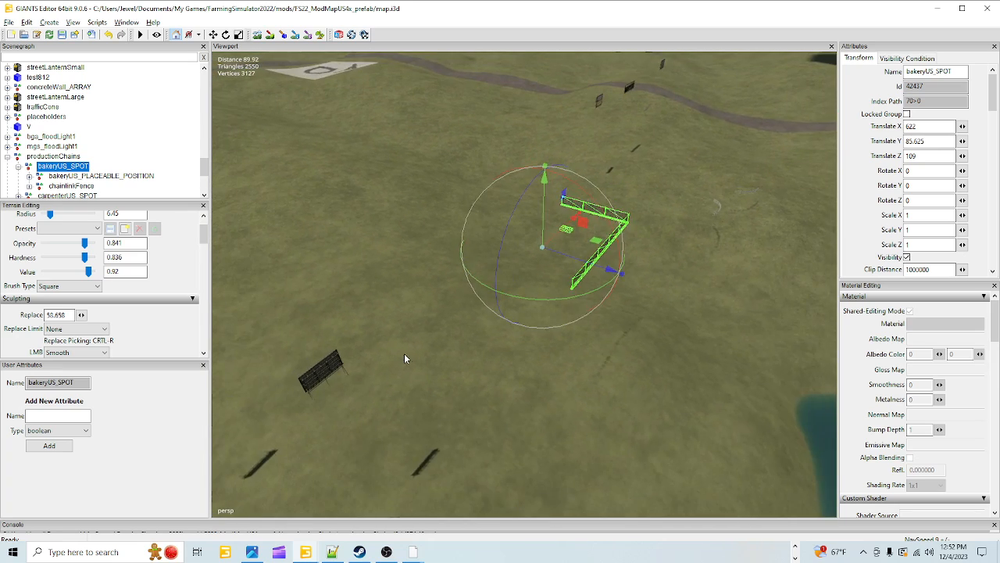
left_click_drag(482, 313, 543, 334, "alt")
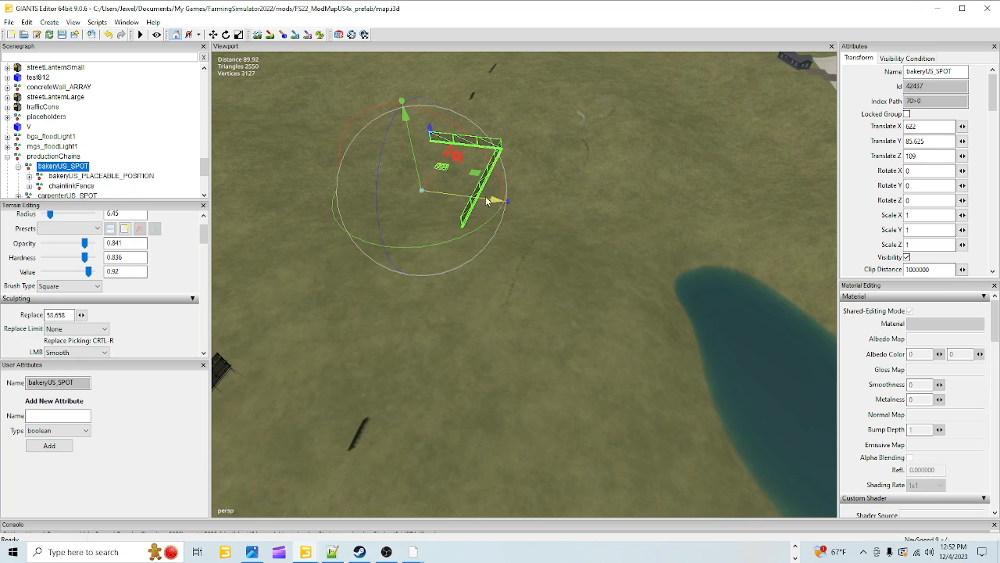
left_click_drag(491, 375, 523, 362, "alt")
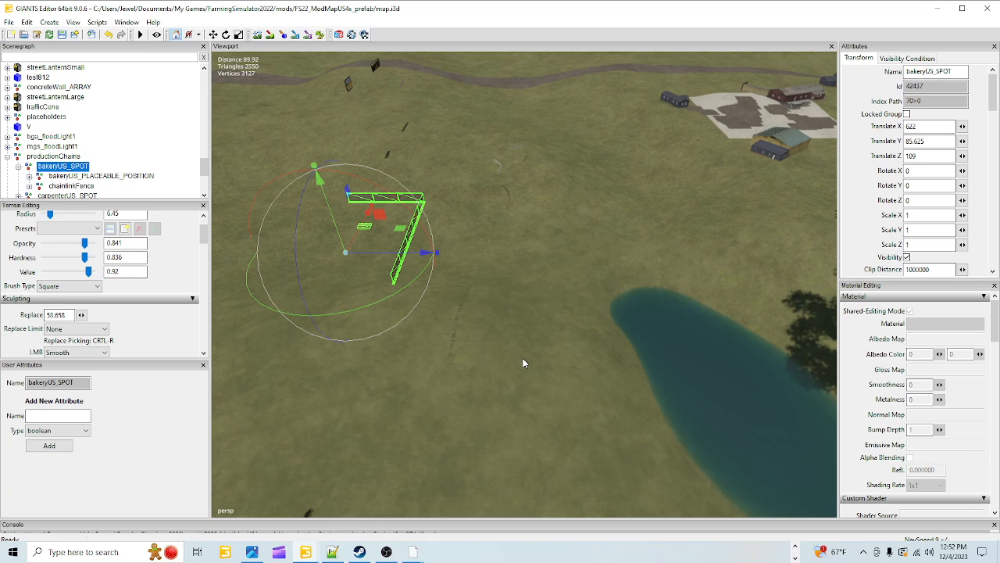
left_click_drag(525, 363, 460, 348, "alt")
scroll(643, 108, "up", 3)
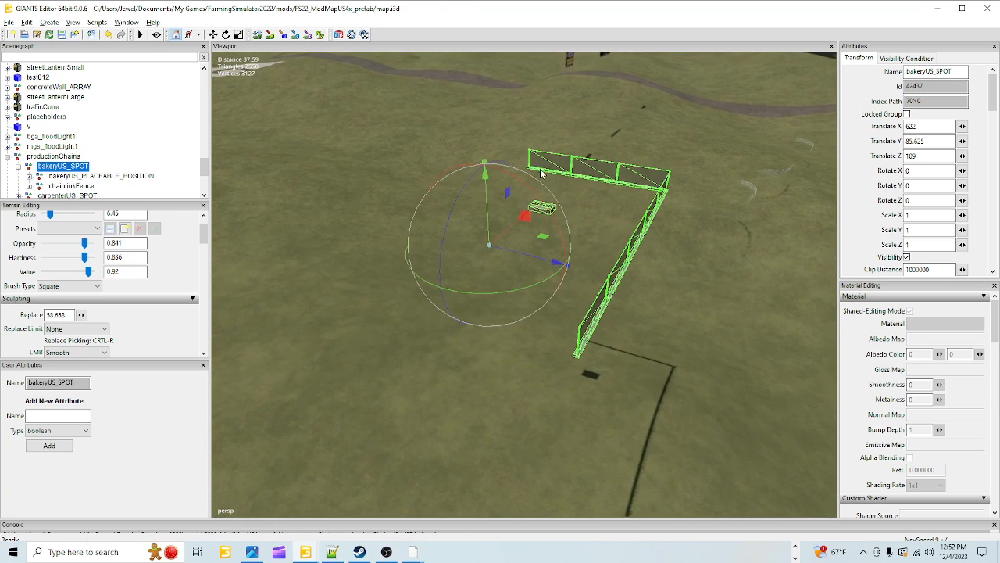
Step: Examine the terrain around bakeryUS_SPOT from ground level and from overhead, including the nearby farmyard, roads and shoreline
left_click_drag(542, 170, 487, 297, "alt")
right_click_drag(487, 293, 419, 418, "alt")
left_click_drag(419, 418, 507, 362, "alt")
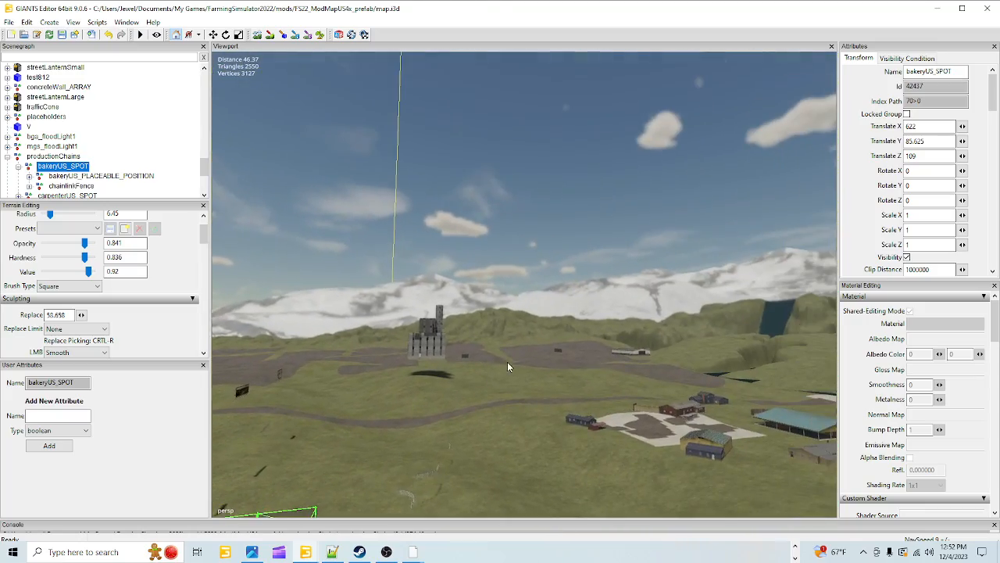
right_click_drag(479, 413, 569, 211, "alt")
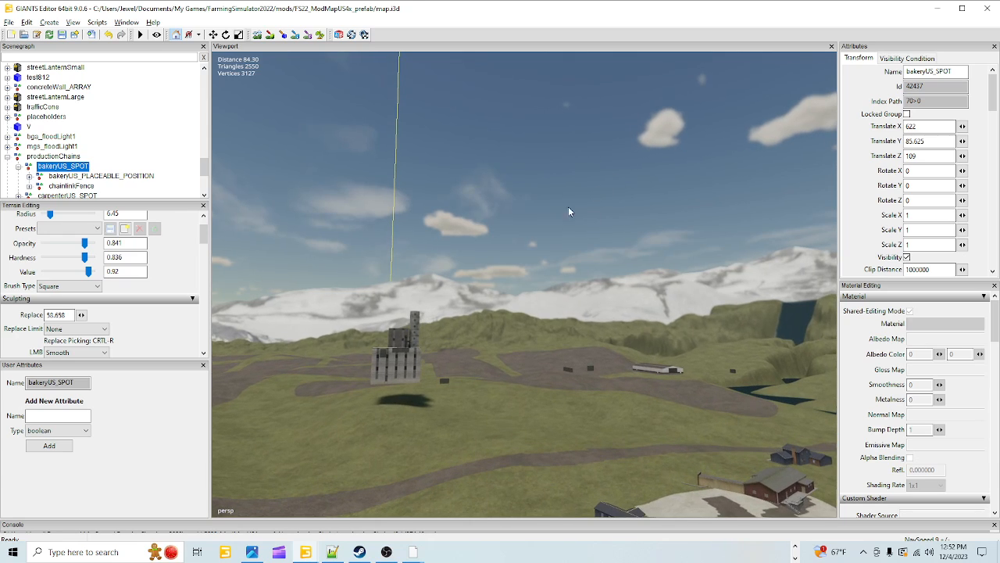
right_click_drag(340, 369, 605, 230, "alt")
left_click_drag(452, 306, 378, 381, "alt")
right_click_drag(379, 382, 677, 112, "alt")
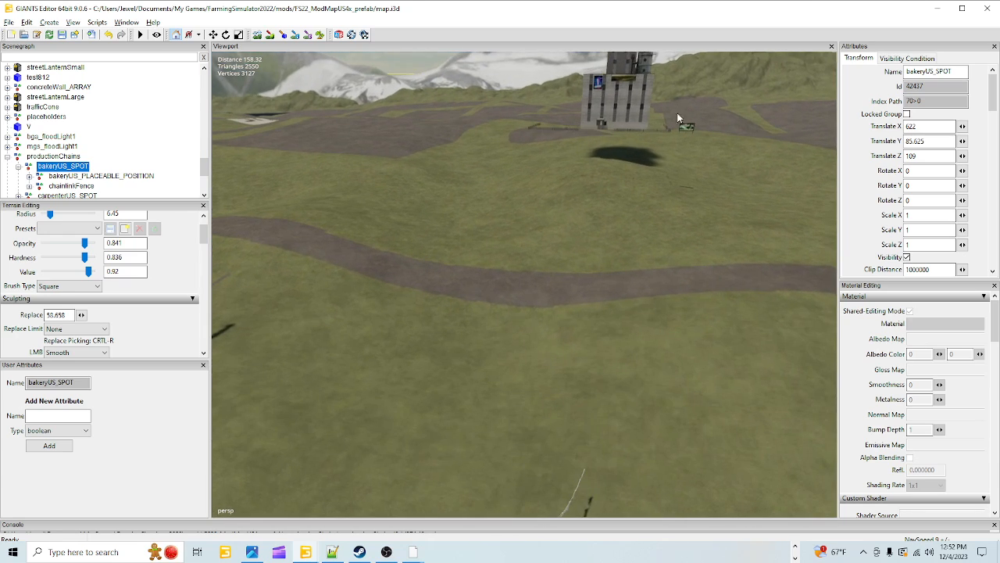
right_click_drag(462, 332, 642, 58, "alt")
left_click_drag(641, 58, 618, 99, "alt")
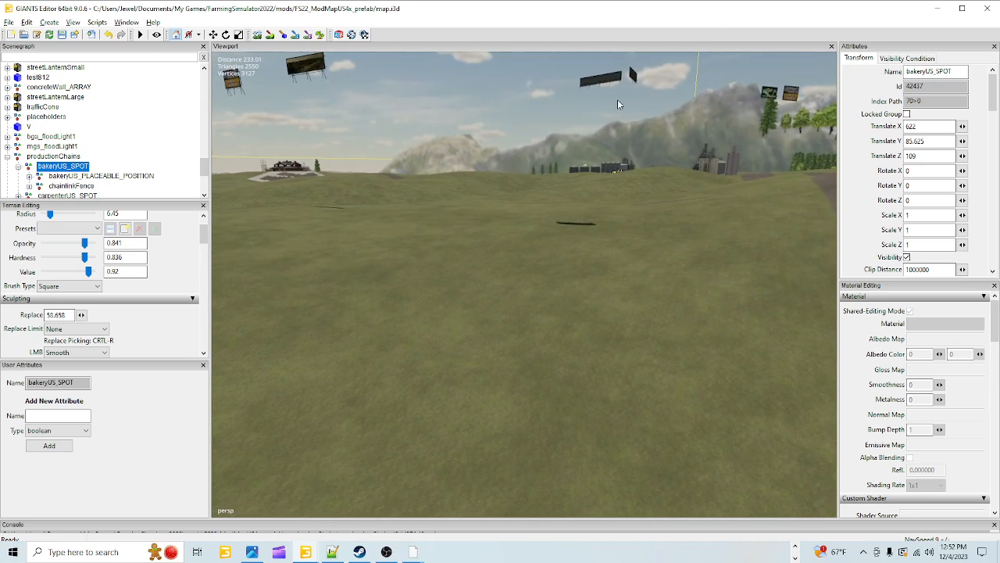
right_click_drag(618, 99, 449, 372, "alt")
middle_click_drag(449, 372, 241, 505, "alt")
right_click_drag(241, 505, 382, 404, "alt")
left_click_drag(625, 117, 542, 241, "alt")
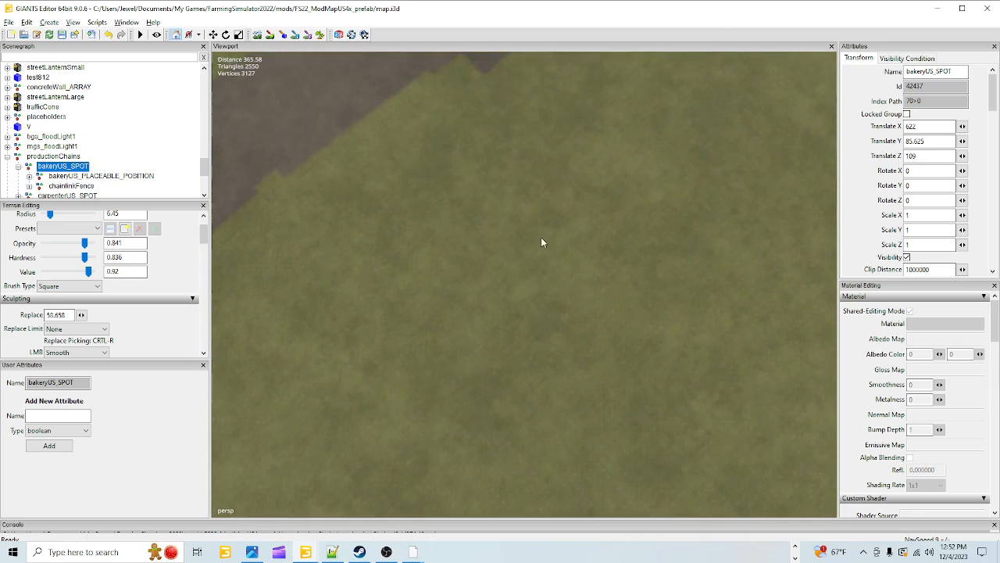
right_click_drag(542, 241, 676, 94, "alt")
right_click_drag(332, 413, 436, 326, "alt")
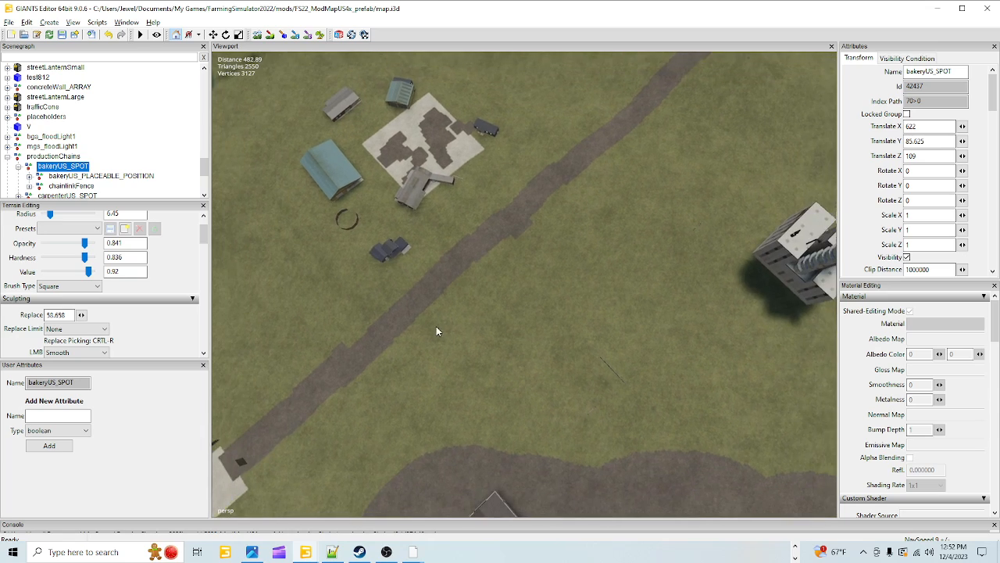
left_click_drag(437, 326, 538, 179, "alt")
left_click_drag(493, 154, 509, 233, "alt")
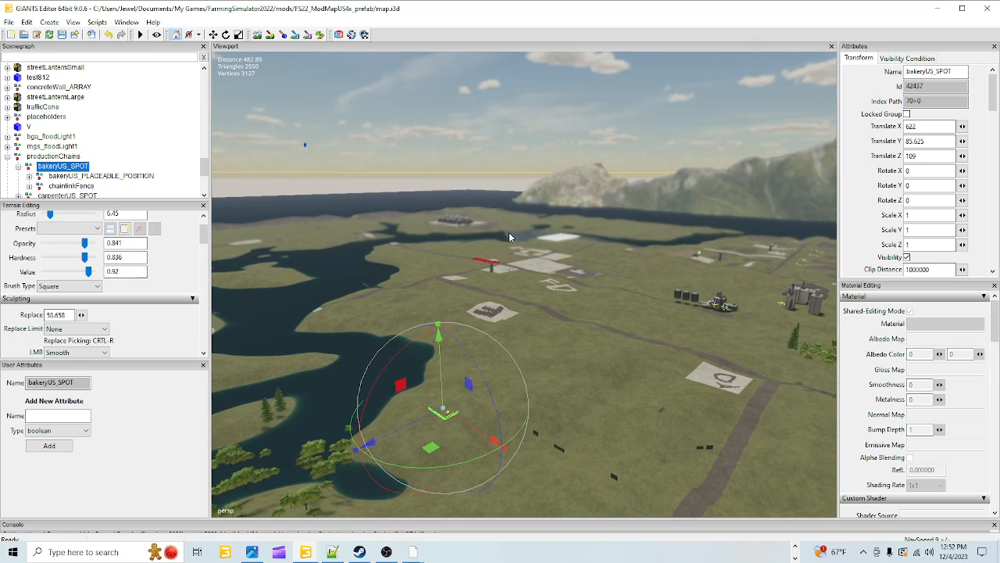
Step: Survey the ground from bakeryUS_SPOT along the shoreline to the farmhouse lot beside the road
right_click_drag(447, 301, 679, 179, "alt")
right_click_drag(545, 194, 807, 4, "alt")
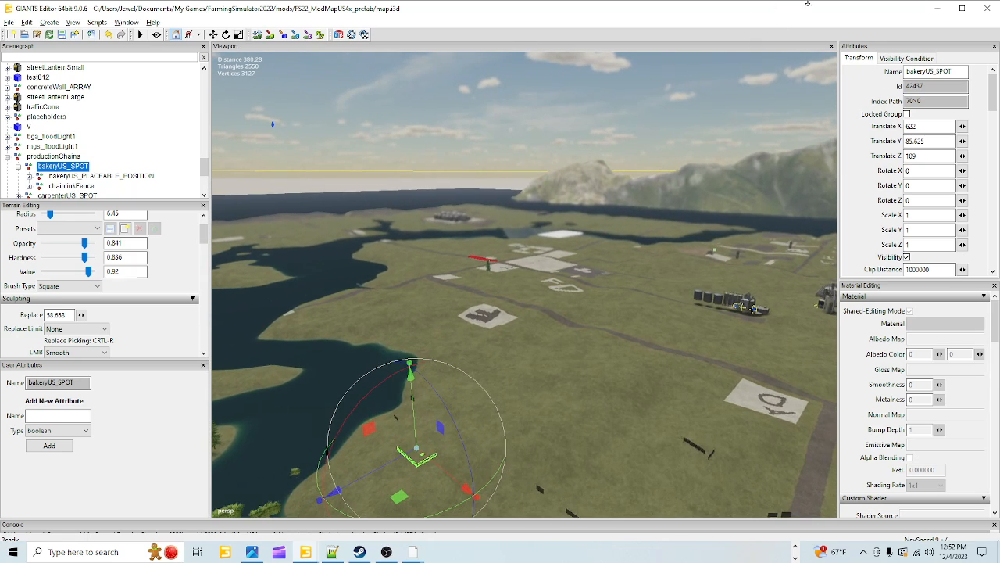
right_click_drag(413, 372, 591, 241, "alt")
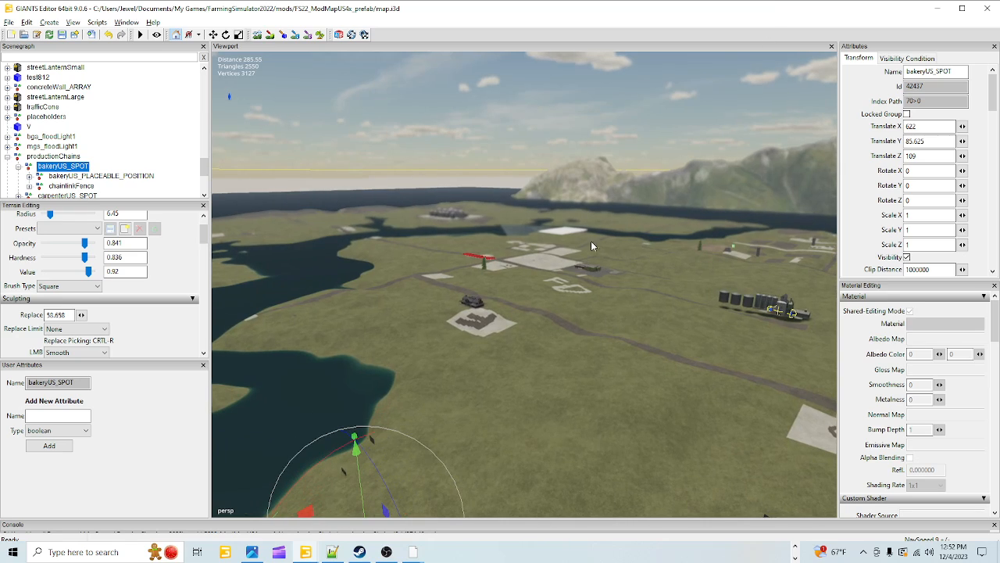
right_click_drag(514, 366, 786, 204, "alt")
right_click_drag(516, 455, 640, 265, "alt")
right_click_drag(428, 403, 656, 156, "alt")
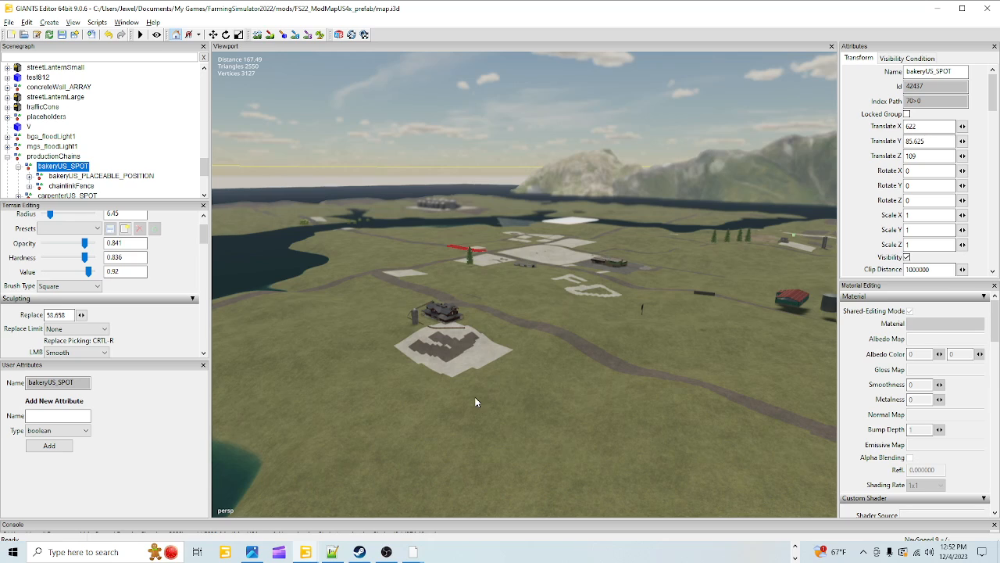
right_click_drag(475, 400, 701, 120, "alt")
right_click_drag(525, 308, 703, 125, "alt")
left_click_drag(516, 360, 524, 393, "alt")
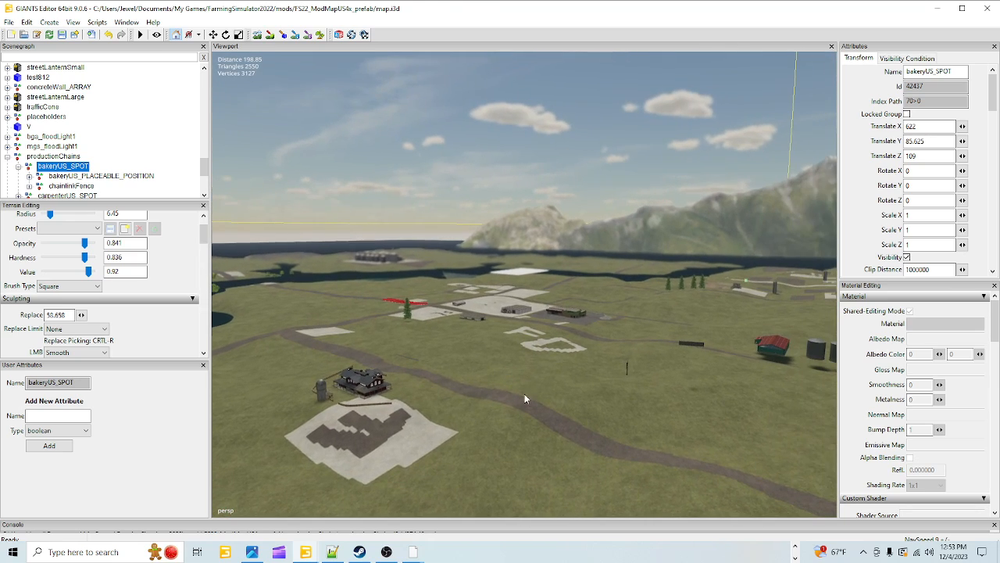
Step: Inspect the area from the farmhouse past the FD ground marking to the paved town lots and grocery store
right_click_drag(525, 393, 730, 92, "alt")
right_click_drag(438, 404, 684, 263, "alt")
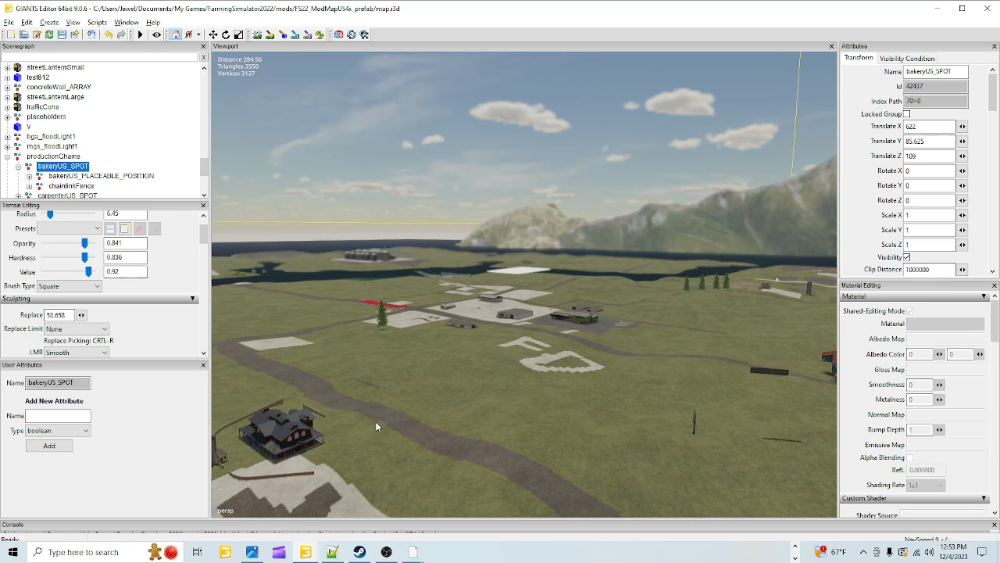
right_click_drag(375, 425, 535, 225, "alt")
right_click_drag(472, 383, 540, 341, "alt")
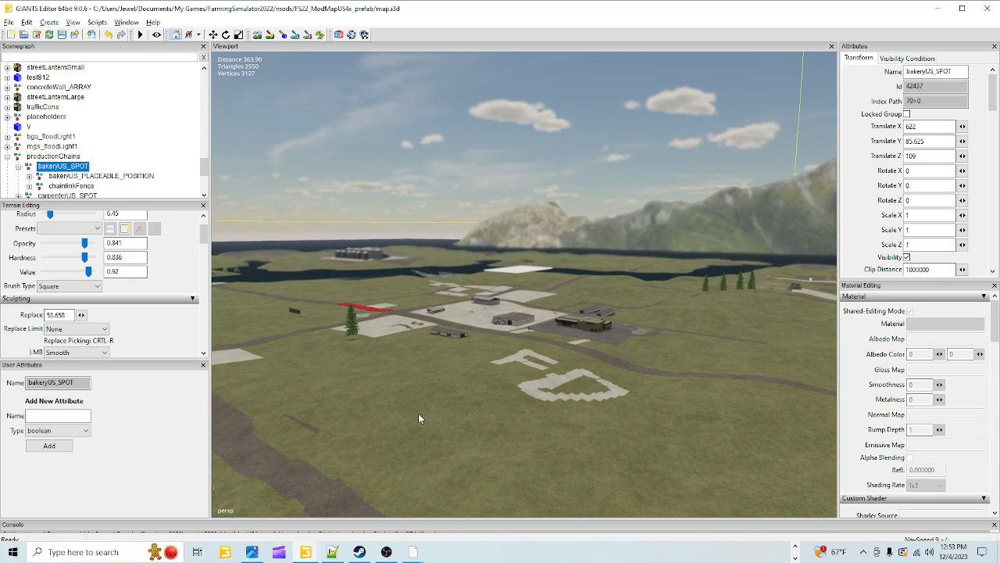
right_click_drag(418, 413, 722, 135, "alt")
right_click_drag(506, 331, 734, 96, "alt")
right_click_drag(475, 347, 683, 117, "alt")
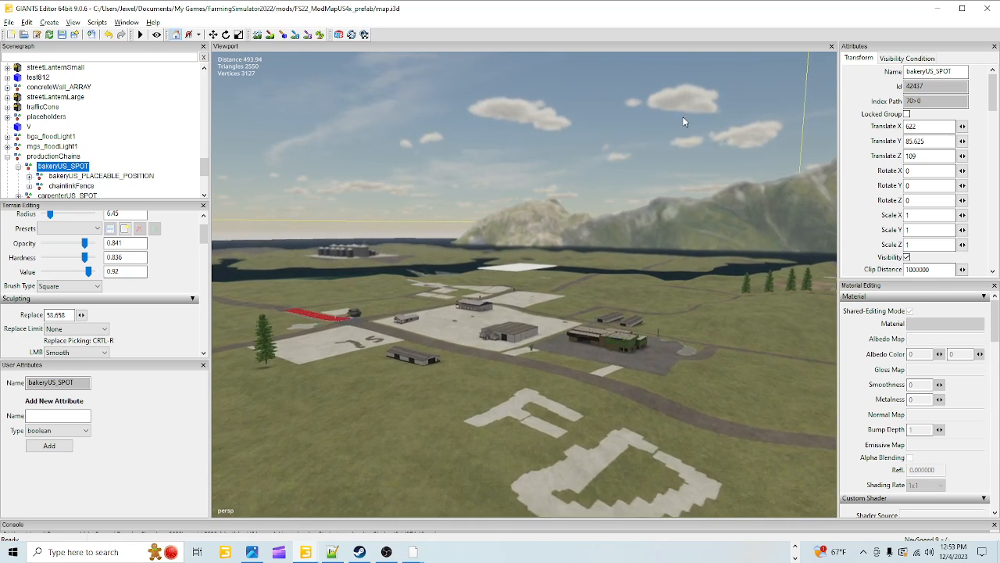
mouse_move(398, 414)
right_mouse_down("alt")
mouse_move(594, 203)
mouse_move(530, 271)
mouse_move(641, 167)
right_mouse_up("alt")
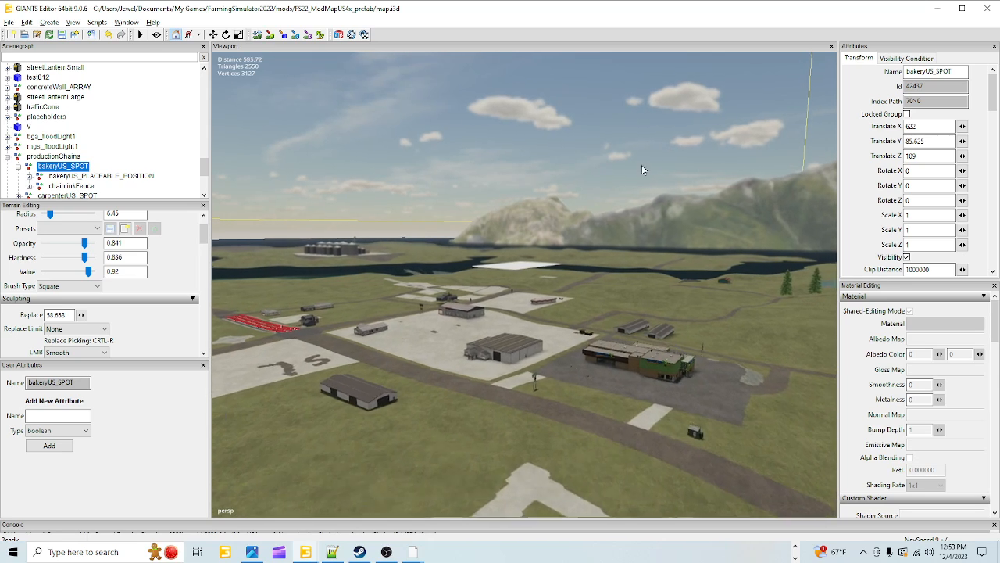
mouse_move(507, 348)
right_mouse_down("alt")
mouse_move(582, 235)
mouse_move(745, 62)
right_mouse_up("alt")
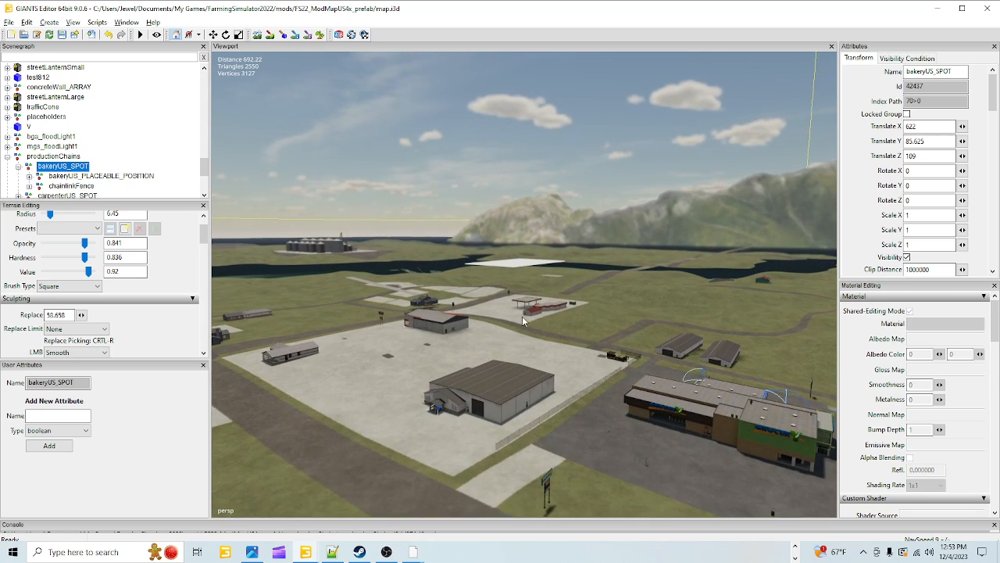
right_click_drag(522, 316, 545, 224, "alt")
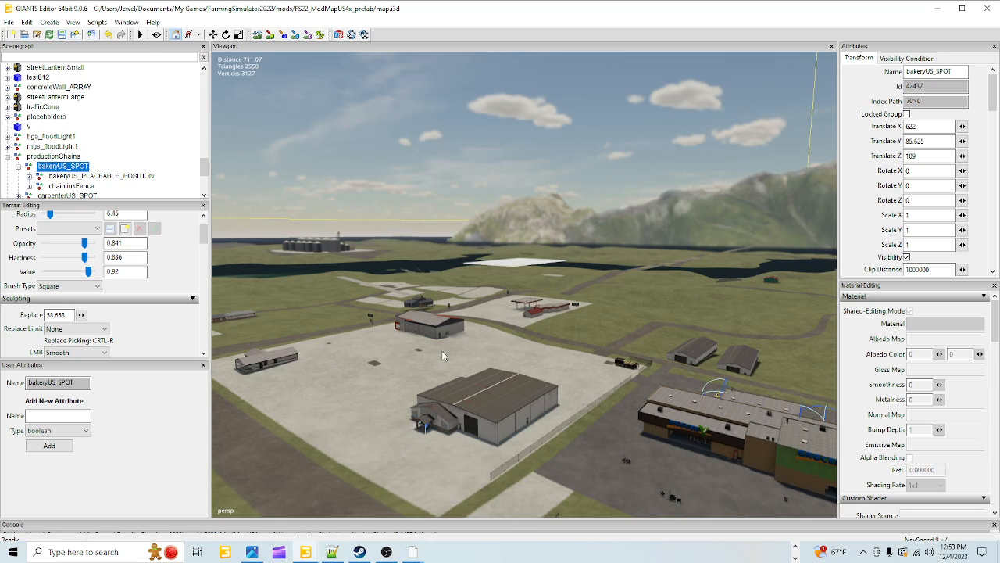
Step: Examine the main road in both directions, from the barn and town lots to the red-roofed building and silos
mouse_move(442, 354)
left_mouse_down("alt")
mouse_move(491, 365)
mouse_move(632, 361)
mouse_move(450, 349)
left_mouse_up("alt")
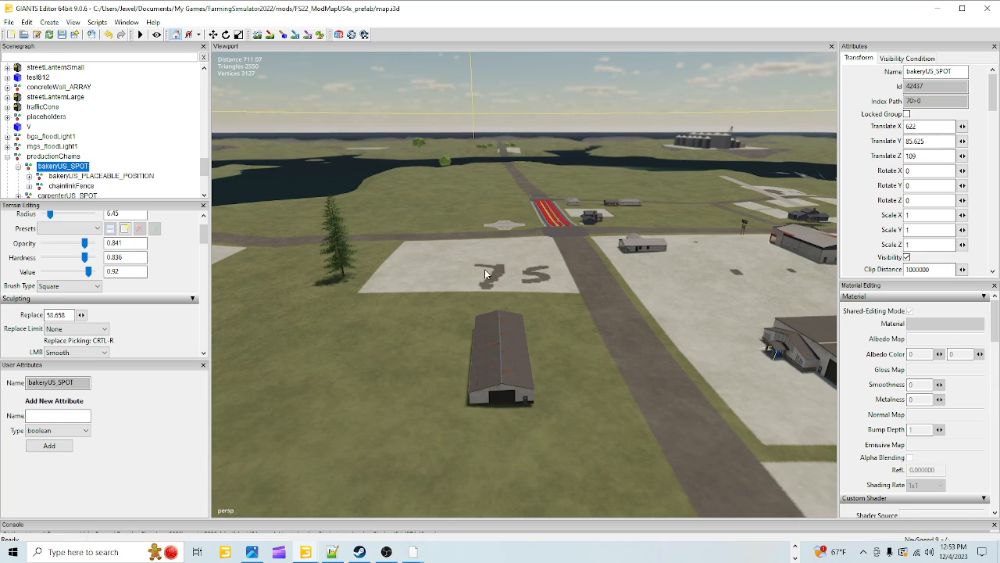
mouse_move(475, 270)
left_mouse_down("alt")
mouse_move(622, 288)
mouse_move(661, 269)
mouse_move(764, 272)
mouse_move(720, 327)
mouse_move(775, 332)
mouse_move(855, 306)
mouse_move(647, 320)
mouse_move(862, 265)
left_mouse_up("alt")
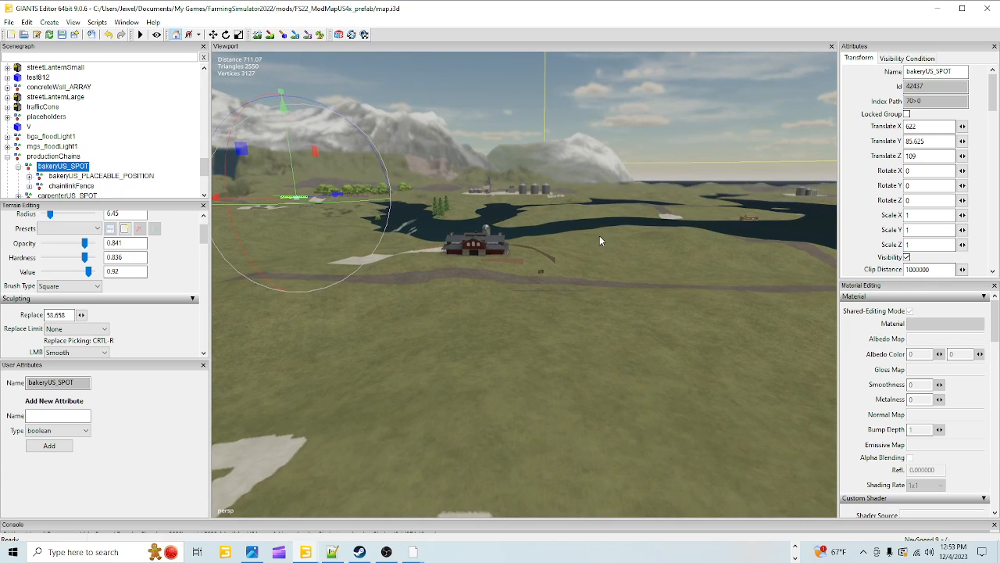
left_click_drag(599, 235, 428, 278, "alt")
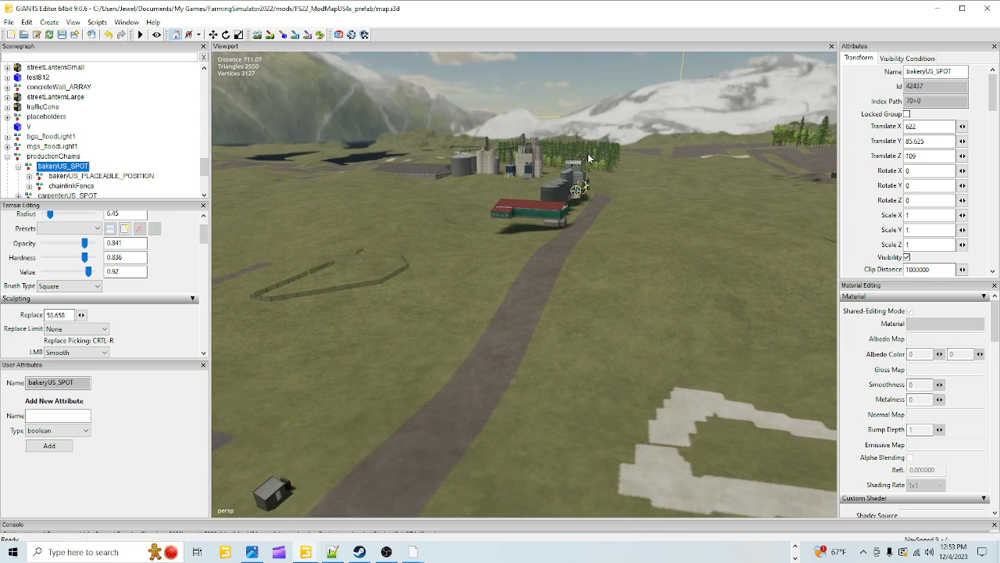
right_click_drag(502, 361, 833, 2, "alt")
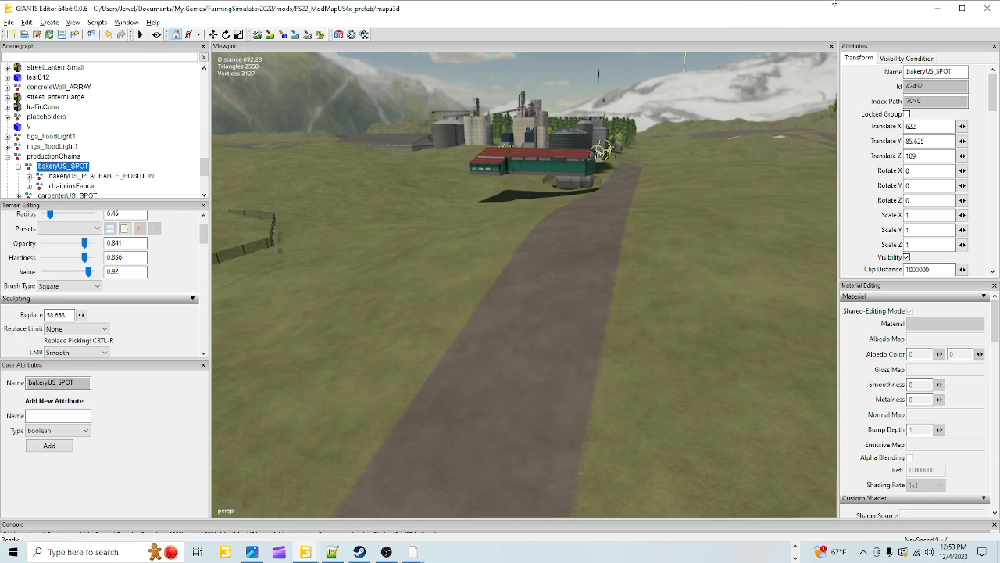
left_click_drag(593, 300, 331, 294, "alt")
left_click_drag(562, 289, 466, 239, "alt")
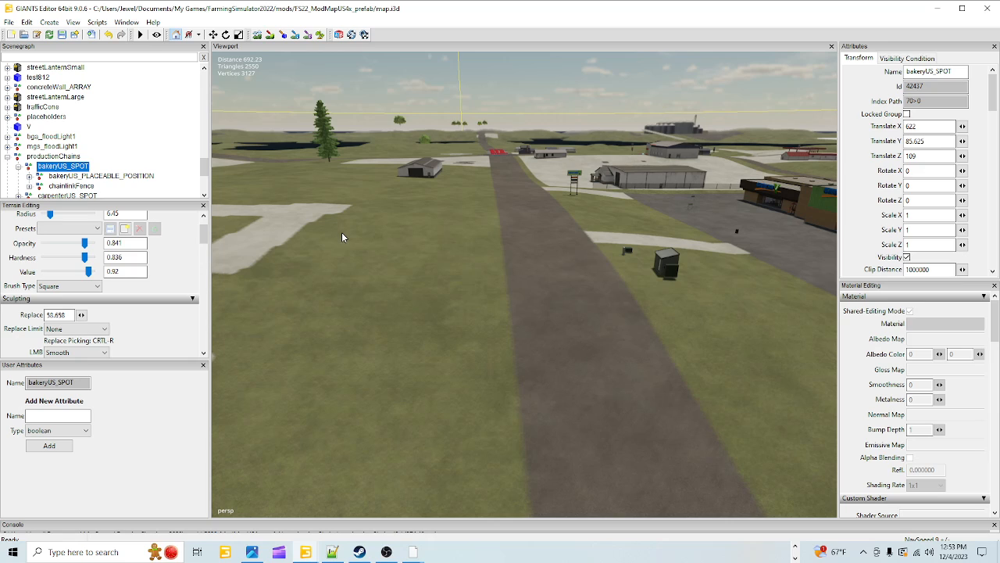
left_click_drag(515, 265, 624, 273, "alt")
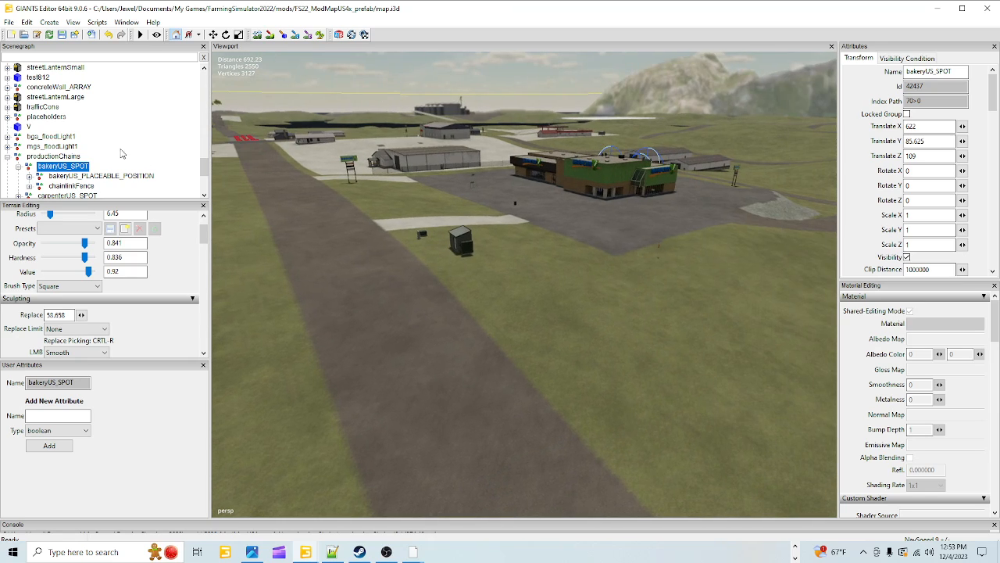
Step: Review the SPOT groups in productionChains and inspect the roadside ground between the grocery store and the barn
scroll(101, 164, "down", 3)
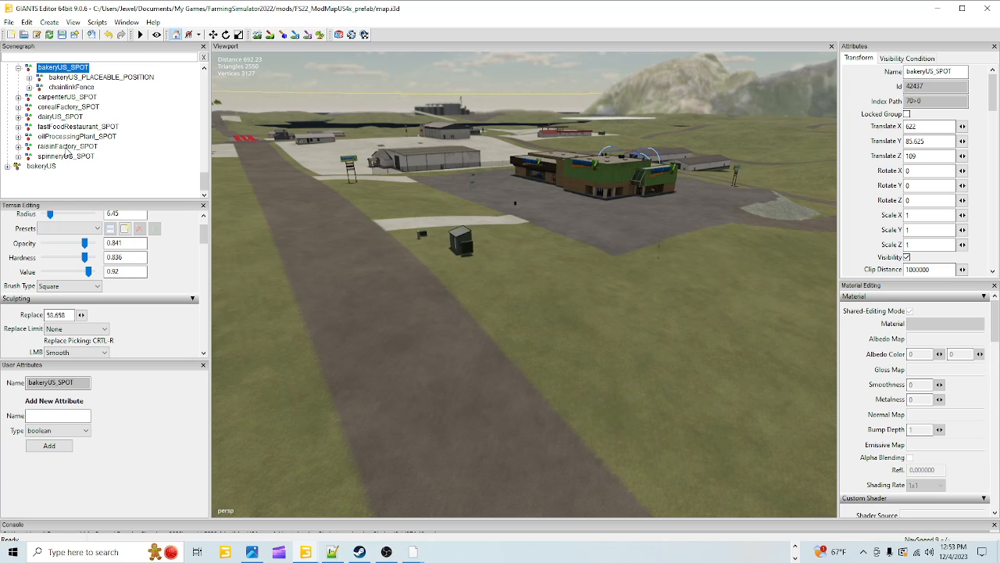
middle_click_drag(741, 269, 526, 297)
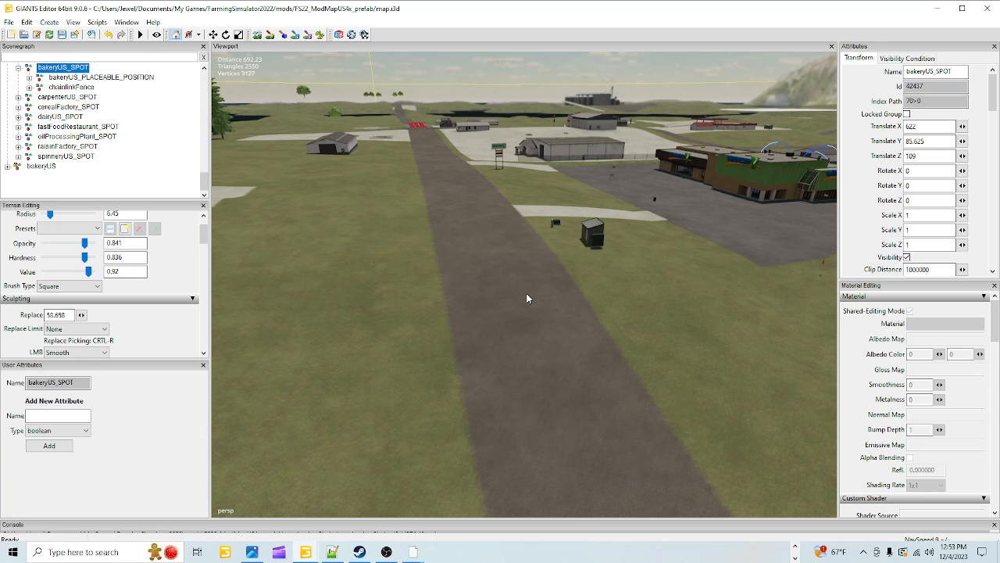
left_click_drag(526, 299, 506, 269, "alt")
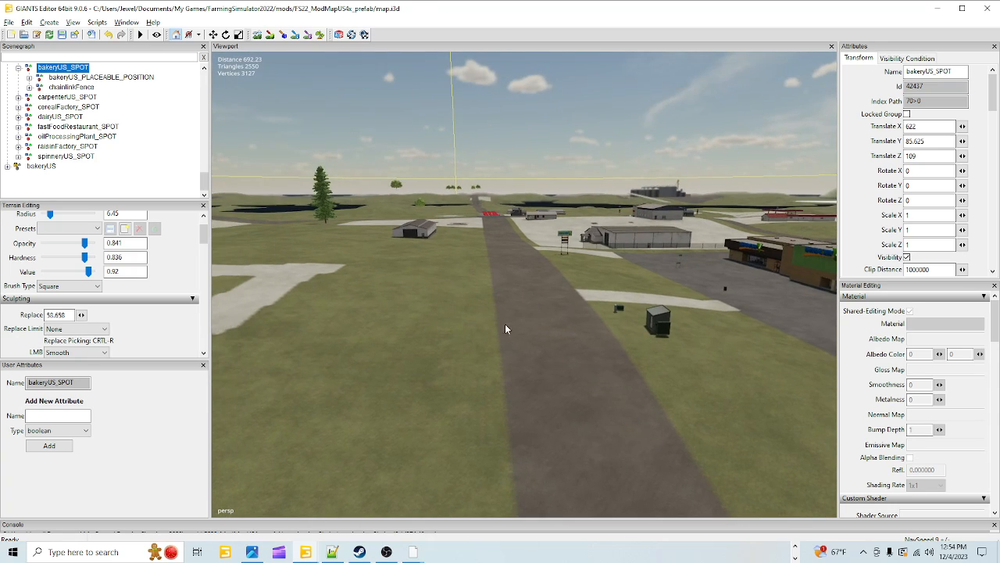
scroll(505, 323, "up", 1)
left_click_drag(496, 303, 699, 275, "alt")
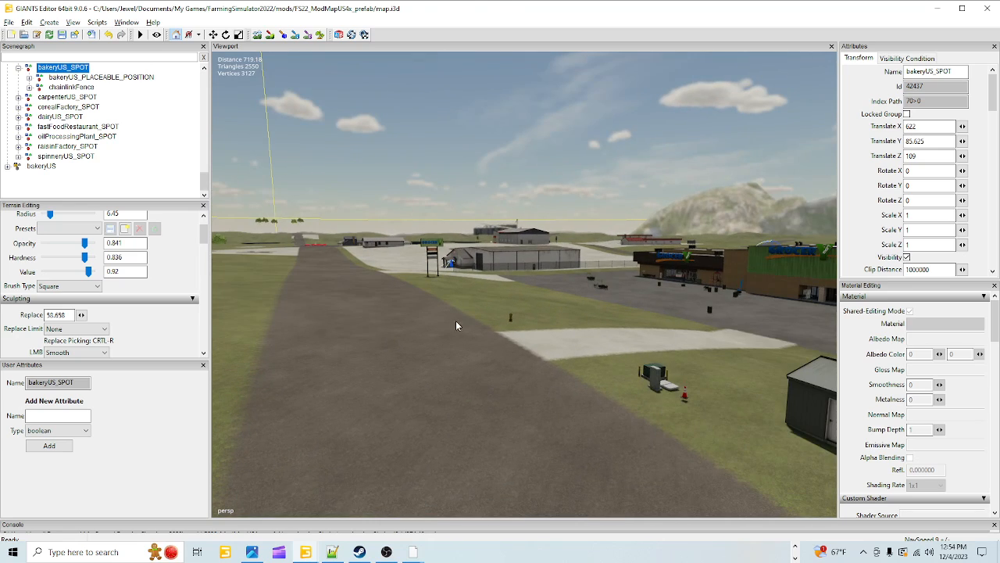
left_click_drag(457, 326, 514, 276, "alt")
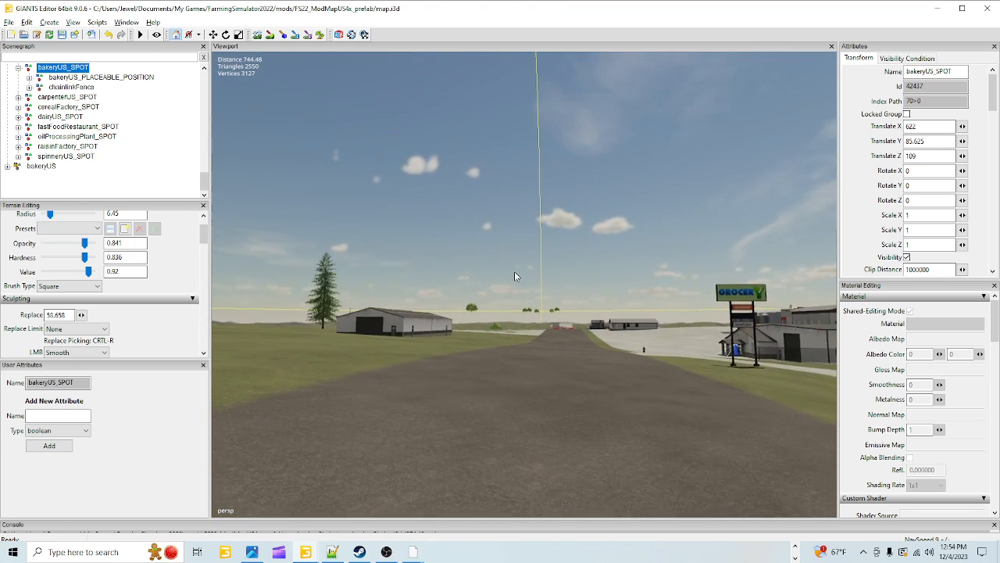
scroll(514, 277, "up", 1)
left_click_drag(697, 149, 494, 197, "alt")
left_click_drag(641, 105, 442, 234, "alt")
mouse_move(463, 200)
left_mouse_down("alt")
mouse_move(581, 212)
mouse_move(699, 172)
mouse_move(677, 195)
mouse_move(542, 215)
mouse_move(816, 206)
mouse_move(506, 219)
mouse_move(592, 168)
mouse_move(563, 151)
mouse_move(464, 285)
mouse_move(576, 156)
mouse_move(516, 141)
mouse_move(466, 204)
left_mouse_up("alt")
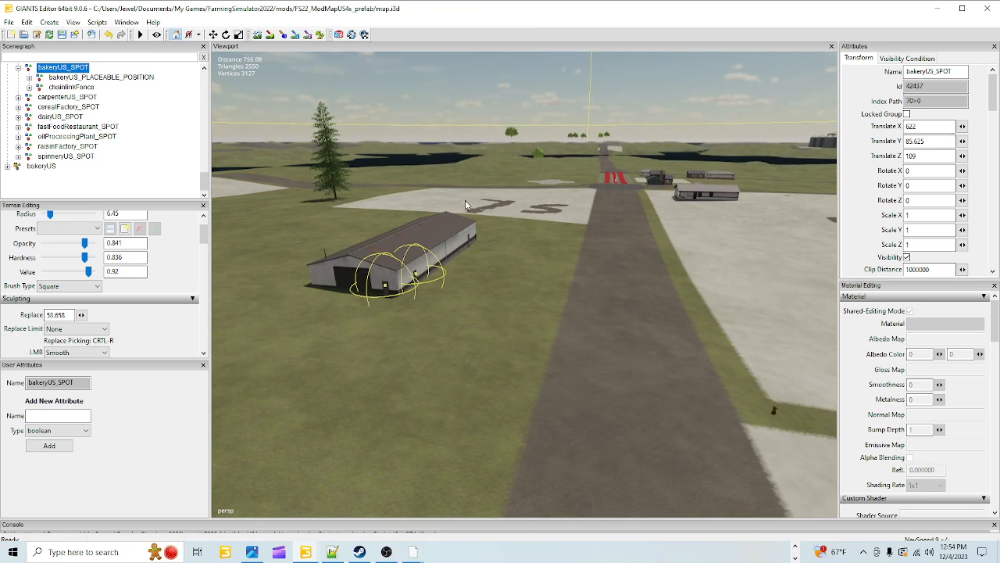
scroll(448, 299, "down", 3)
left_click_drag(447, 299, 531, 203, "alt")
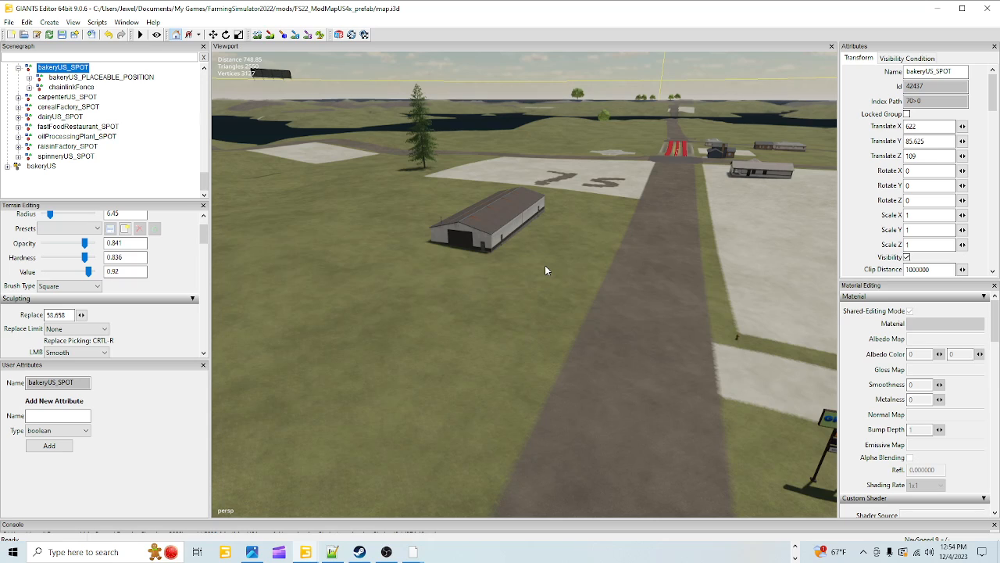
Step: Examine the town lots and FD-marked ground from above, and the open grass beside the barn up close
left_click_drag(496, 303, 483, 264, "alt")
left_click_drag(527, 293, 425, 358, "alt")
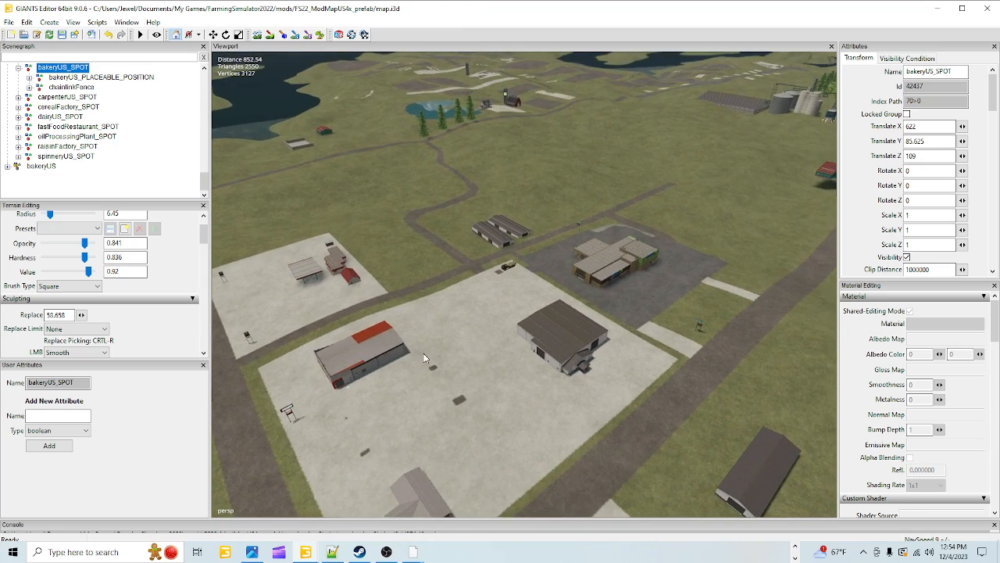
left_click_drag(601, 192, 501, 338, "alt")
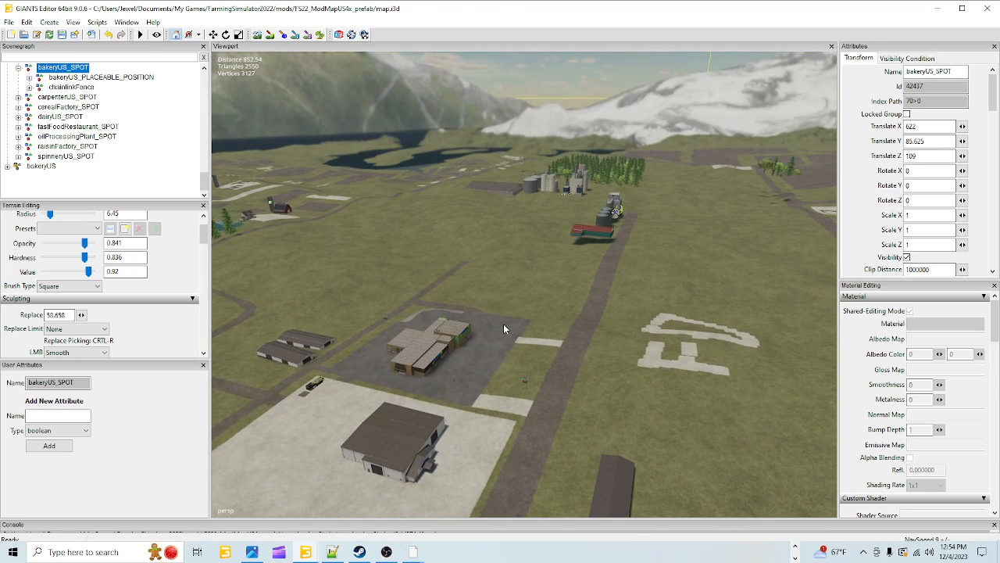
left_click_drag(384, 422, 261, 318, "alt")
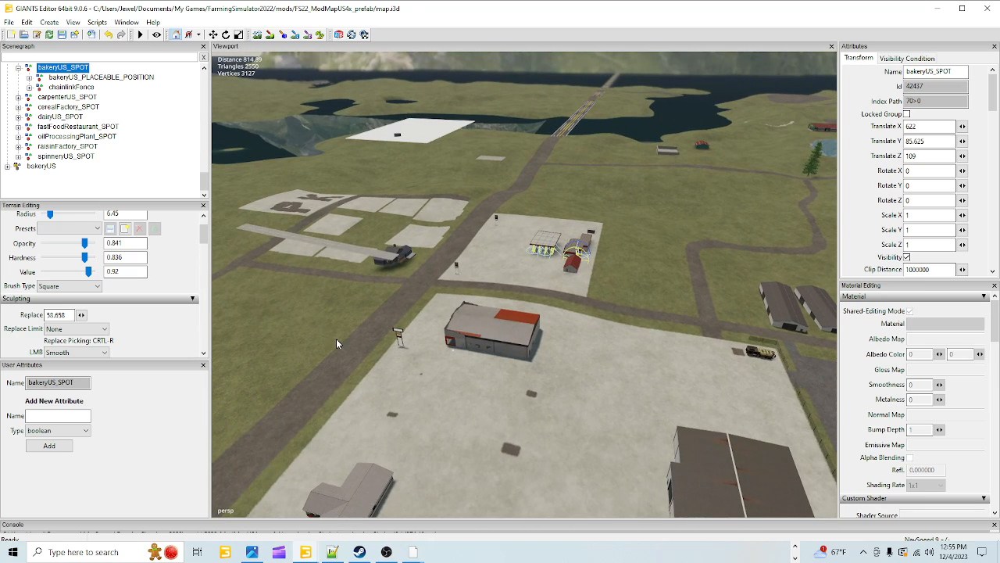
left_click_drag(336, 344, 526, 254, "alt")
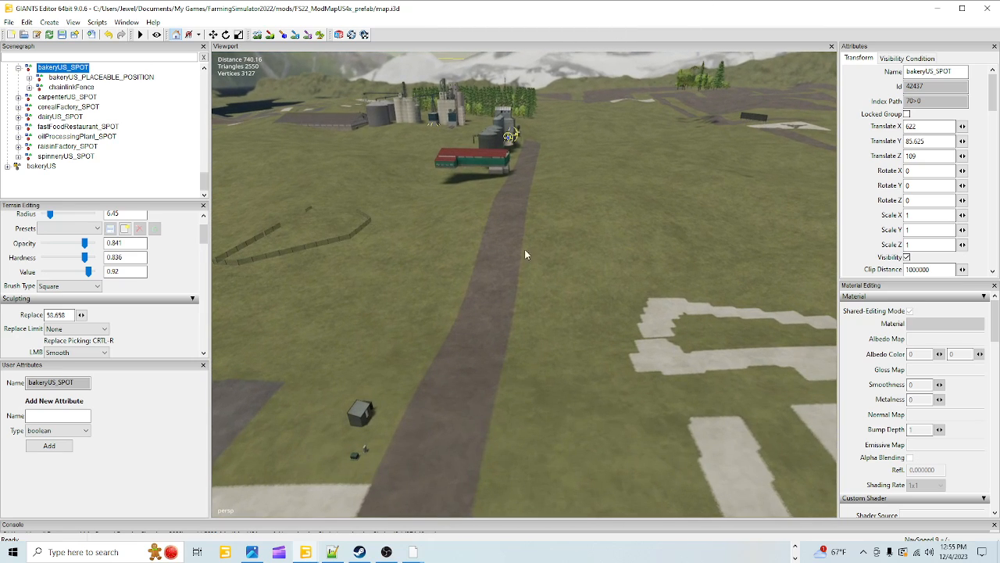
left_click_drag(511, 321, 475, 361, "alt")
right_click_drag(426, 399, 641, 141, "alt")
right_click_drag(500, 445, 594, 210, "alt")
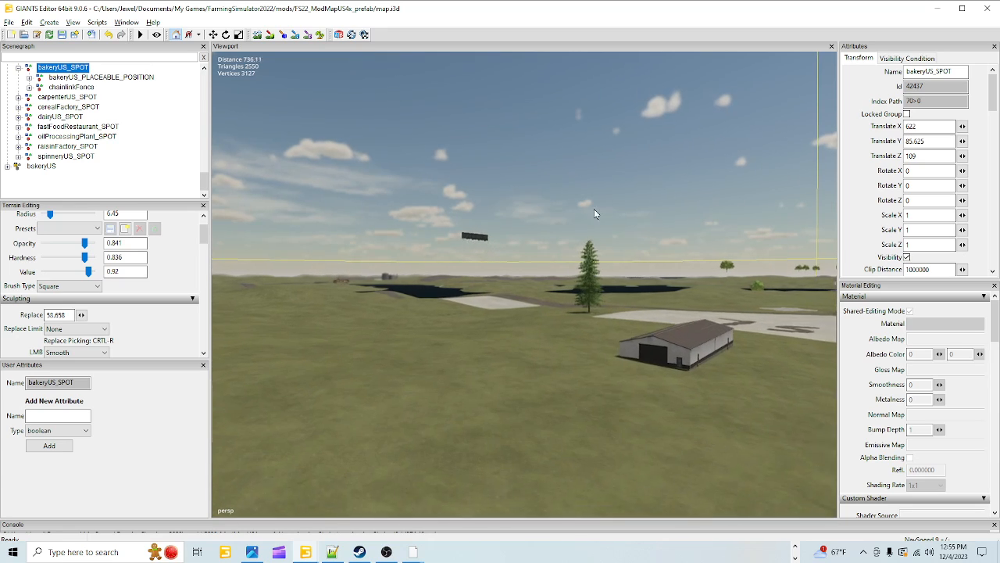
left_click_drag(594, 209, 501, 378, "alt")
right_click_drag(500, 378, 437, 456, "alt")
left_click_drag(437, 452, 533, 423, "alt")
right_click_drag(533, 422, 557, 125, "alt")
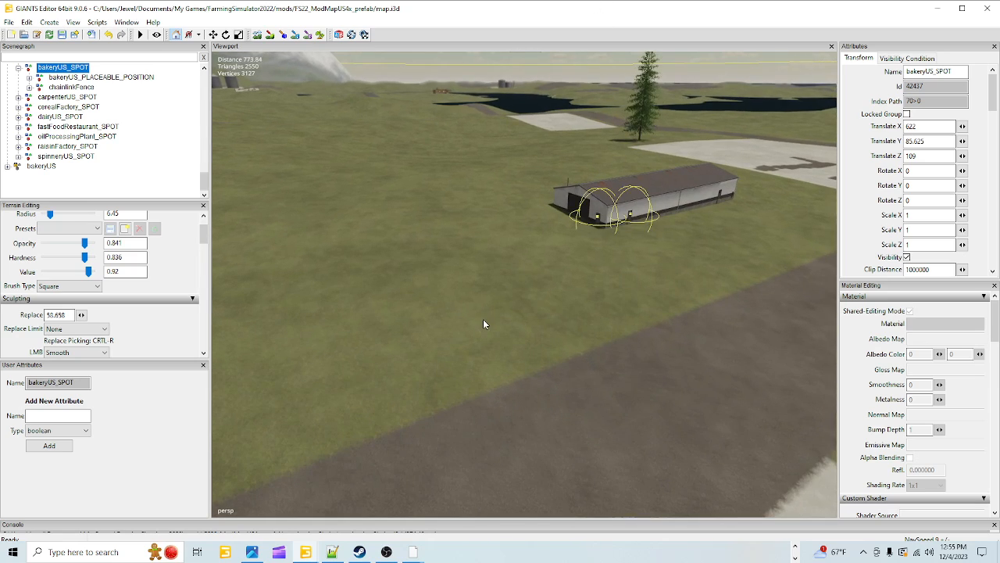
Step: Survey the road, its crossing and the buildings and grass on both sides for a suitable bakery site
left_click_drag(483, 319, 462, 416, "alt")
right_click_drag(462, 415, 642, 383, "alt")
left_click_drag(641, 380, 469, 409, "alt")
right_click_drag(469, 408, 377, 398, "alt")
left_click_drag(377, 398, 492, 330, "alt")
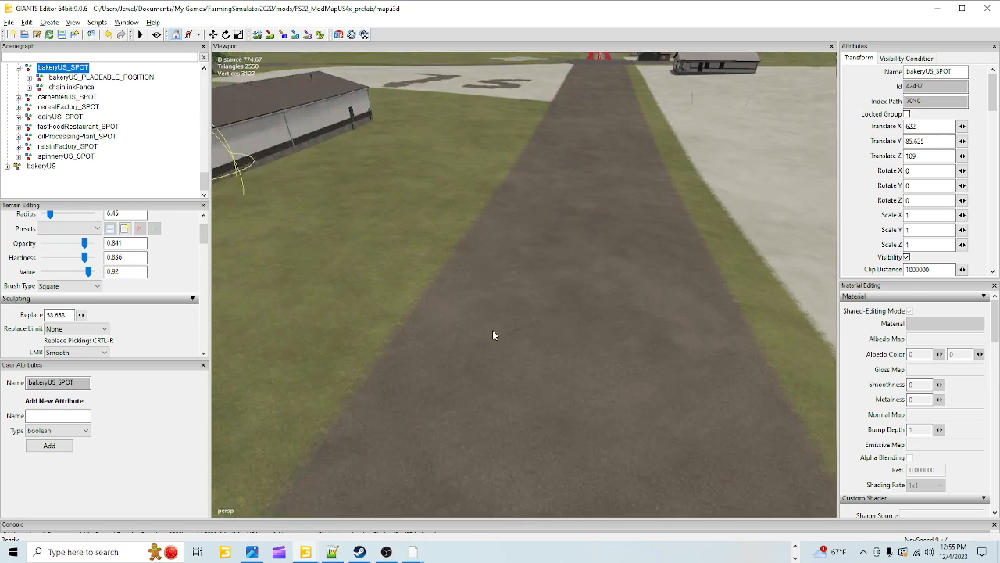
right_click_drag(493, 330, 539, 210, "alt")
left_click_drag(538, 209, 505, 271, "alt")
right_click_drag(505, 270, 404, 383, "alt")
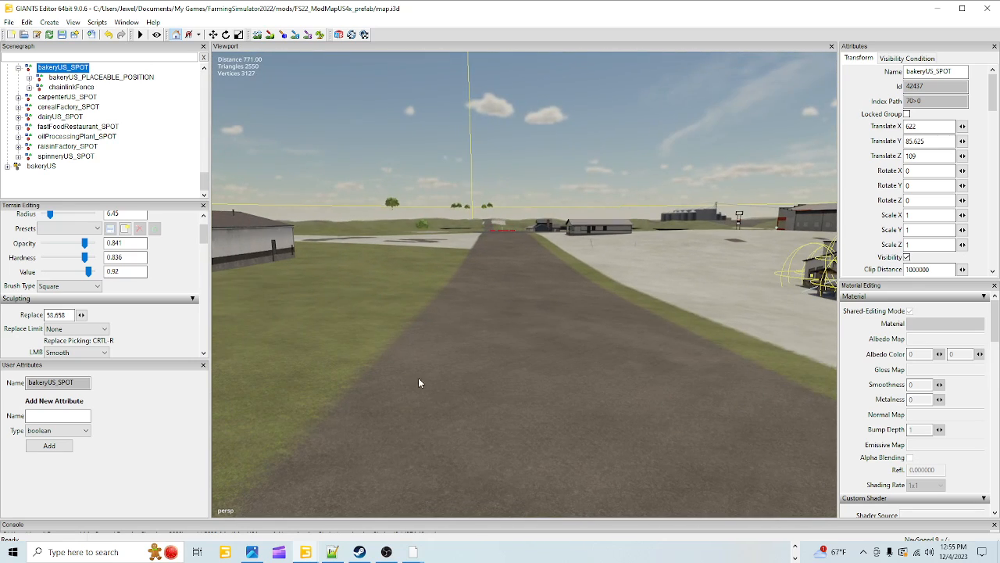
left_click_drag(481, 352, 431, 438, "alt")
right_click_drag(431, 438, 568, 172, "alt")
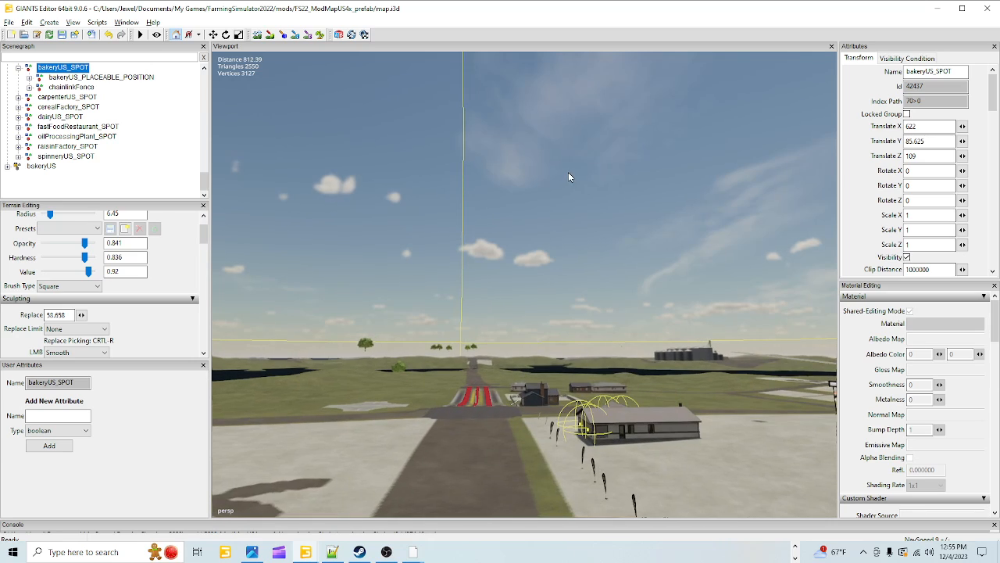
right_click_drag(422, 402, 438, 382, "alt")
left_click_drag(437, 381, 467, 356, "alt")
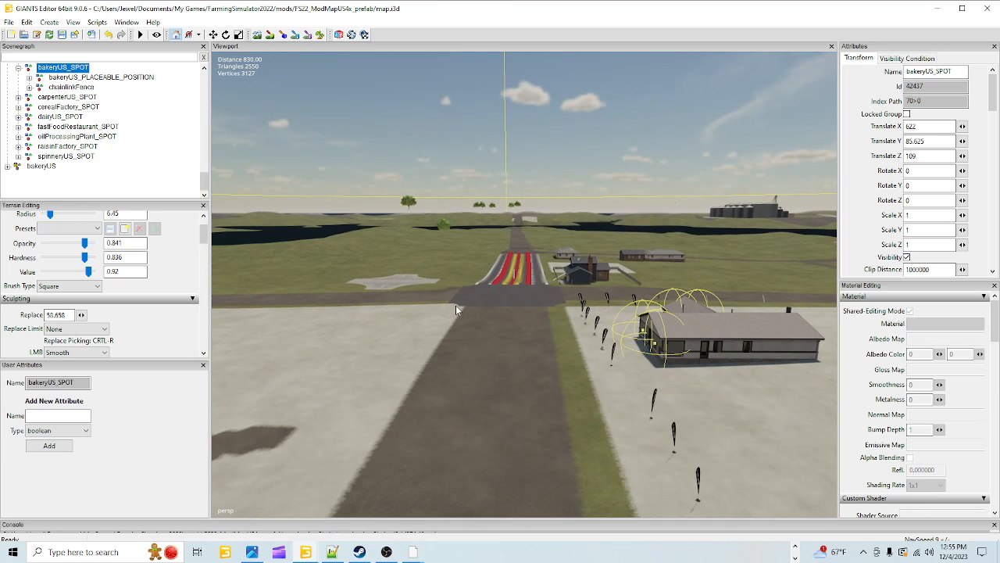
right_click_drag(456, 309, 392, 411, "alt")
left_click_drag(392, 411, 186, 308, "alt")
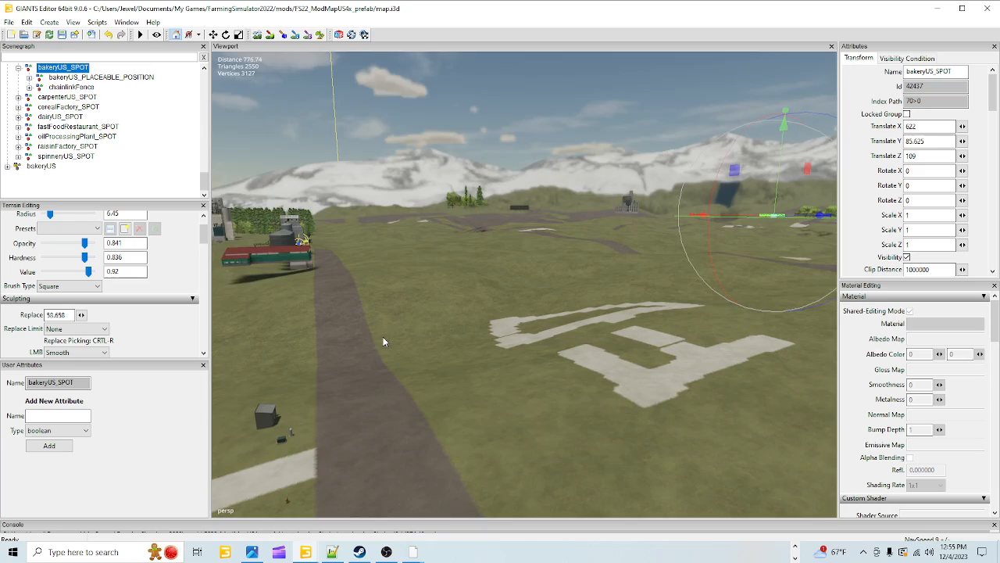
Step: Examine the roadside grass between the grocery sign and the long storage building as a bakery location
left_click_drag(384, 344, 509, 448, "alt")
right_click_drag(509, 448, 519, 240, "alt")
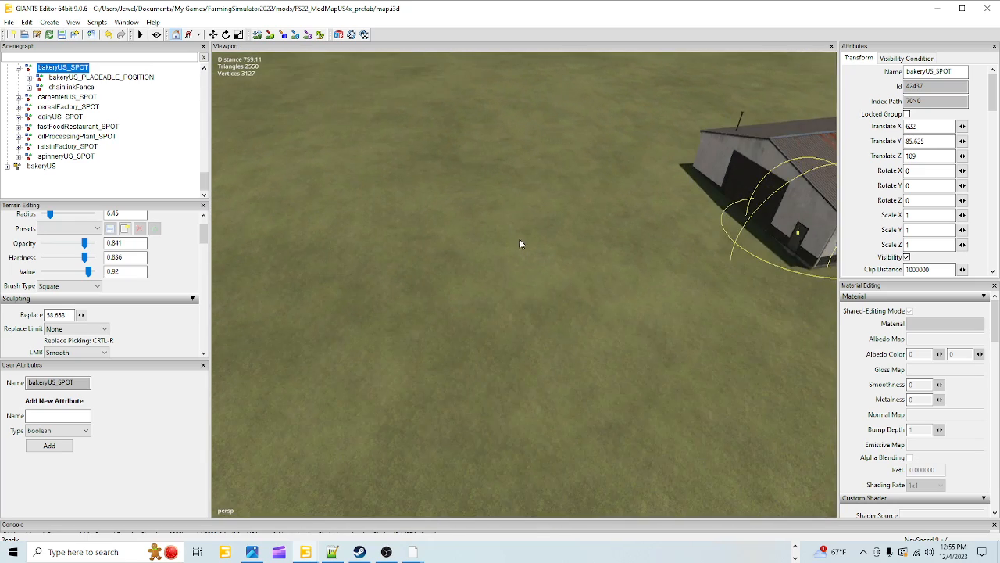
left_click_drag(519, 241, 161, 275, "alt")
right_click_drag(292, 288, 379, 149, "alt")
left_click_drag(378, 149, 492, 300, "alt")
right_click_drag(492, 300, 435, 280, "alt")
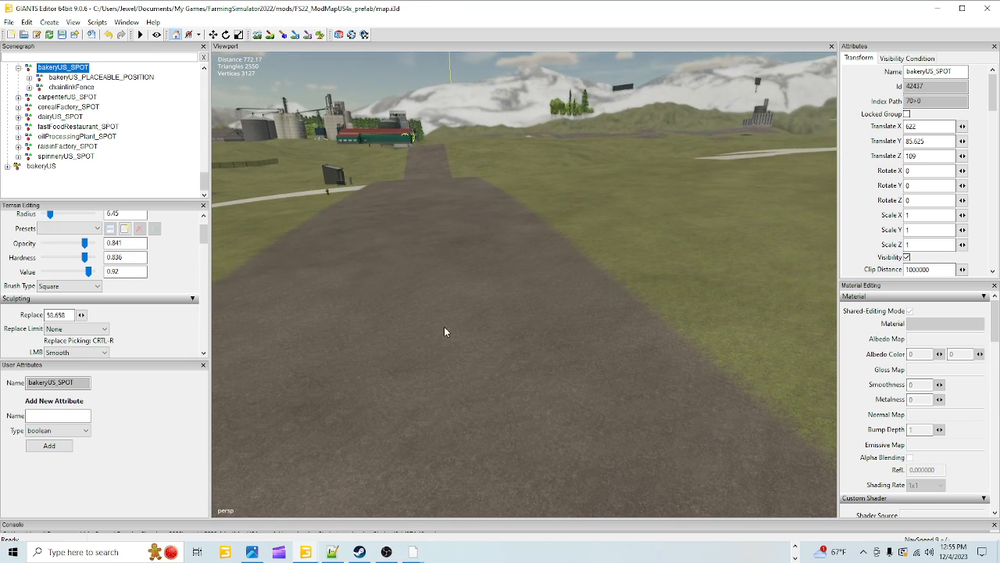
left_click_drag(444, 327, 481, 336, "alt")
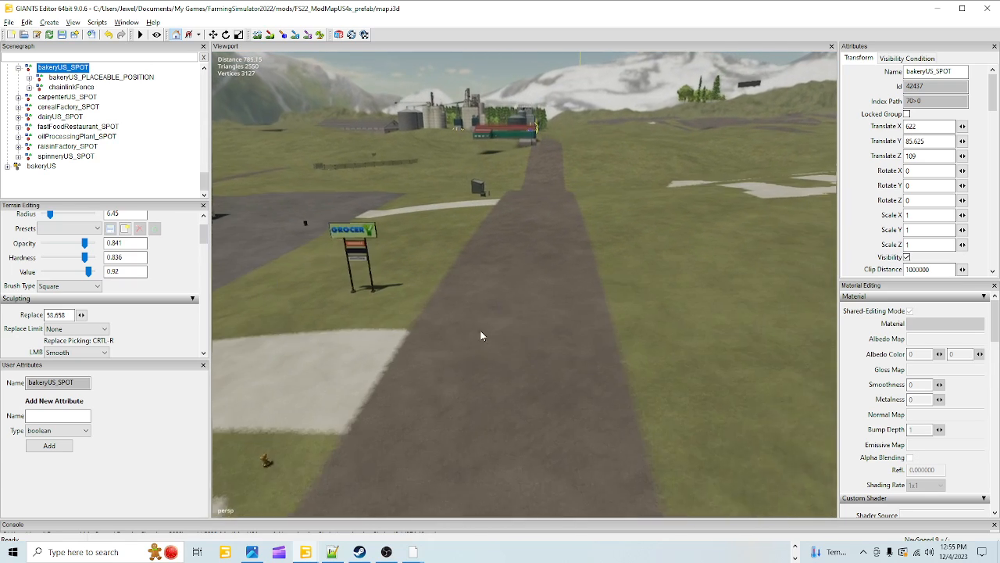
left_click_drag(497, 290, 564, 312, "alt")
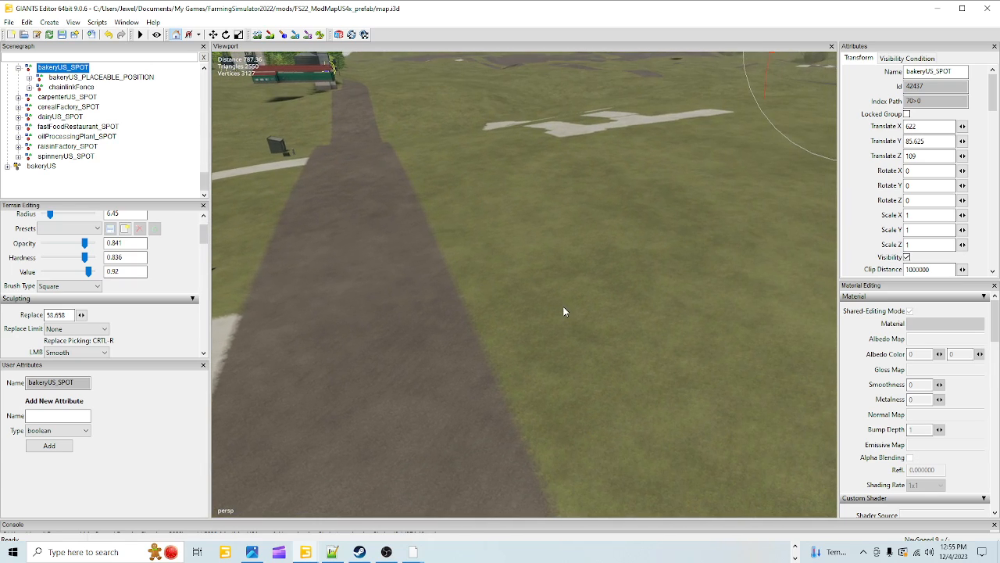
left_click_drag(425, 325, 447, 370, "alt")
left_click_drag(540, 326, 461, 308, "alt")
scroll(583, 348, "up", 4)
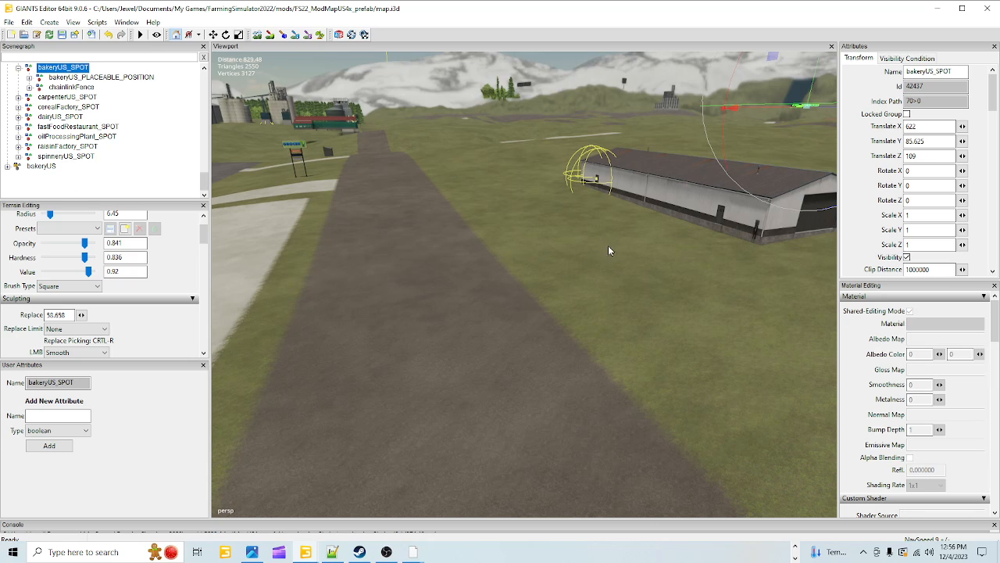
Step: Move the carDealerStorage_PLACE group away from the roadside grass to about X 116.285, Z 222.139
left_click_drag(367, 280, 612, 303, "alt")
right_click_drag(401, 262, 427, 298)
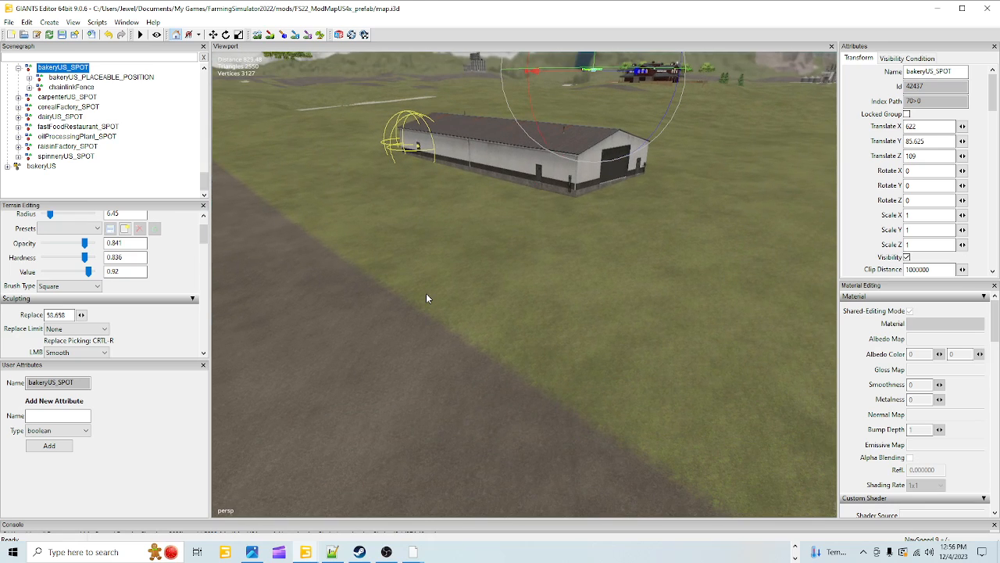
right_click_drag(425, 298, 407, 282)
left_click(553, 190)
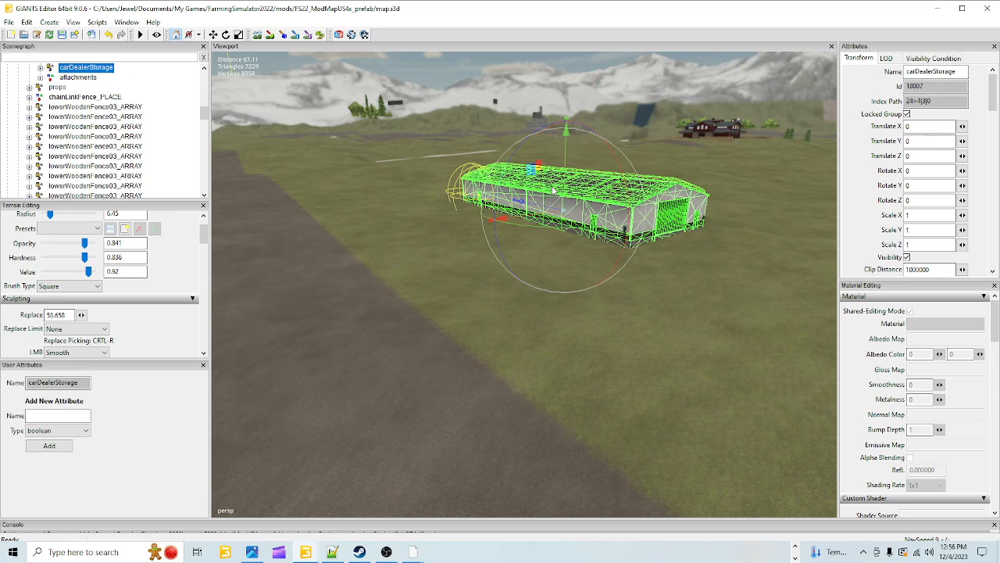
scroll(102, 117, "up", 2)
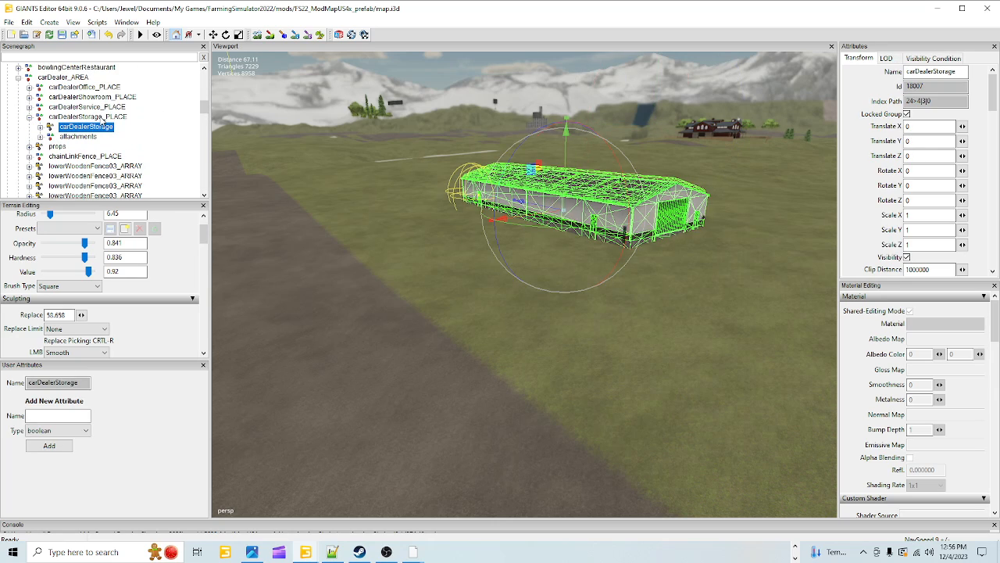
left_click(87, 116)
left_click_drag(521, 223, 820, 182)
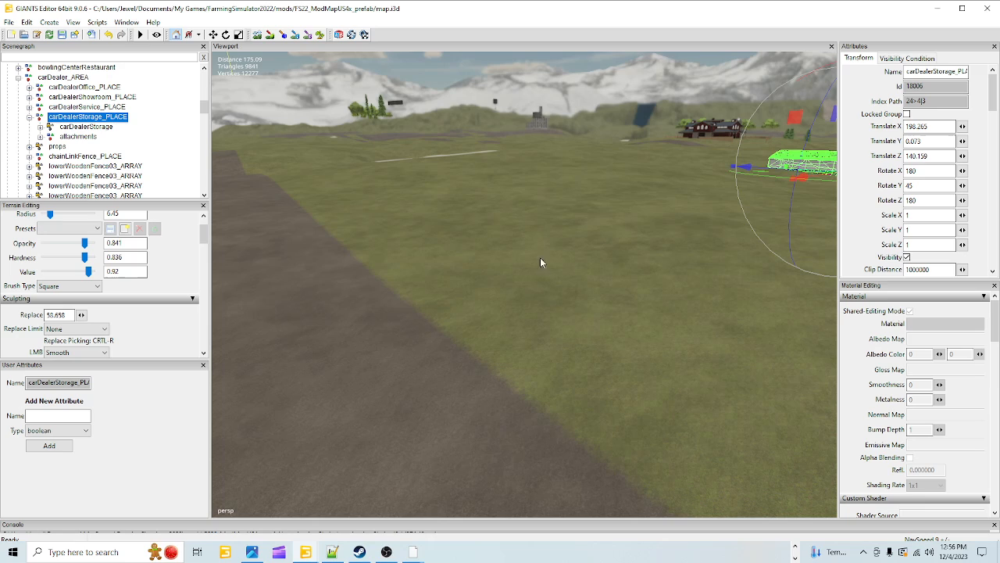
left_click_drag(469, 302, 609, 210, "alt")
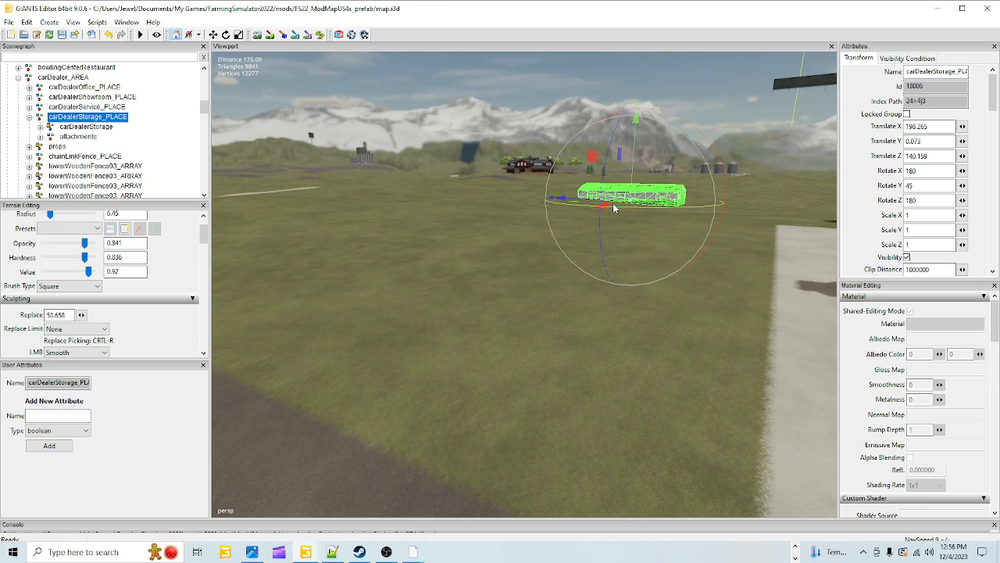
left_click_drag(613, 203, 203, 249)
Step: Inspect the cleared grass and the road in both directions, including the grocery store across from it
left_click_drag(377, 295, 532, 320, "alt")
scroll(461, 230, "up", 1)
scroll(547, 205, "up", 2)
scroll(492, 184, "up", 1)
left_click_drag(460, 235, 373, 229, "alt")
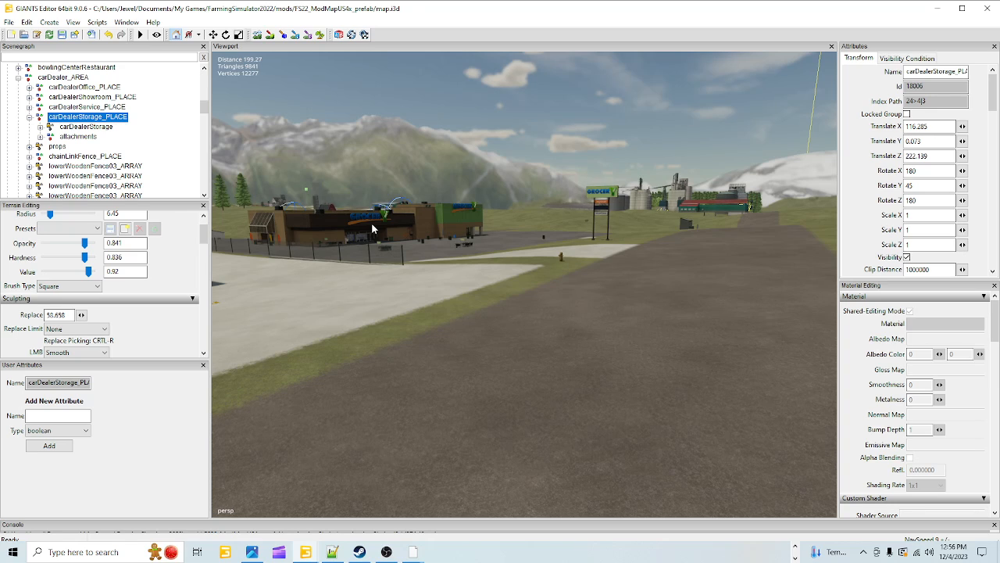
scroll(373, 229, "up", 3)
left_click_drag(469, 234, 822, 217, "alt")
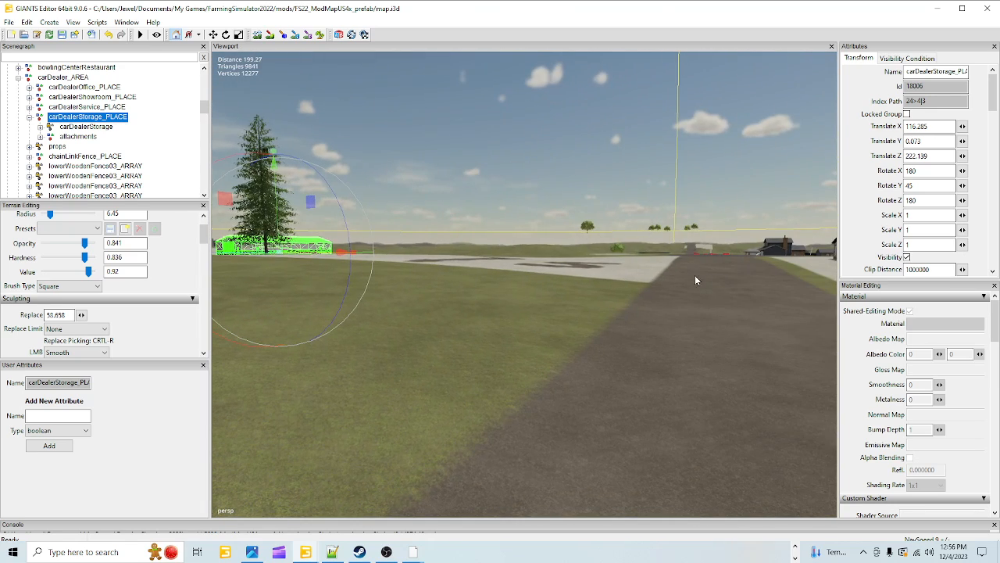
left_click_drag(617, 245, 651, 254, "alt")
scroll(635, 274, "down", 3)
left_click_drag(623, 285, 618, 192, "alt")
scroll(536, 343, "down", 3)
left_click_drag(536, 343, 665, 332, "alt")
scroll(425, 465, "down", 2)
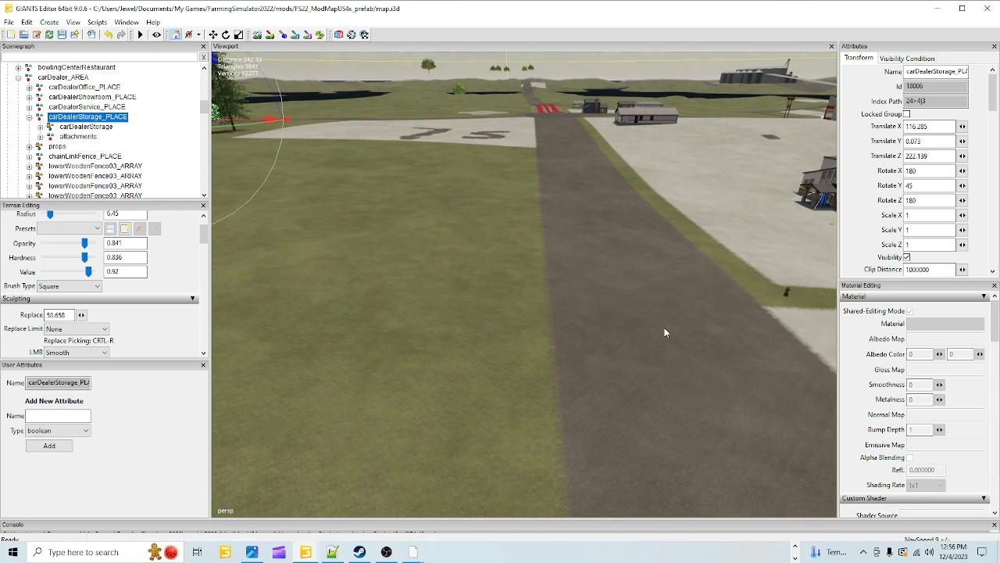
Step: Place the bakeryUS_SPOT group on the grass across the road from the grocery, at about X 219.05, Z -487.306
left_click_drag(512, 409, 471, 299, "alt")
left_click_drag(438, 366, 456, 378, "alt")
left_click_drag(523, 321, 444, 329, "alt")
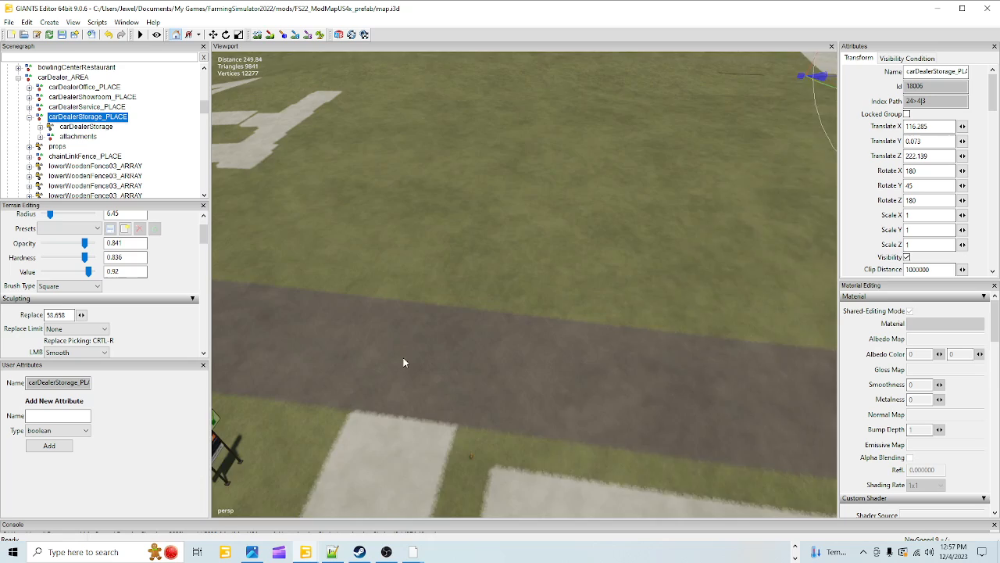
left_click_drag(404, 362, 408, 325, "alt")
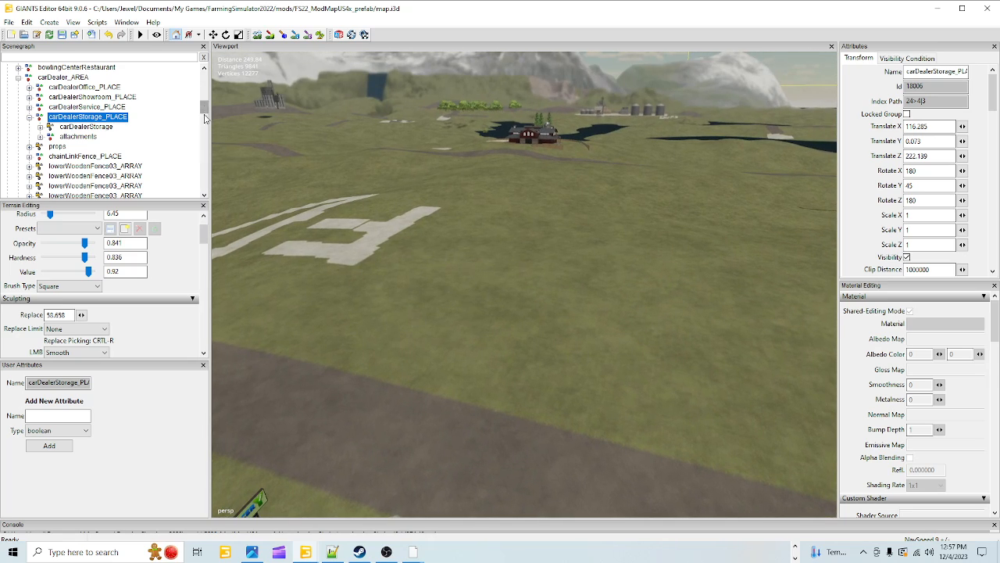
left_click_drag(205, 116, 205, 220)
scroll(66, 154, "up", 2)
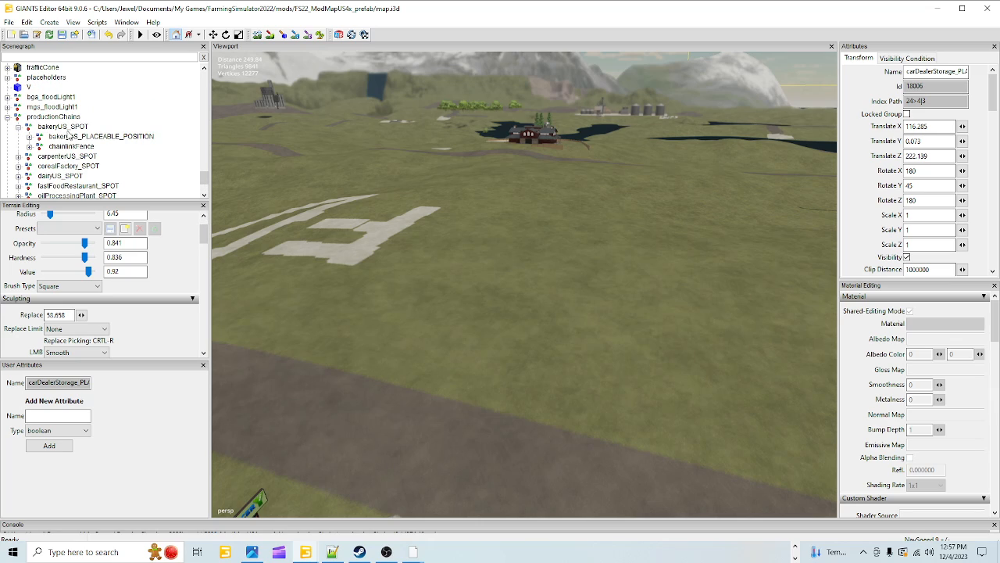
left_click(62, 127)
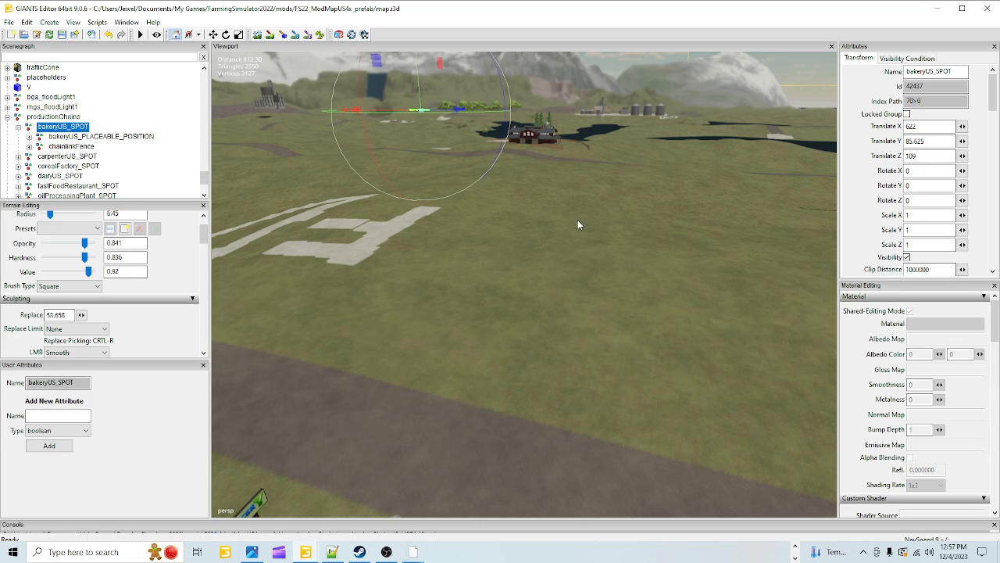
key("ctrl+b")
left_click(551, 267)
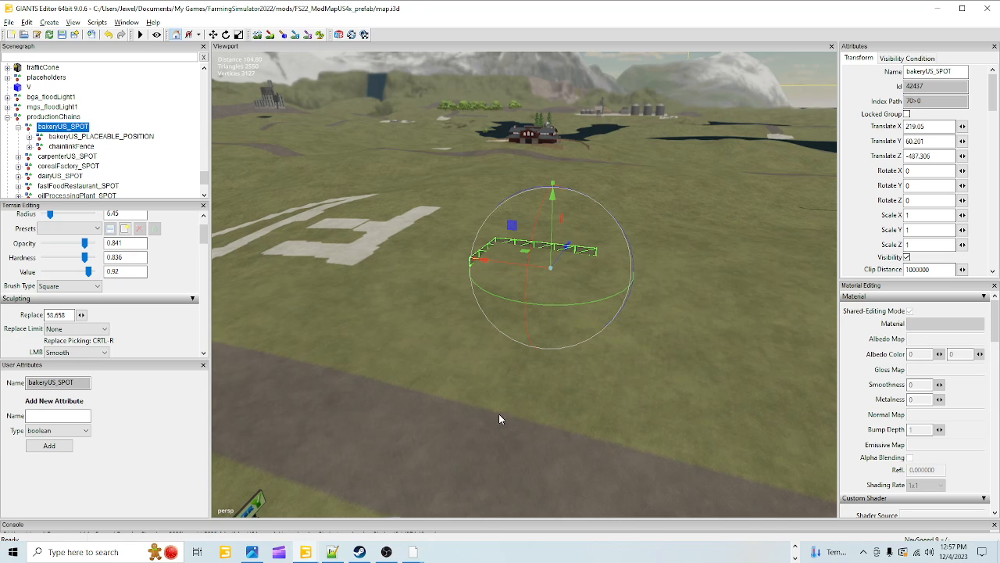
Step: Slide the bakeryUS_SPOT group along its Z axis beside the road to about Z -504.463
scroll(485, 349, "up", 3)
left_click_drag(446, 386, 474, 392, "alt")
left_click_drag(510, 336, 424, 248, "alt")
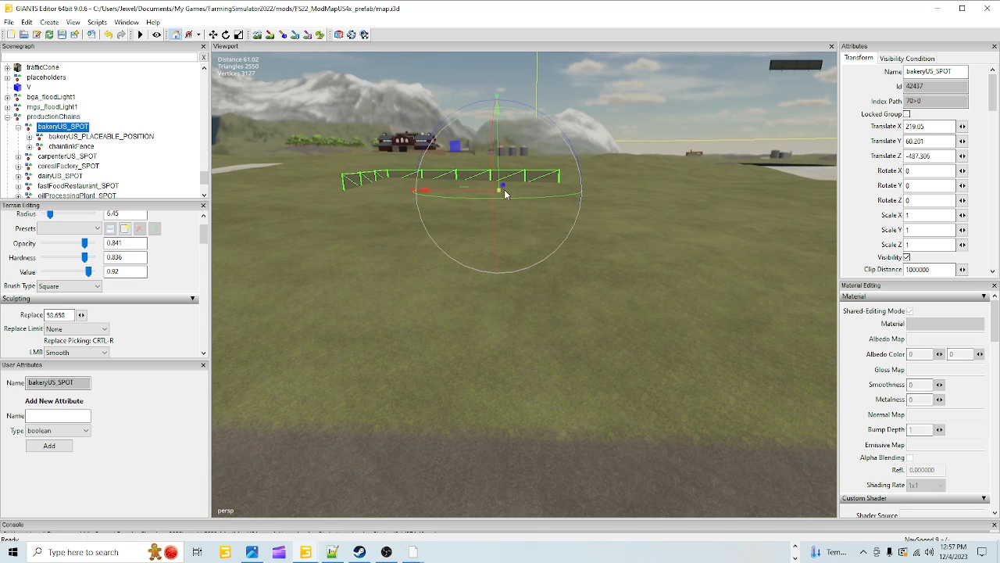
left_click_drag(539, 239, 598, 201, "alt")
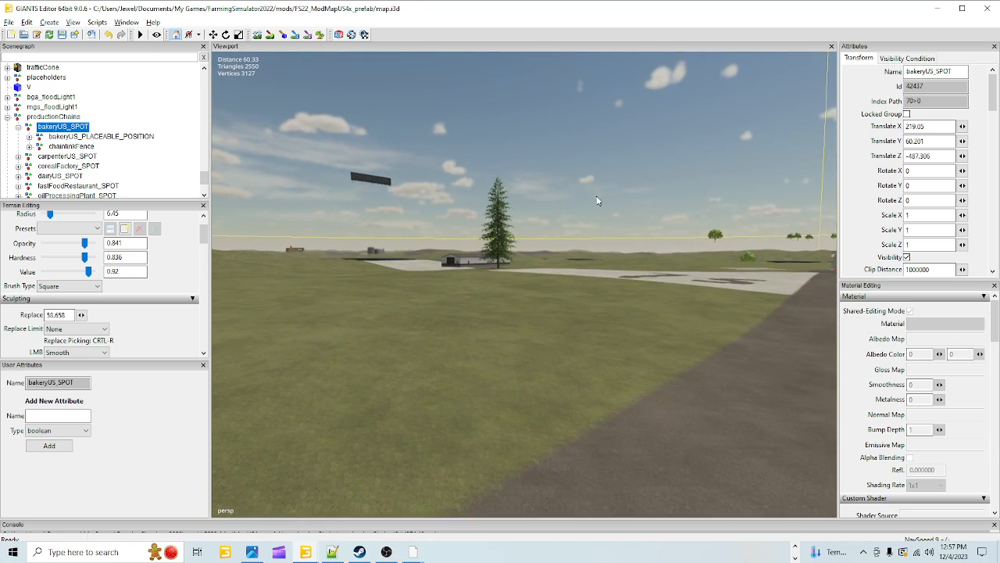
scroll(547, 192, "up", 3)
left_click_drag(469, 179, 356, 359, "alt")
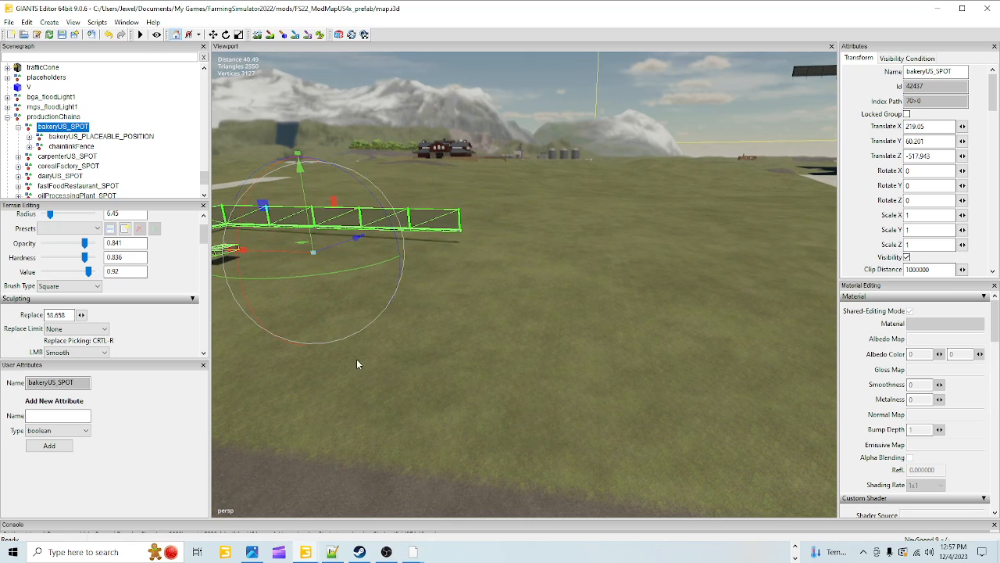
left_click_drag(412, 329, 335, 346, "alt")
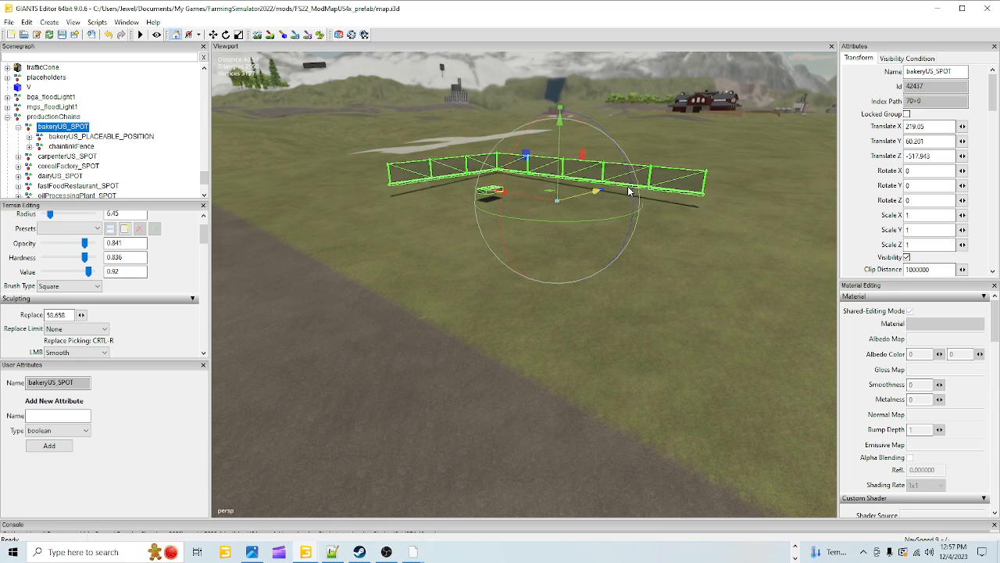
left_click_drag(629, 191, 717, 225)
left_click_drag(595, 306, 451, 216, "alt")
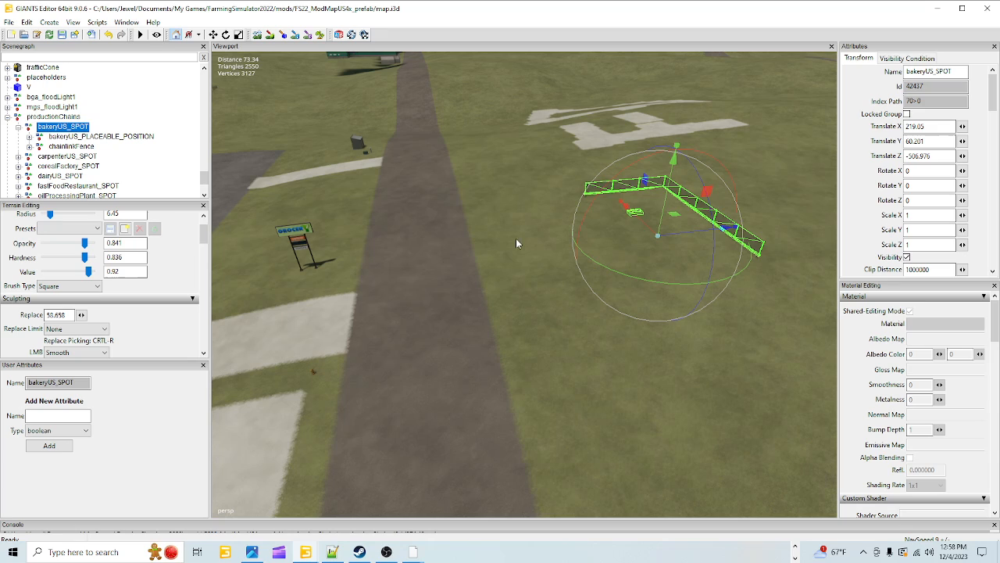
mouse_move(691, 233)
left_mouse_down()
mouse_move(717, 229)
mouse_move(705, 232)
left_mouse_up()
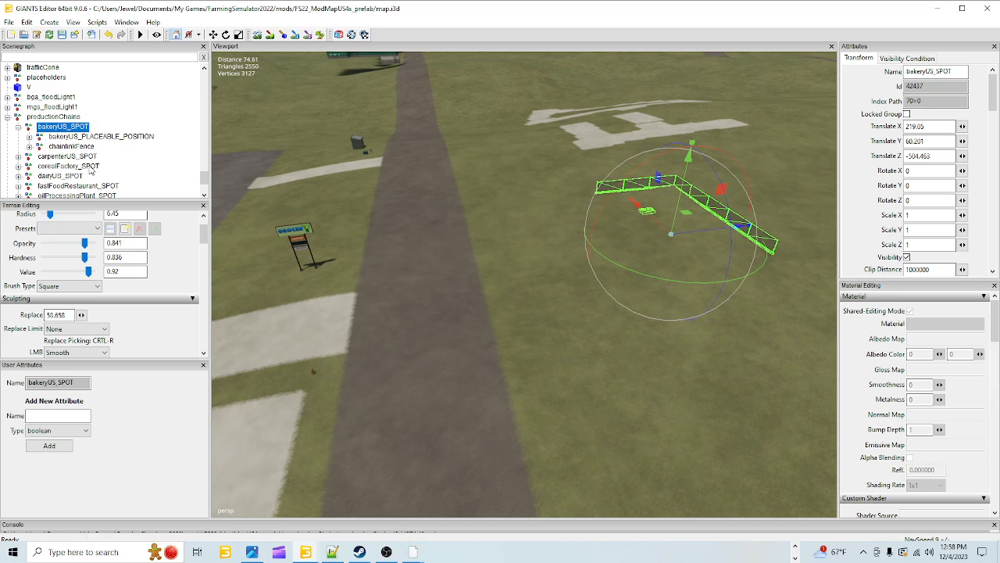
Step: Place the bakeryUS building inside the fenced bakery spot at about X 220.243, Y 59.381, Z -502.717
scroll(92, 171, "down", 2)
left_click(45, 166)
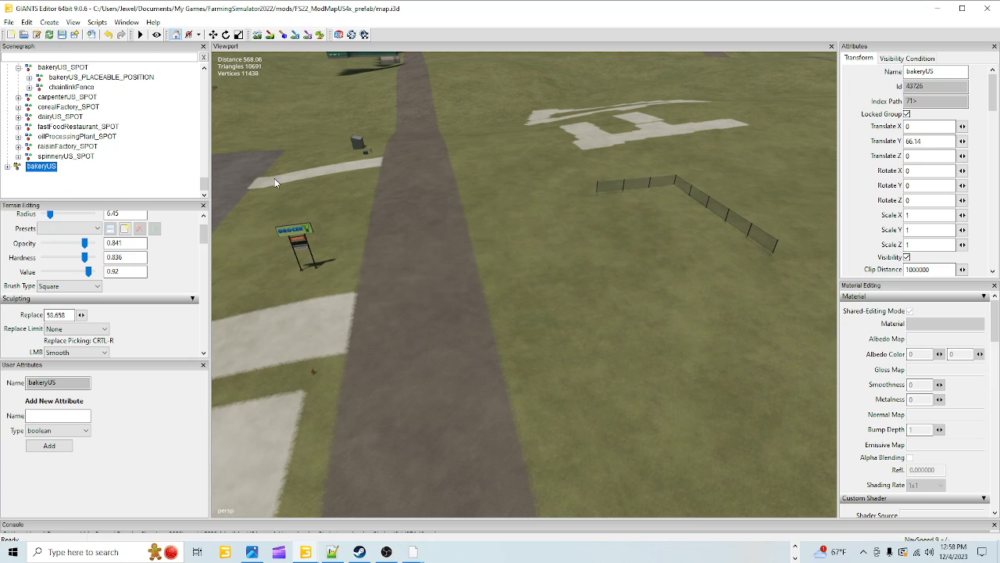
key("ctrl+b")
left_click(677, 239)
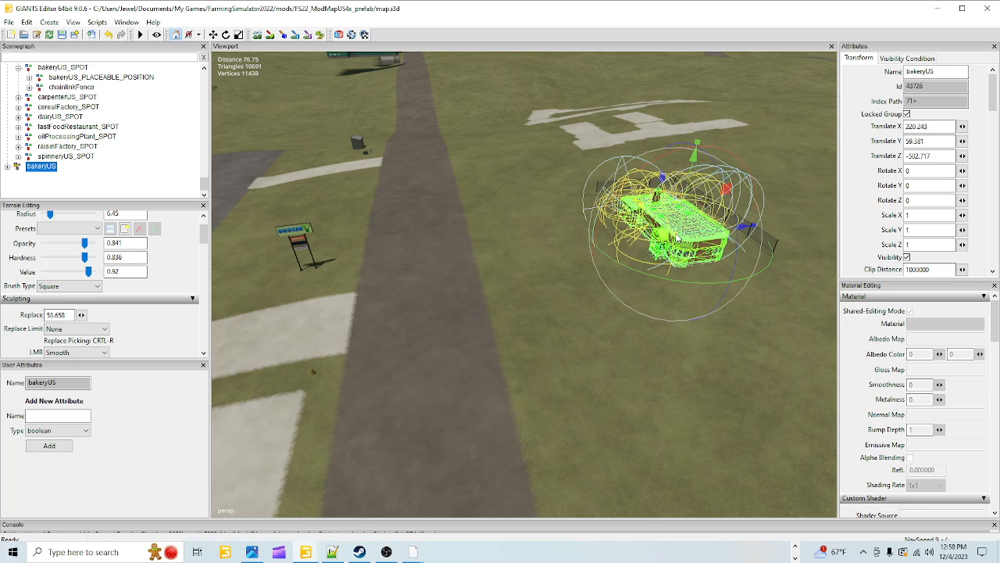
Step: Inspect the placed bakery building up close, checking its walls, base and position relative to the fence
left_click_drag(500, 308, 447, 301, "alt")
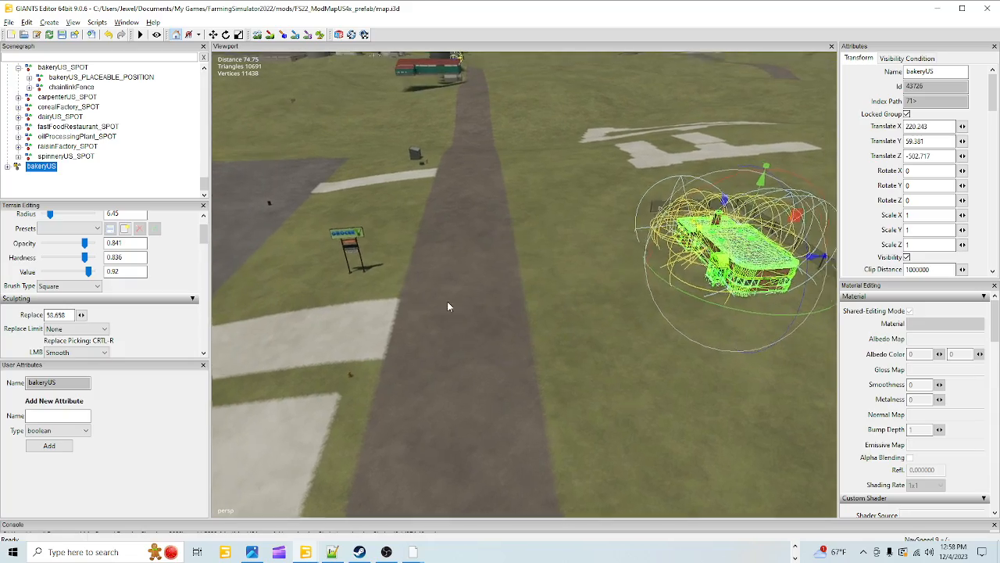
right_click_drag(447, 301, 533, 181, "alt")
left_click_drag(533, 181, 608, 152, "alt")
right_click_drag(422, 238, 463, 178, "alt")
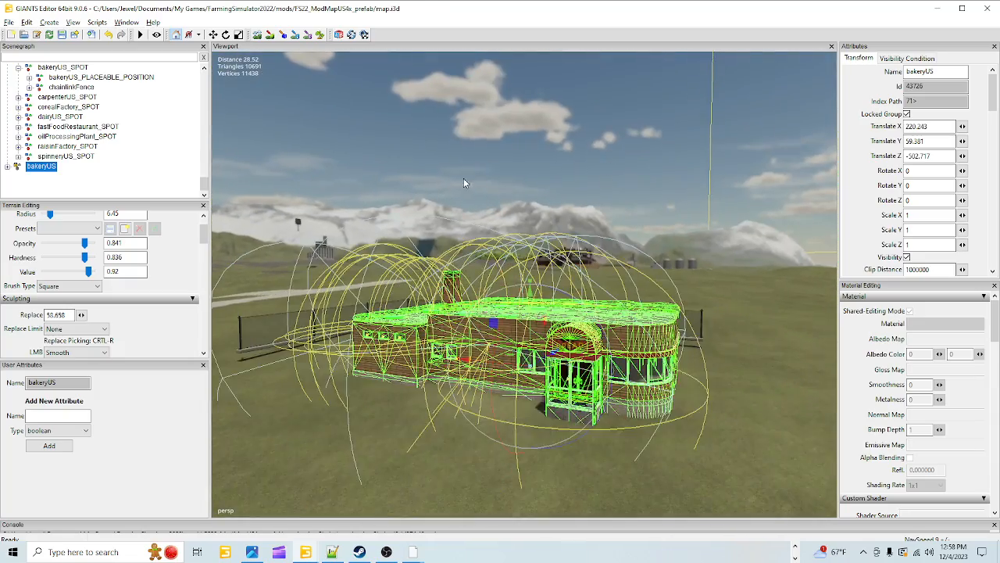
left_click_drag(464, 178, 353, 249, "alt")
right_click_drag(352, 248, 688, 101, "alt")
left_click_drag(687, 102, 659, 150, "alt")
left_click_drag(624, 192, 594, 199, "alt")
right_click_drag(594, 199, 608, 152, "alt")
left_click_drag(610, 157, 724, 128, "alt")
mouse_move(583, 200)
right_mouse_down("alt")
mouse_move(598, 148)
mouse_move(598, 195)
right_mouse_up("alt")
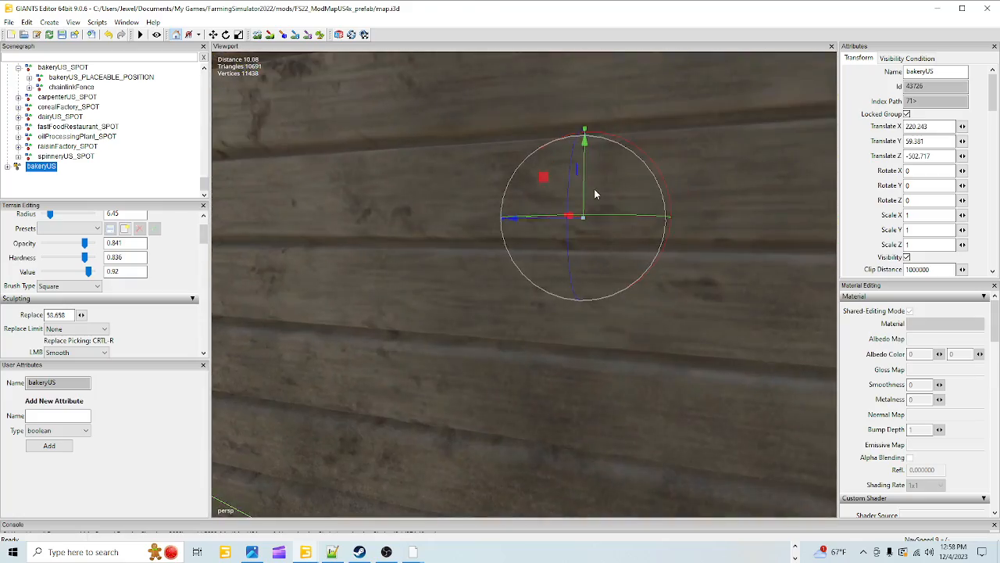
left_click_drag(598, 195, 537, 188, "alt")
right_click_drag(538, 182, 537, 168, "alt")
left_click_drag(537, 169, 518, 239, "alt")
scroll(513, 257, "down", 5)
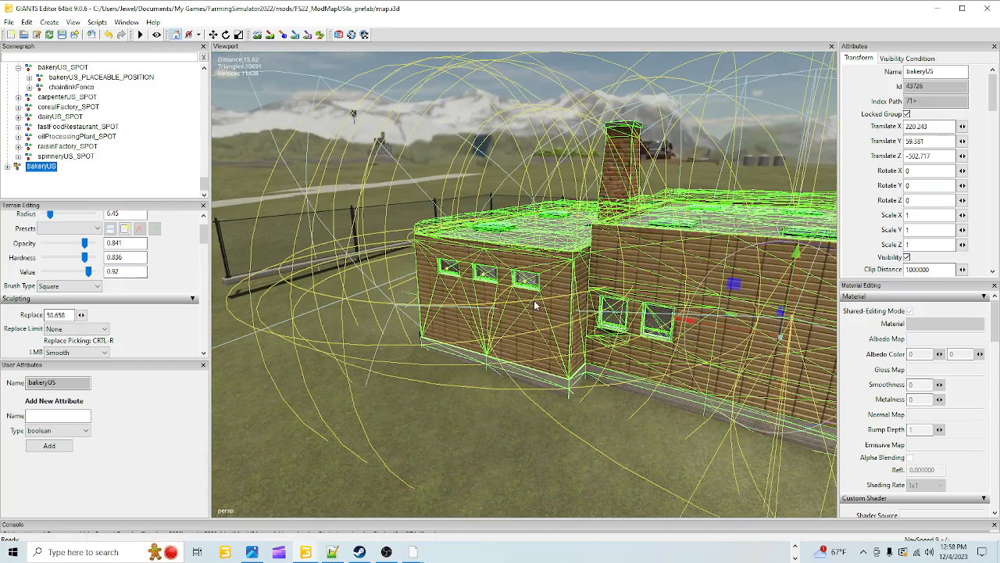
Step: Shift the bakeryUS building along its X axis within the fenced spot to about X 218.724
scroll(536, 304, "down", 6)
left_click_drag(536, 305, 548, 191, "alt")
left_click_drag(642, 281, 708, 290, "alt")
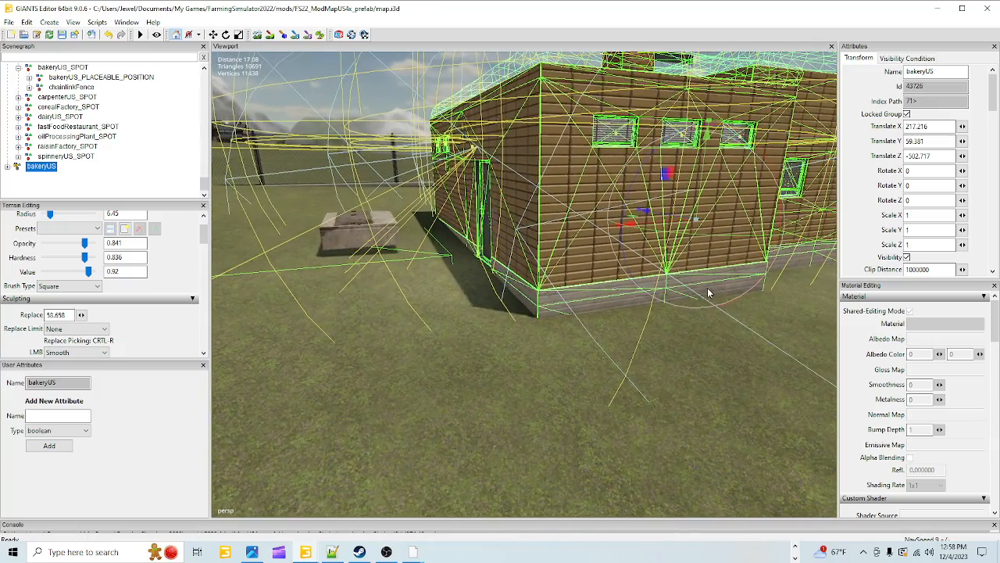
left_click_drag(656, 226, 336, 289, "alt")
scroll(474, 318, "up", 3)
scroll(449, 348, "down", 1)
scroll(372, 317, "up", 3)
scroll(372, 319, "down", 4)
scroll(391, 291, "down", 3)
left_click_drag(420, 292, 407, 312, "alt")
scroll(399, 381, "down", 5)
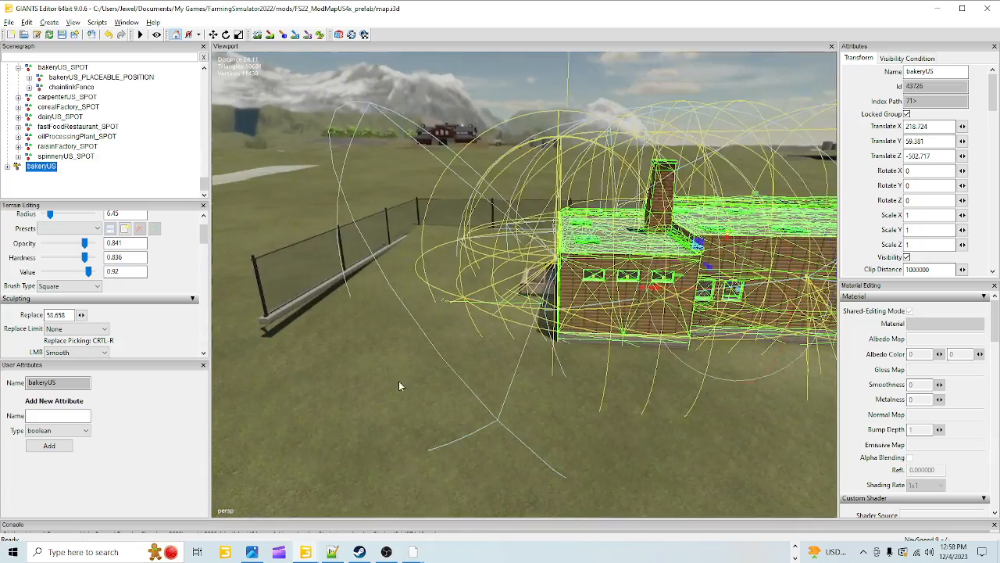
Step: Slide the bakeryUS building along its Z axis, away from the rear fence, to about Z -513.374
left_click_drag(428, 350, 461, 341, "alt")
scroll(462, 342, "down", 5)
left_click_drag(493, 278, 509, 382, "alt")
middle_click_drag(510, 383, 612, 188, "alt")
left_click_drag(612, 188, 564, 354, "alt")
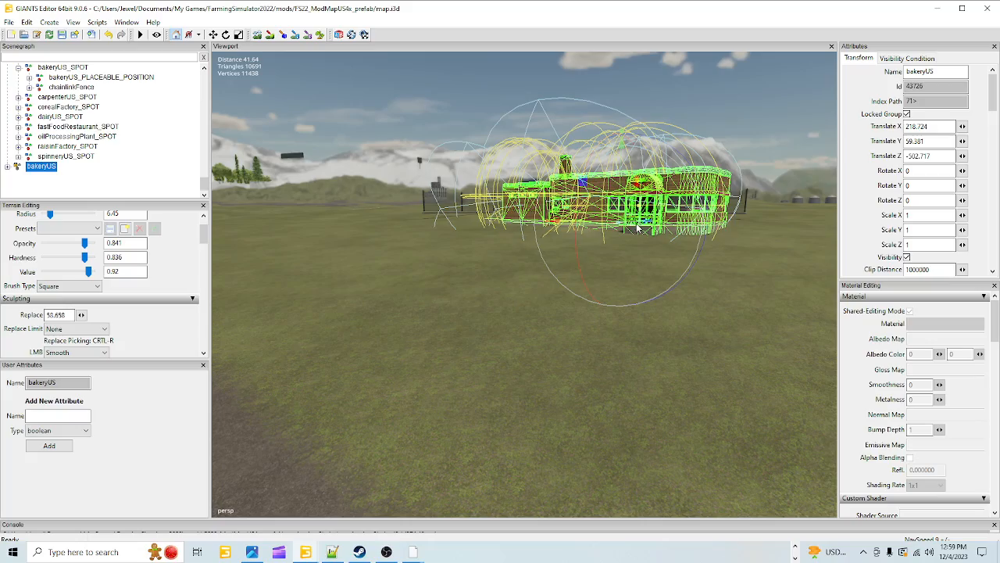
left_click_drag(635, 222, 465, 451, "alt")
scroll(466, 451, "down", 3)
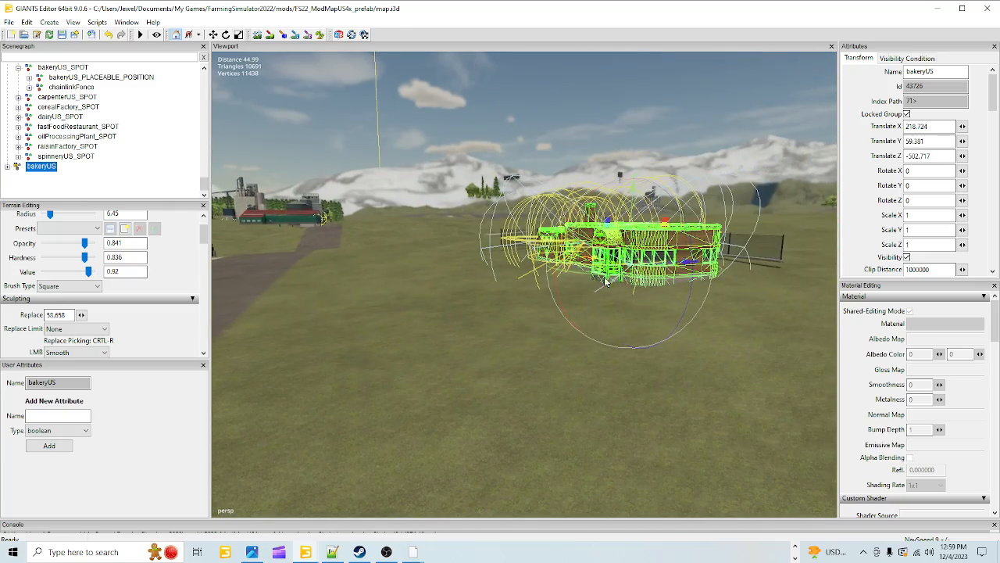
left_click_drag(658, 266, 660, 307)
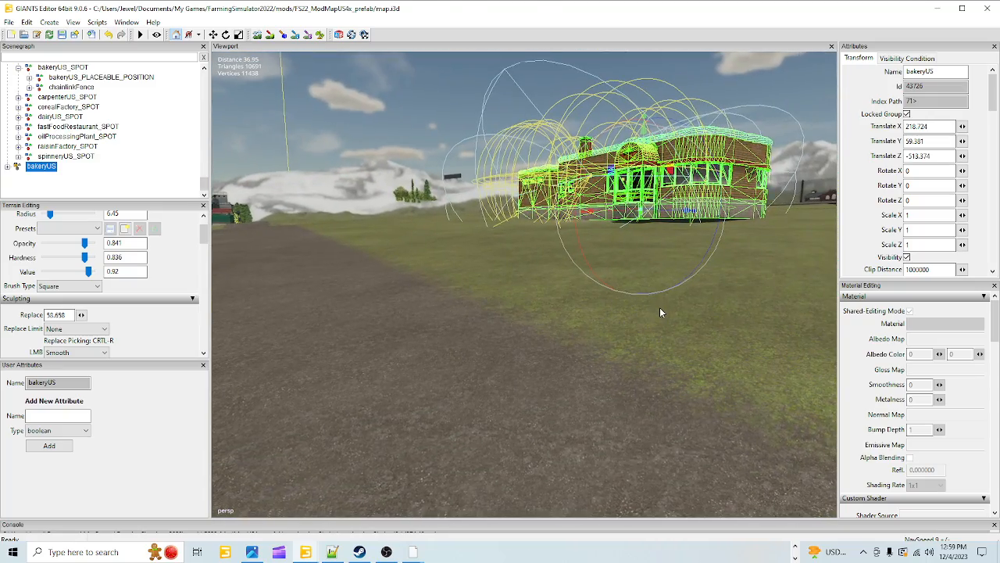
Step: Lower the bakeryUS building on its Y axis to about Y 59.079
left_click_drag(554, 414, 563, 352, "alt")
scroll(571, 311, "up", 1)
left_click_drag(570, 311, 583, 401, "alt")
right_click_drag(583, 401, 523, 456, "alt")
left_click_drag(523, 453, 574, 398, "alt")
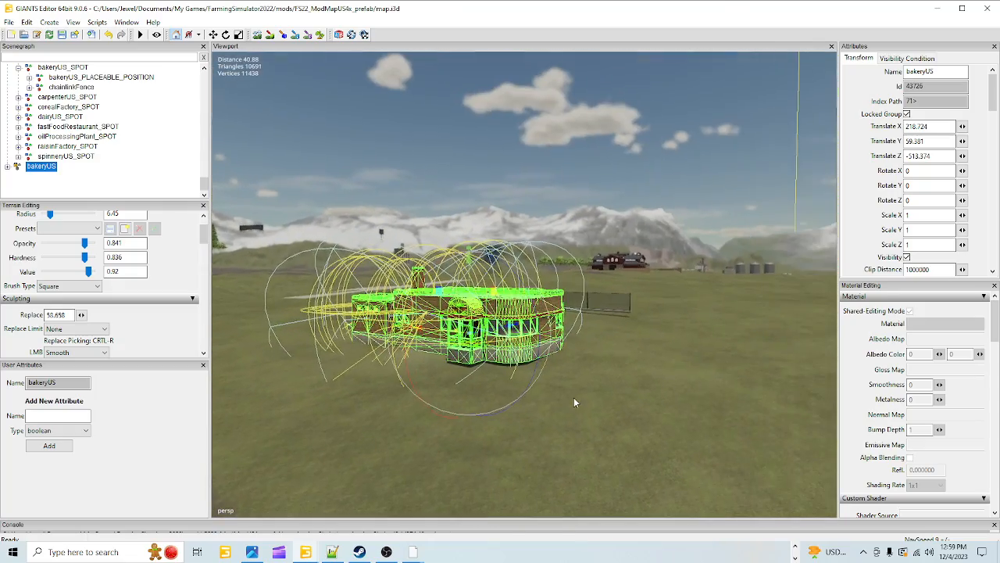
scroll(598, 352, "up", 2)
left_click_drag(605, 346, 508, 272, "alt")
left_click_drag(508, 269, 507, 271)
middle_click_drag(508, 269, 383, 399)
middle_click_drag(398, 339, 758, 346)
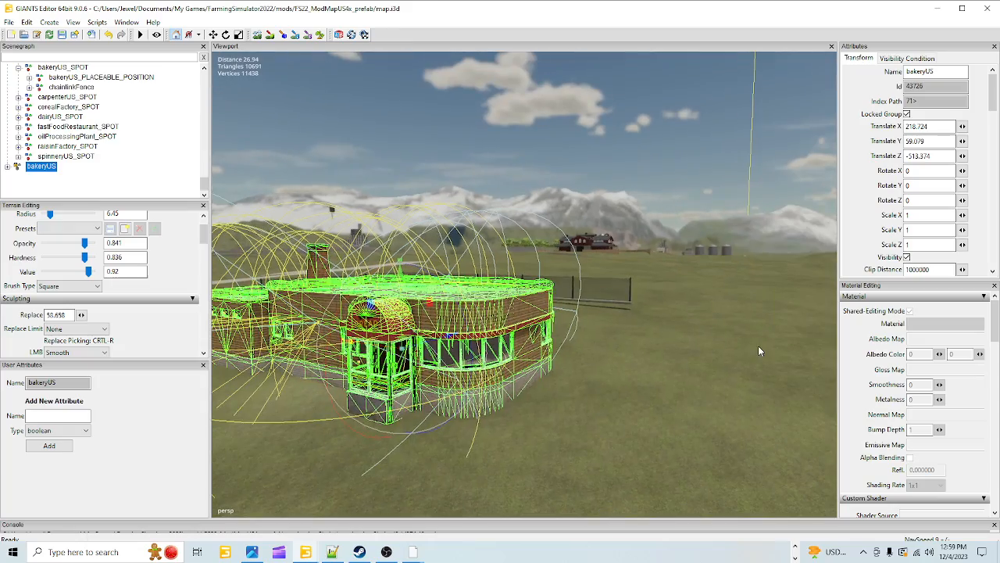
Step: Examine the bakery's base height against the road and the grocery entrance across from it
scroll(508, 394, "up", 5)
scroll(447, 385, "up", 2)
left_click_drag(428, 375, 489, 461, "alt")
right_click_drag(490, 458, 417, 542, "alt")
left_click_drag(500, 461, 537, 422, "alt")
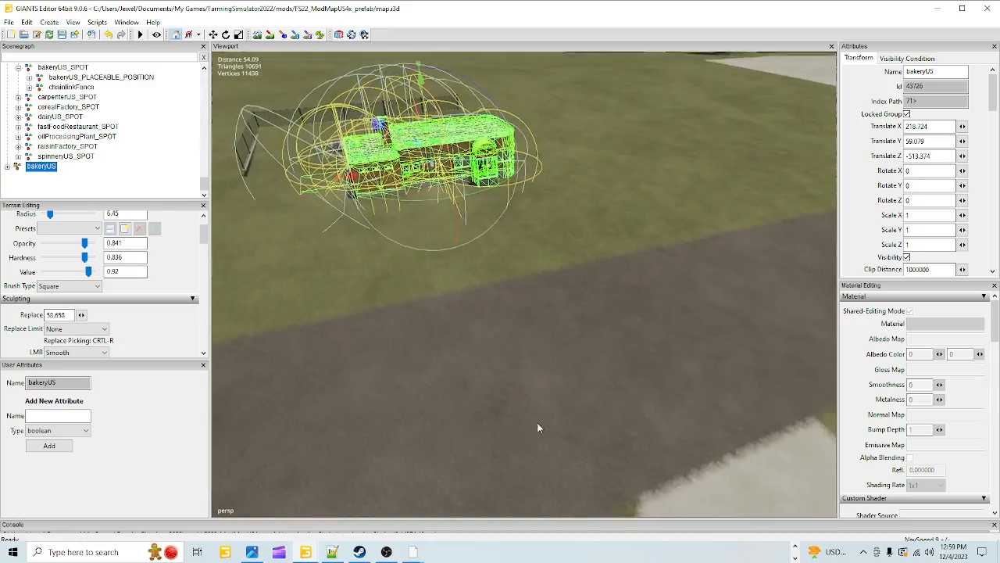
middle_click_drag(536, 422, 640, 152, "alt")
left_click_drag(640, 152, 524, 257, "alt")
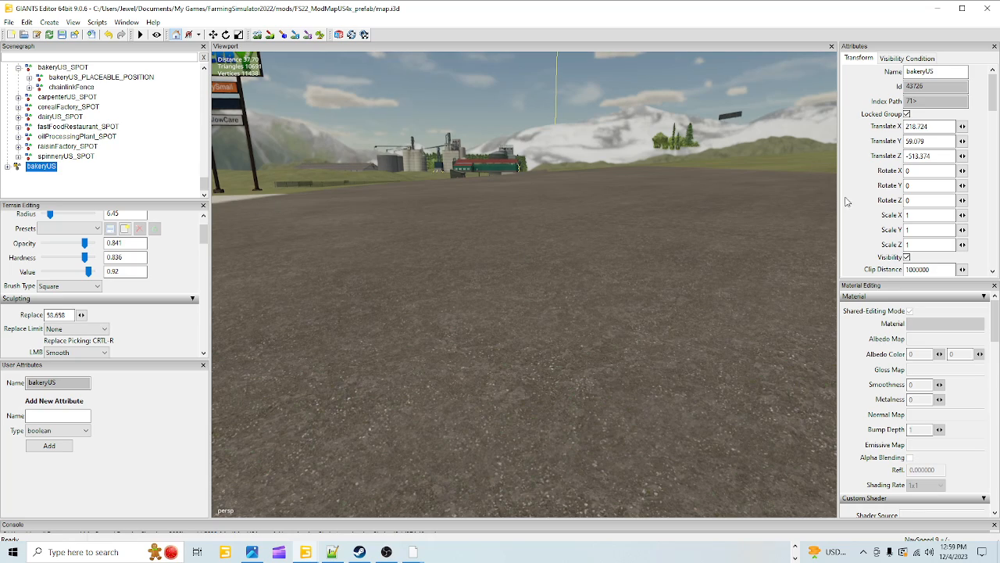
left_click_drag(655, 226, 629, 209, "alt")
right_click_drag(629, 209, 483, 405, "alt")
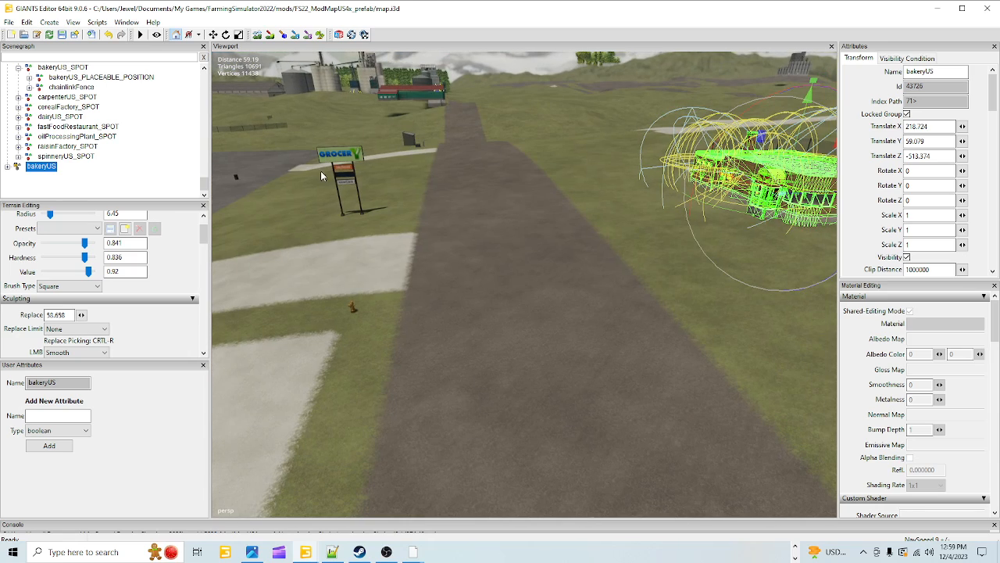
Step: Level the road by the grocery with the Replace brush, using a picked terrain height of 56.313 and a radius of 8.45
left_click(74, 351)
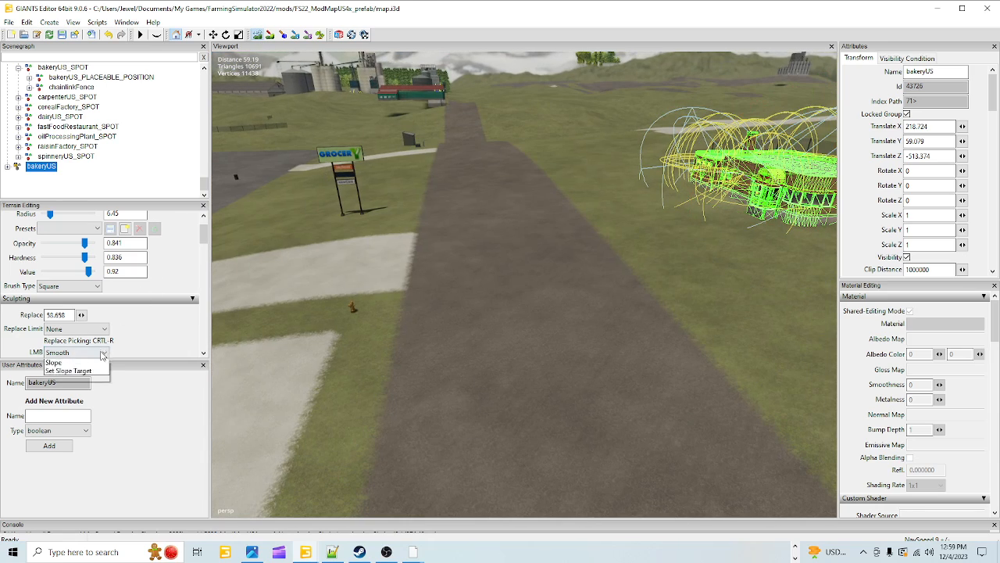
left_click(78, 373)
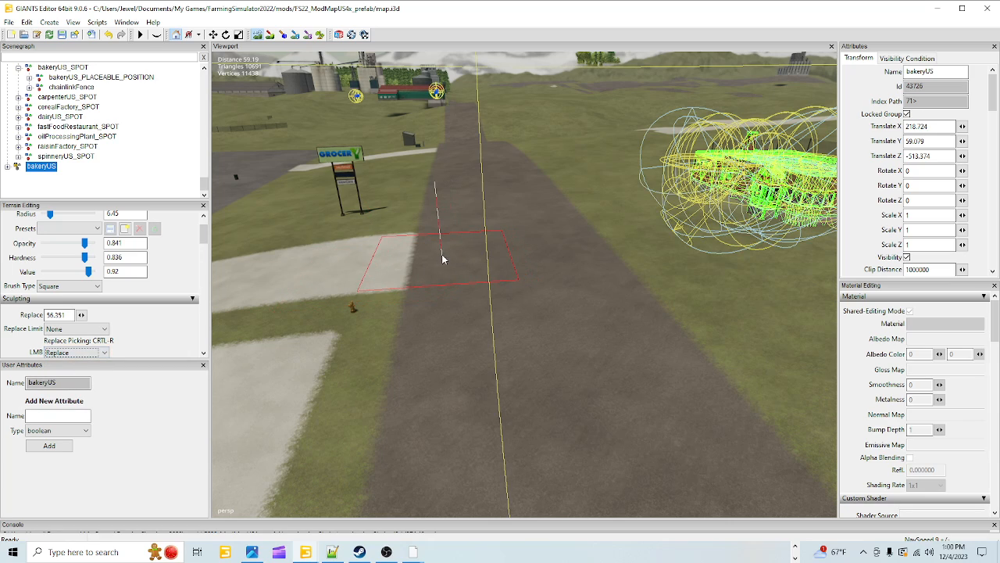
key("ctrl+r")
scroll(536, 267, "up", 2)
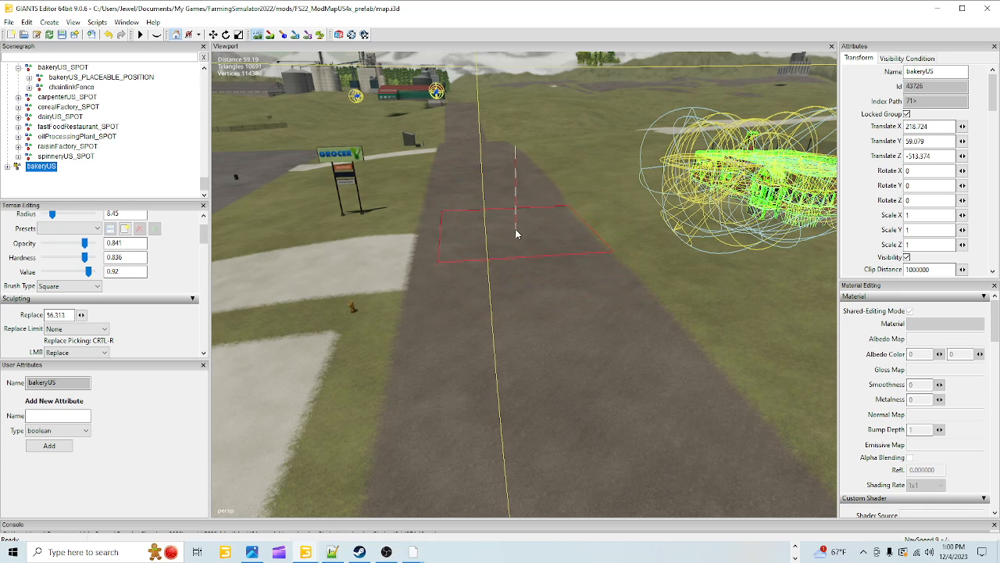
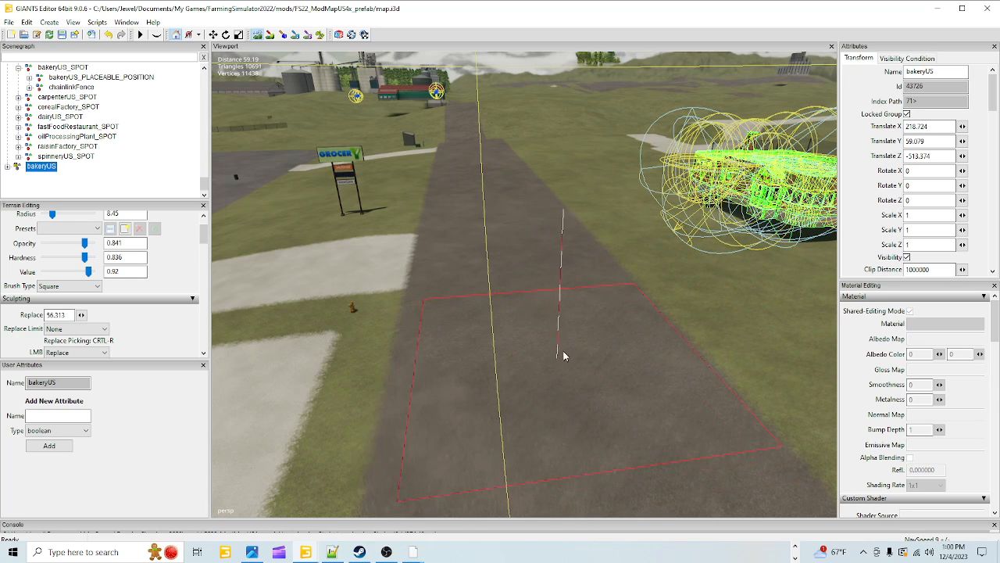
left_click(257, 36)
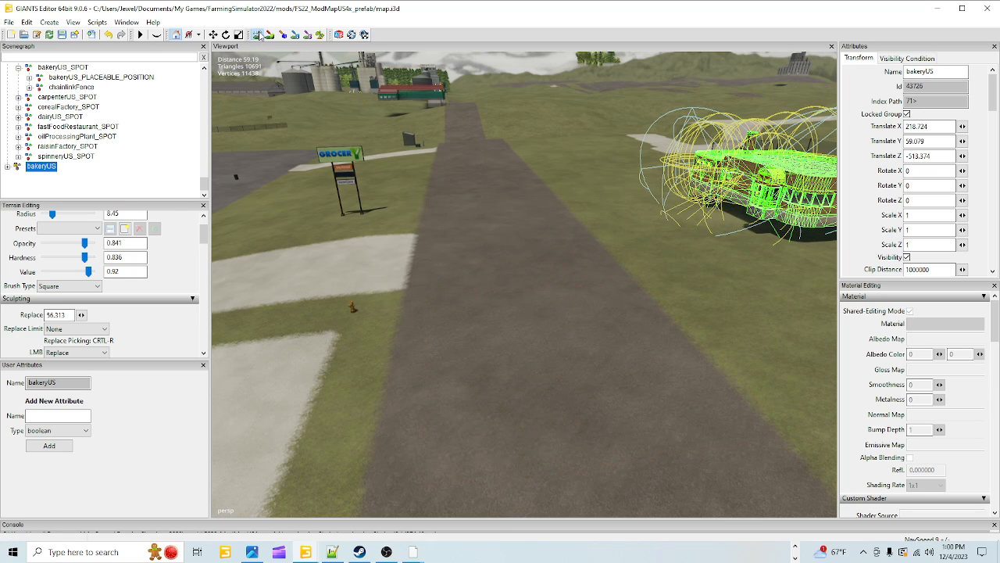
Step: Review the leveled road beside the grocery and undo the last terrain edit
left_click_drag(483, 244, 544, 312, "alt")
left_click_drag(538, 348, 577, 344, "alt")
scroll(578, 344, "down", 3)
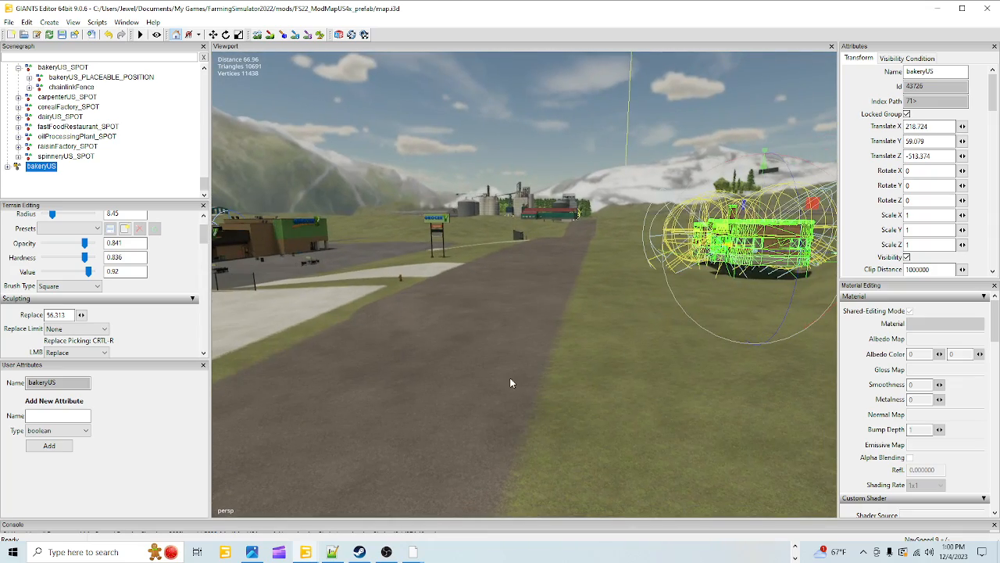
left_click(109, 35)
Step: Inspect the road surface and its edges near the grocery driveways for uneven height
left_click_drag(294, 276, 422, 347, "alt")
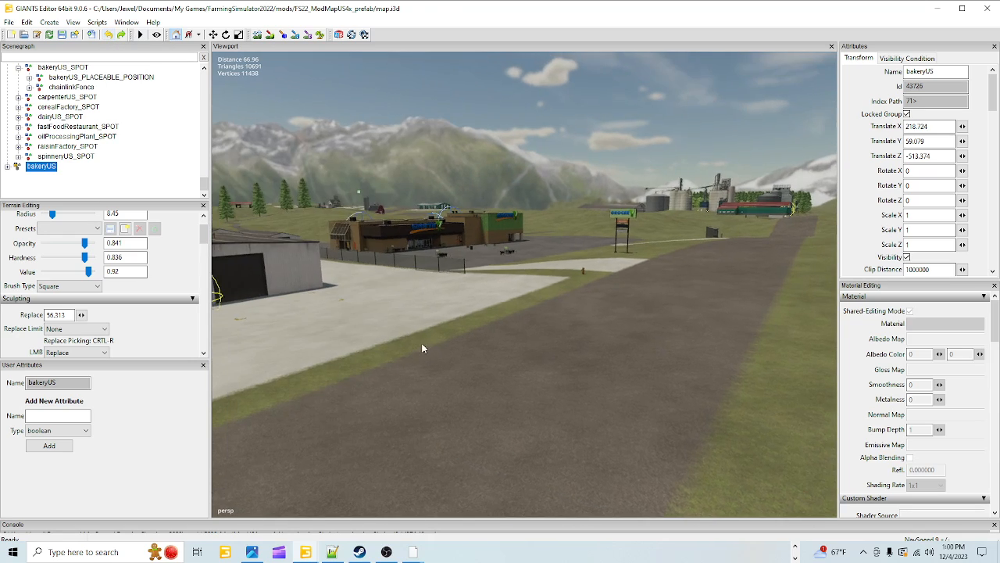
right_click_drag(422, 346, 646, 107, "alt")
left_click_drag(645, 107, 689, 293, "alt")
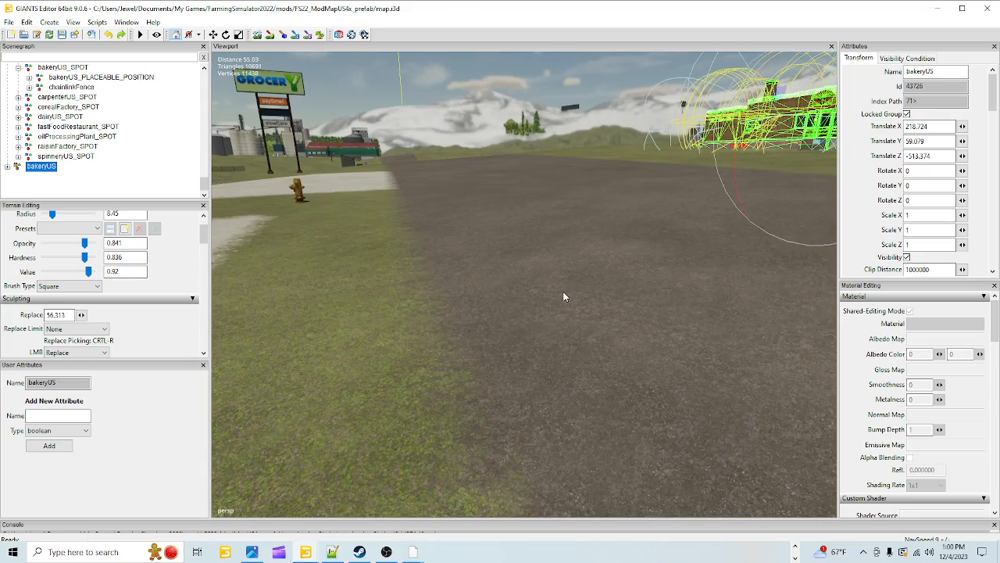
left_click_drag(563, 292, 455, 281, "alt")
right_click_drag(456, 281, 445, 330, "alt")
left_click_drag(445, 330, 590, 301, "alt")
left_click_drag(524, 361, 417, 359, "alt")
right_click_drag(417, 360, 465, 270, "alt")
left_click_drag(465, 269, 518, 266, "alt")
right_click_drag(517, 272, 477, 343, "alt")
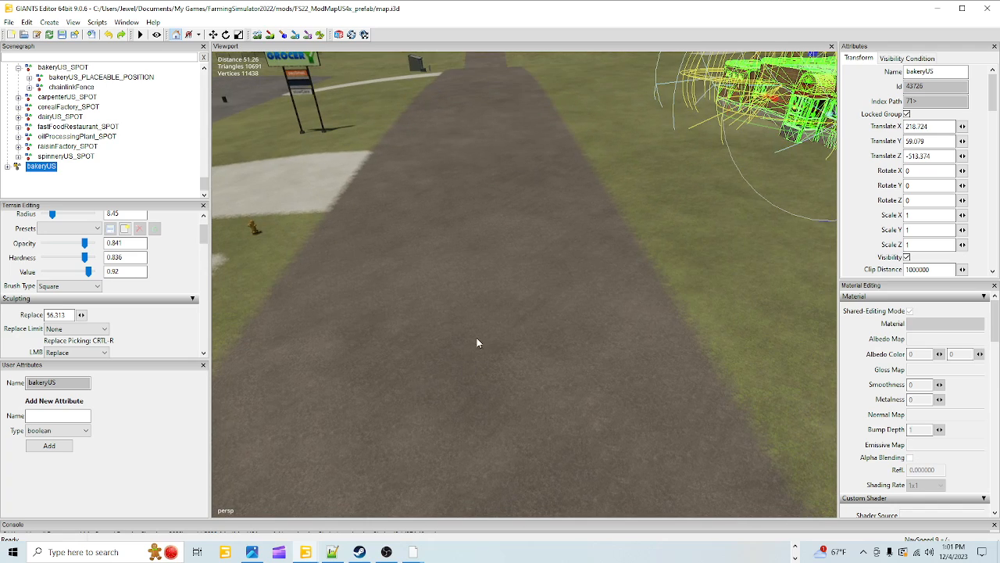
Step: Switch the terrain sculpting brush to Smooth and smooth the road surface in front of the grocery
left_click(257, 34)
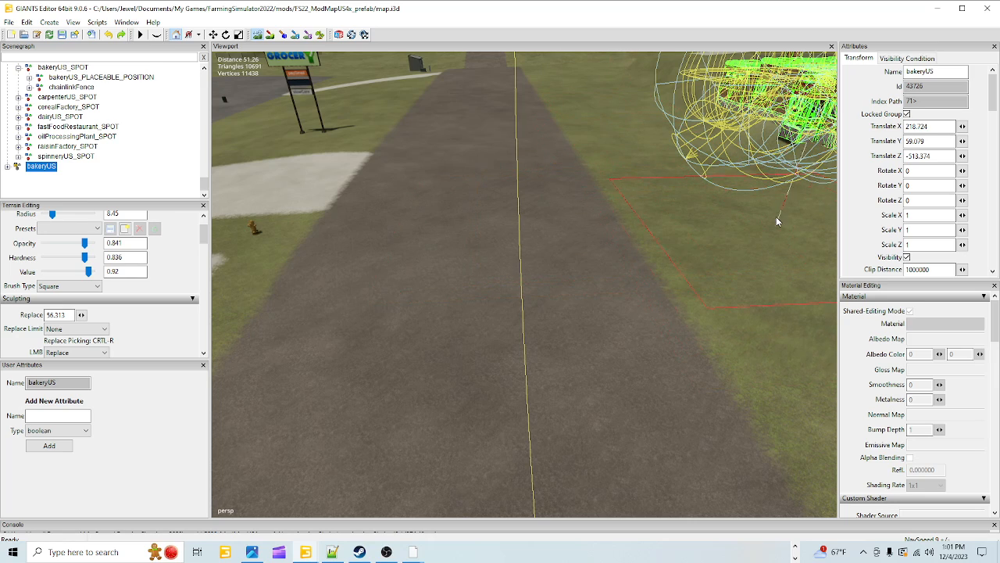
left_click(256, 34)
scroll(456, 310, "up", 6)
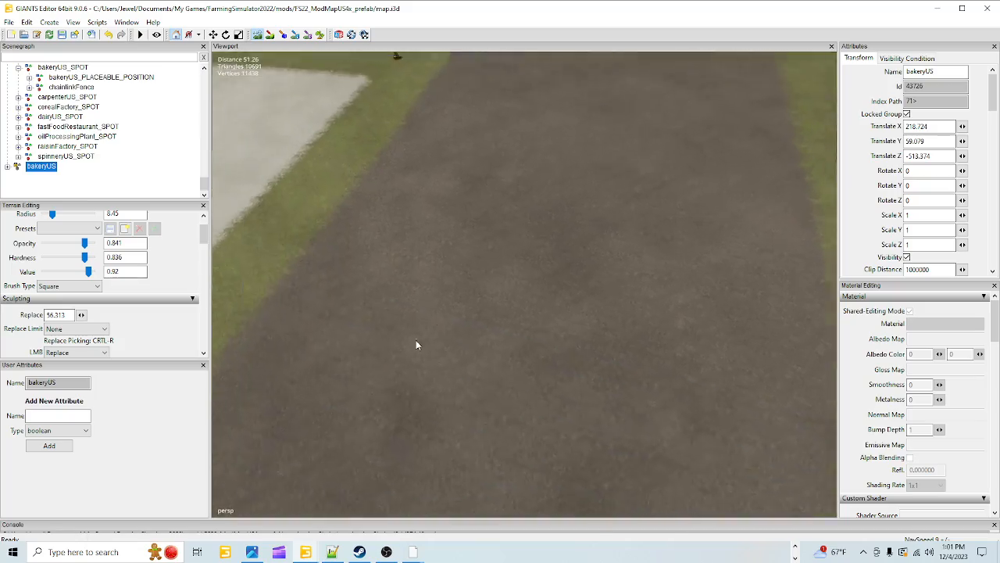
scroll(410, 226, "down", 4)
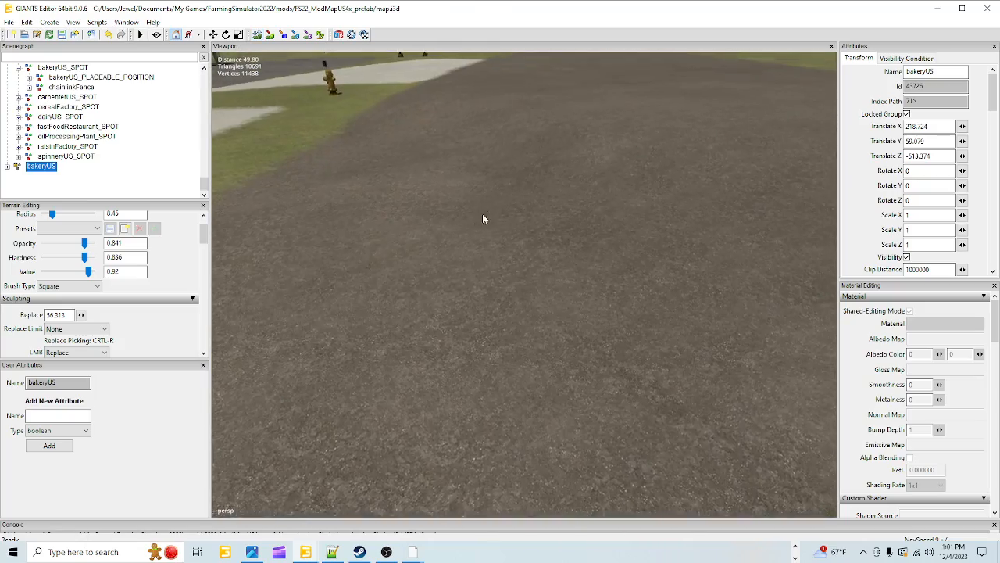
left_click_drag(483, 217, 539, 412, "alt")
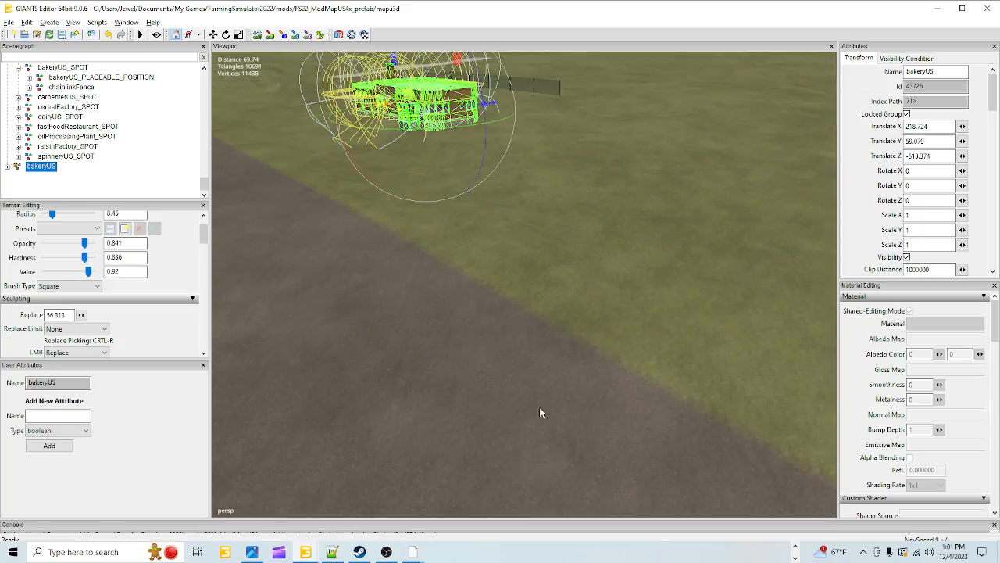
scroll(497, 286, "up", 3)
left_click_drag(497, 286, 404, 289, "alt")
scroll(404, 289, "down", 3)
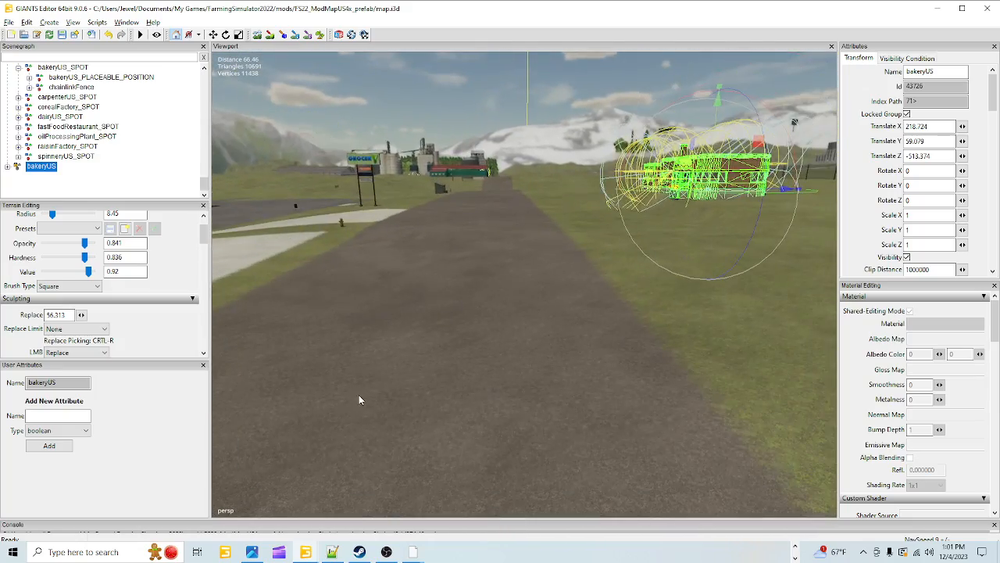
left_click(257, 35)
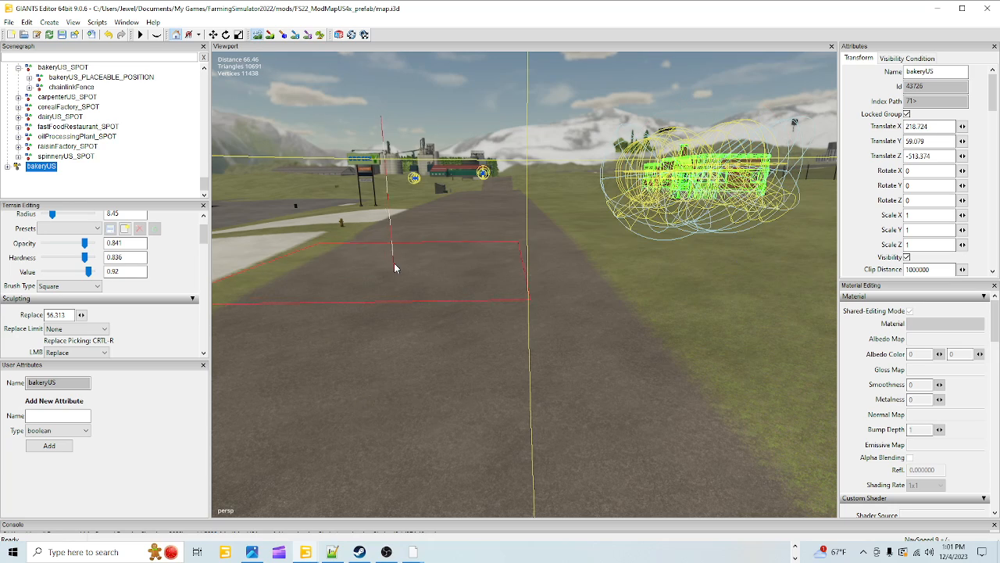
left_click(104, 352)
left_click(71, 371)
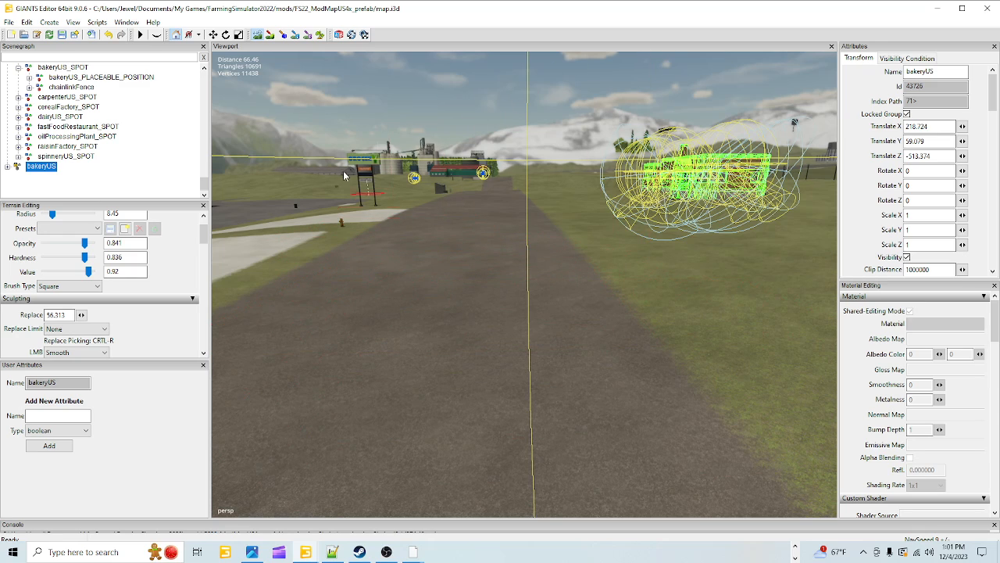
left_click(256, 34)
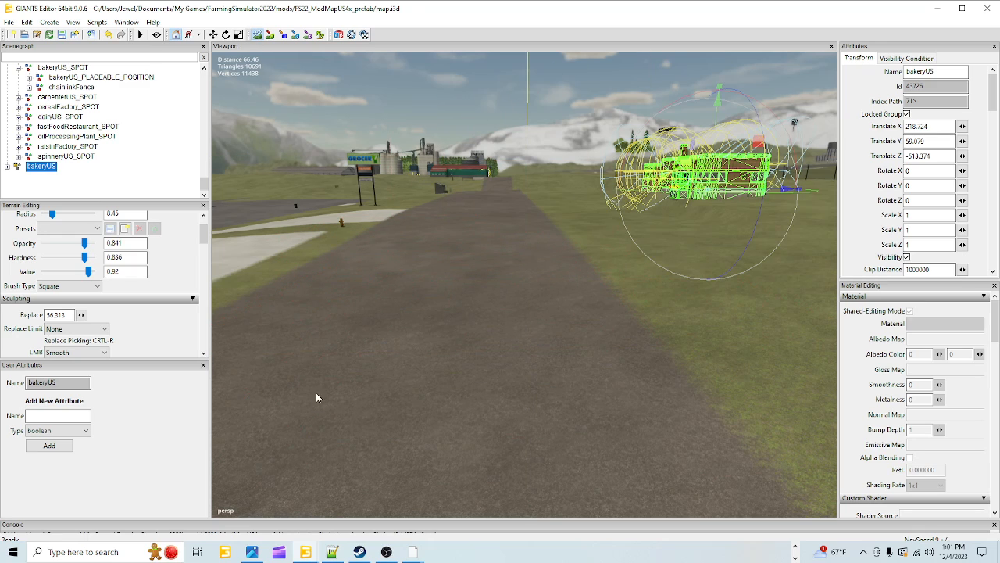
Step: Level the grass under and around the bakery building with the Replace brush at height 56.313
left_click_drag(316, 392, 476, 391, "alt")
right_click_drag(425, 264, 473, 297, "alt")
left_click_drag(473, 298, 394, 364, "alt")
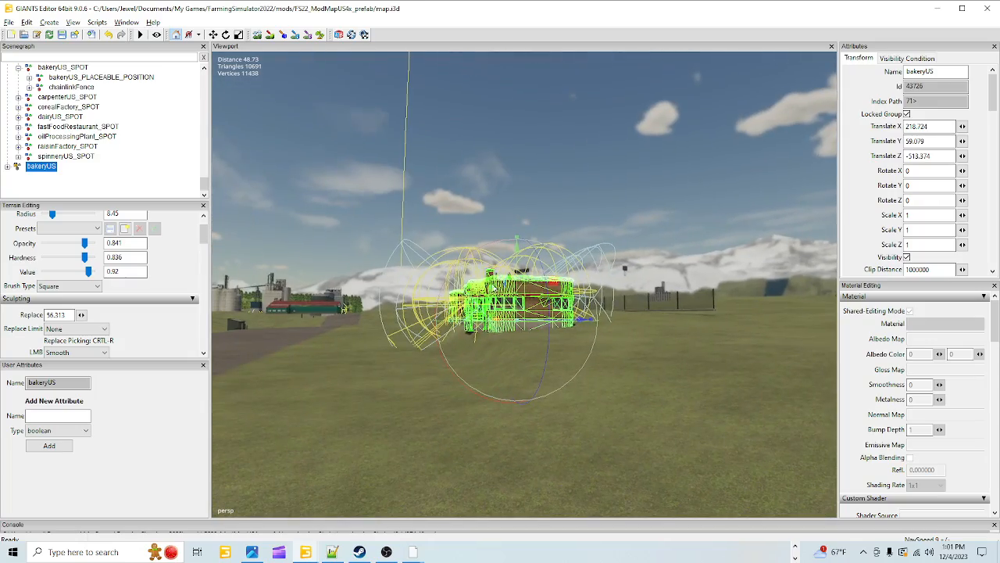
right_click_drag(335, 404, 399, 390, "alt")
left_click_drag(399, 391, 458, 325, "alt")
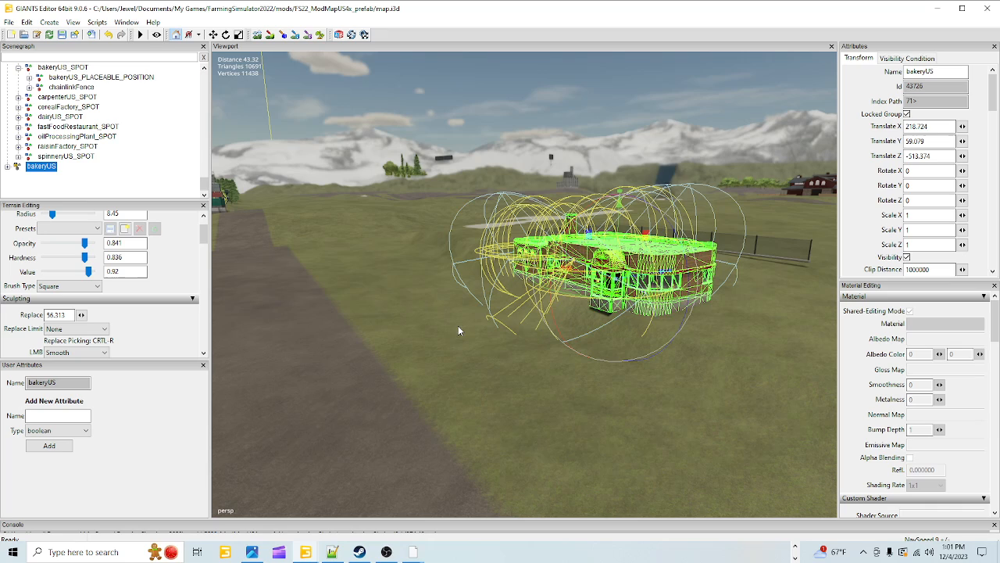
left_click(259, 35)
left_click(102, 352)
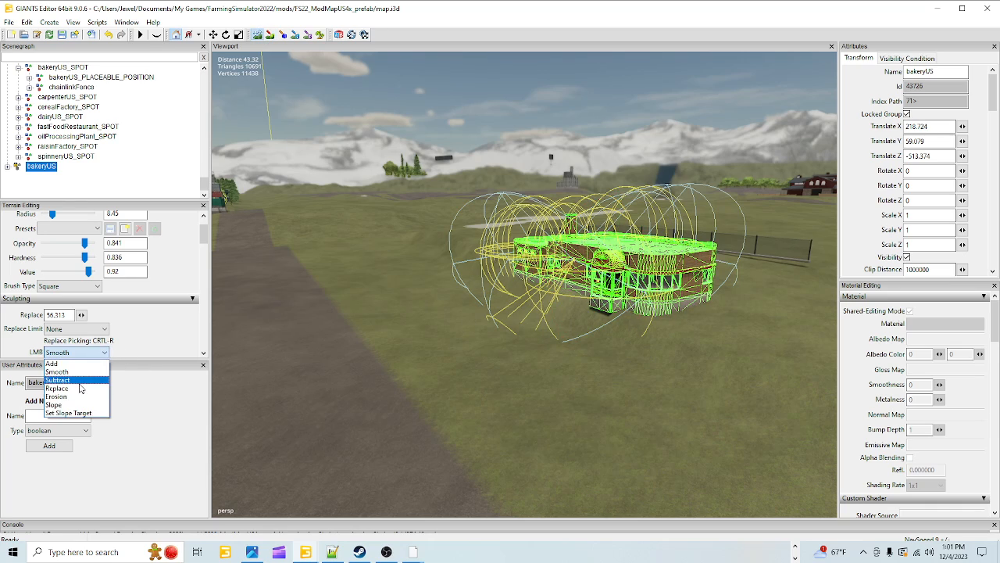
left_click(59, 388)
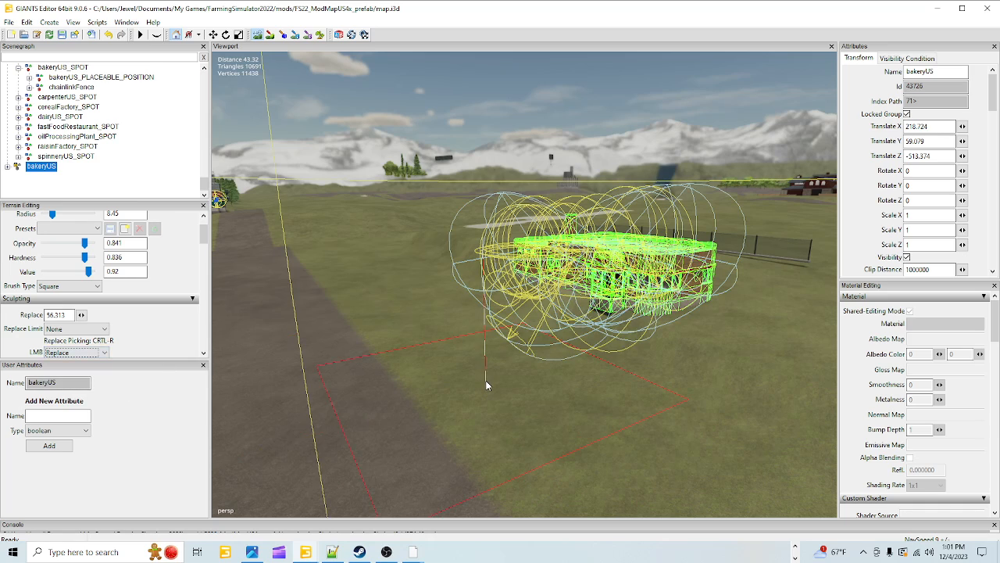
mouse_move(564, 343)
left_mouse_down()
mouse_move(643, 338)
mouse_move(685, 376)
mouse_move(706, 328)
mouse_move(691, 312)
mouse_move(524, 292)
left_mouse_up()
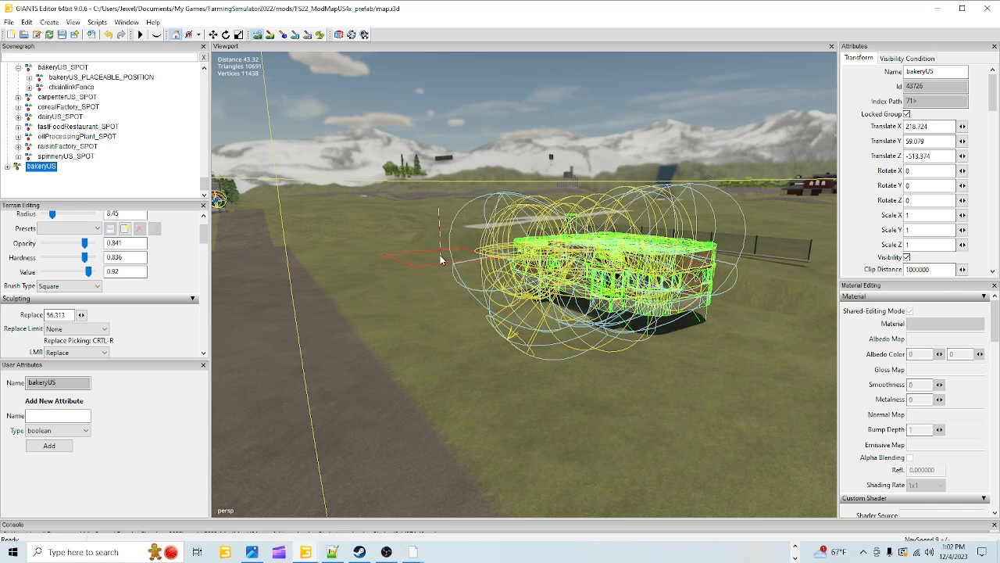
left_click_drag(429, 258, 555, 250)
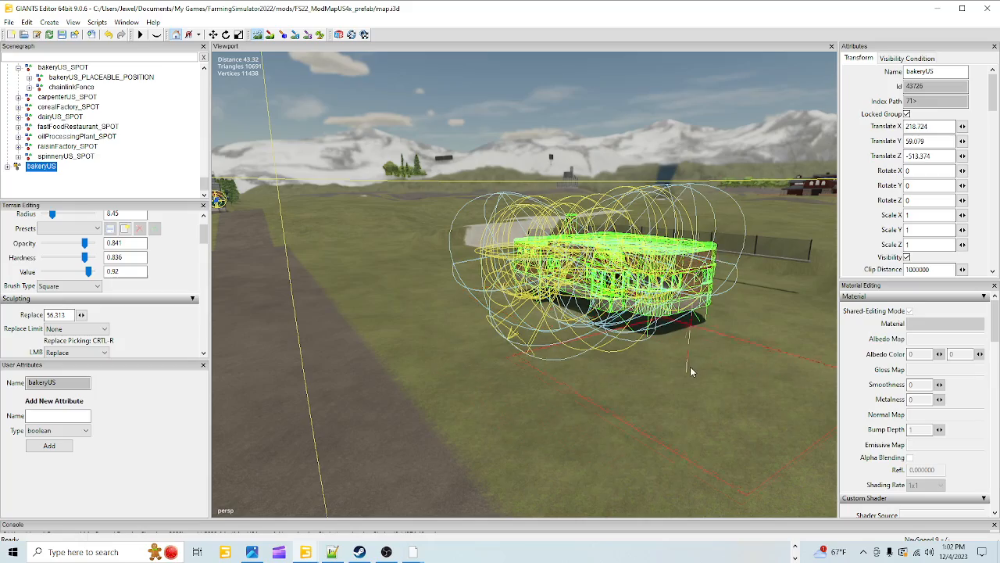
left_click(259, 35)
Step: Level the uneven ground between the bakery and the pale ground patch with the Replace brush at height 56.313
left_click_drag(481, 450, 455, 504, "alt")
scroll(512, 387, "down", 2)
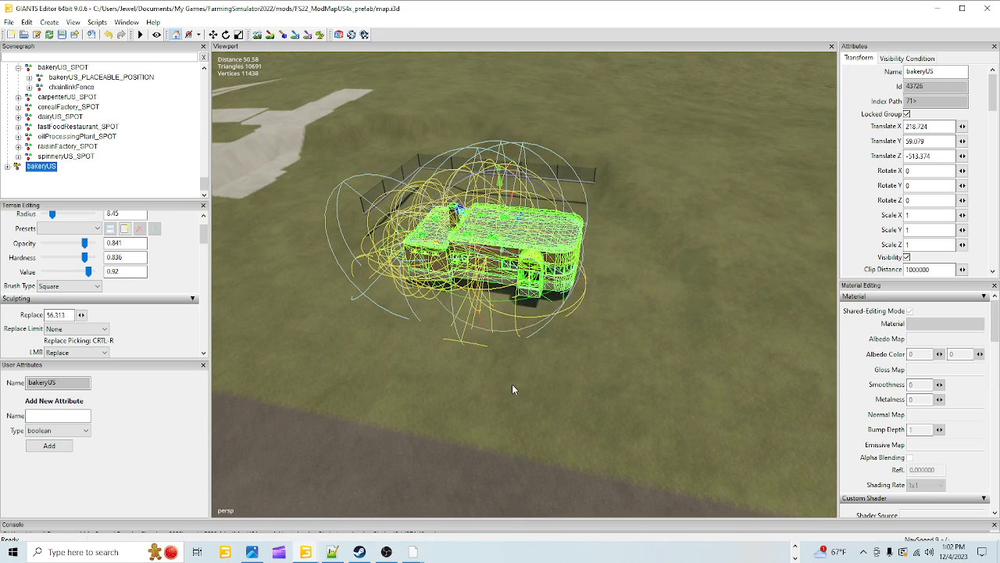
left_click(259, 35)
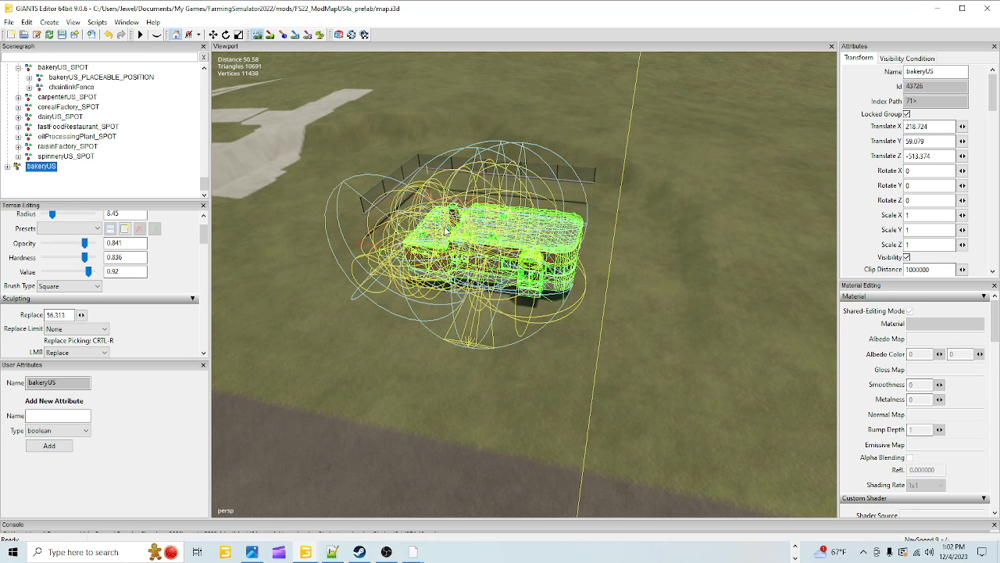
left_click(257, 35)
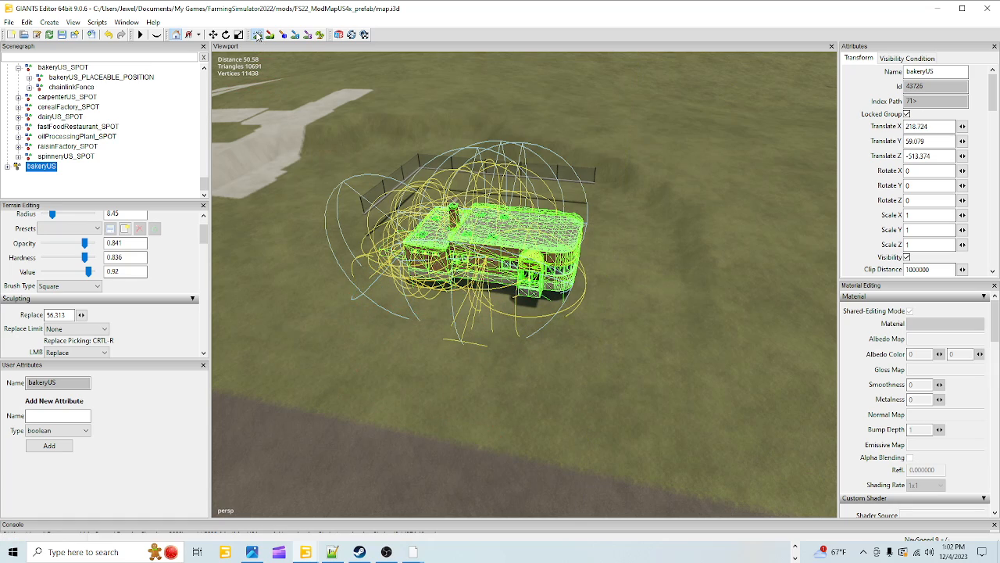
left_click_drag(469, 187, 368, 155, "alt")
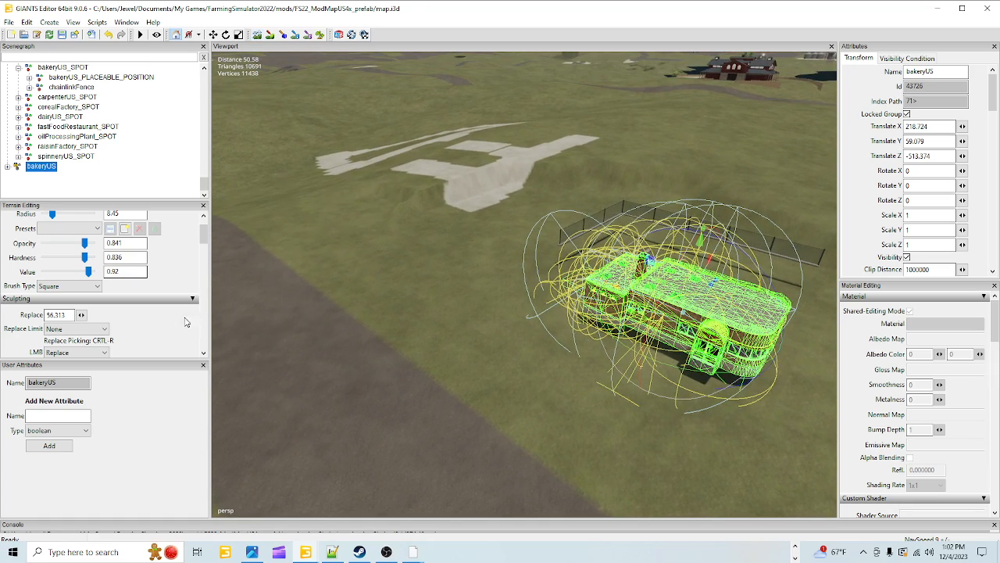
left_click(257, 35)
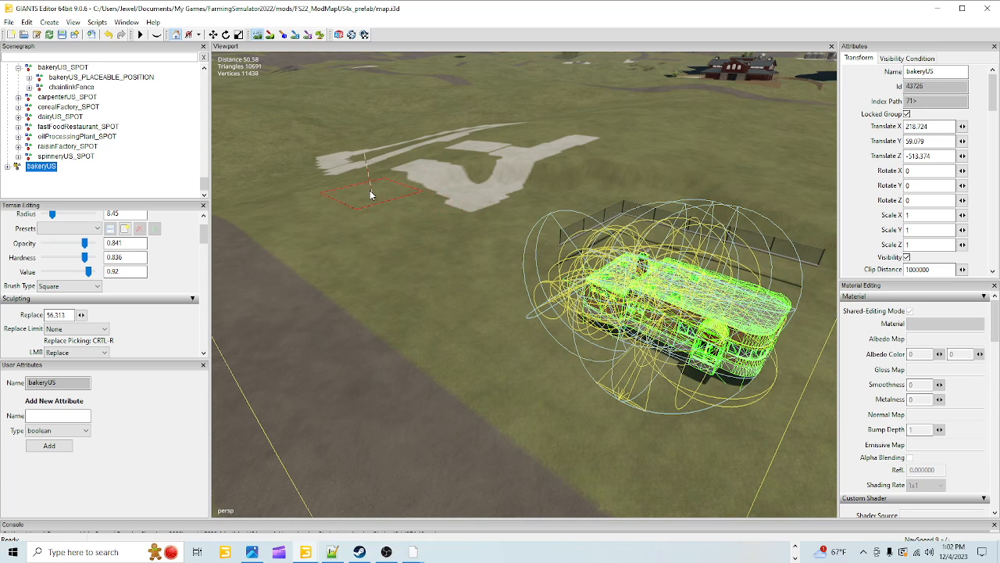
Step: Try the Subtract sculpting brush on the terrain beside the pale ground patch and undo the stroke
left_click(90, 353)
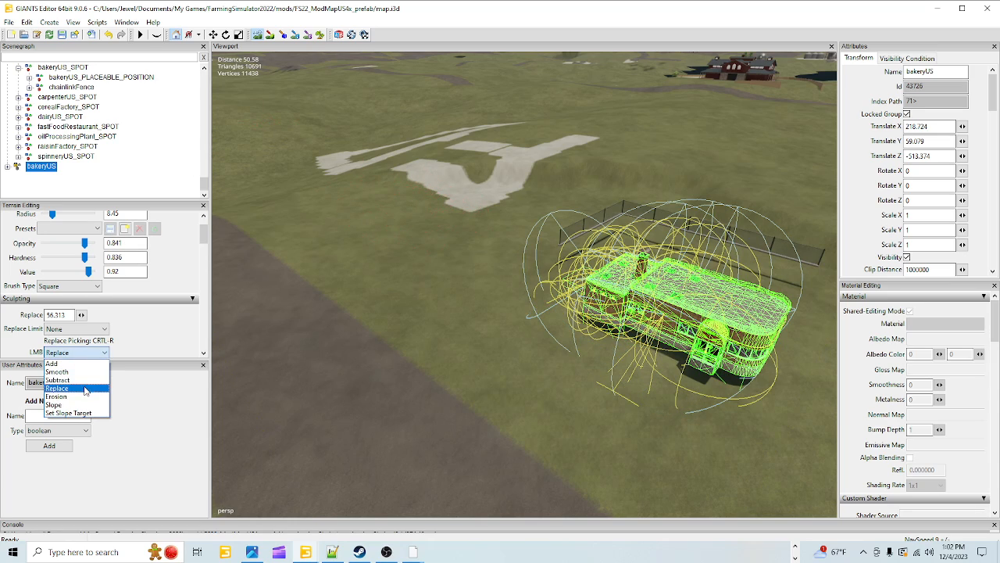
left_click(58, 380)
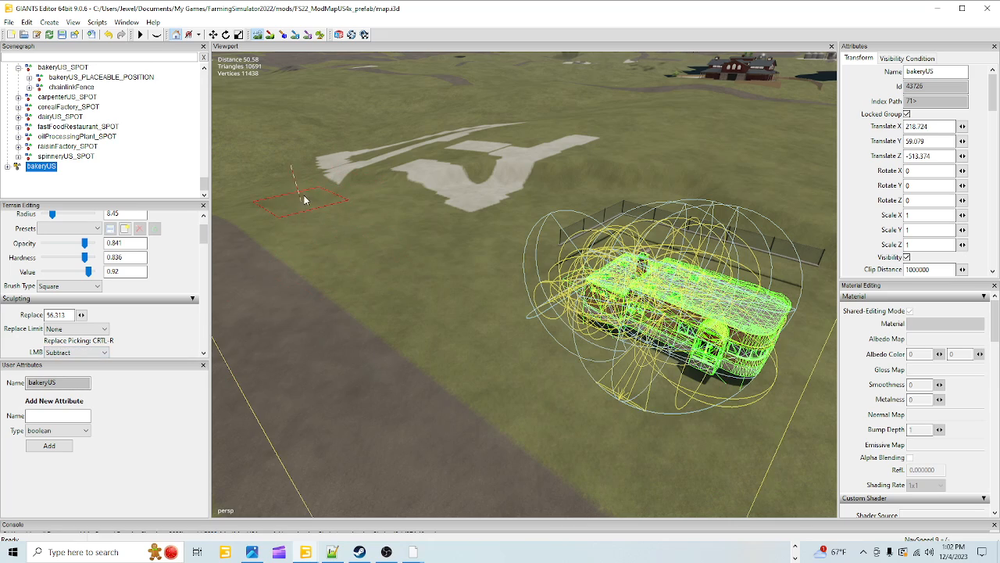
left_click(110, 35)
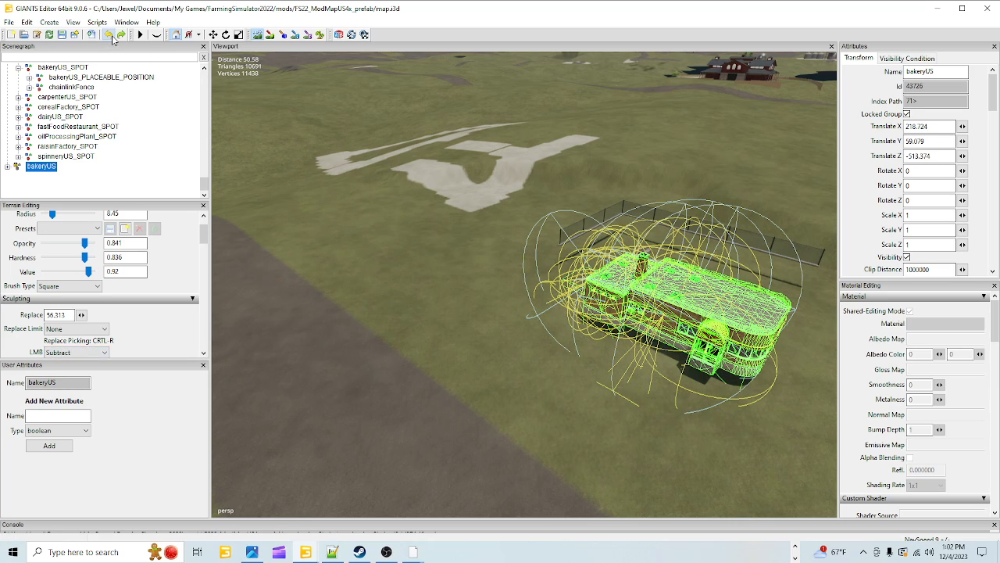
Step: Switch the sculpting brush to Smooth and smooth the terrain around the pale ground patch and the grass near the bakery
left_click(78, 355)
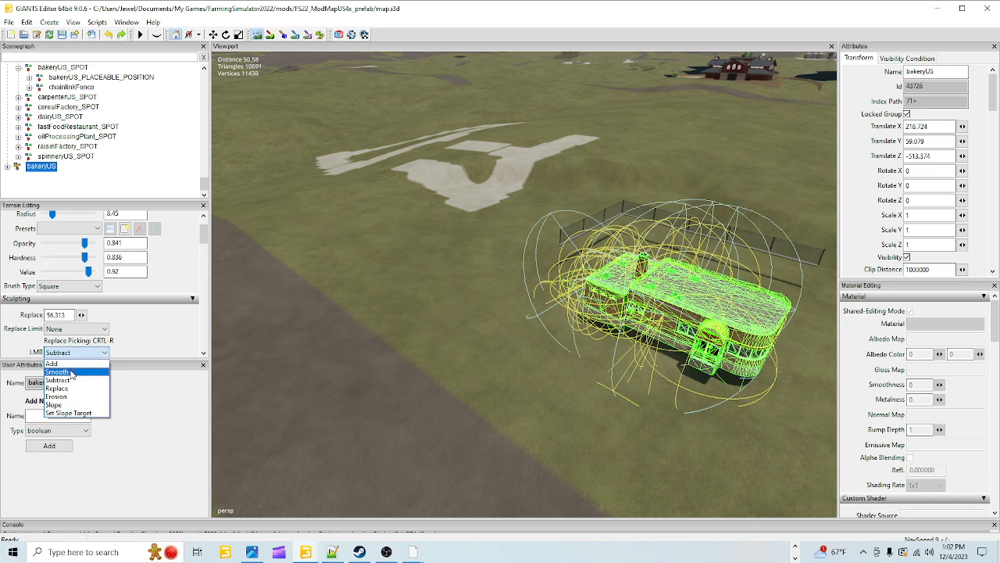
left_click(72, 372)
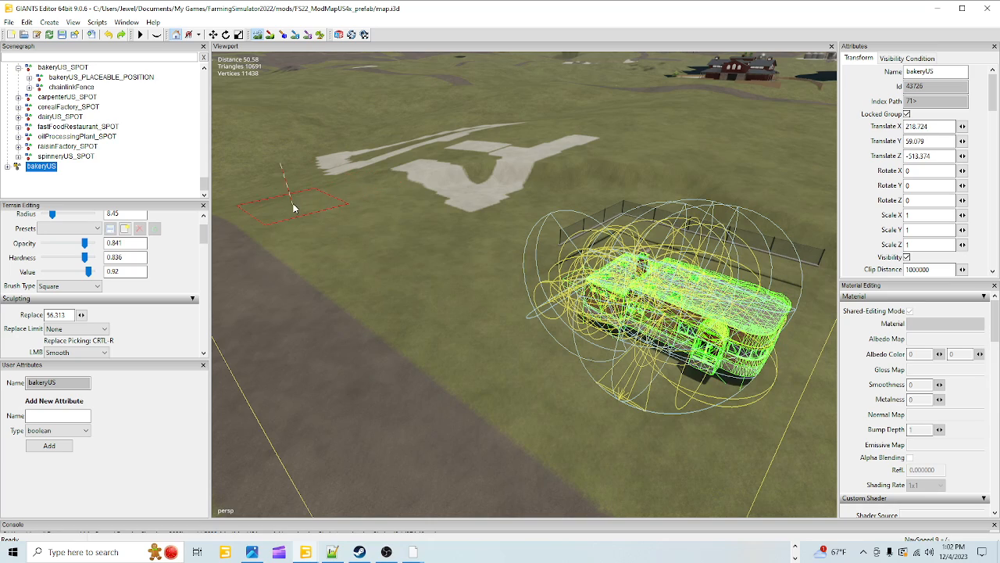
mouse_move(505, 163)
left_mouse_down()
mouse_move(507, 175)
mouse_move(526, 148)
left_mouse_up()
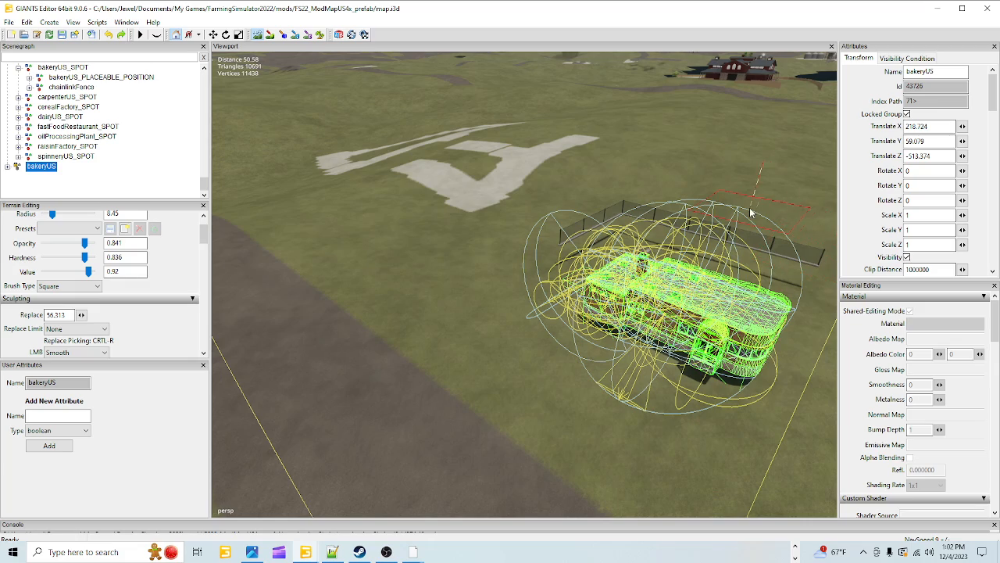
left_click(260, 34)
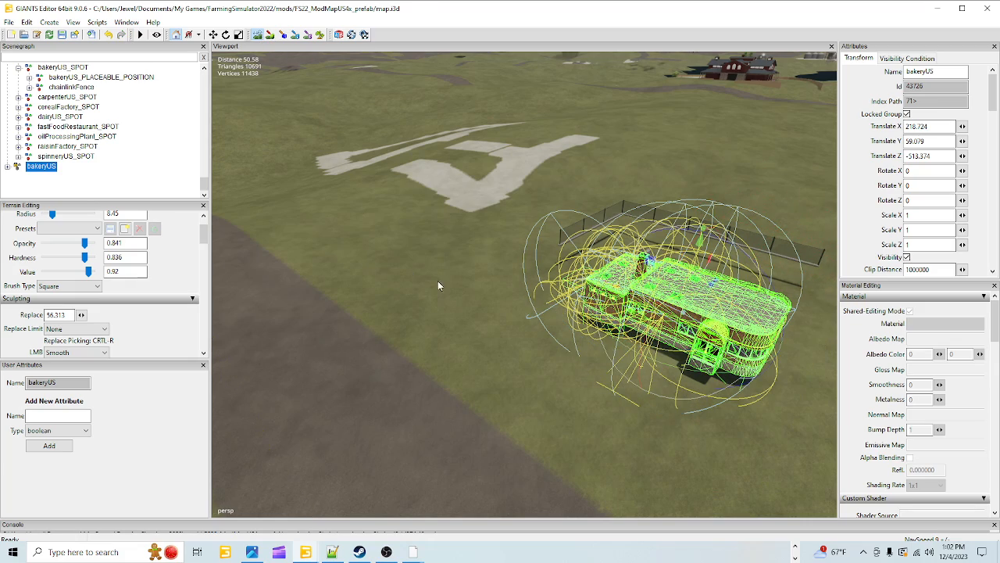
left_click_drag(437, 281, 545, 291, "alt")
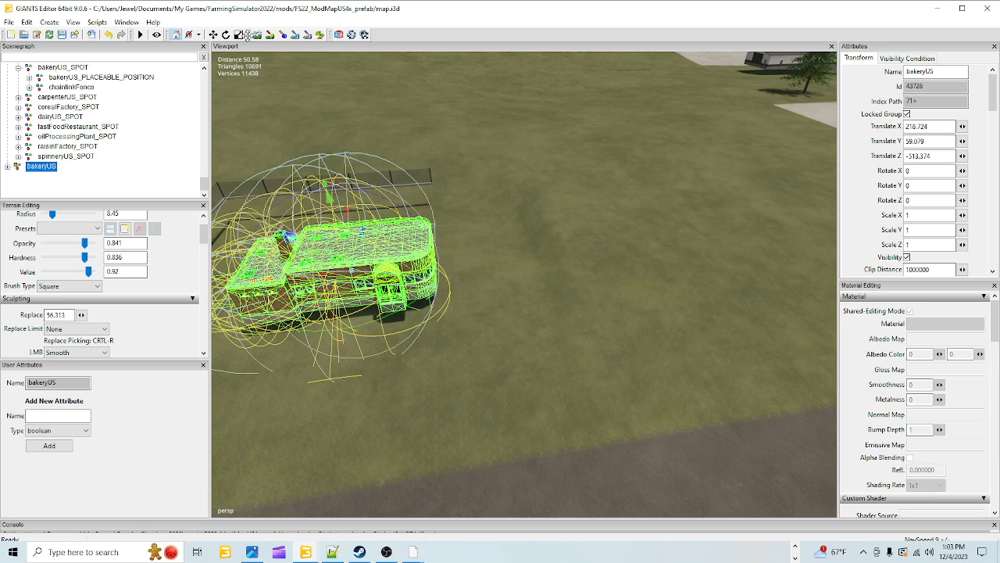
left_click(258, 35)
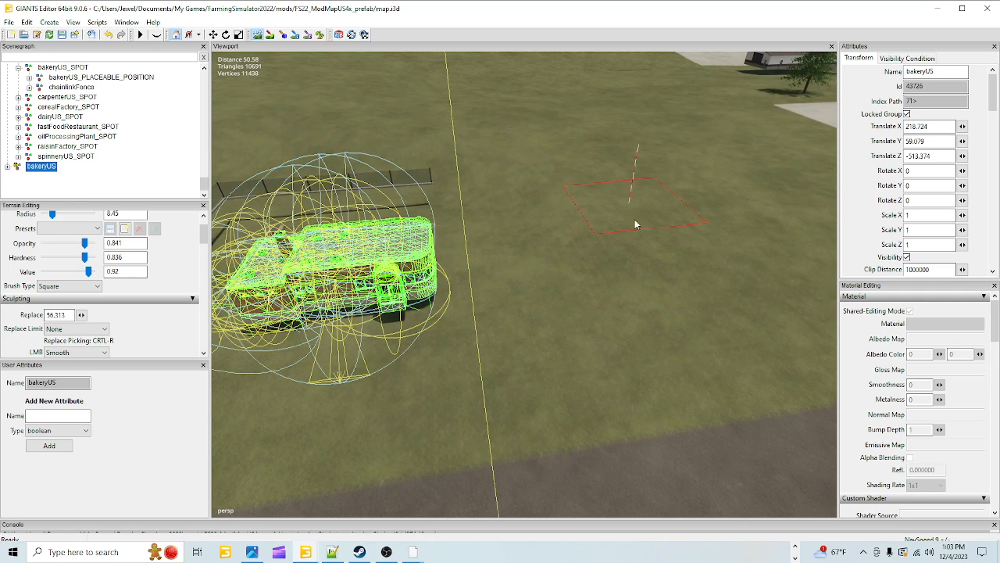
left_click(257, 35)
Step: Lower the bakery building onto the leveled grass, to a Translate Y of 56.277
left_click_drag(328, 336, 384, 305, "alt")
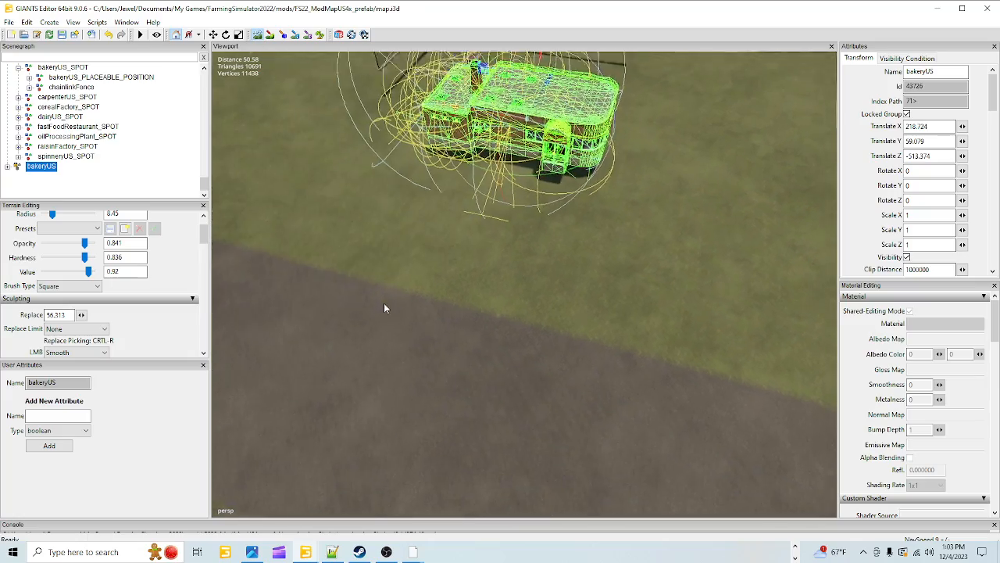
scroll(430, 226, "up", 3)
mouse_move(479, 154)
left_mouse_down("alt")
mouse_move(520, 328)
mouse_move(613, 242)
mouse_move(594, 289)
mouse_move(618, 293)
mouse_move(600, 315)
mouse_move(559, 203)
left_mouse_up("alt")
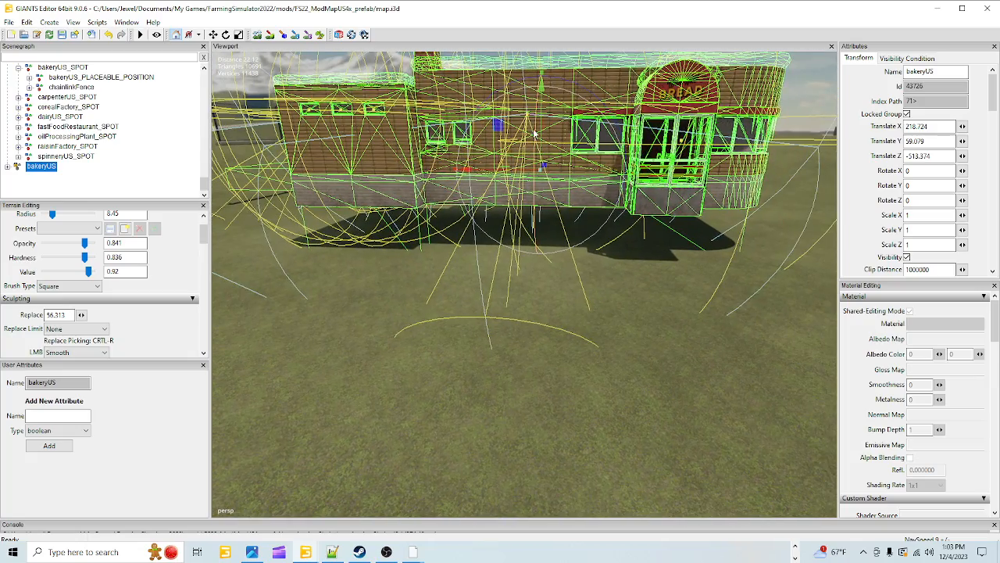
left_click_drag(544, 121, 523, 178)
Step: Inspect the base of the bakery's front entrance where it meets the grass
left_click_drag(514, 292, 551, 332, "alt")
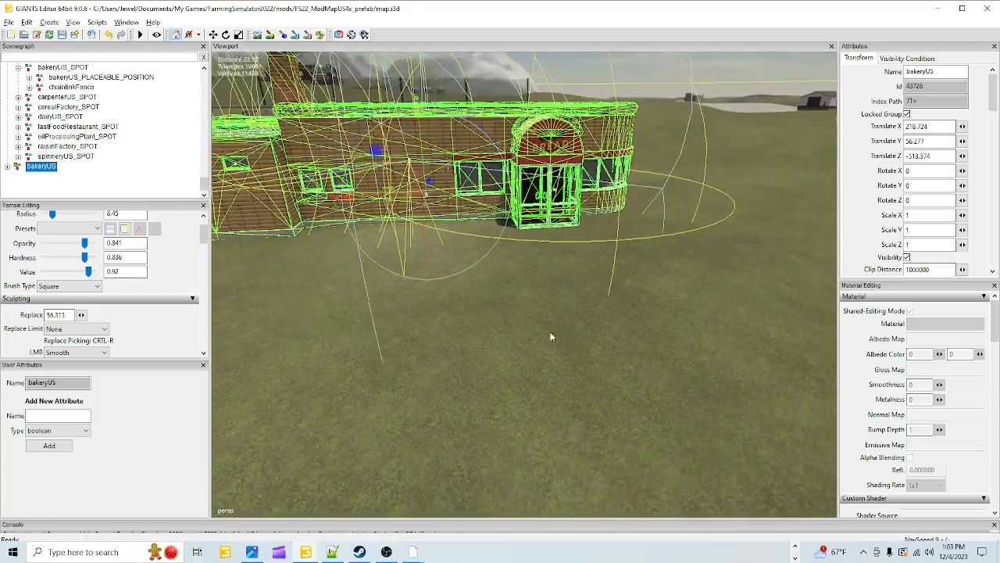
scroll(550, 331, "up", 3)
left_click_drag(574, 297, 606, 216, "alt")
scroll(581, 284, "up", 3)
left_click_drag(581, 284, 558, 340, "alt")
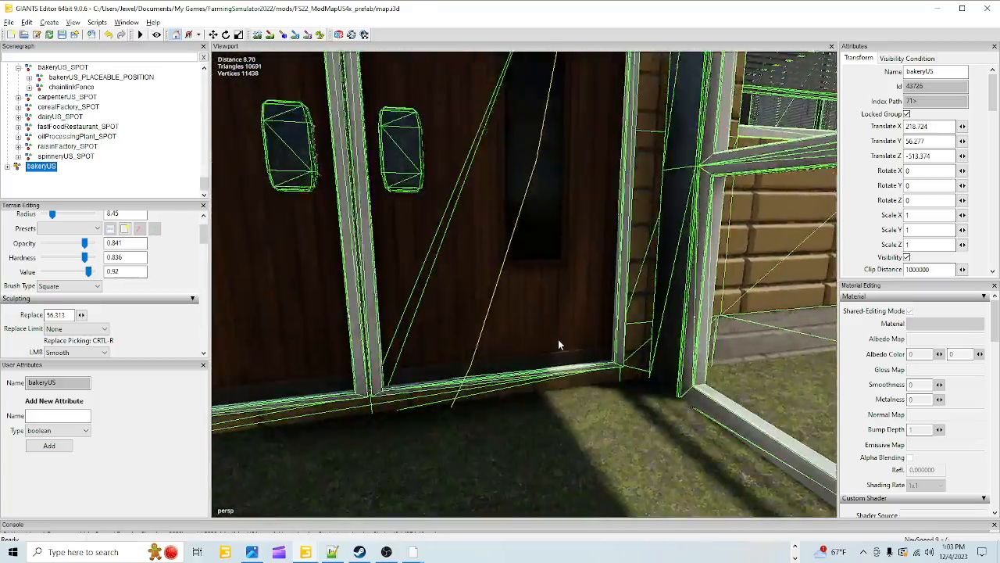
scroll(514, 399, "down", 4)
scroll(545, 327, "up", 3)
scroll(539, 328, "up", 3)
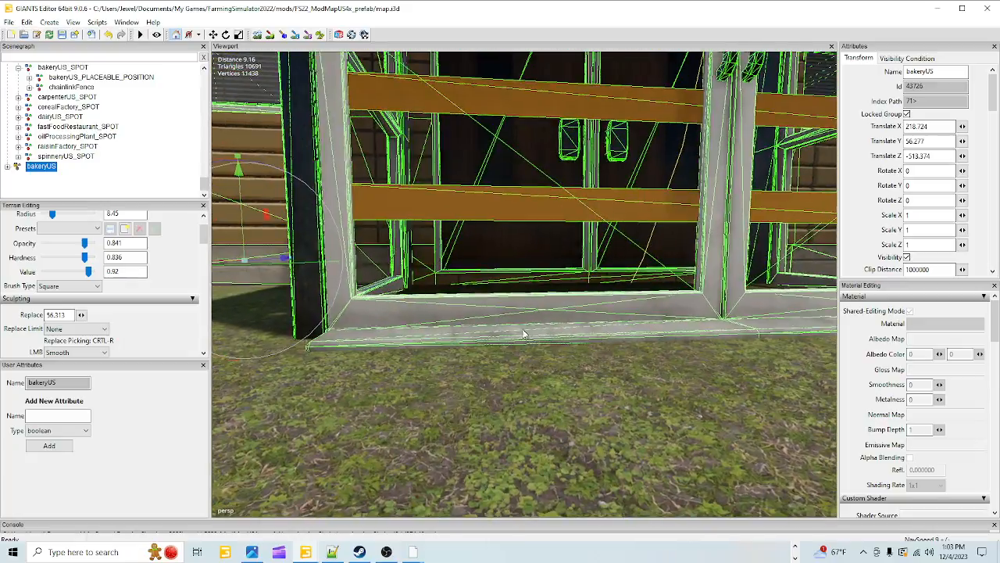
Step: Raise the bakery building slightly to a Translate Y of 56.293, checking its base against the ground
left_click_drag(508, 343, 361, 303, "alt")
scroll(609, 372, "down", 3)
scroll(574, 352, "up", 3)
scroll(614, 379, "up", 3)
scroll(611, 361, "down", 3)
scroll(620, 331, "up", 3)
scroll(516, 367, "down", 3)
scroll(500, 371, "down", 3)
left_click_drag(451, 451, 600, 462, "alt")
scroll(479, 431, "up", 3)
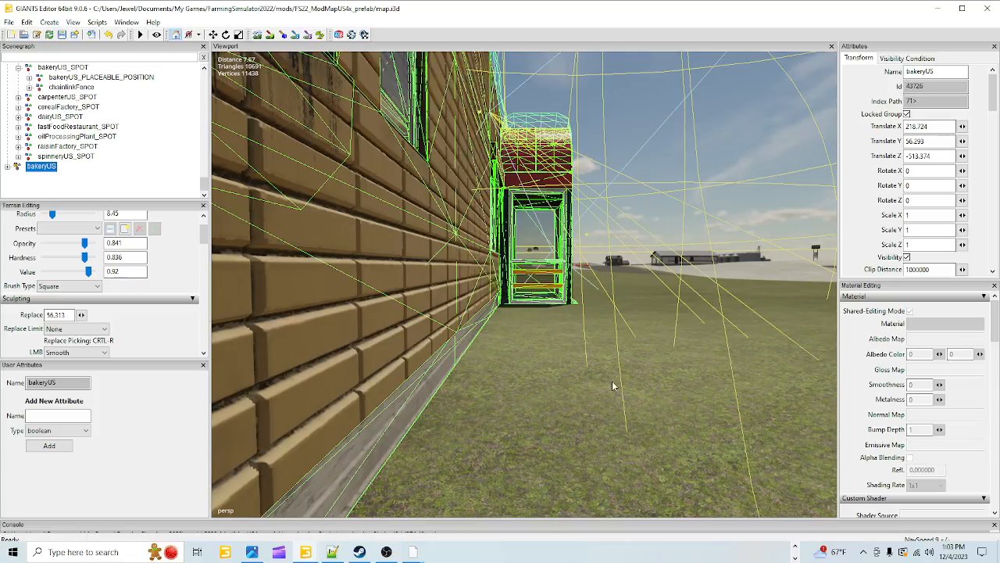
Step: Examine the bakery's side walls, doors and rear loading dock for gaps between the building and the grass
left_click_drag(613, 381, 617, 376, "alt")
scroll(592, 388, "up", 3)
left_click_drag(600, 418, 640, 430, "alt")
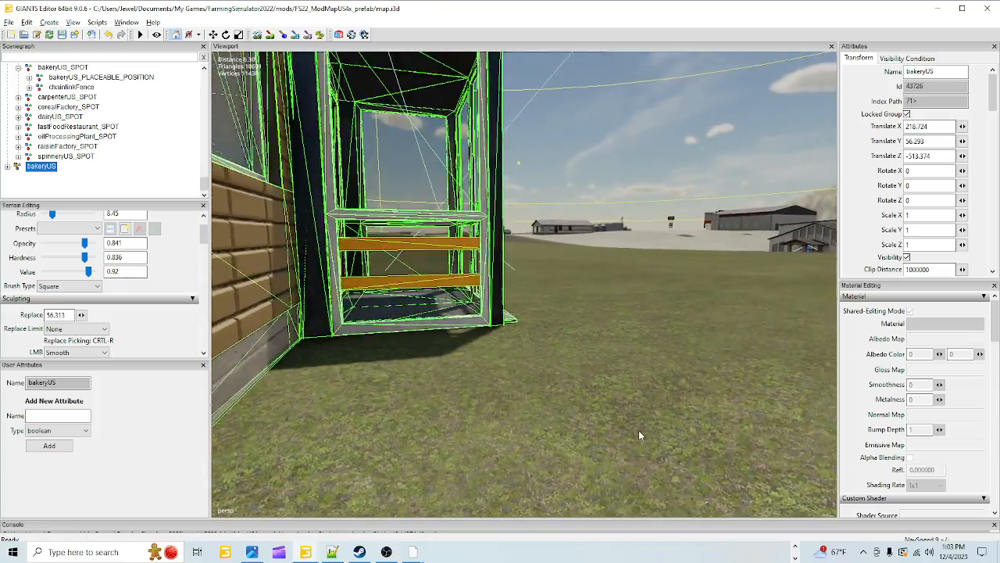
scroll(639, 412, "up", 4)
left_click_drag(589, 405, 252, 313, "alt")
scroll(495, 418, "down", 4)
scroll(494, 423, "down", 3)
scroll(555, 359, "up", 2)
left_click_drag(555, 359, 508, 430, "alt")
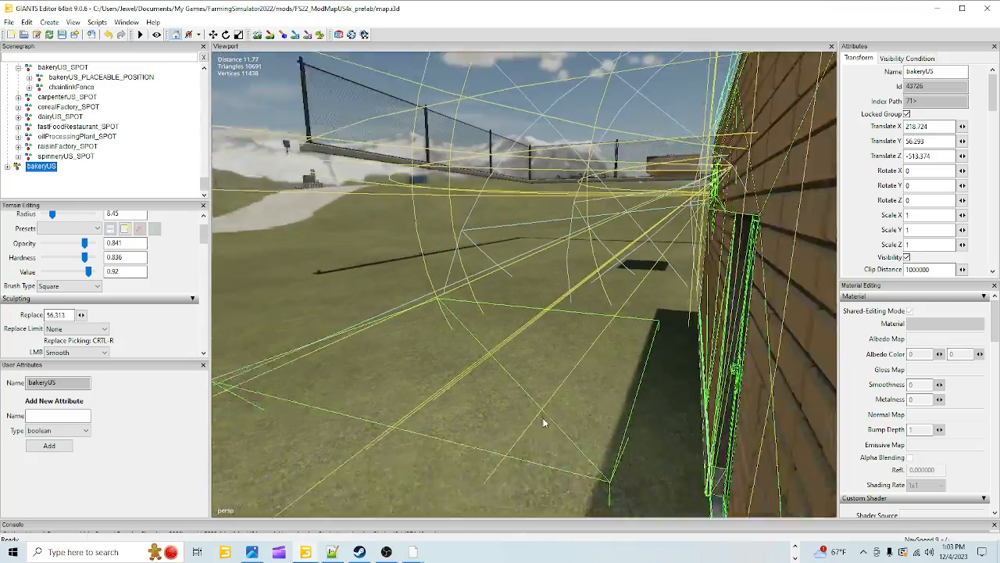
mouse_move(437, 420)
left_mouse_down("alt")
mouse_move(335, 430)
mouse_move(638, 383)
mouse_move(534, 356)
mouse_move(569, 492)
mouse_move(526, 397)
mouse_move(587, 359)
mouse_move(672, 469)
mouse_move(628, 383)
mouse_move(569, 429)
mouse_move(450, 400)
mouse_move(355, 358)
mouse_move(547, 360)
mouse_move(393, 394)
mouse_move(437, 428)
left_mouse_up("alt")
scroll(639, 382, "down", 4)
scroll(538, 400, "up", 3)
scroll(569, 429, "down", 3)
scroll(450, 400, "up", 5)
scroll(393, 395, "down", 5)
scroll(393, 394, "up", 4)
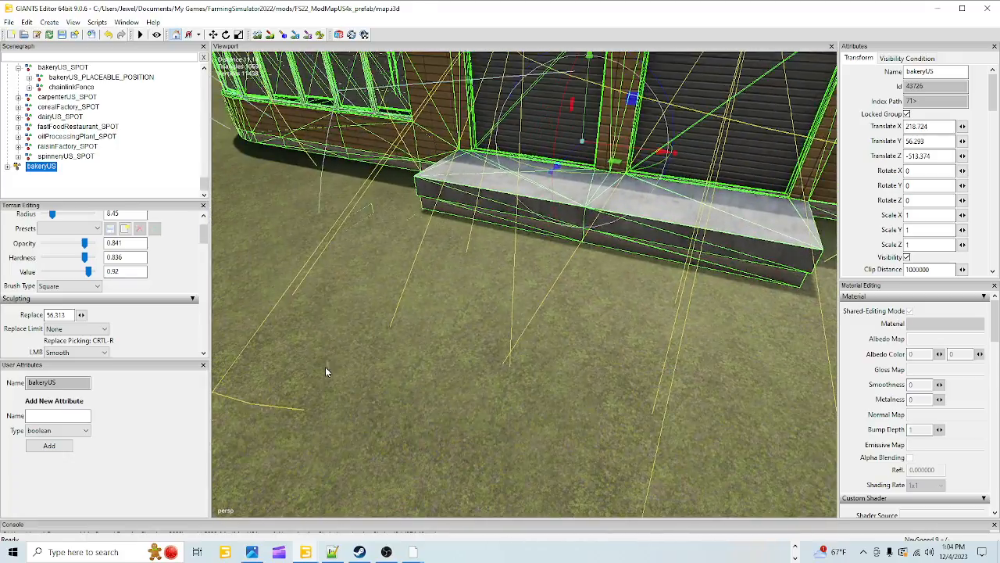
Step: Raise the bakery building at the loading dock to a Translate Y of 56.31
left_click_drag(326, 367, 466, 328, "alt")
scroll(395, 369, "up", 3)
scroll(440, 383, "down", 3)
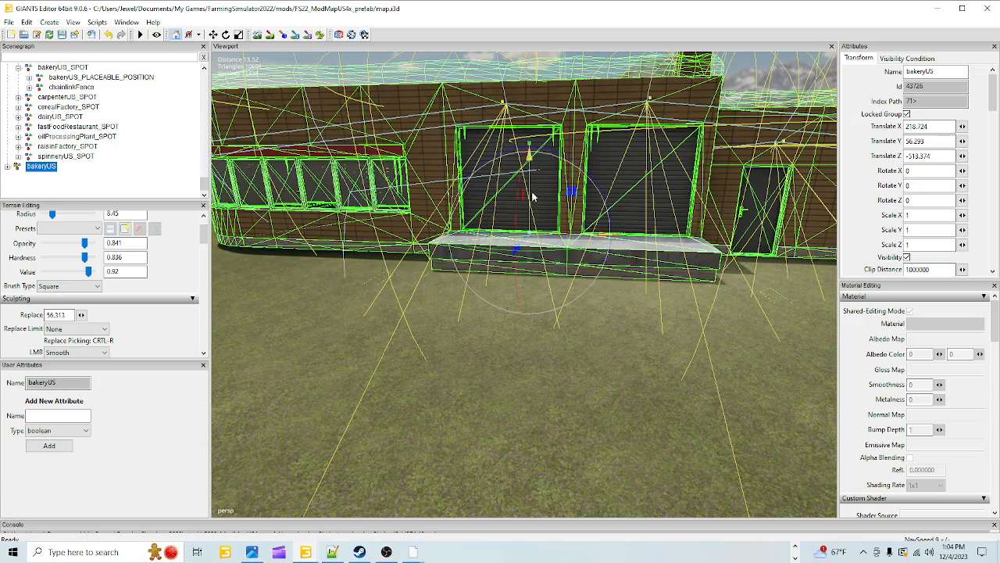
left_click_drag(529, 188, 529, 186)
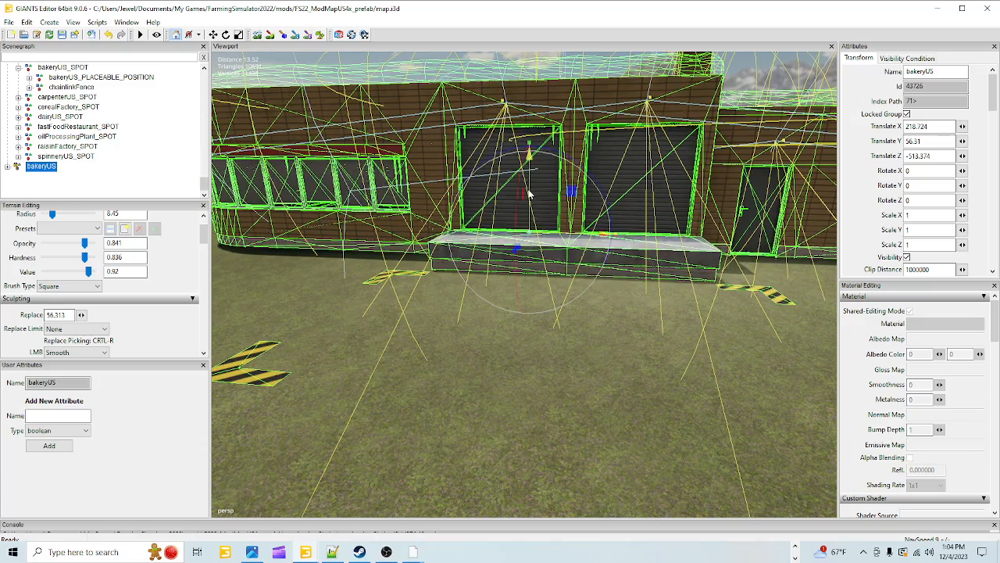
Step: Examine the loading dock, the striped ground markers and the bakery's surroundings up to the floating fence
left_click_drag(500, 343, 415, 351, "alt")
scroll(415, 352, "up", 3)
left_click_drag(436, 309, 620, 360, "alt")
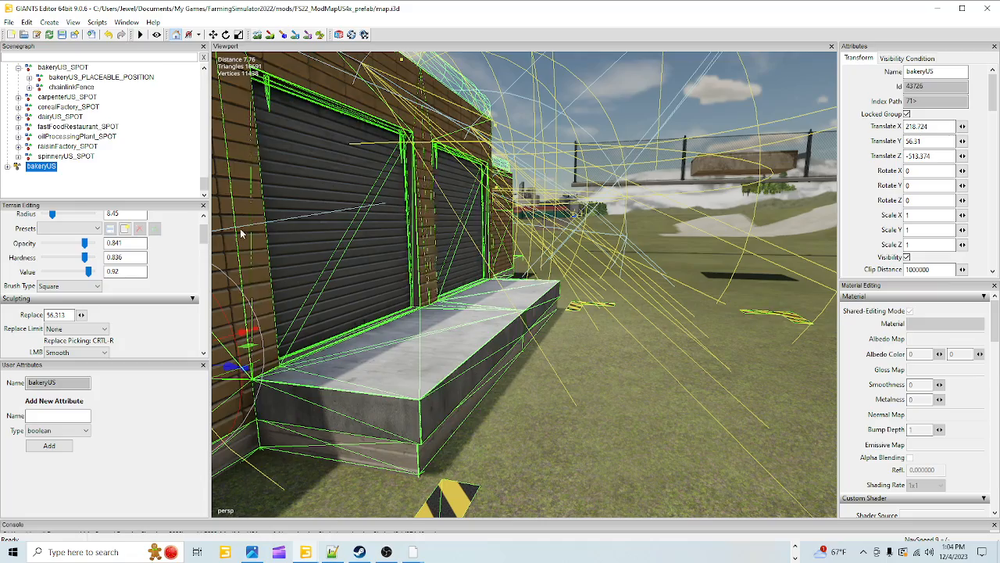
scroll(606, 346, "down", 3)
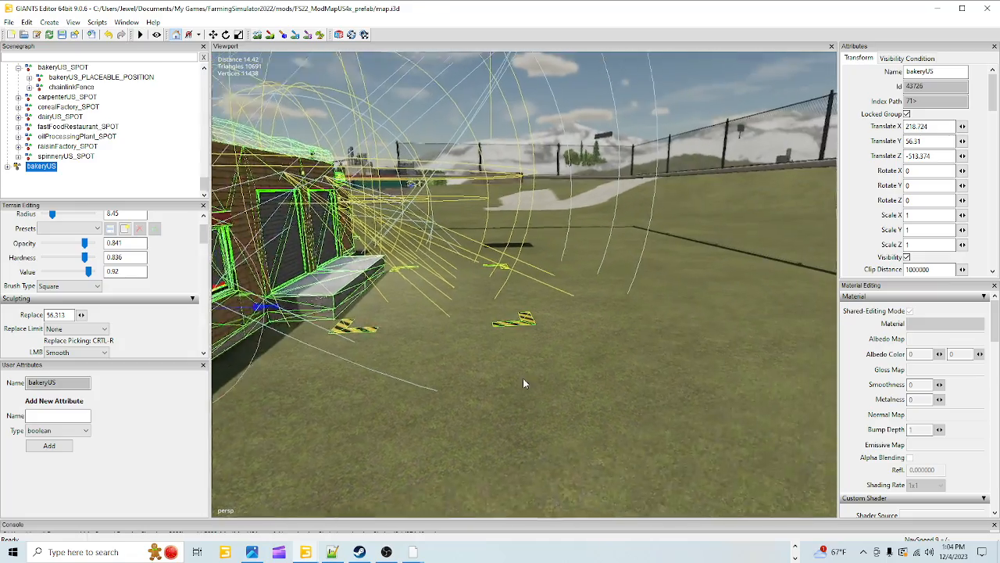
scroll(528, 383, "down", 4)
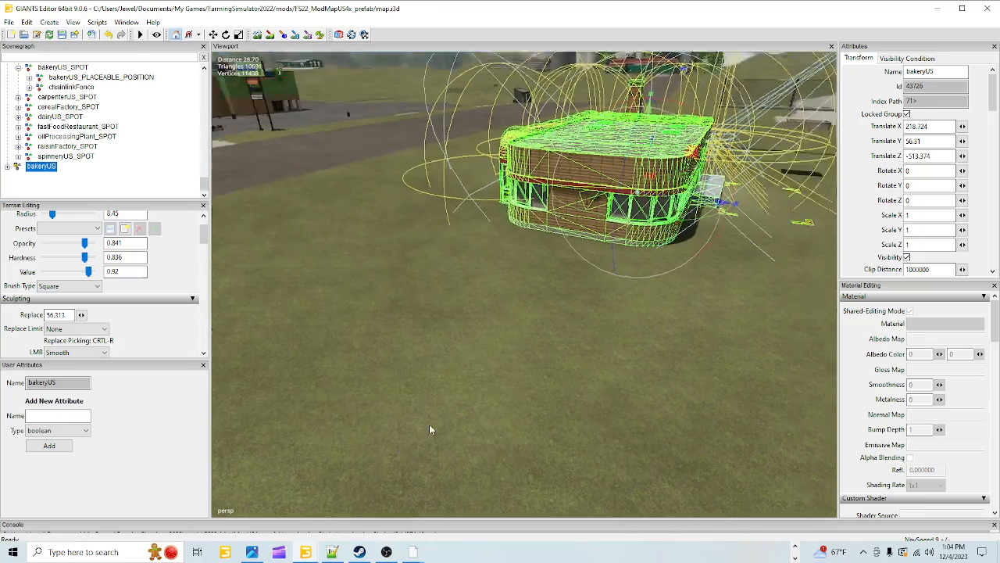
left_click_drag(429, 424, 638, 306, "alt")
scroll(639, 305, "up", 4)
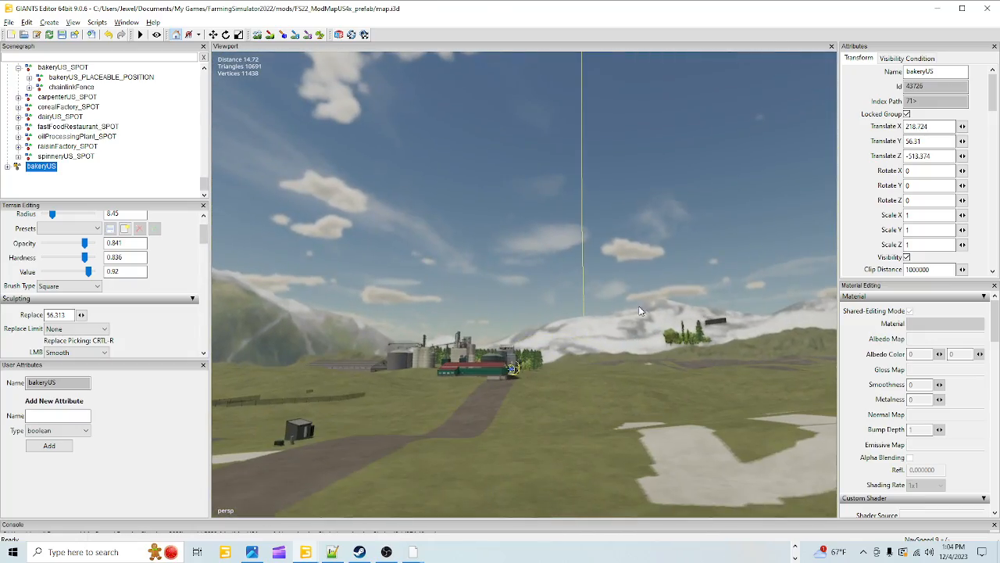
left_click_drag(552, 338, 591, 435, "alt")
scroll(592, 435, "down", 5)
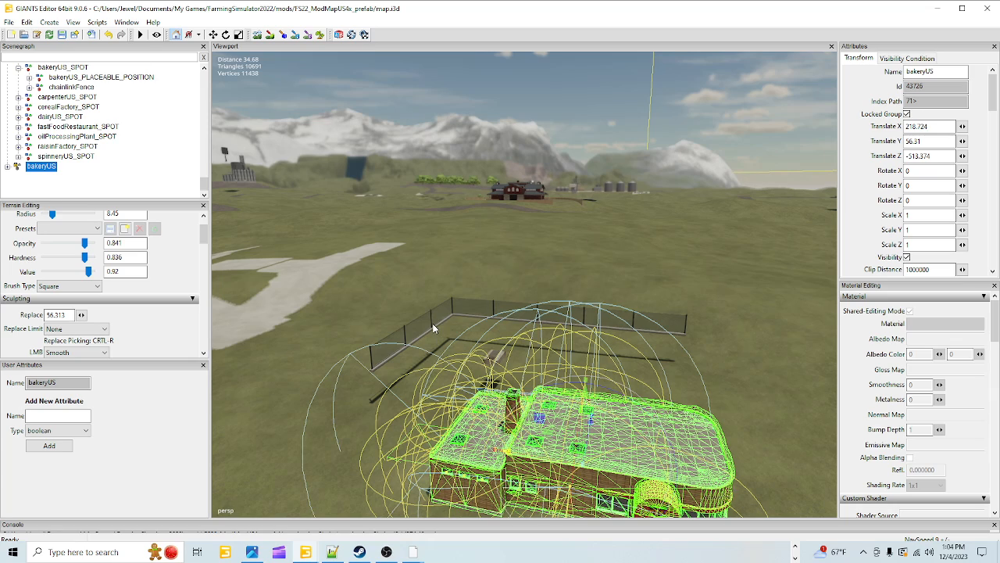
Step: Select the whole bakeryUS_SPOT group, including its fence, and move it beside the bakery building to a Translate Z of -509.35
left_click(434, 329)
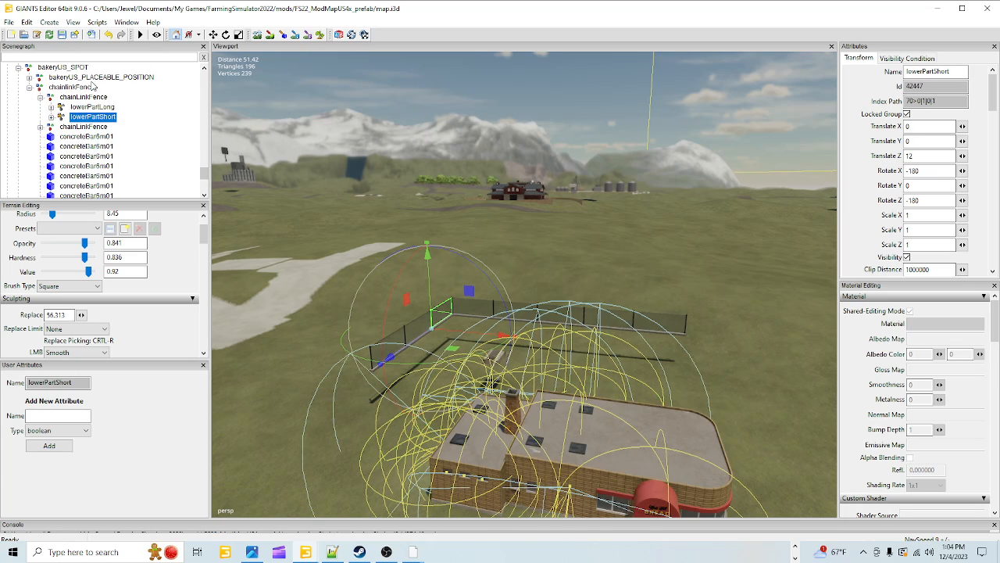
left_click(91, 81)
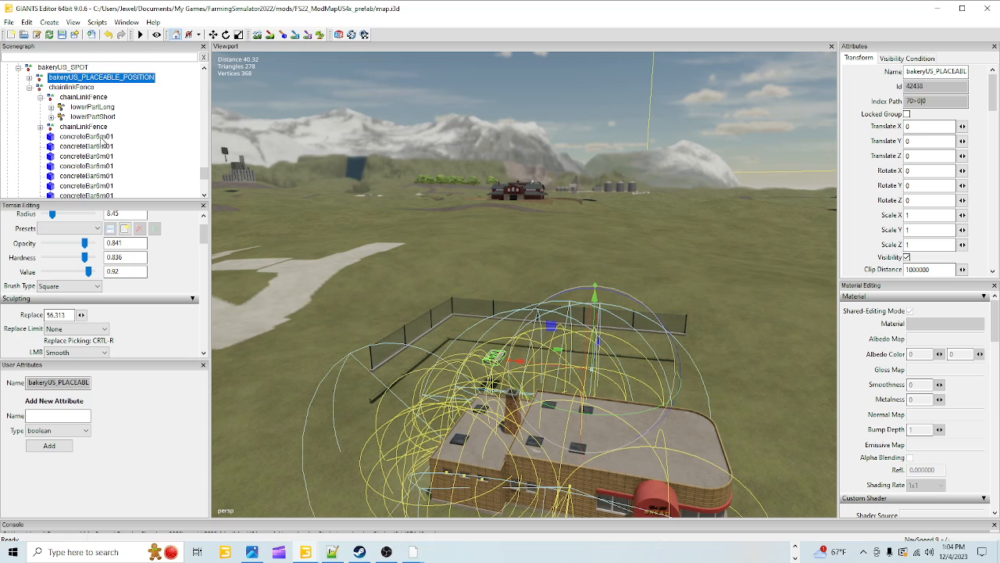
scroll(103, 141, "up", 1)
left_click(55, 97)
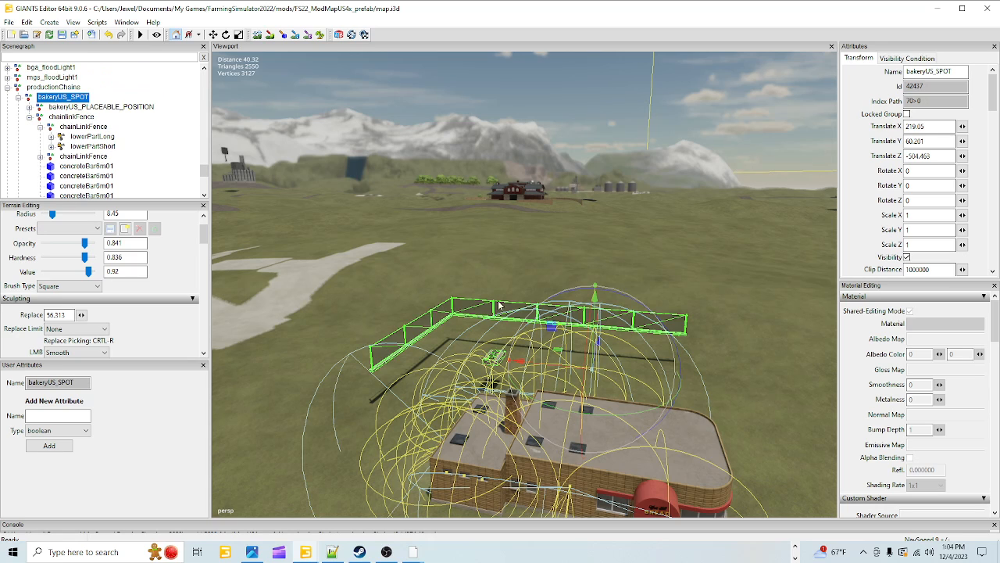
left_click_drag(526, 315, 636, 375, "alt")
scroll(480, 308, "up", 4)
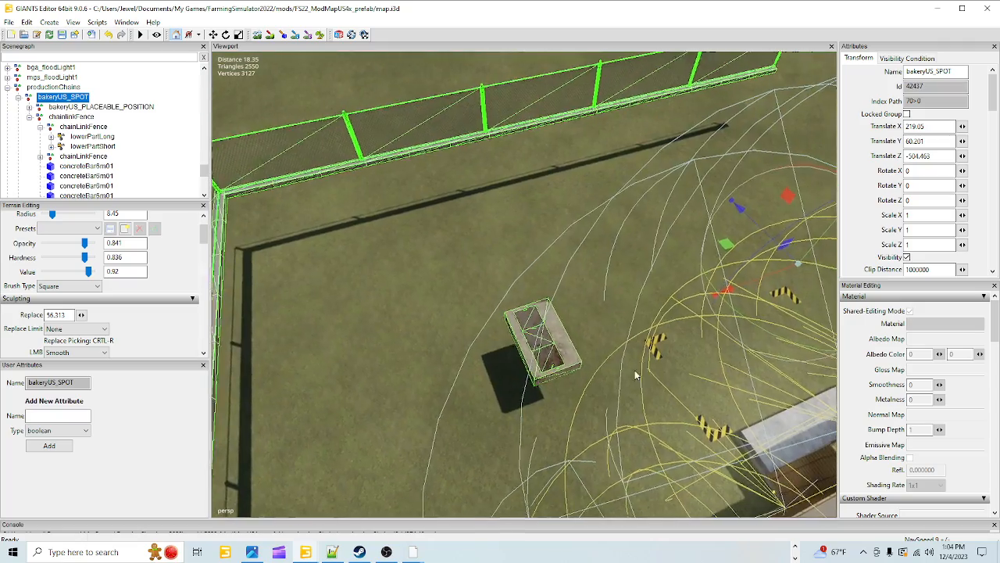
scroll(568, 288, "down", 4)
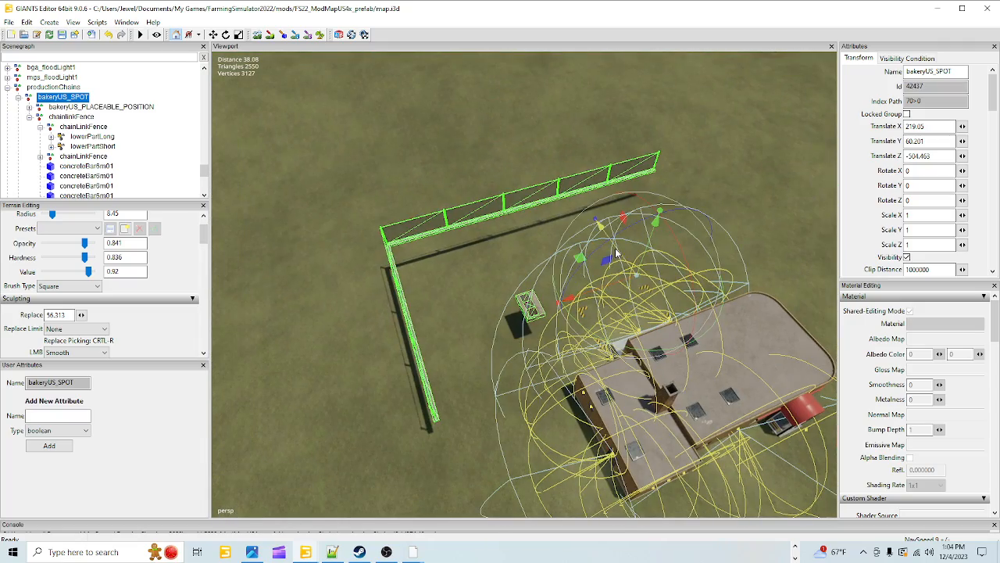
left_click_drag(616, 253, 658, 396)
middle_click_drag(662, 390, 680, 428)
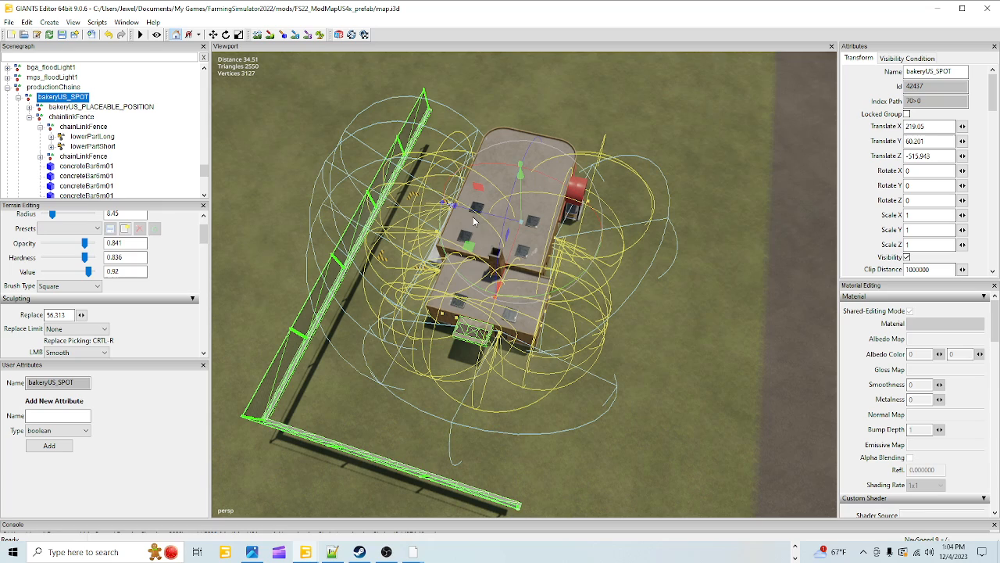
left_click_drag(478, 212, 385, 242)
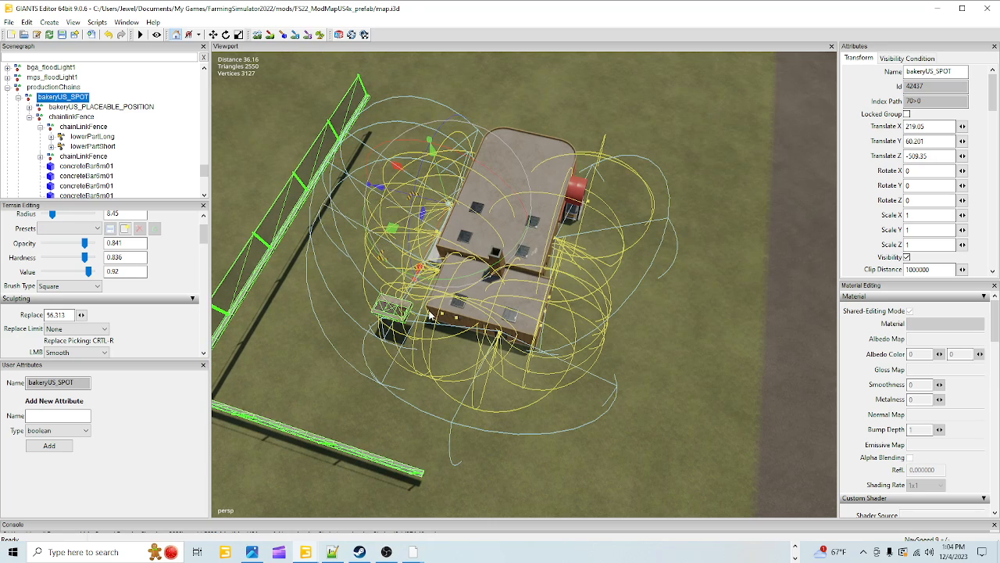
left_click_drag(429, 312, 536, 264, "alt")
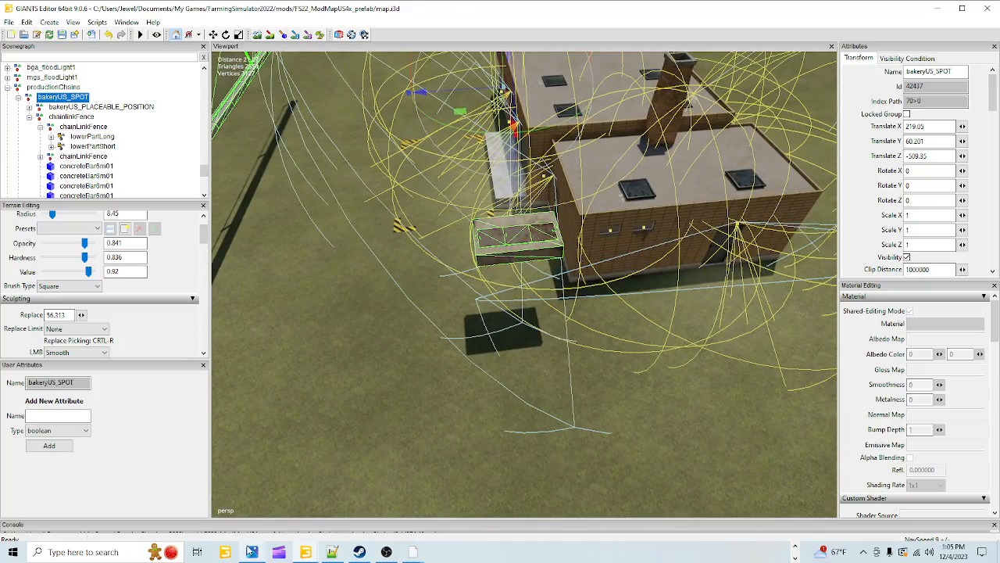
Step: Switch to the editor window with the original mapUS and examine how its bakeryUS_SPOT fence and ground grate are laid out
mouse_move(318, 552)
left_click(341, 517)
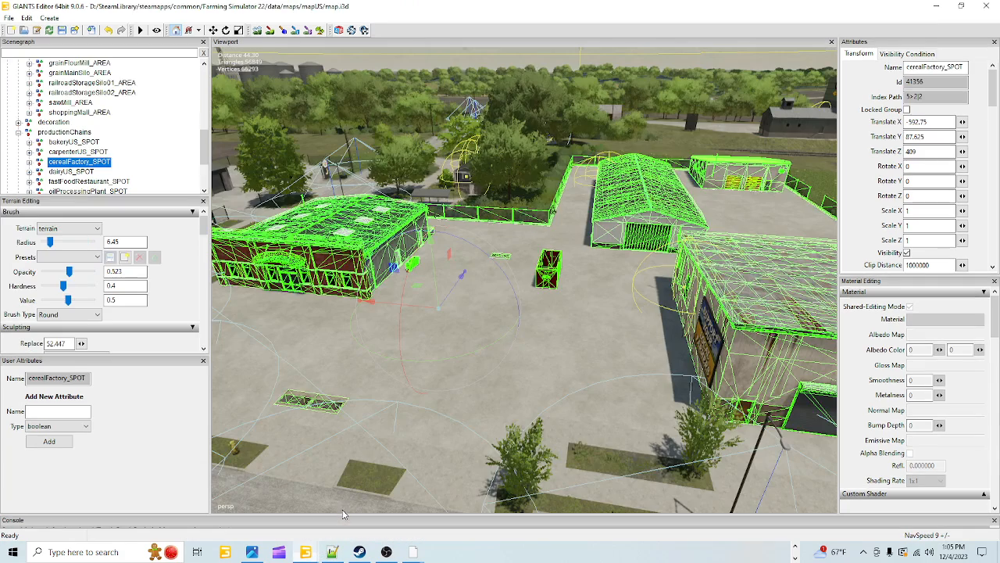
left_click(75, 141)
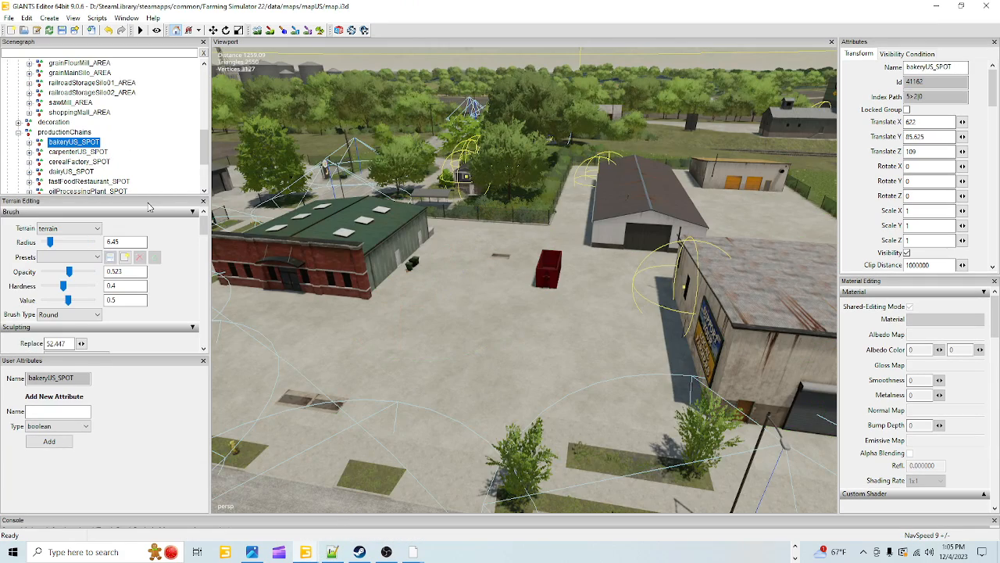
key("f")
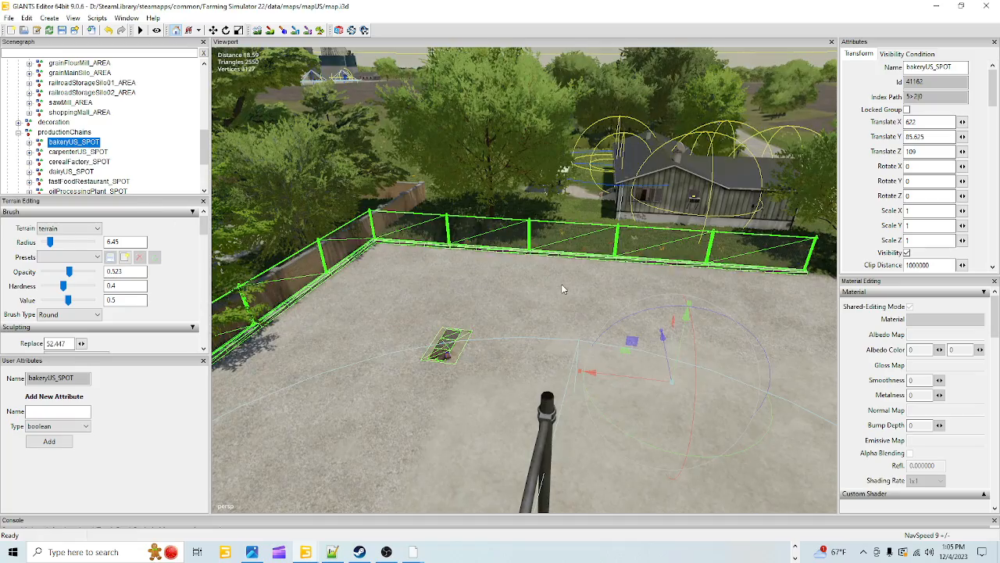
left_click_drag(561, 285, 476, 325, "alt")
scroll(482, 223, "up", 5)
left_click_drag(481, 222, 497, 286, "alt")
scroll(497, 286, "down", 5)
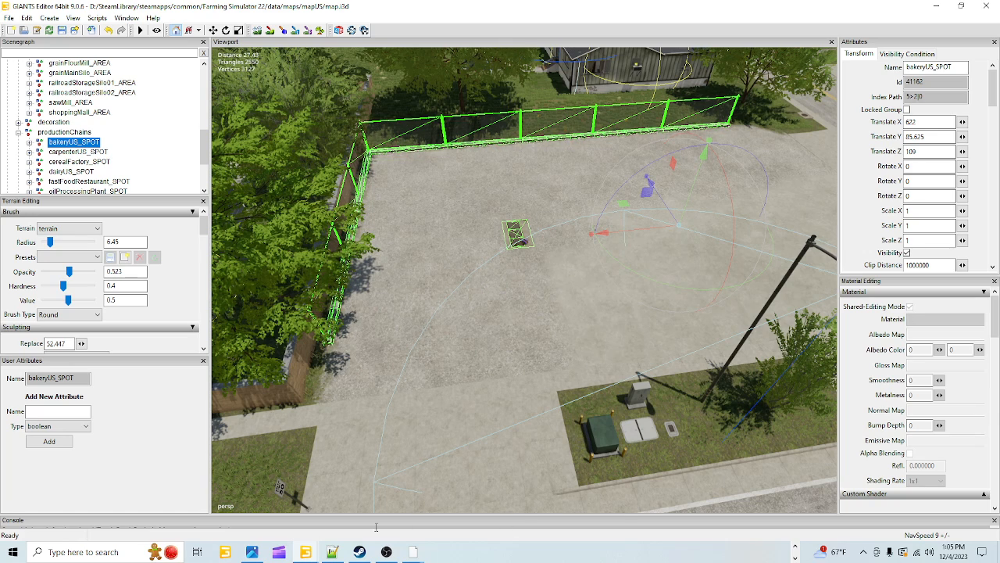
Step: Switch back to the FS22_ModMapUS4x_prefab map and move the bakeryUS_SPOT group to a Translate Z of -514.098
mouse_move(307, 552)
left_click(383, 500)
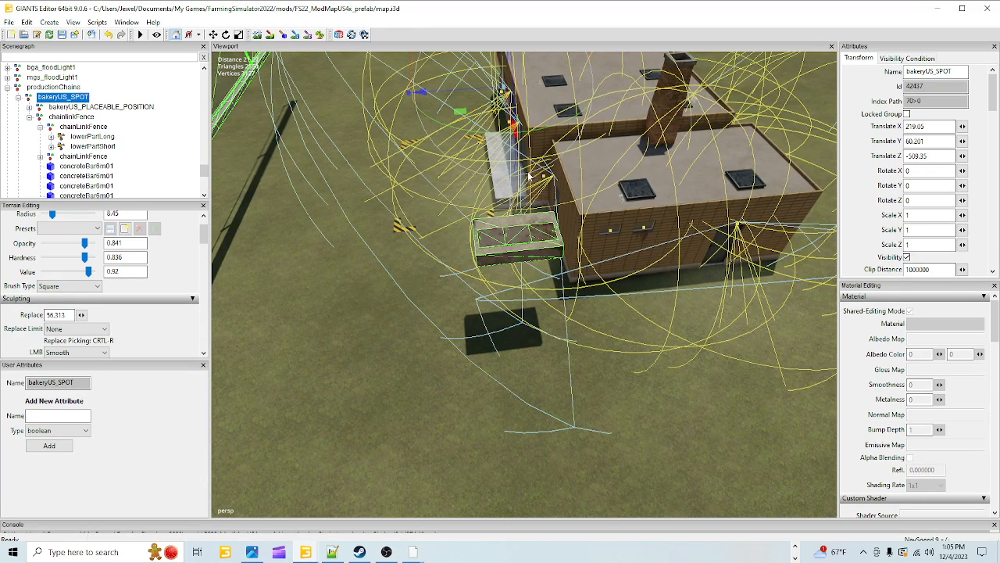
left_click_drag(462, 92, 560, 104)
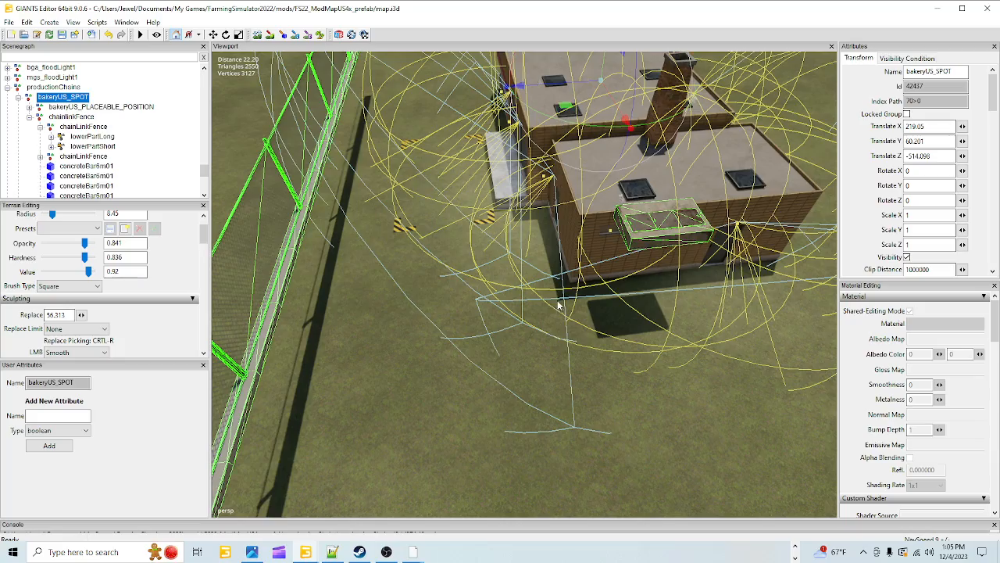
Step: Lower the bakeryUS_SPOT group with its fence and grate onto the ground at a Translate Y of 56.312
left_click_drag(558, 302, 657, 291, "alt")
scroll(694, 239, "up", 5)
left_click_drag(694, 239, 648, 315, "alt")
scroll(389, 300, "down", 5)
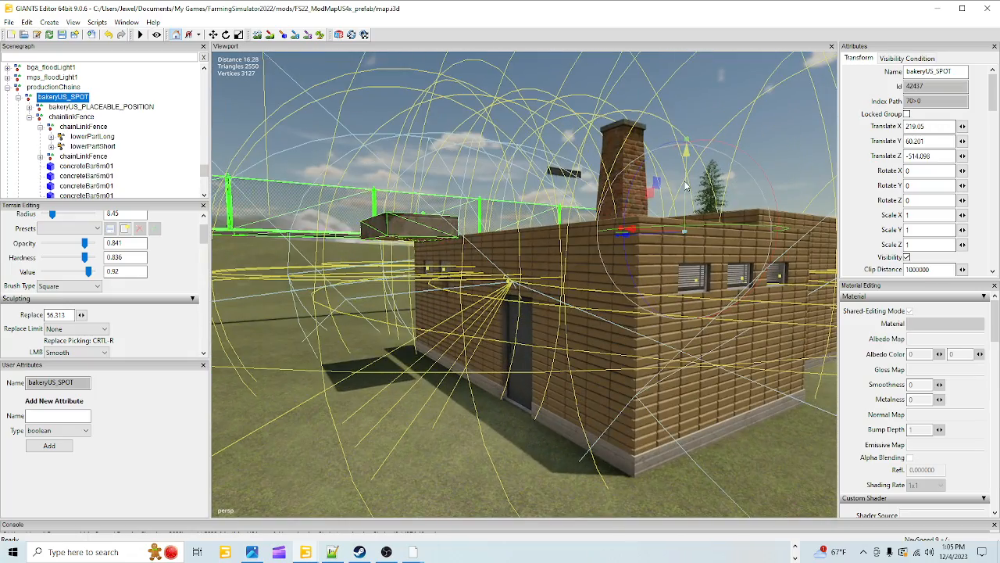
left_click_drag(685, 185, 670, 290)
Step: Examine the edges of the lowered grate and the fence base for gaps against the grass
left_click_drag(571, 397, 497, 379, "alt")
right_click_drag(497, 379, 523, 342, "alt")
left_click_drag(523, 343, 571, 393, "alt")
right_click_drag(572, 393, 560, 351, "alt")
left_click_drag(560, 351, 519, 383, "alt")
right_click_drag(520, 383, 522, 374, "alt")
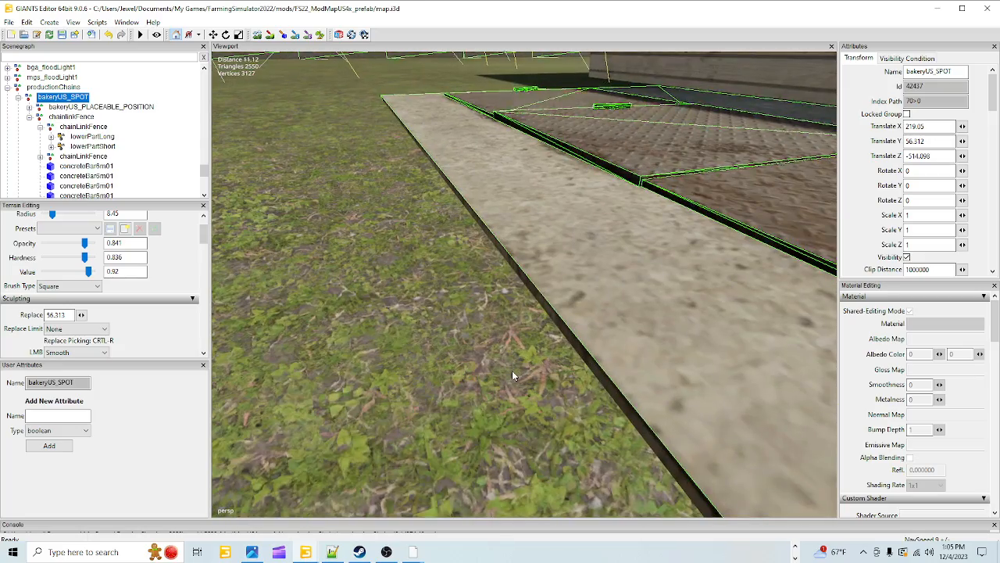
left_click_drag(512, 371, 480, 332, "alt")
right_click_drag(480, 332, 434, 394, "alt")
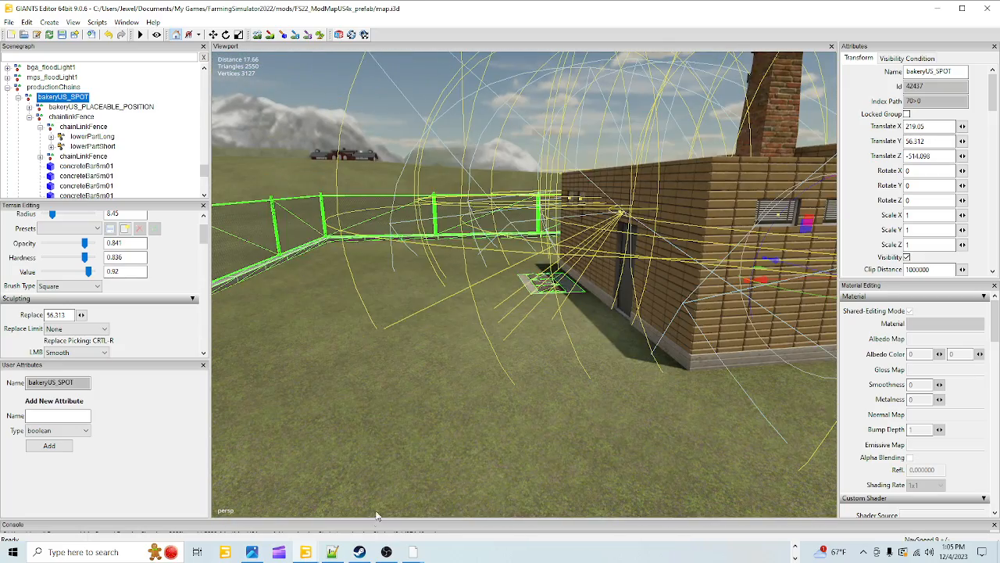
Step: Switch to the original mapUS window and examine where the bakery spot's fence meets the gravel lot and the driveway
mouse_move(307, 552)
left_click(352, 498)
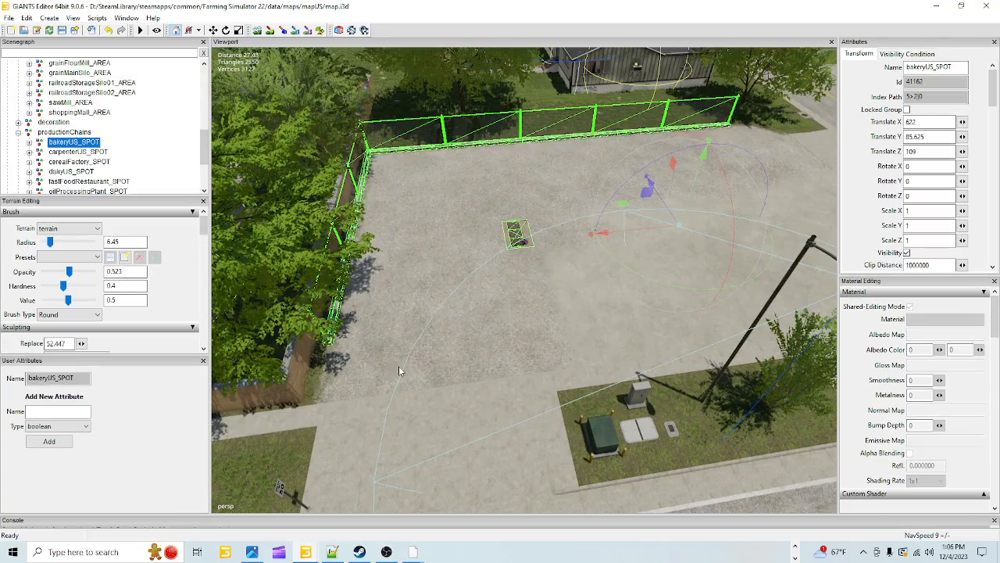
left_click_drag(399, 371, 367, 357, "alt")
right_click_drag(366, 357, 469, 258, "alt")
left_click_drag(469, 258, 484, 210, "alt")
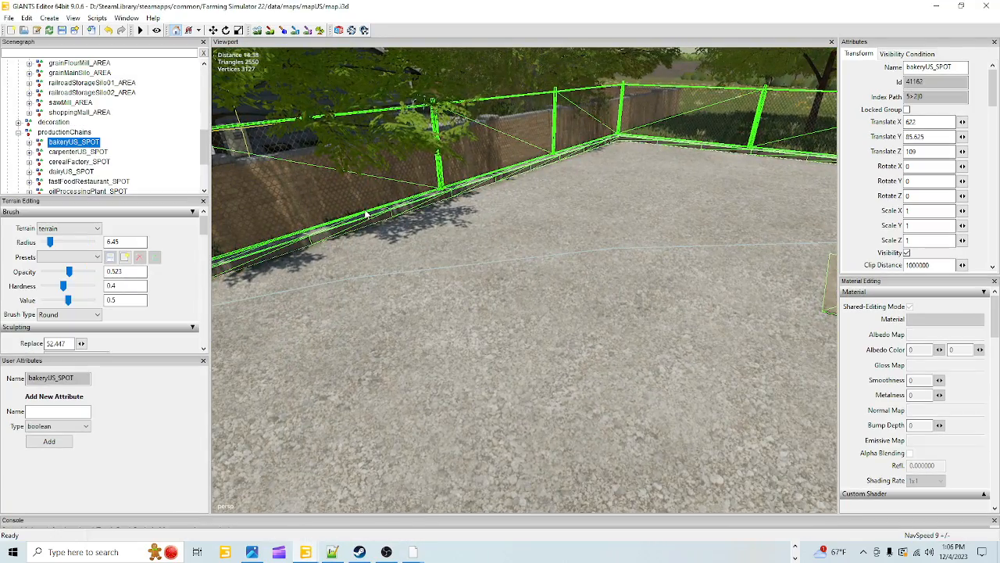
right_click_drag(448, 298, 472, 178, "alt")
right_click_drag(488, 210, 415, 347, "alt")
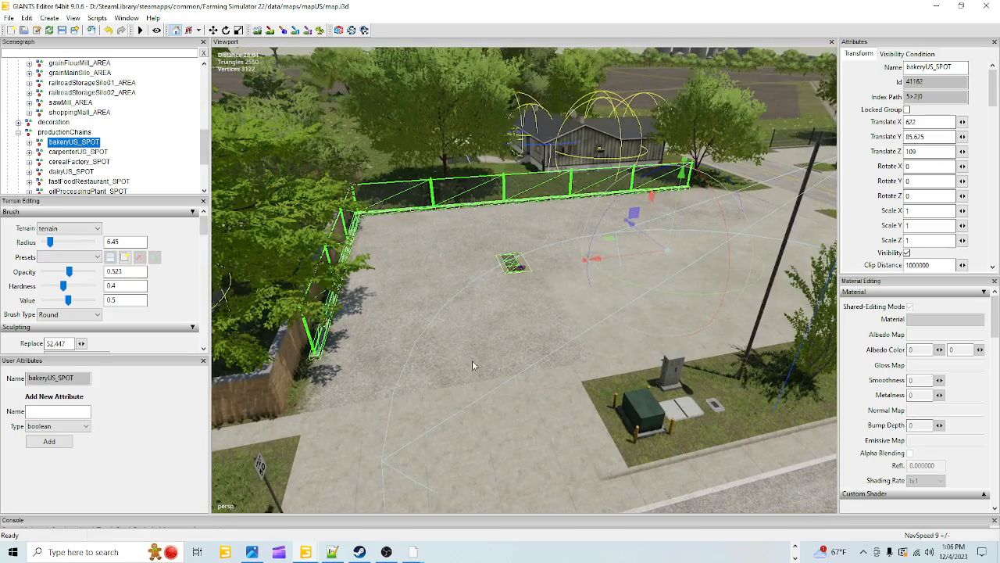
Step: Return to the modded map and examine the bakery, its fence and the surrounding terrain from the front and from above
mouse_move(305, 552)
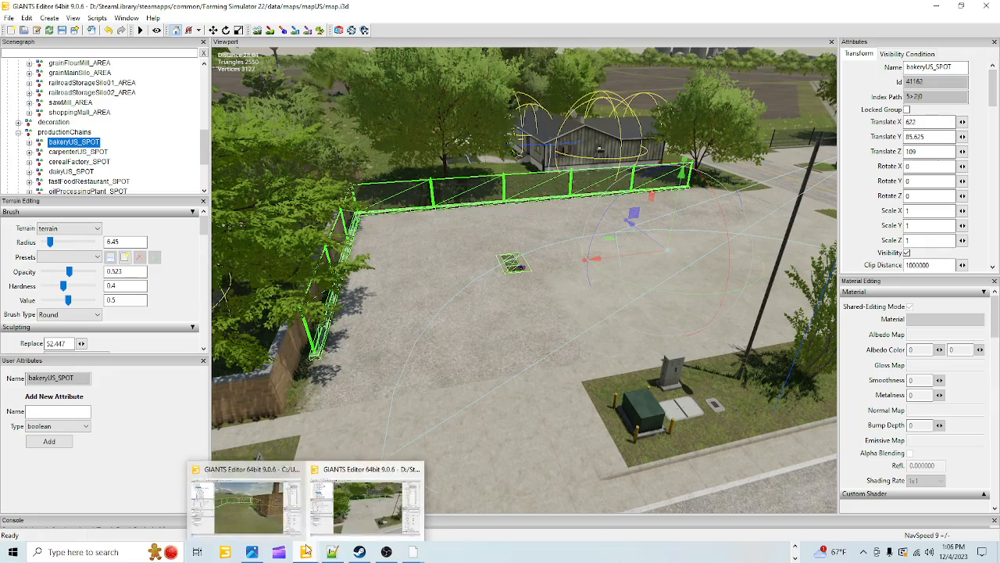
left_click(264, 497)
right_click_drag(414, 400, 388, 412, "alt")
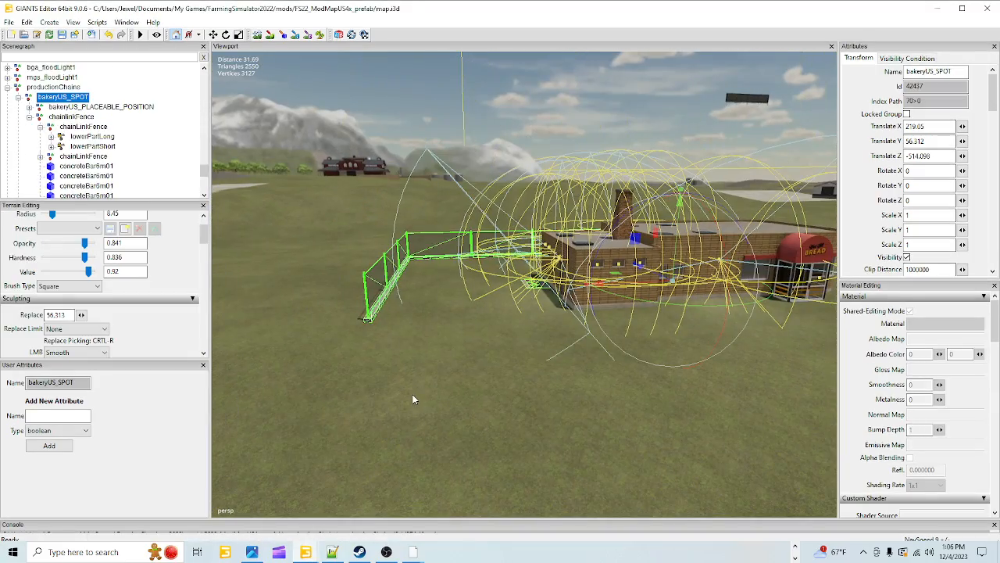
left_click_drag(414, 400, 545, 392, "alt")
scroll(481, 416, "up", 3)
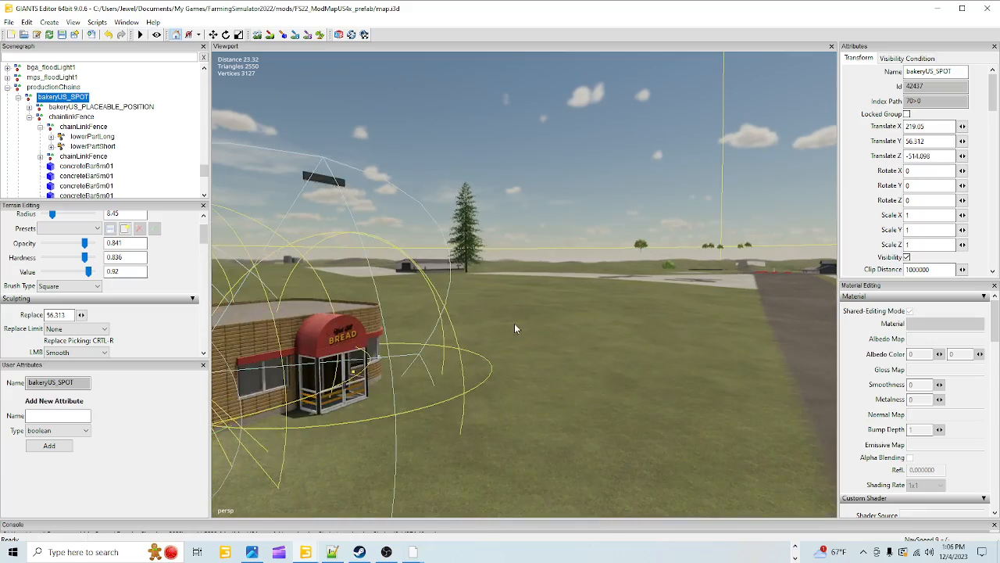
left_click_drag(514, 327, 407, 324, "alt")
scroll(411, 357, "down", 6)
scroll(456, 373, "up", 1)
left_click_drag(457, 374, 540, 340, "alt")
scroll(587, 242, "up", 4)
scroll(469, 328, "down", 5)
scroll(540, 340, "up", 4)
scroll(508, 361, "down", 4)
left_click_drag(500, 367, 499, 451, "alt")
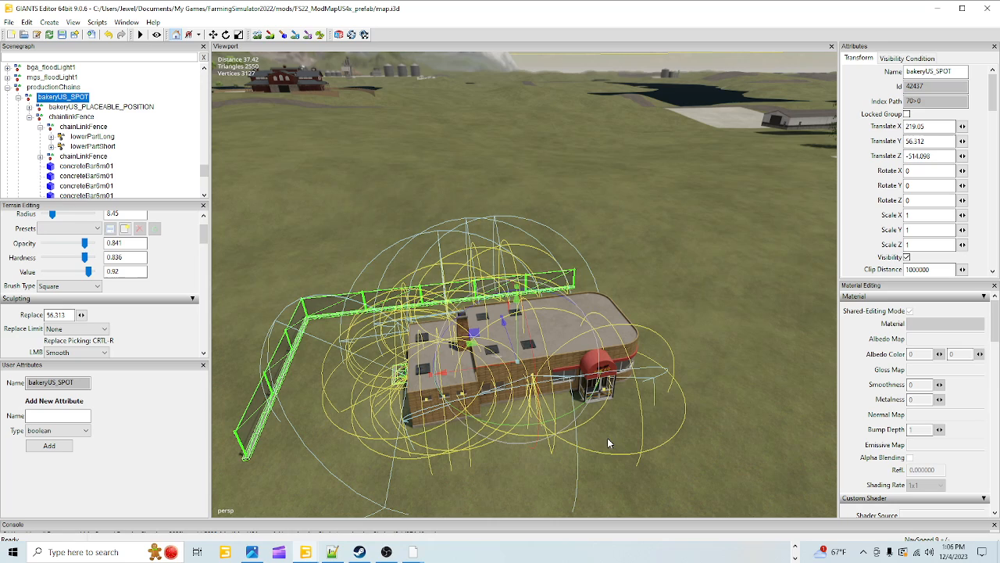
Step: Switch to File Explorer and open the game's mapUS folder under SteamLibrary, steamapps, common, Farming Simulator 22, data, maps on drive D
left_click(795, 546)
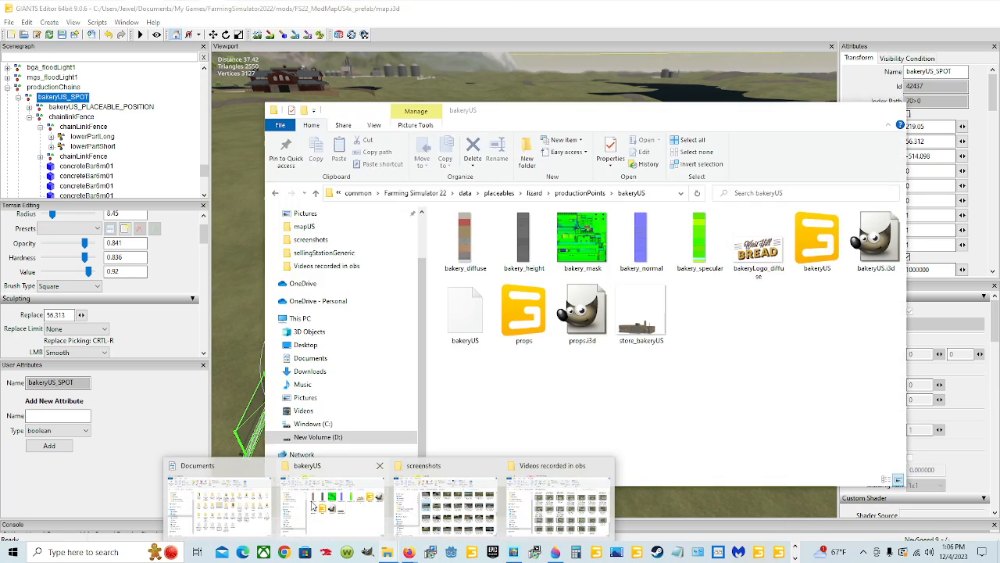
left_click(329, 500)
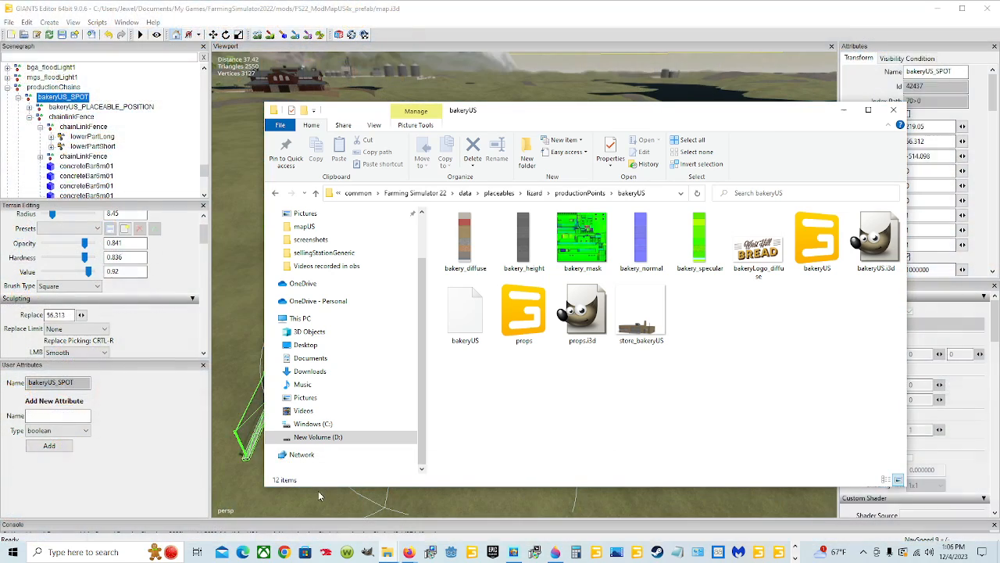
left_click(373, 438)
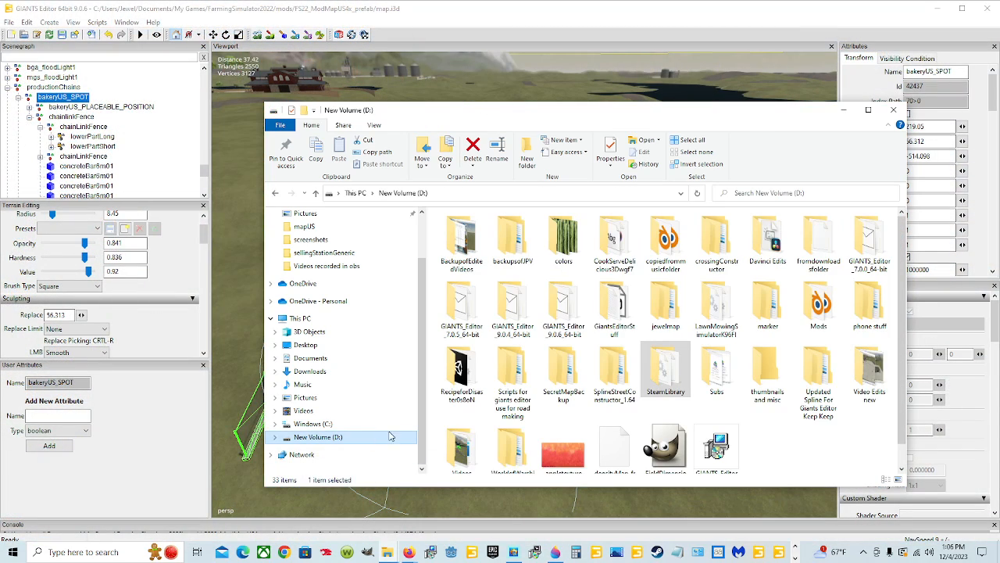
double_click(666, 381)
double_click(486, 231)
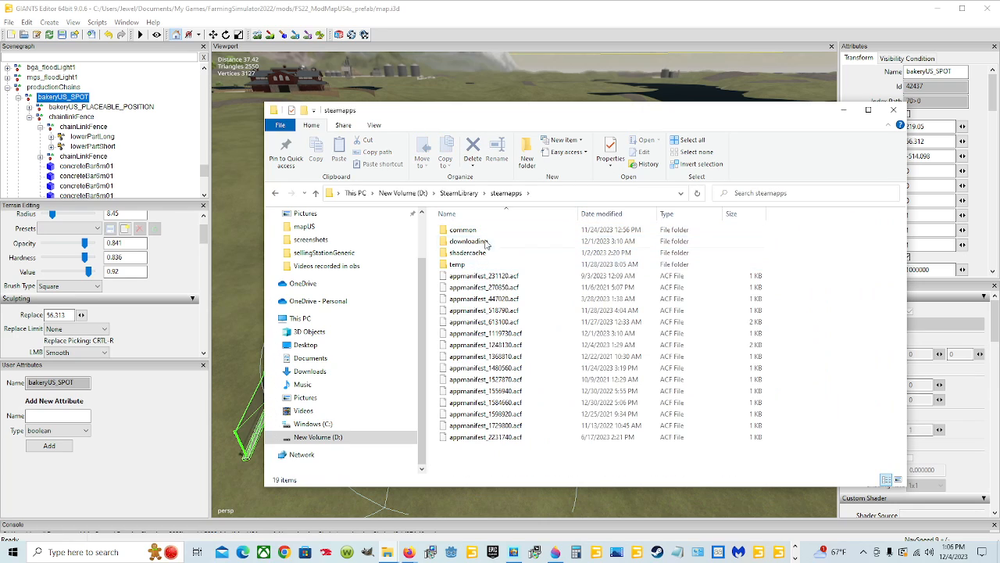
left_click(487, 233)
double_click(487, 233)
double_click(500, 309)
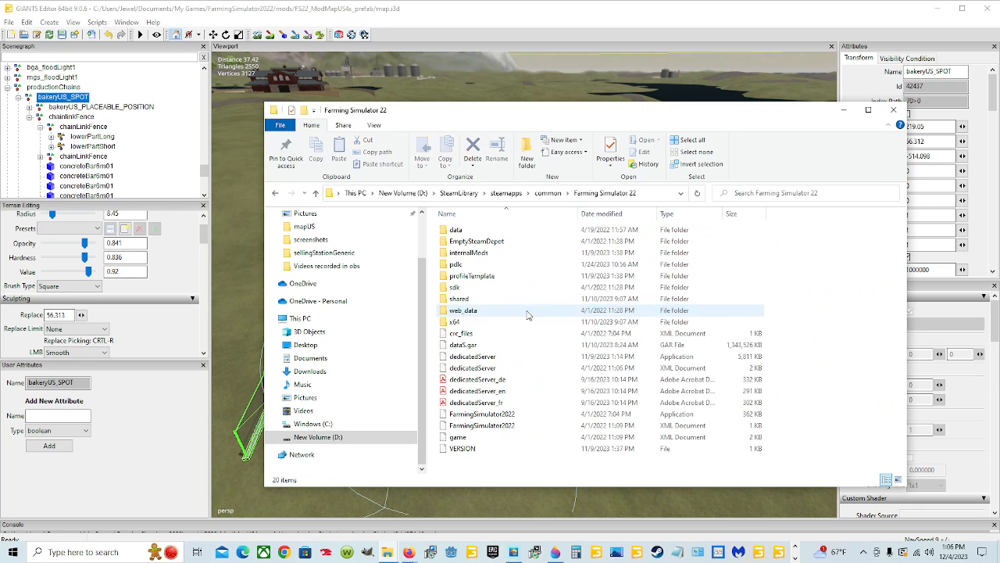
left_click(500, 311)
double_click(469, 230)
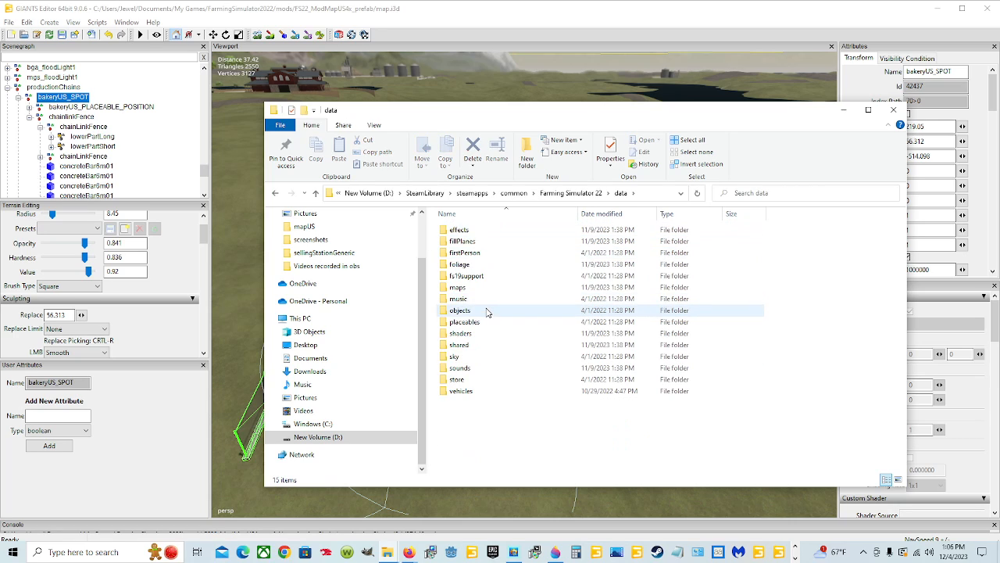
double_click(491, 289)
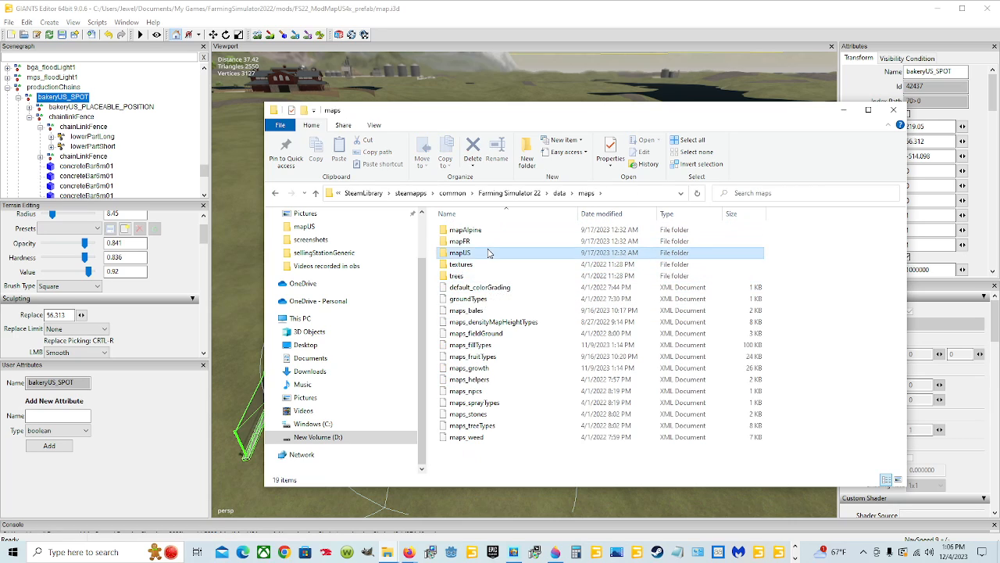
double_click(488, 252)
Step: Open the placeables XML file from the mapUS folder in Notepad++ and find its production chains entries
scroll(489, 390, "down", 3)
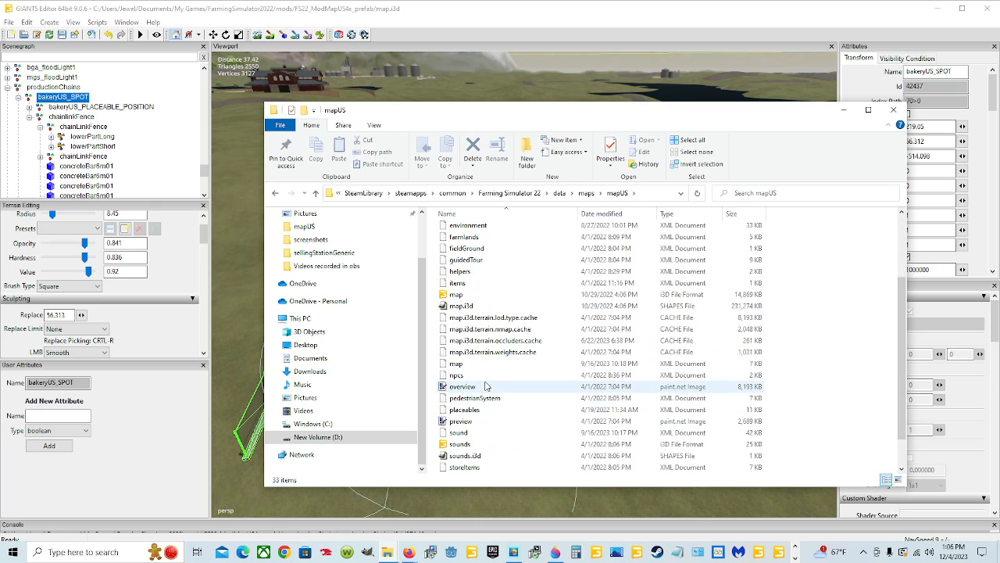
right_click(473, 413)
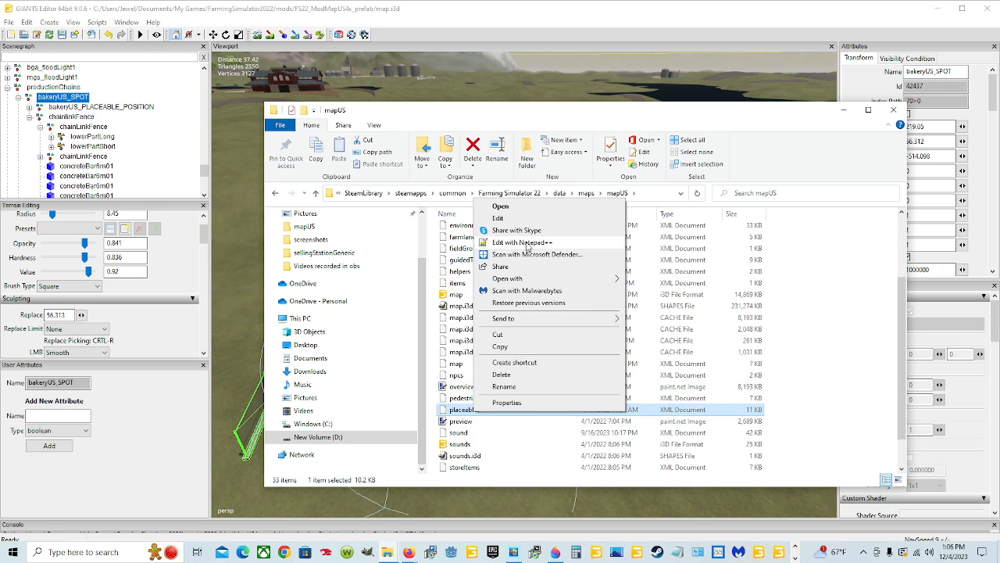
left_click(527, 244)
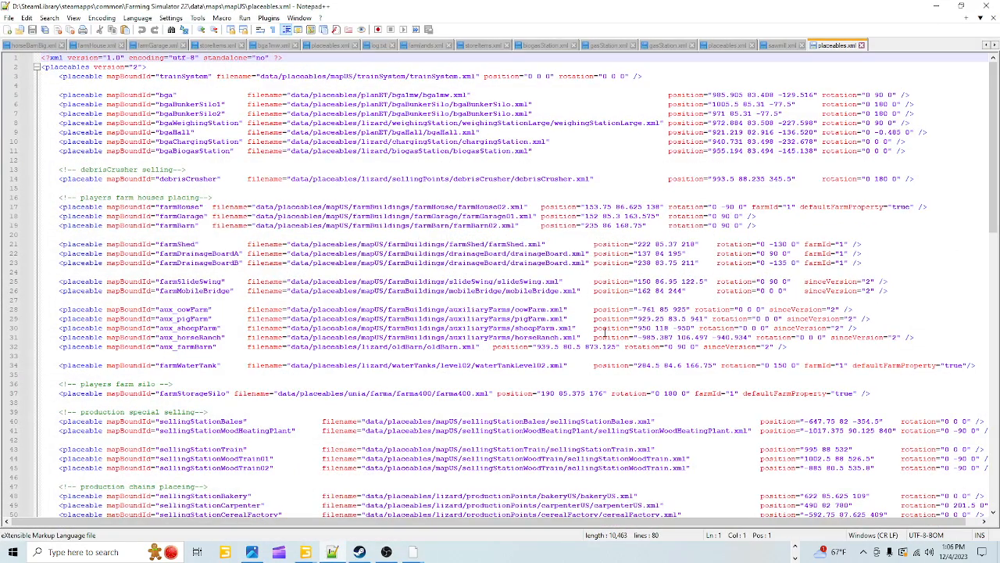
scroll(564, 358, "down", 9)
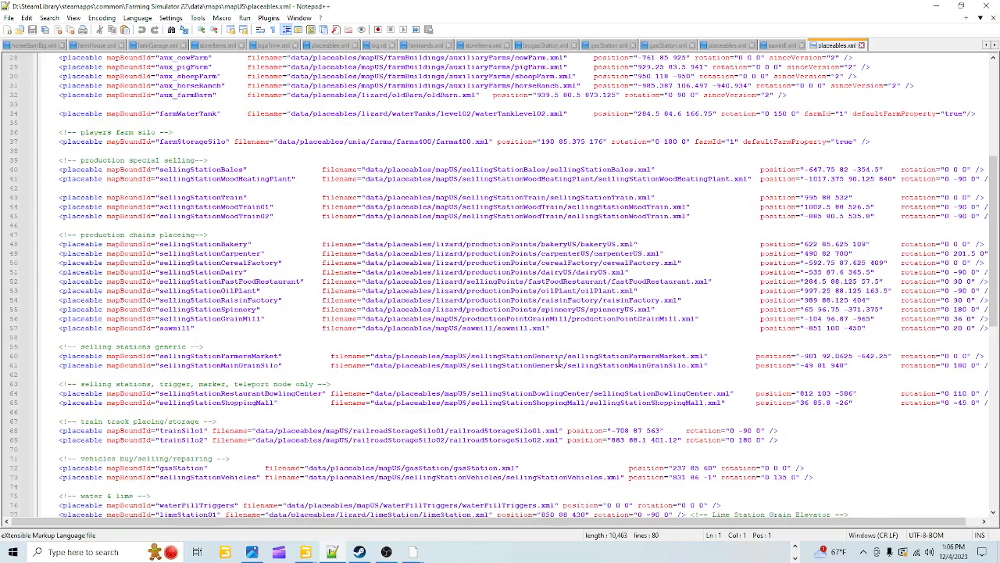
Step: Copy the whole sellingStationBakery line from the original placeables.xml and close that file
left_click(641, 242)
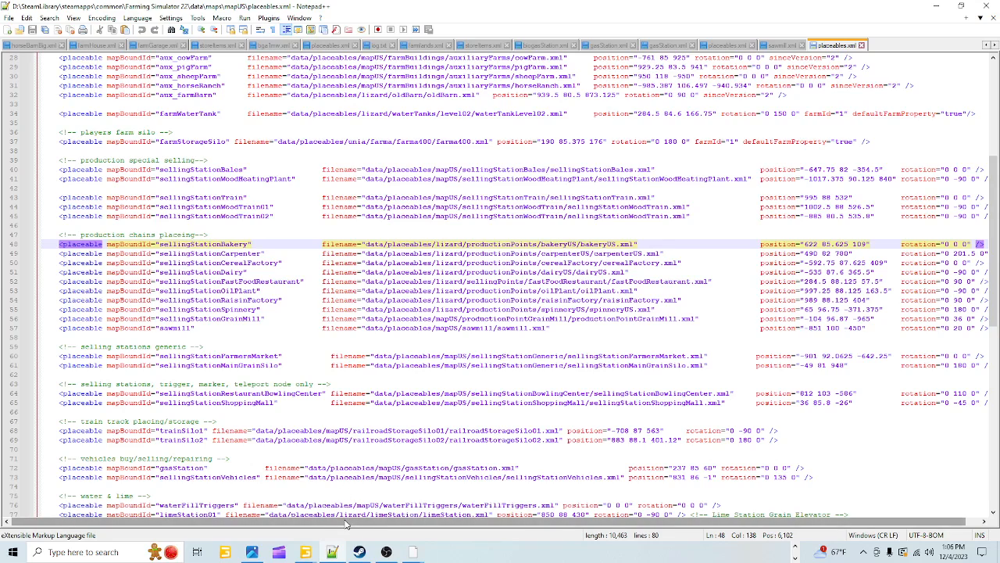
left_click_drag(344, 520, 596, 538)
double_click(972, 244)
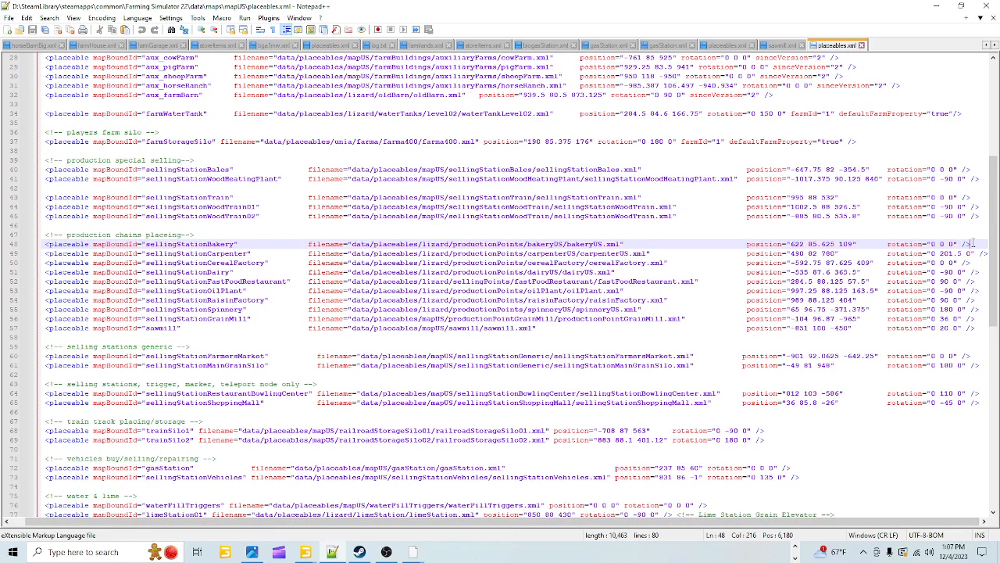
left_click_drag(972, 244, 2, 245)
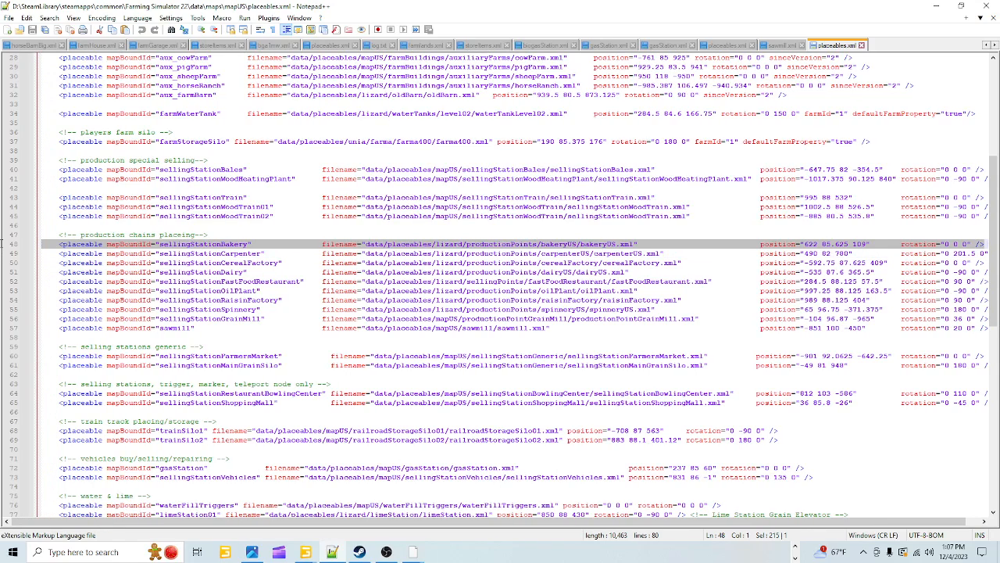
right_click(365, 246)
left_click(390, 262)
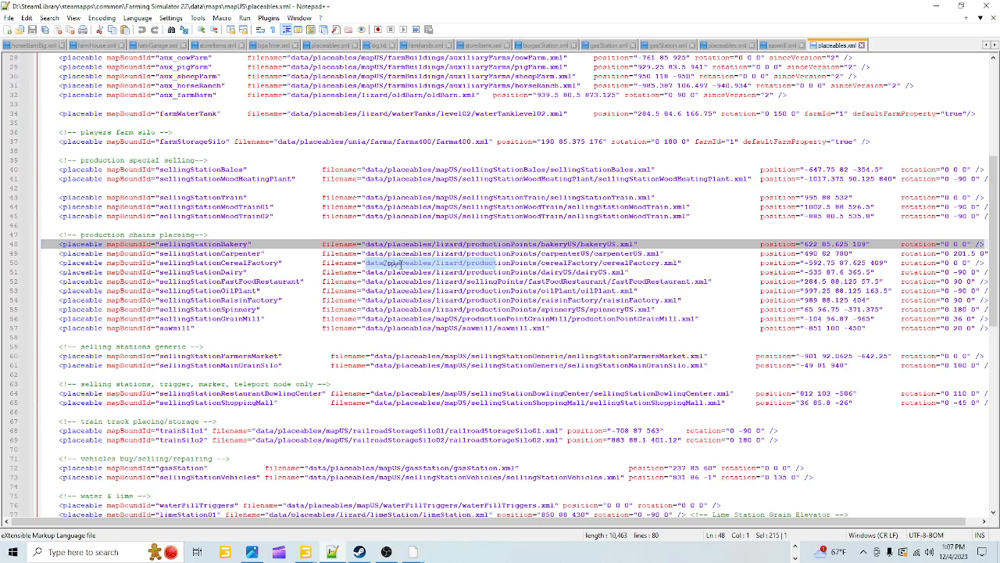
left_click(686, 301)
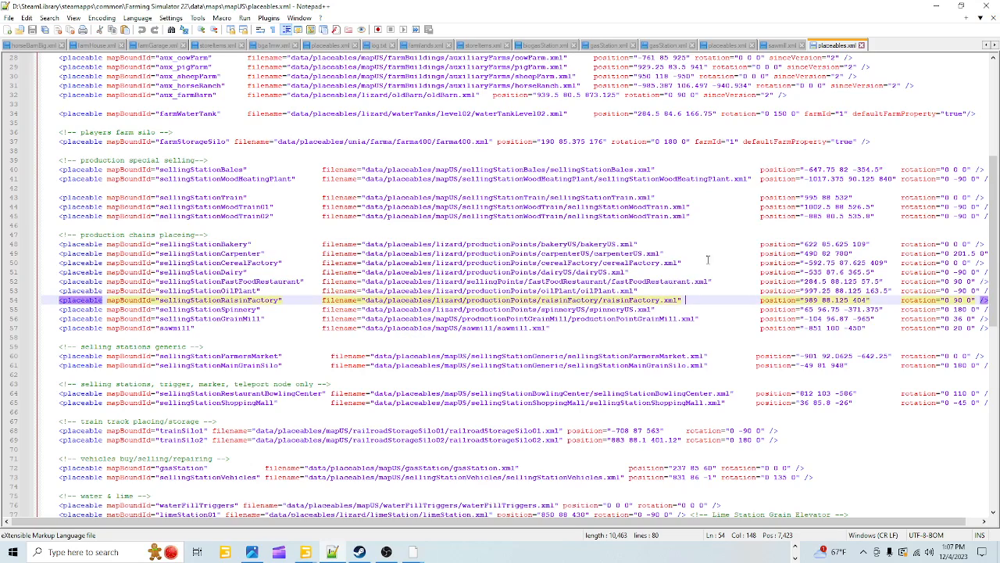
left_click(861, 45)
Step: Switch to File Explorer and open the FS22_ModMapUS4x_prefab folder under Documents, My Games, FarmingSimulator2022, mods
left_click(938, 7)
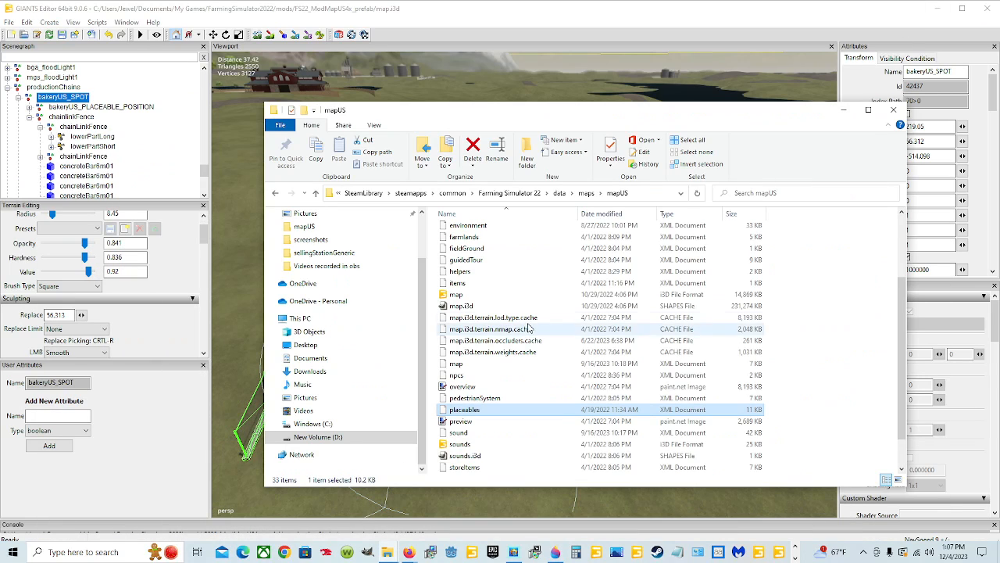
scroll(342, 287, "up", 2)
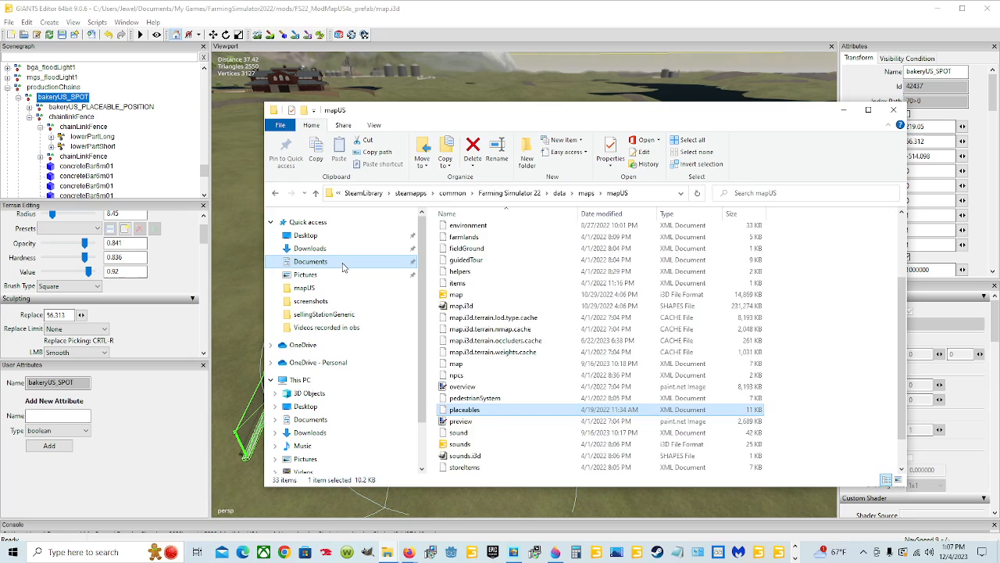
left_click(311, 261)
double_click(598, 295)
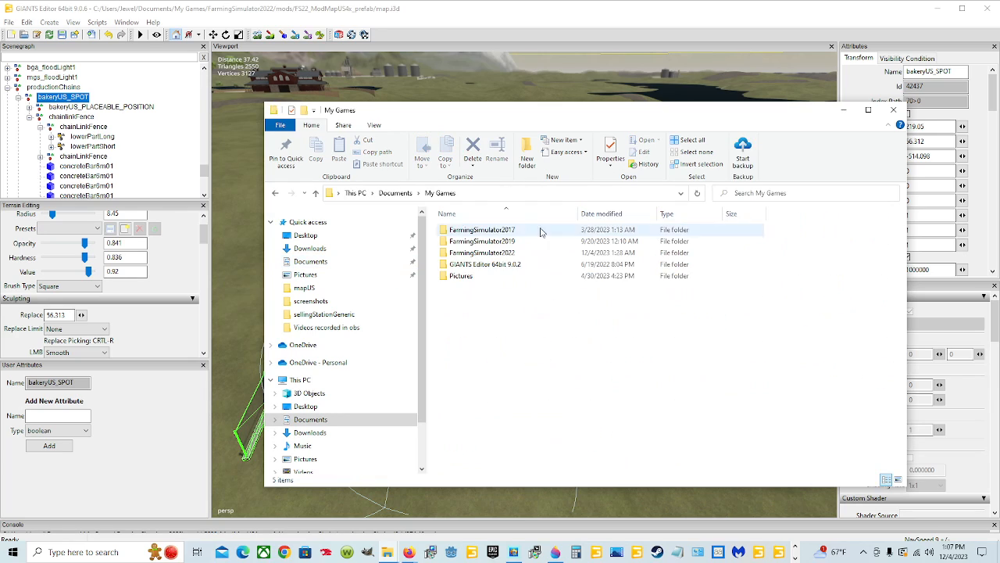
double_click(505, 254)
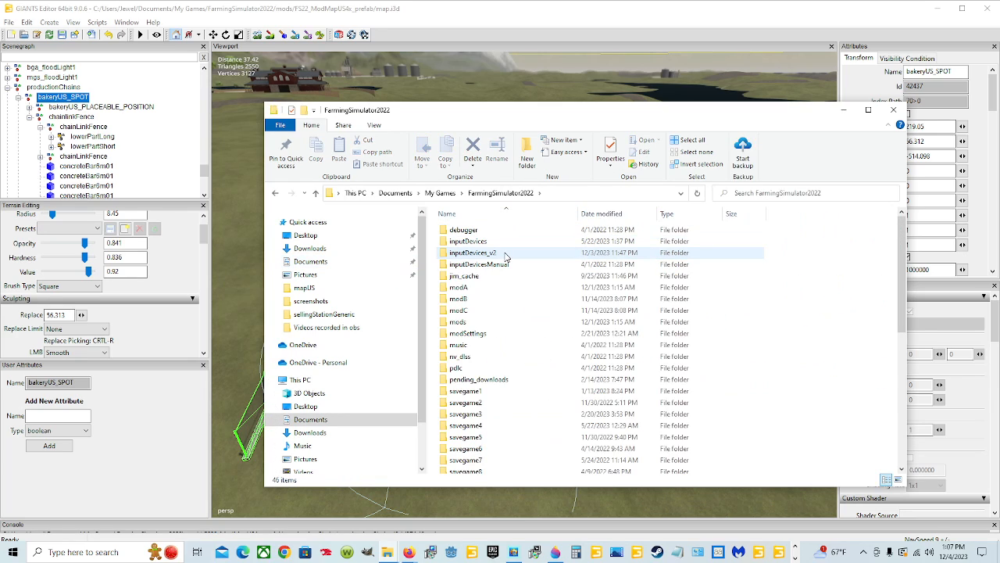
double_click(481, 321)
double_click(497, 232)
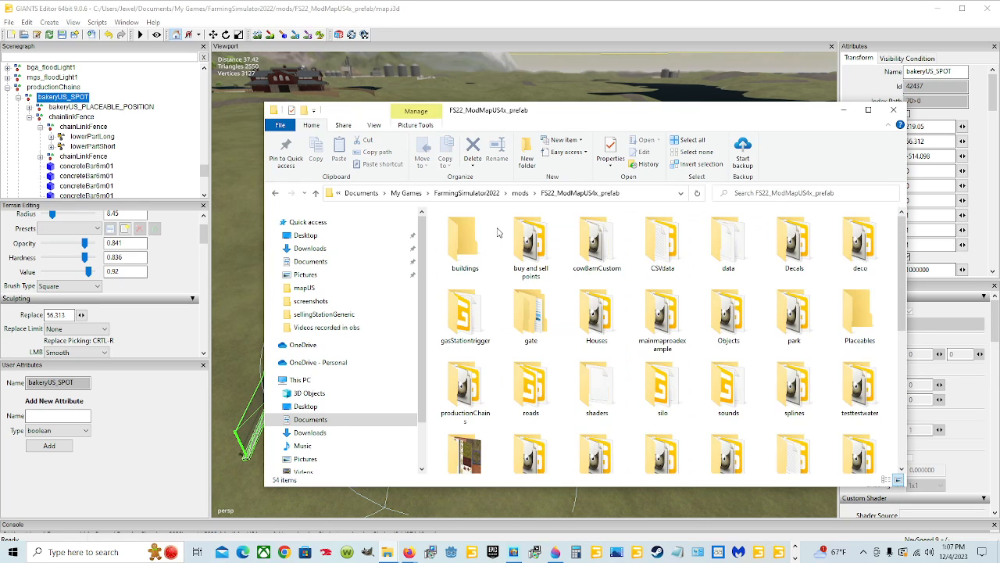
Step: Open the placeables XML file from the mod's xml folder in Notepad++
scroll(616, 335, "down", 2)
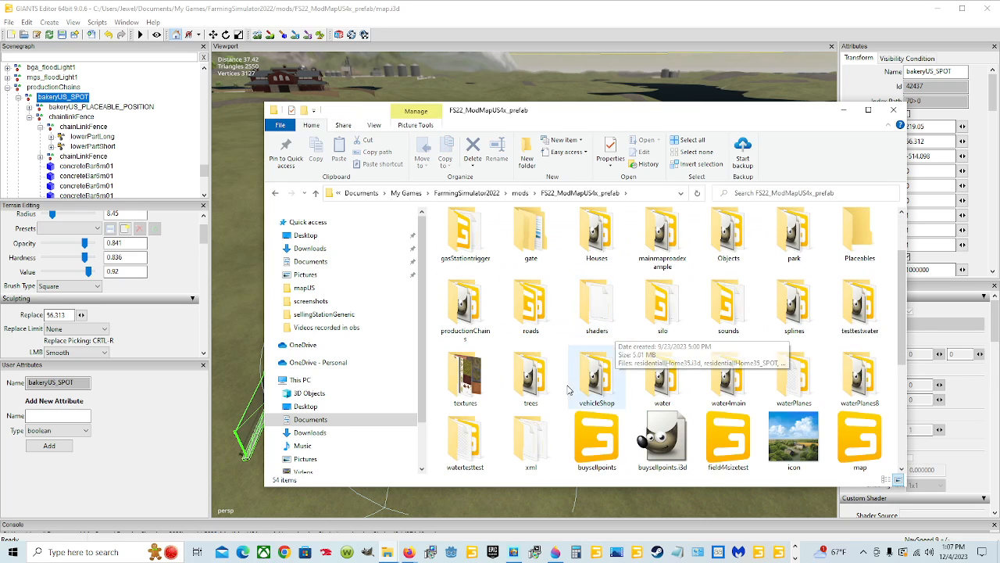
double_click(533, 430)
left_click(463, 299)
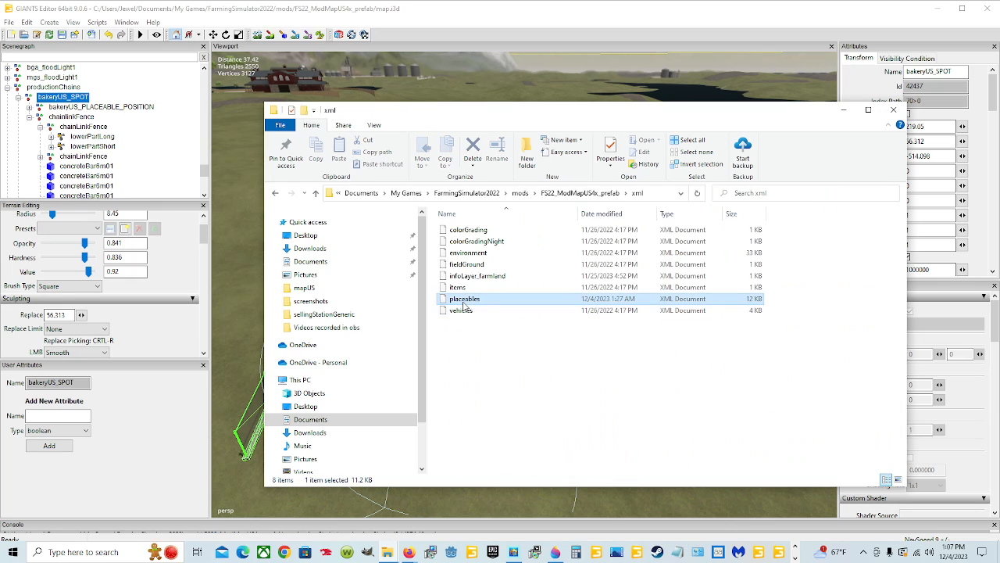
right_click(465, 304)
left_click(512, 347)
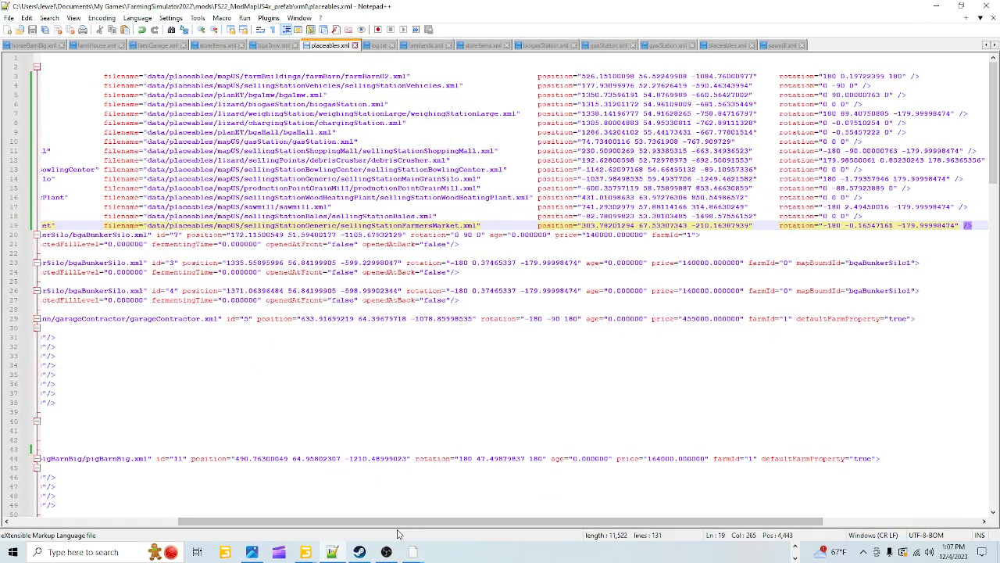
Step: Add a new line after the sellingStationFarmersMarket entry and paste the copied sellingStationBakery entry there
left_click_drag(414, 522, 599, 522)
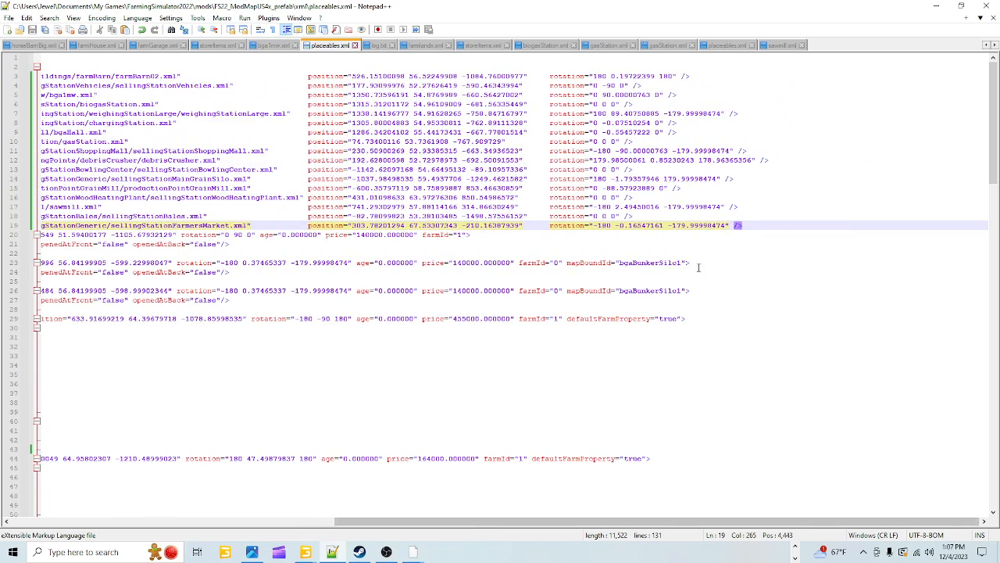
left_click(746, 226)
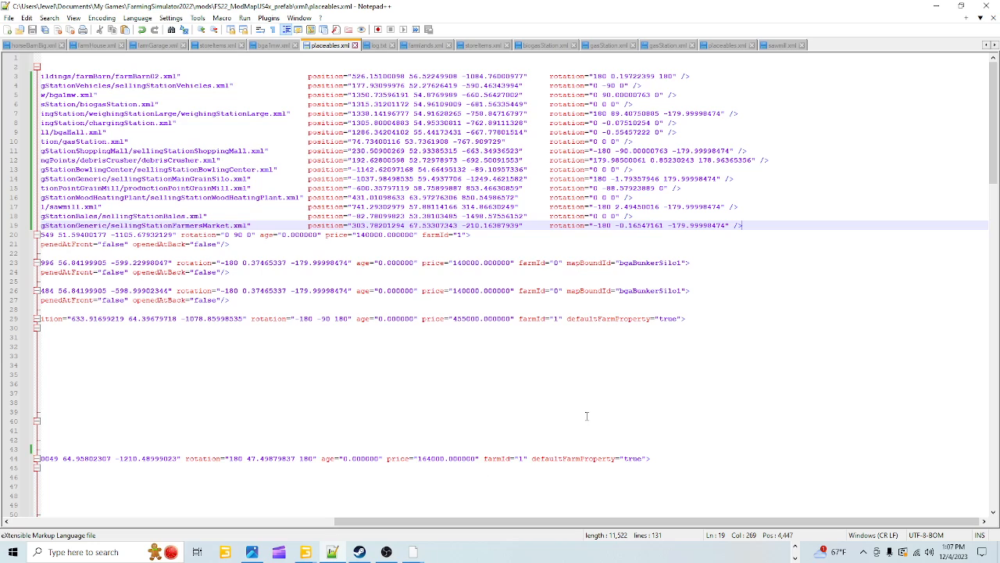
key("Return")
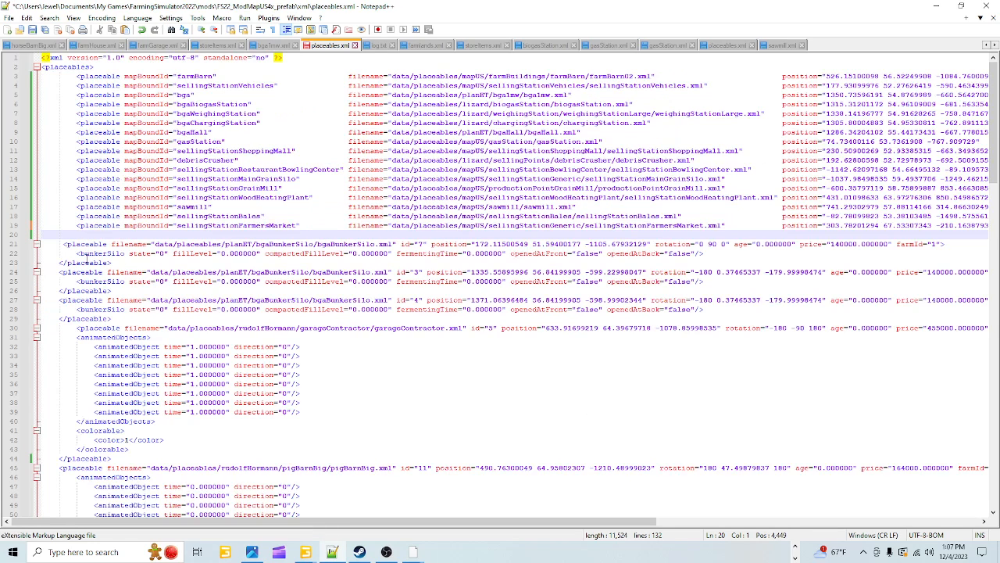
right_click(44, 233)
left_click(90, 265)
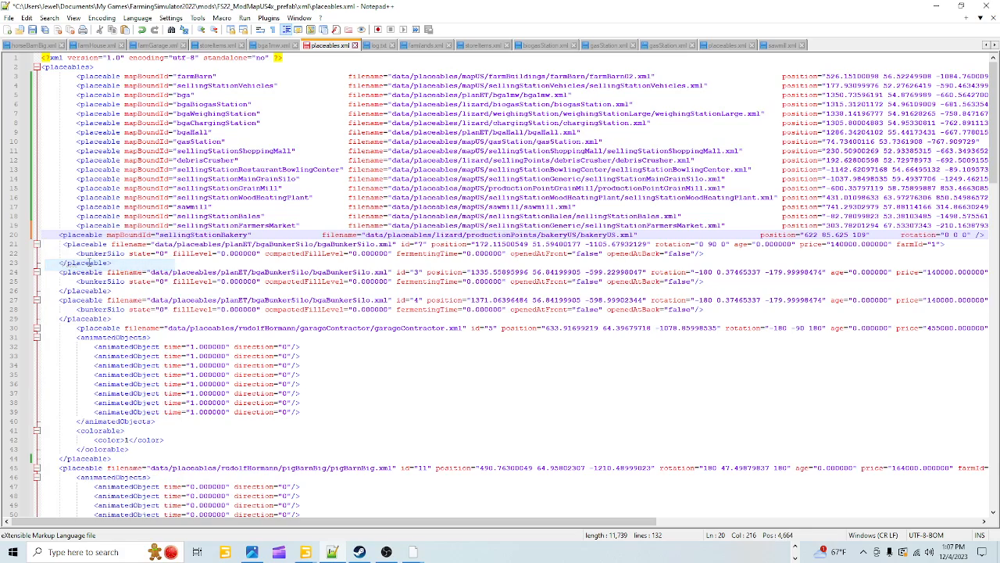
Step: Align the bakery entry's indent, filename and position attributes with the columns of the entries above
left_click(60, 235)
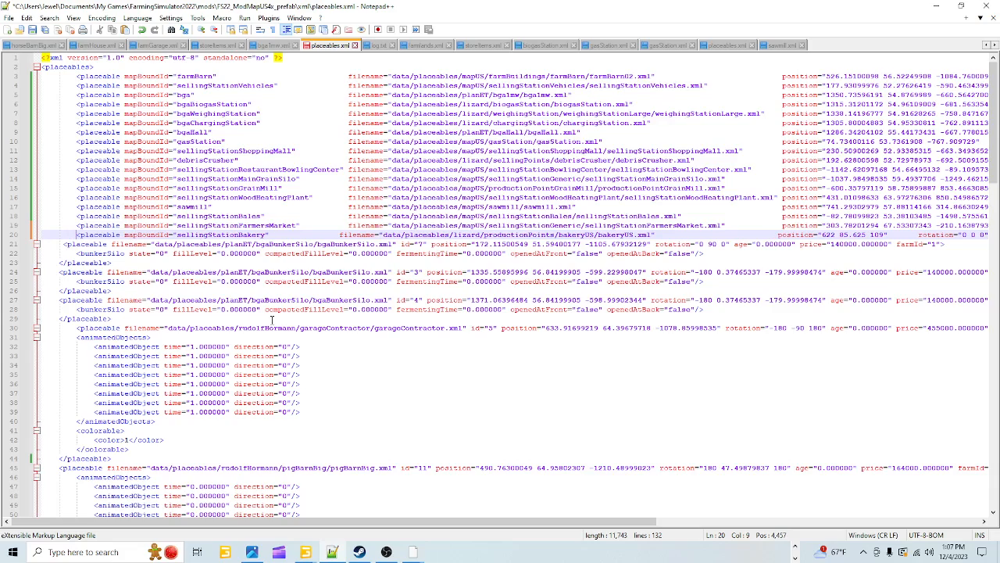
left_click(340, 235)
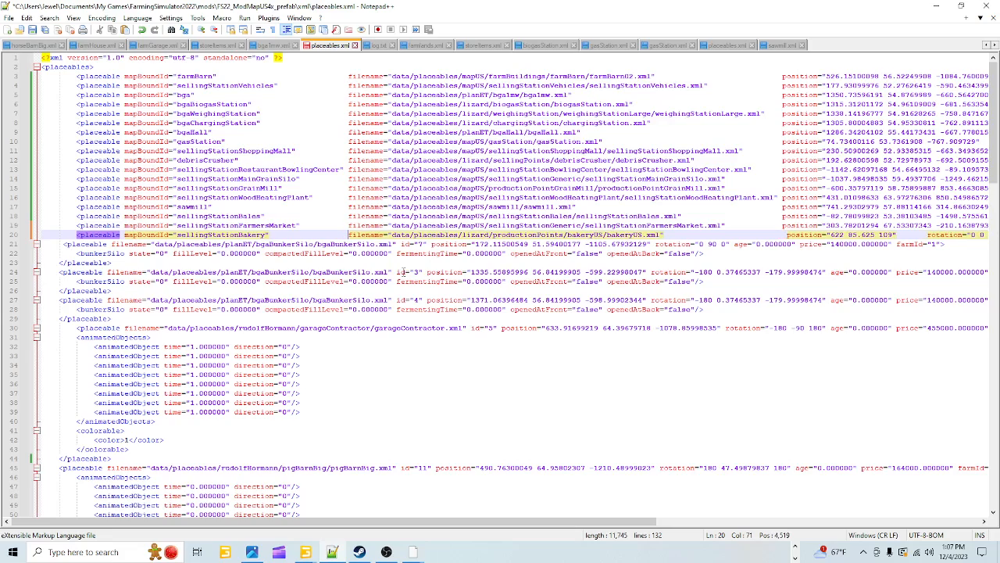
left_click(786, 234)
key("BackSpace")
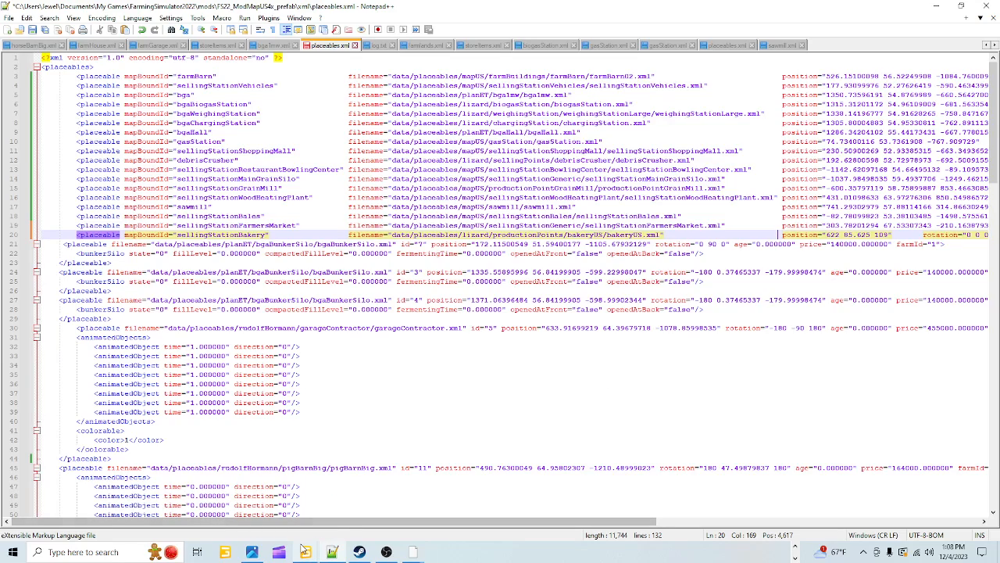
Step: Switch to GIANTS Editor and copy the translation of the bakeryUS object
mouse_move(305, 552)
left_click(282, 490)
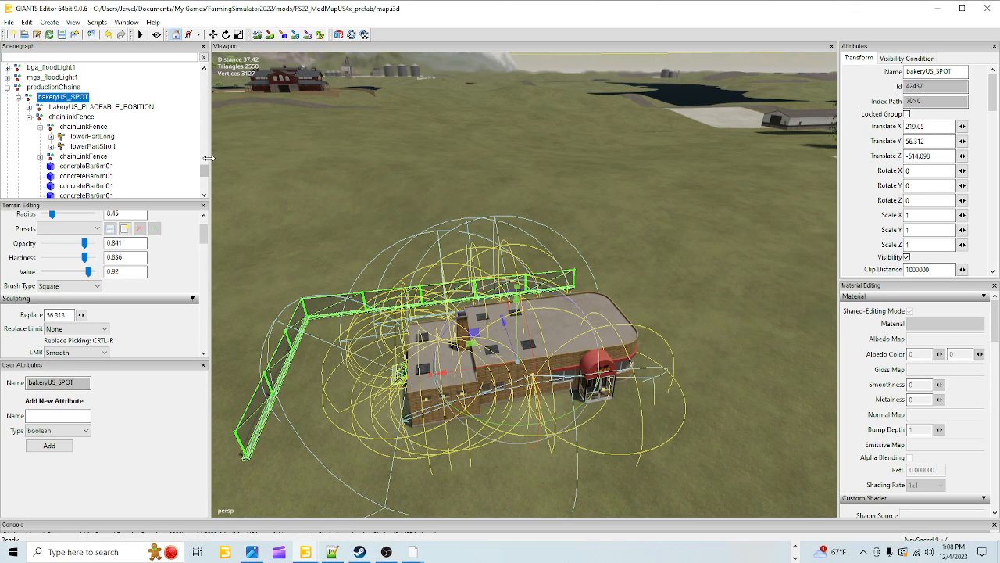
left_click_drag(204, 169, 212, 201)
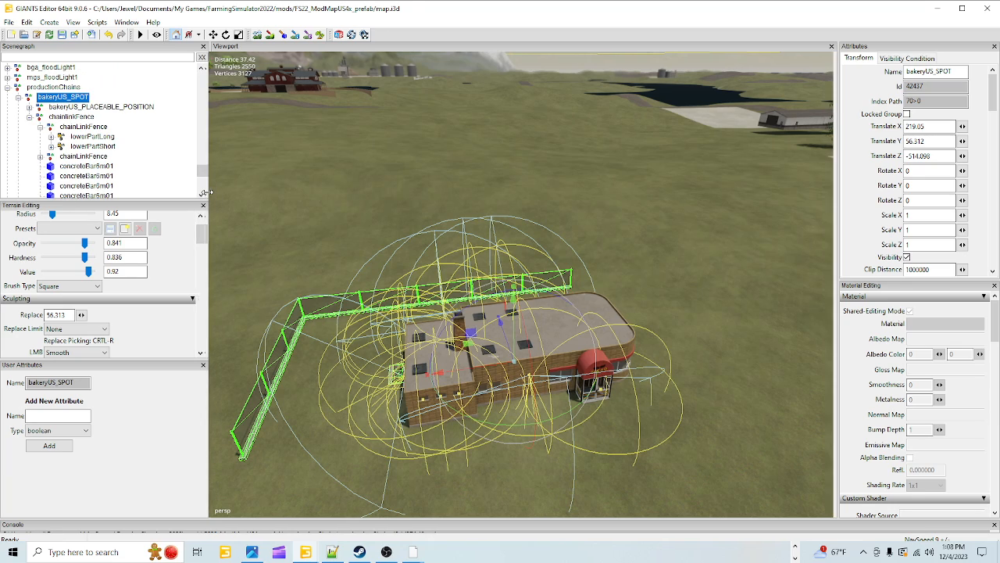
scroll(129, 181, "down", 5)
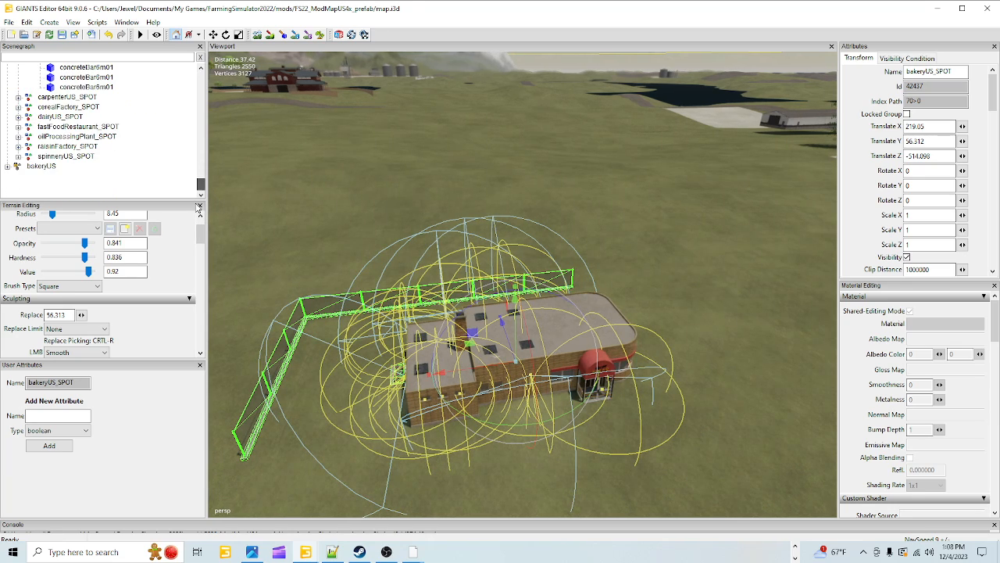
left_click(48, 167)
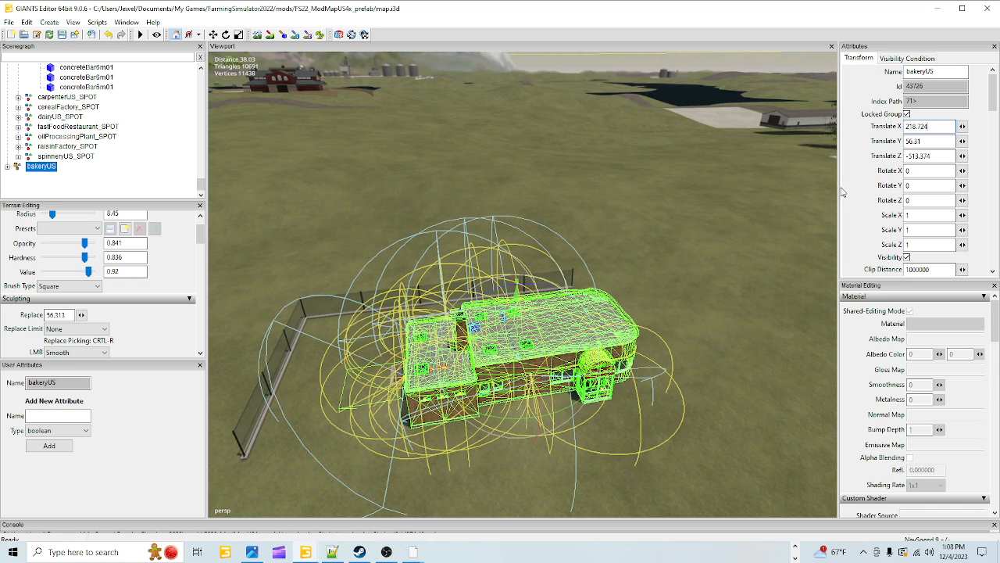
Step: Back in Notepad++, replace the bakery entry's position with the copied values 218.72399902 56.30975723 -513.37408447
left_click(332, 551)
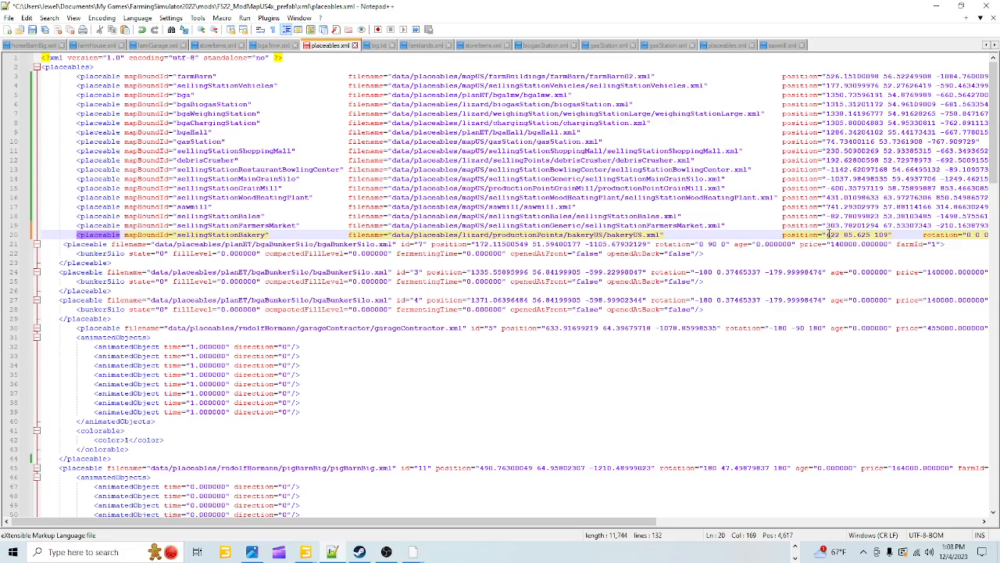
left_click_drag(827, 235, 891, 235)
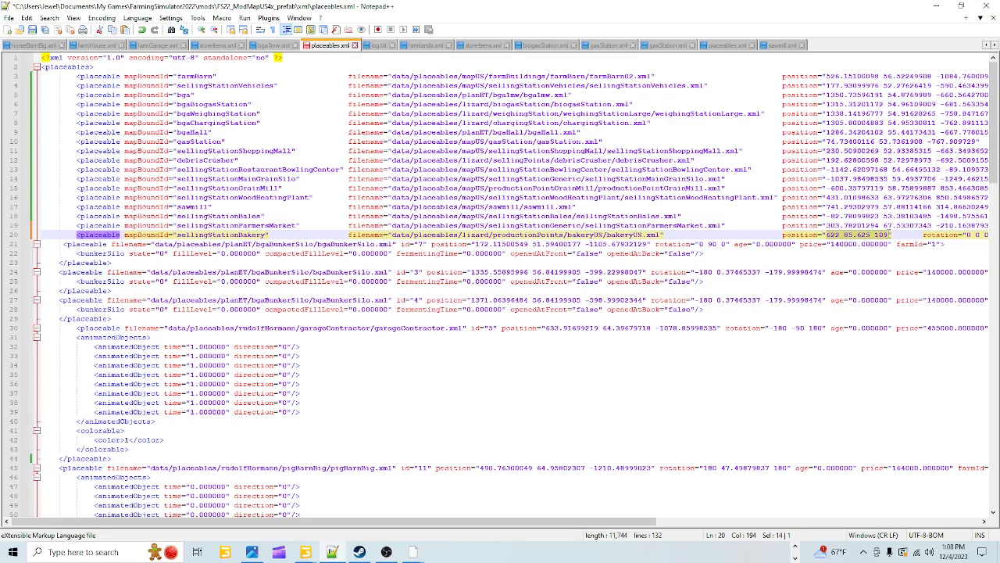
right_click(847, 234)
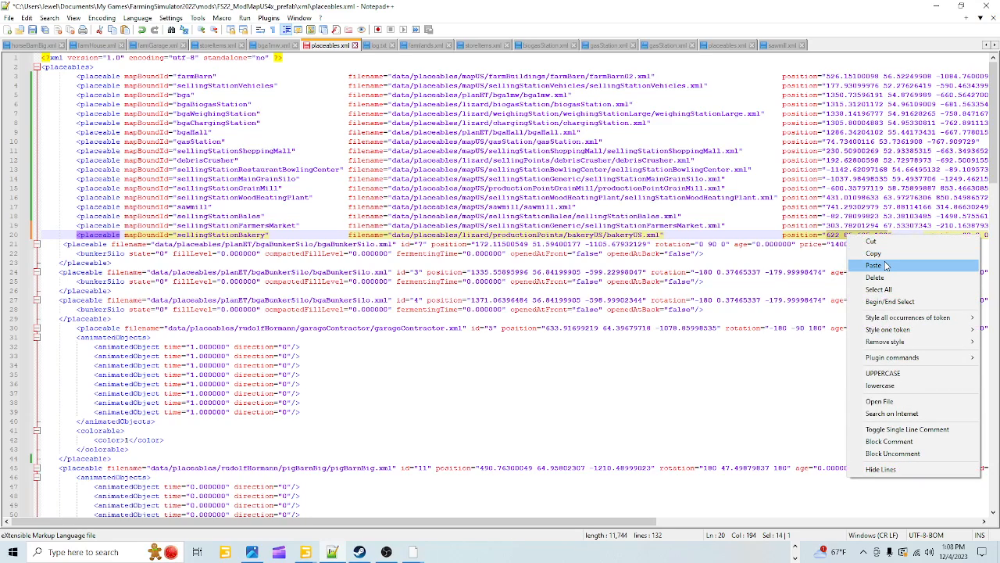
left_click(873, 266)
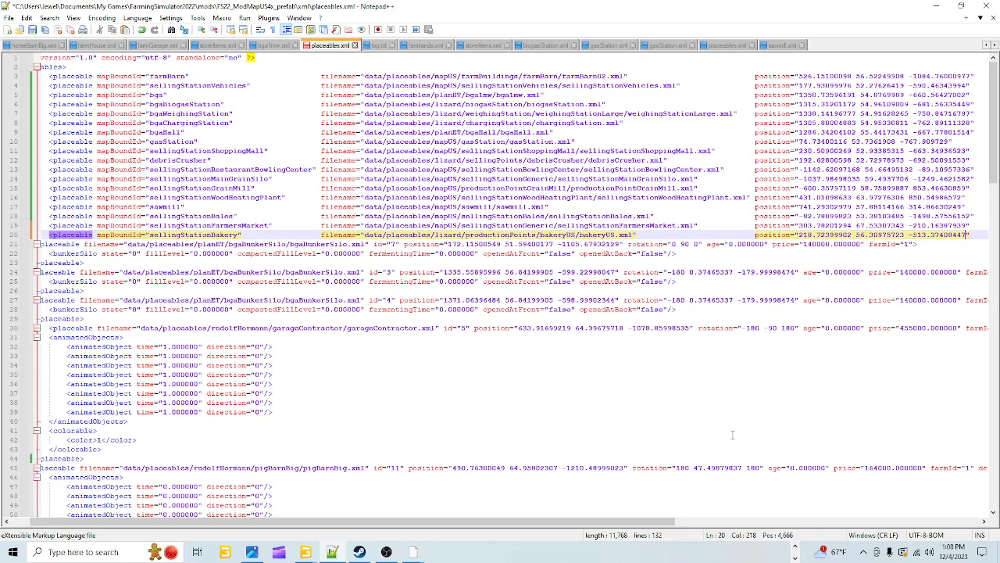
Step: Align the bakery entry's rotation attribute with the rotation column of the entries above
left_click_drag(672, 522, 793, 522)
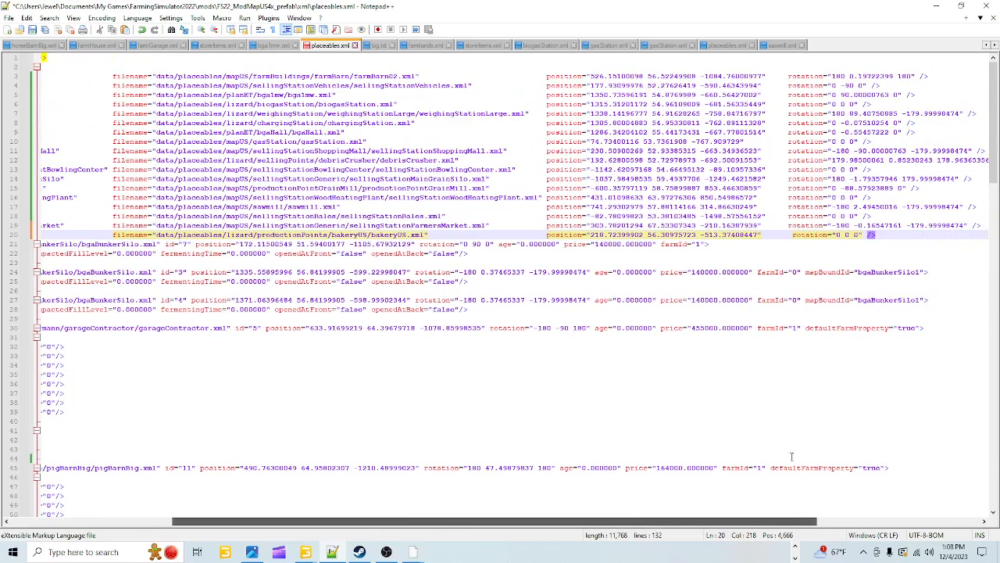
left_click(793, 235)
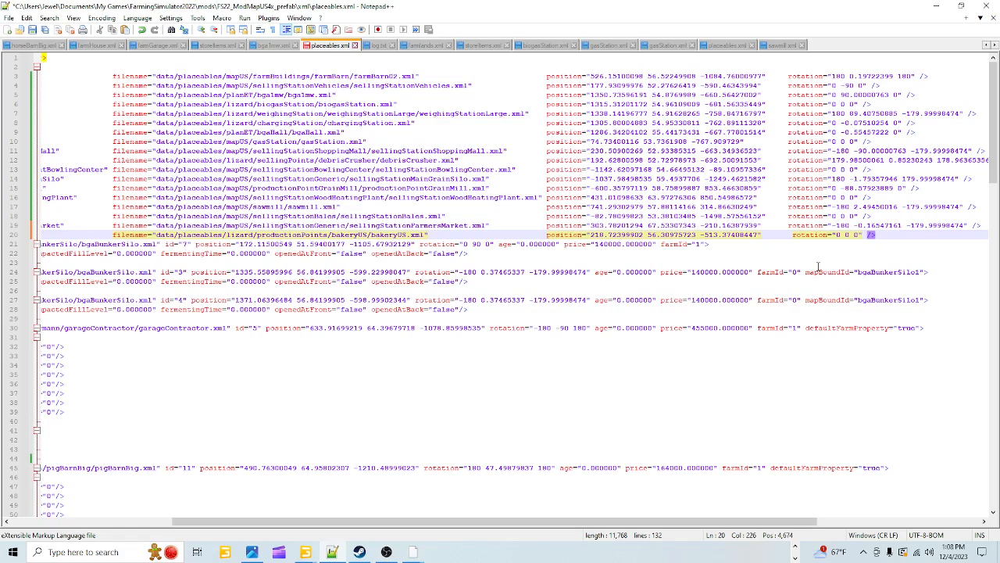
key("BackSpace")
Step: Compare the bakeryUS object's rotation values in GIANTS Editor with the rotation in the bakery's placeables entry
left_click(305, 552)
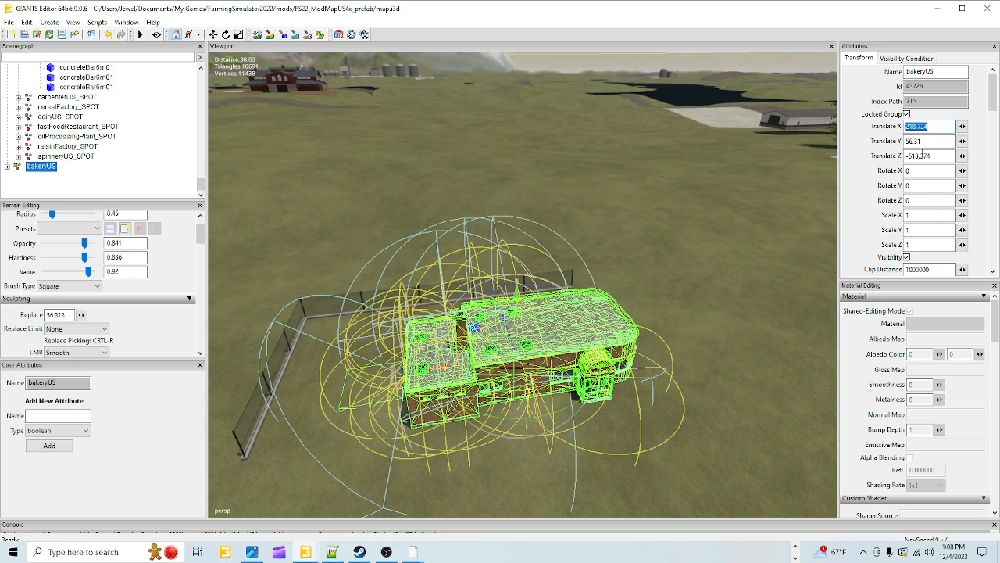
left_click(332, 551)
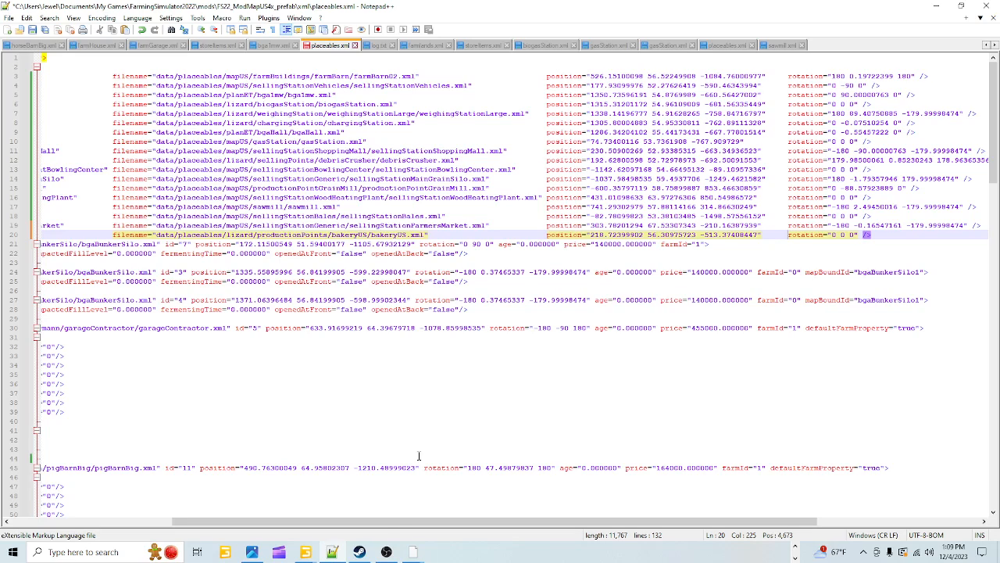
mouse_move(306, 552)
left_click(378, 508)
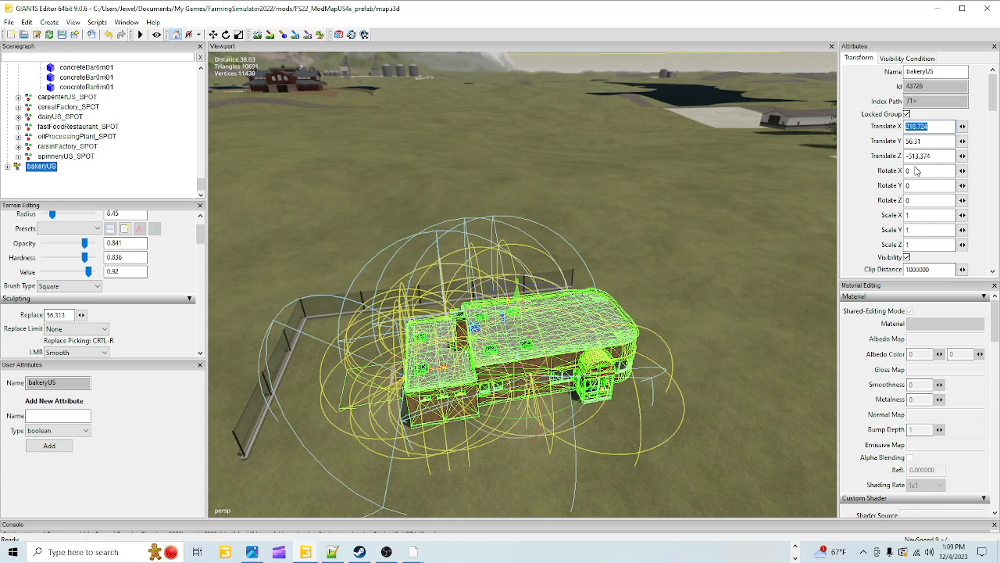
left_click(932, 168)
left_click(916, 170)
Step: Save the map and collapse the productionChains group in the scene tree
left_click(62, 35)
scroll(138, 165, "up", 5)
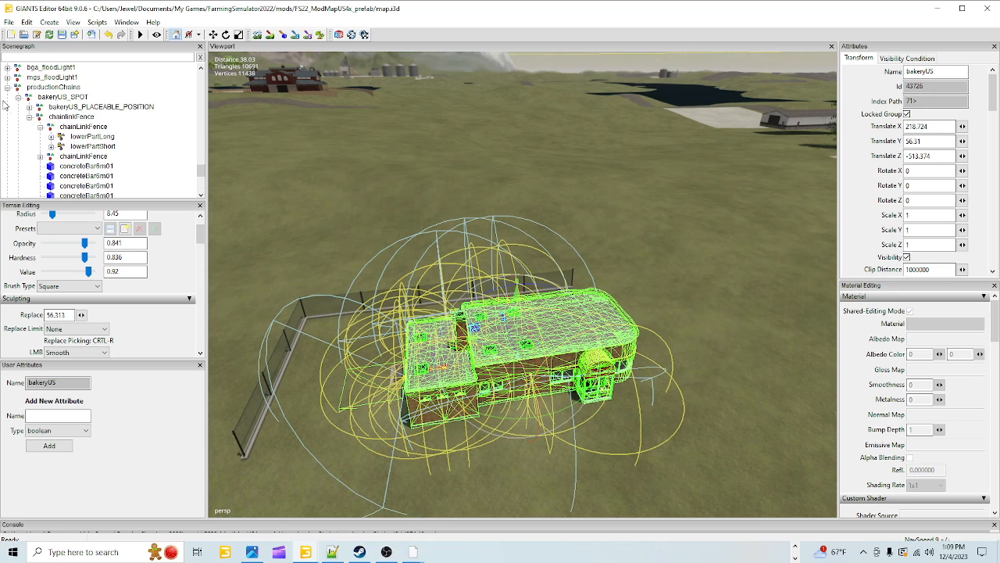
left_click(7, 87)
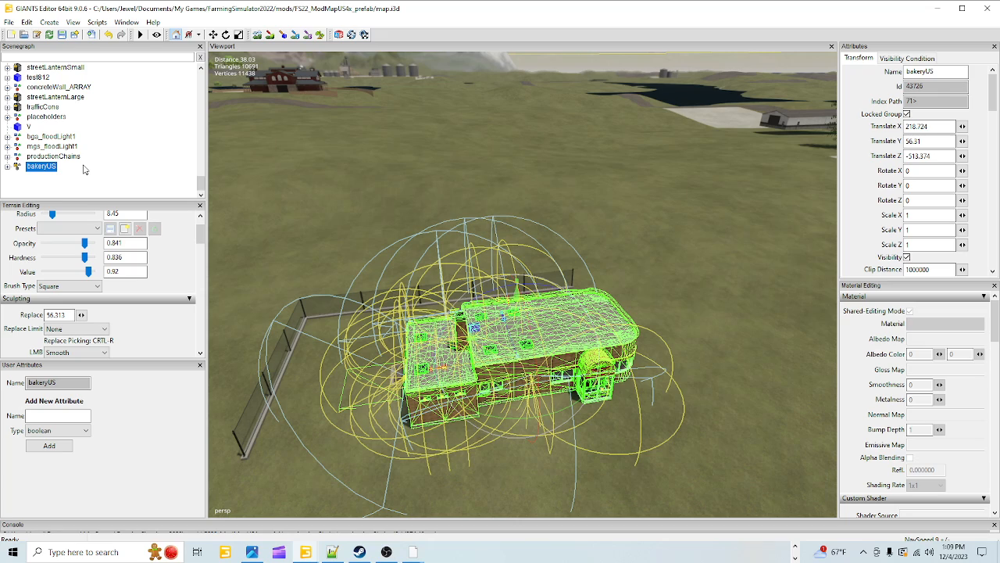
Step: Move the bakeryUS object into the placeholders group in the scene tree, expand the group and select bakeryUS inside it
scroll(84, 169, "up", 1)
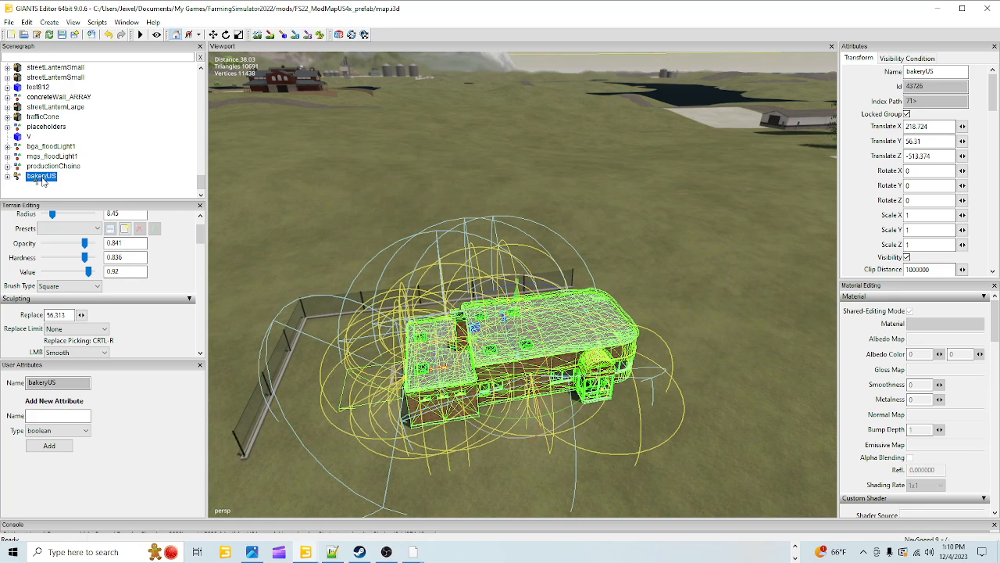
left_click(43, 117)
left_click(47, 127)
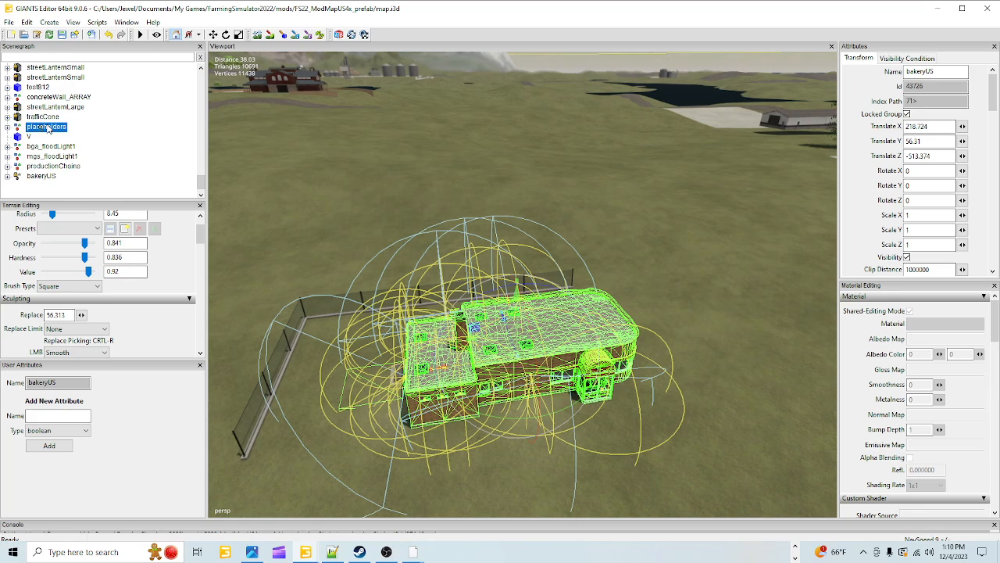
left_click_drag(47, 125, 46, 126)
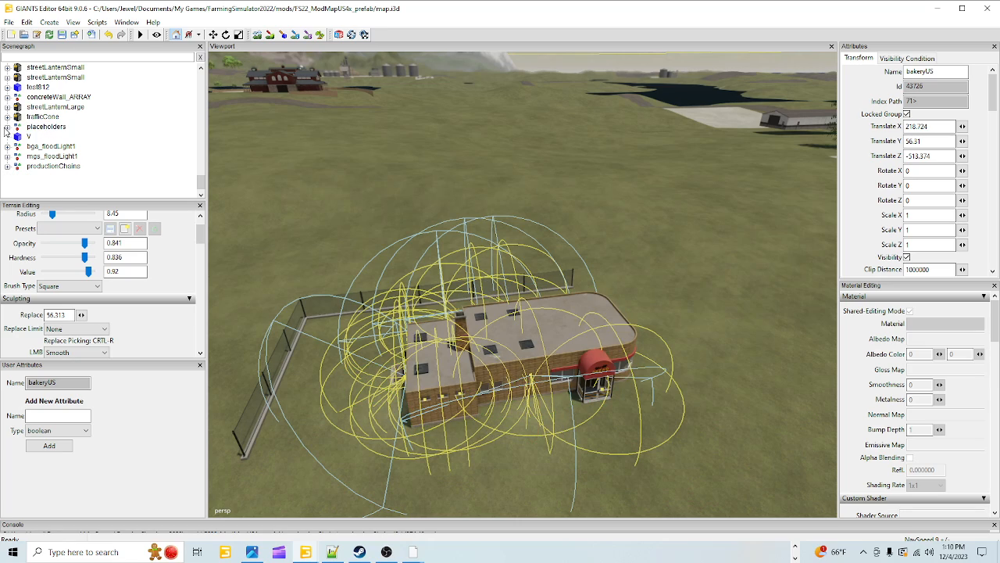
left_click(7, 126)
scroll(76, 176, "down", 6)
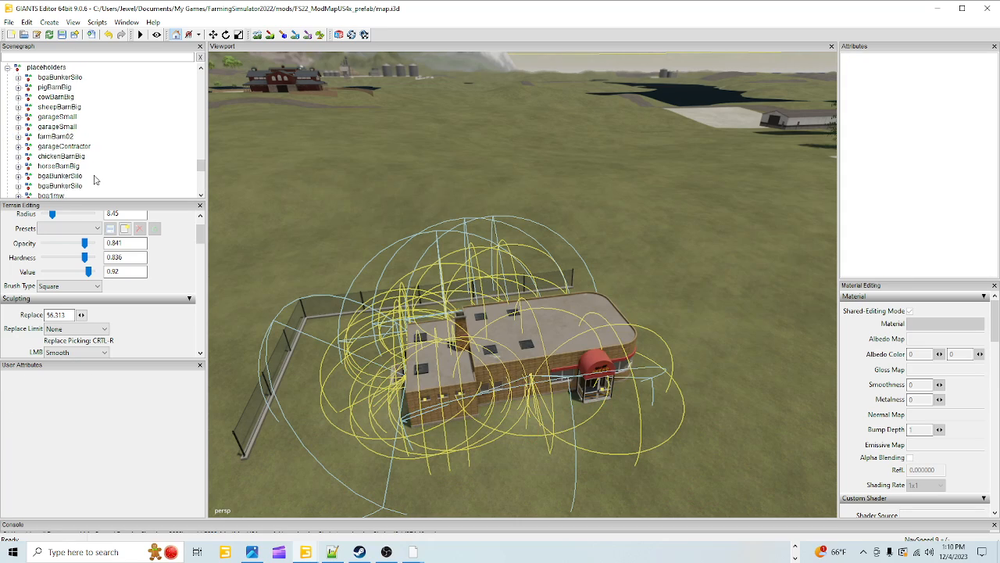
scroll(76, 176, "down", 4)
left_click(66, 157)
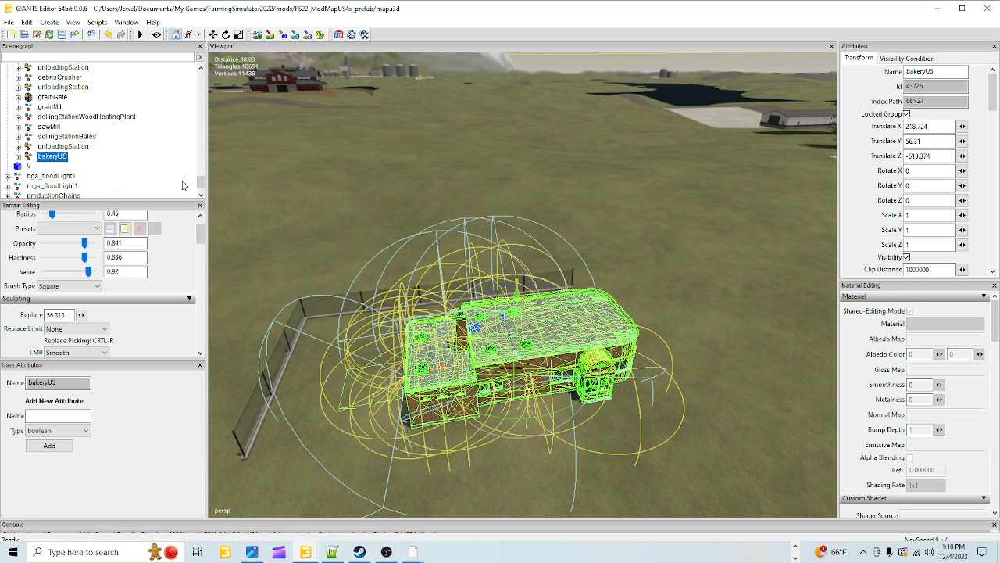
Step: Select careerStartPoint and place it on the ground beside the bakery at about X 232.57, Y 56.31, Z -524.11
left_click_drag(200, 182, 201, 75)
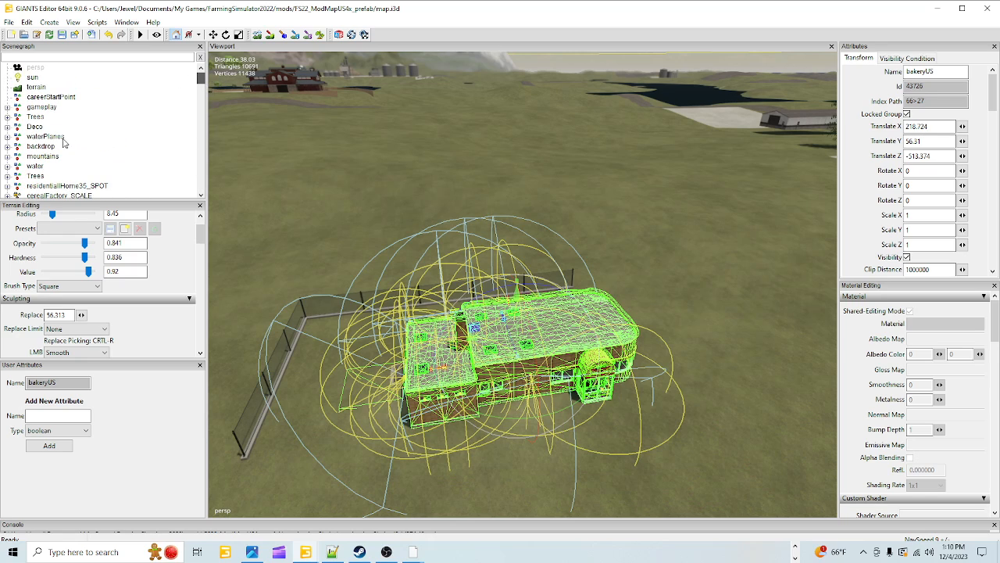
left_click(69, 97)
left_click_drag(433, 264, 397, 313, "alt")
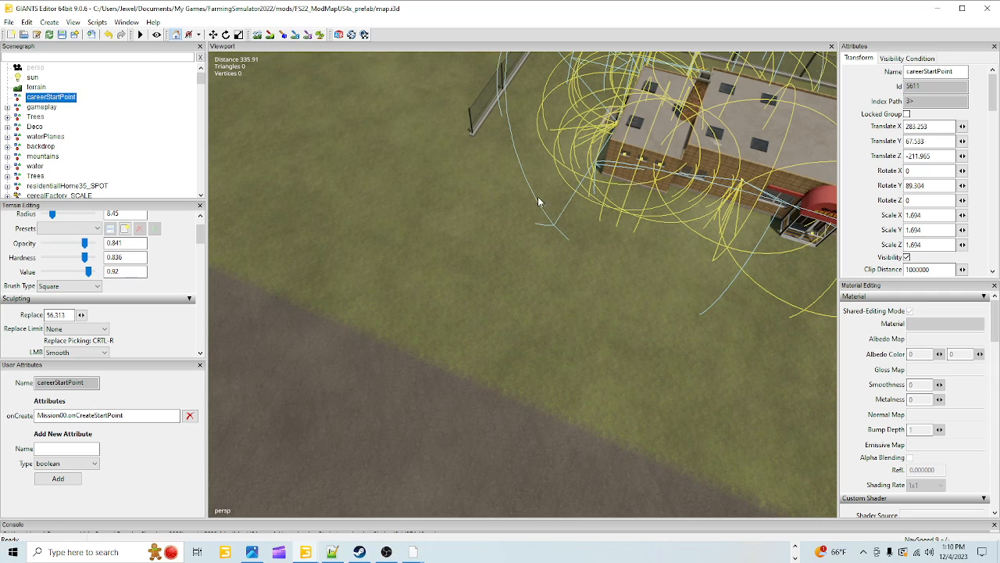
key("ctrl+b")
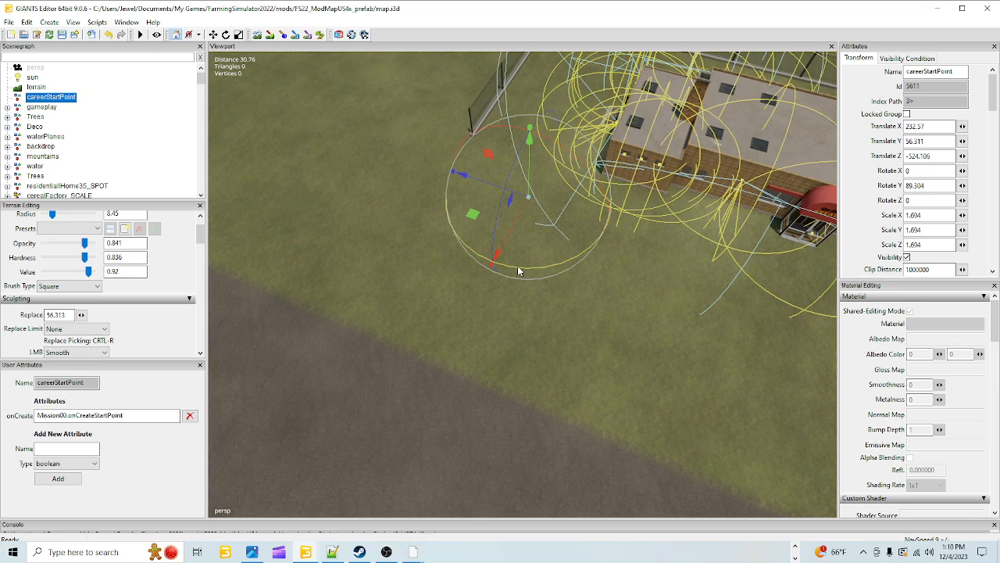
Step: Rotate careerStartPoint to about -23° around Y, reposition it at about X 234.96, Y 56.31, Z -529.71, and save the map
left_click_drag(518, 266, 507, 176)
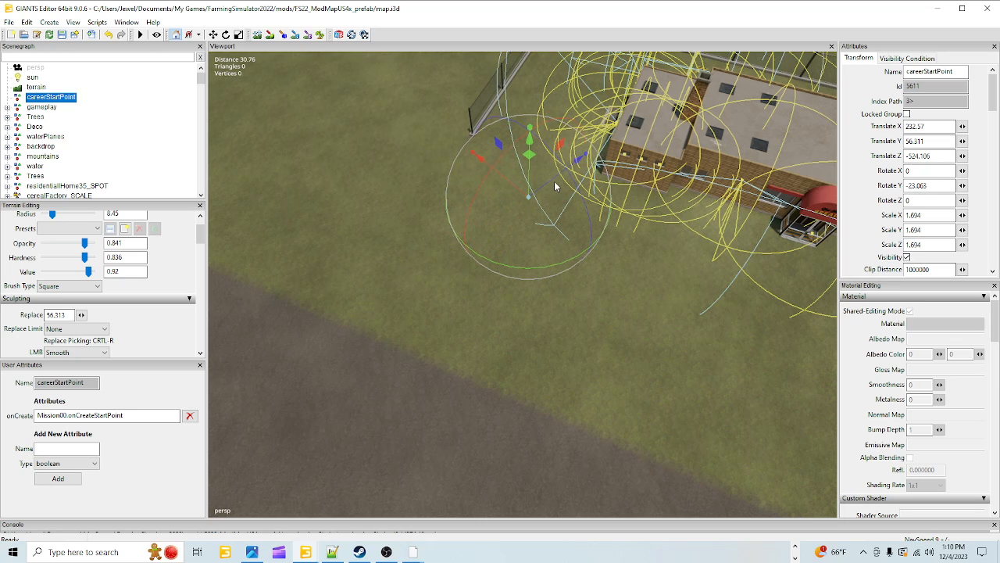
key("ctrl+b")
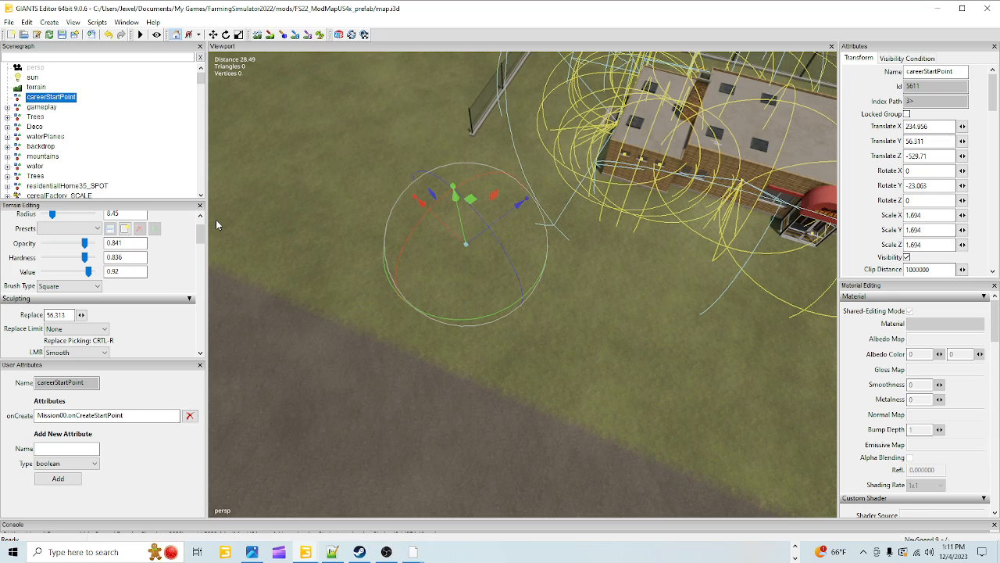
left_click(62, 35)
Step: Switch to File Explorer and browse to SteamLibrary\steamapps on the New Volume (D:) drive
left_click(795, 547)
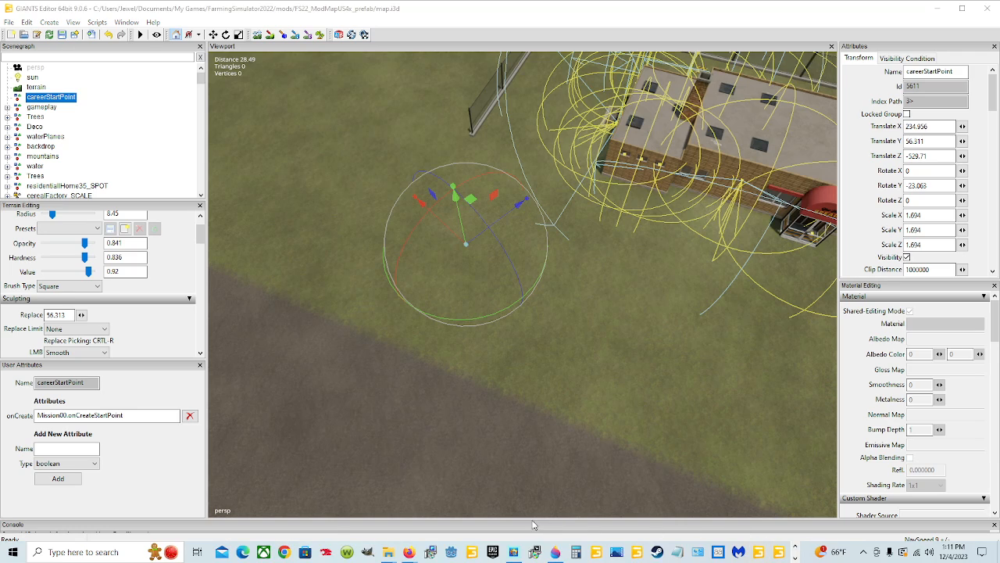
mouse_move(388, 556)
left_click(324, 494)
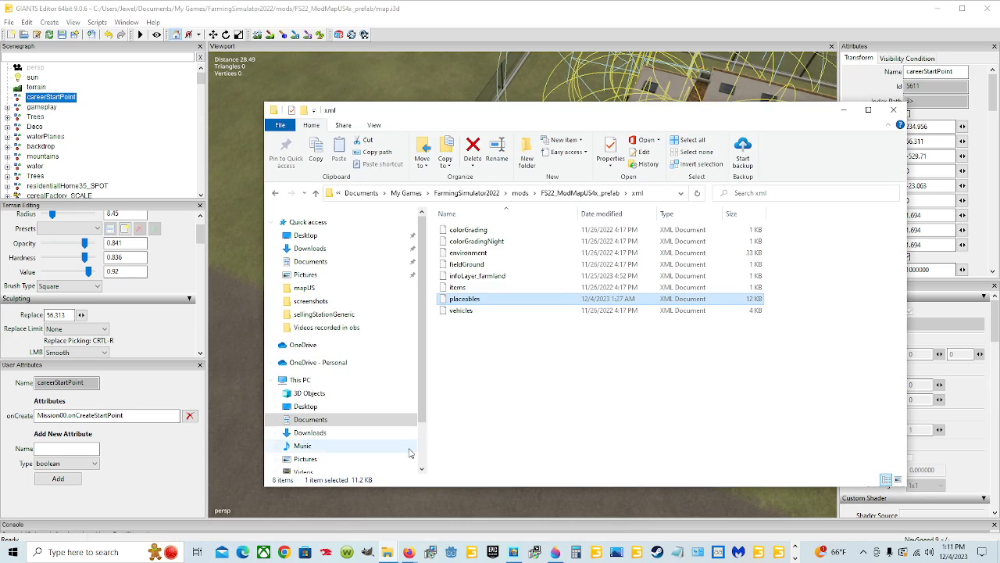
scroll(372, 434, "down", 2)
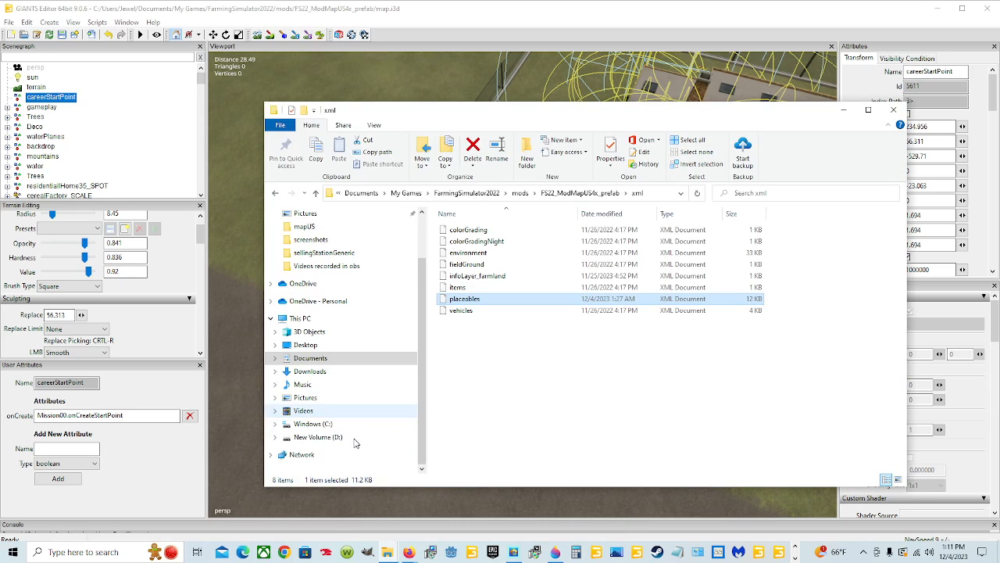
left_click(347, 437)
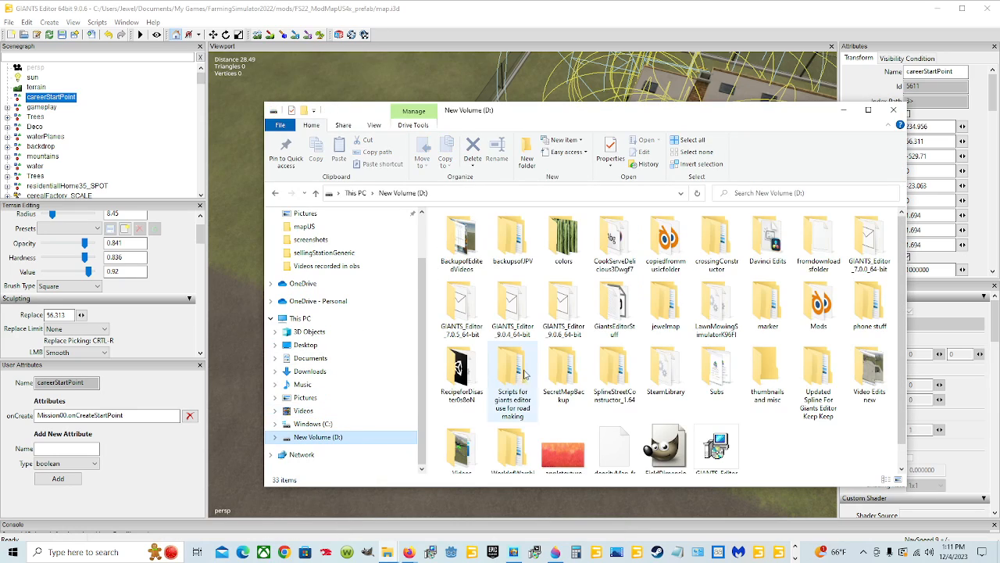
double_click(665, 373)
double_click(516, 232)
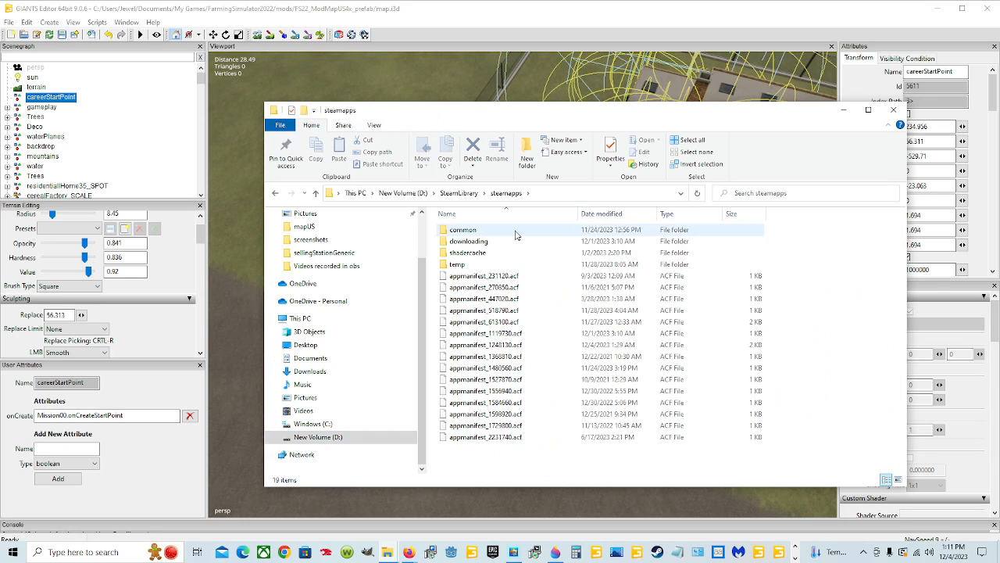
Step: Continue from steamapps to common\Farming Simulator 22\data\maps\mapUS
double_click(516, 233)
double_click(480, 311)
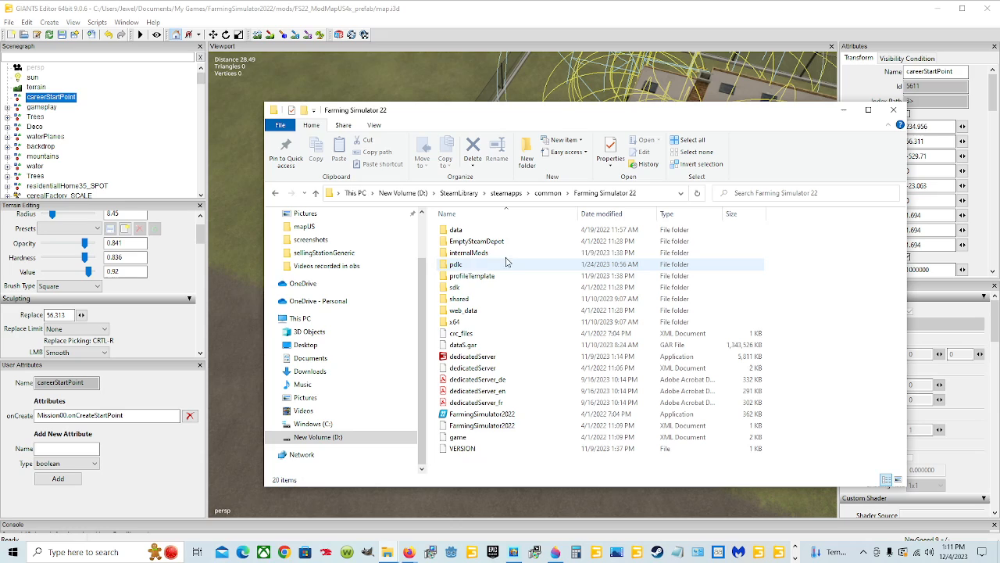
double_click(465, 229)
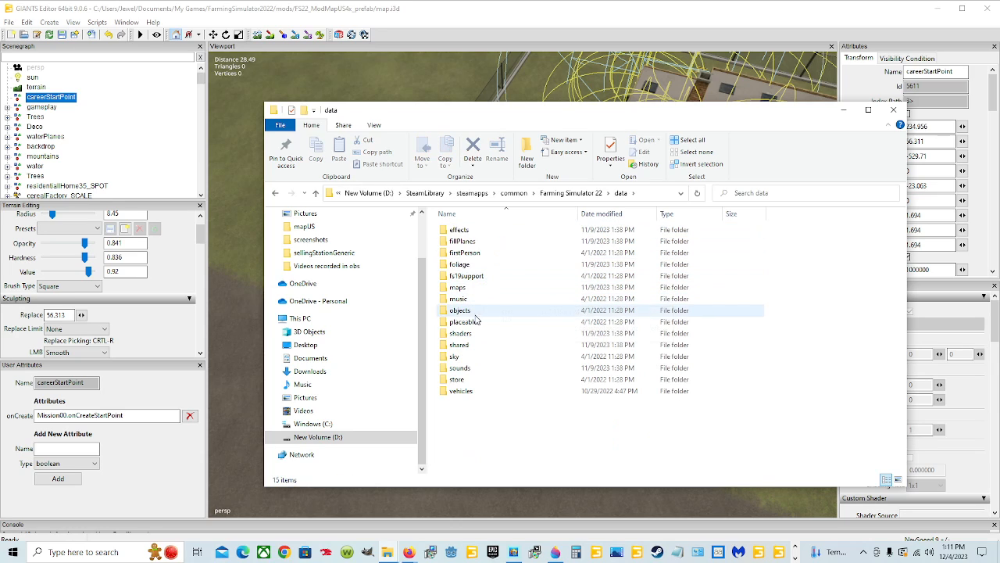
double_click(478, 287)
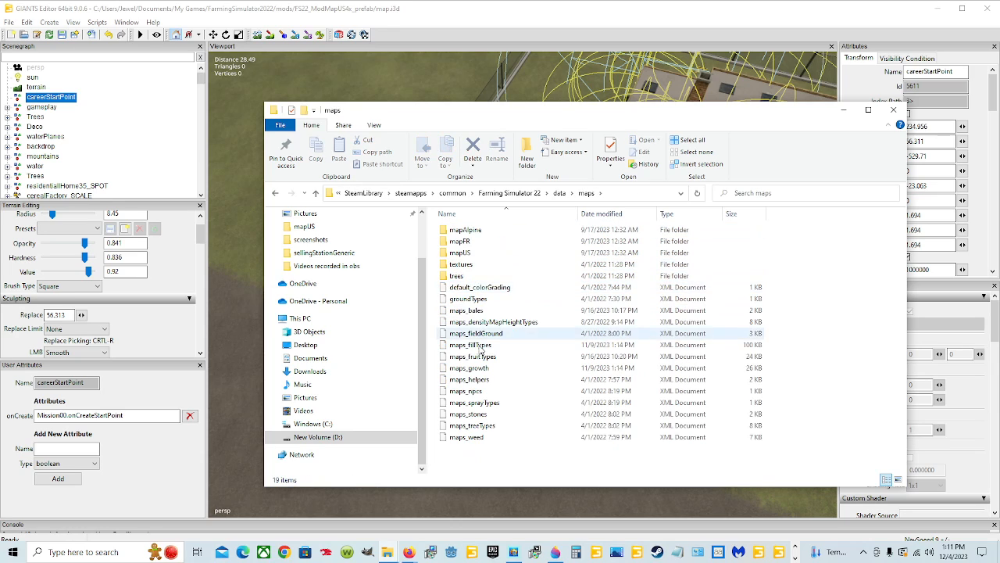
double_click(468, 254)
Step: Open the mapUS folder's storeItems XML file in Notepad++
scroll(513, 386, "down", 4)
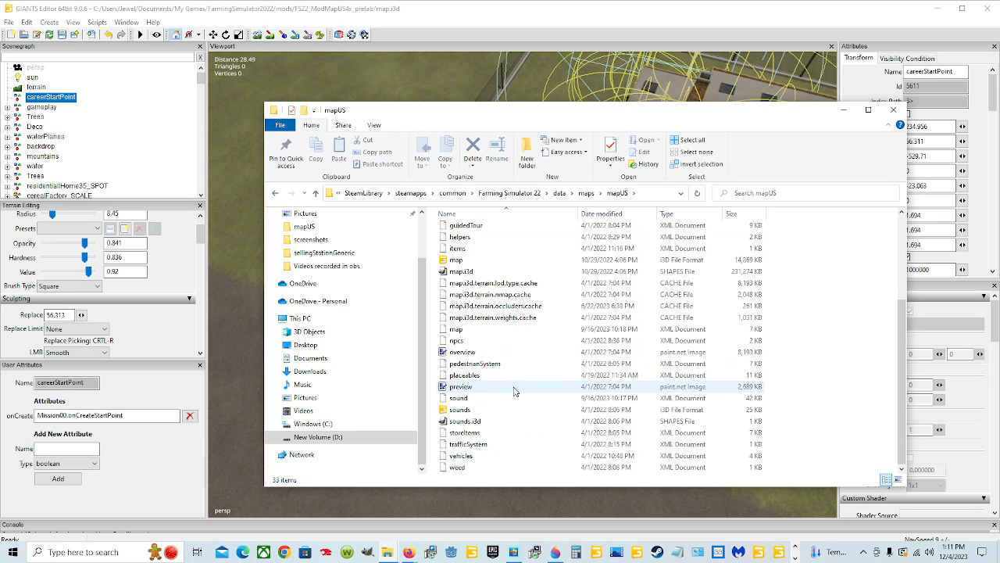
left_click(482, 434)
right_click(482, 437)
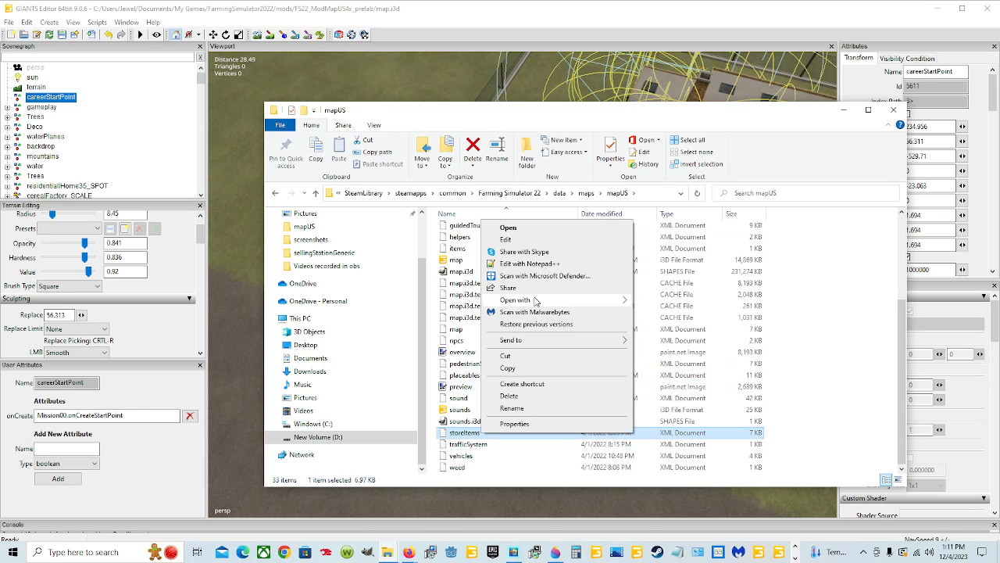
left_click(537, 254)
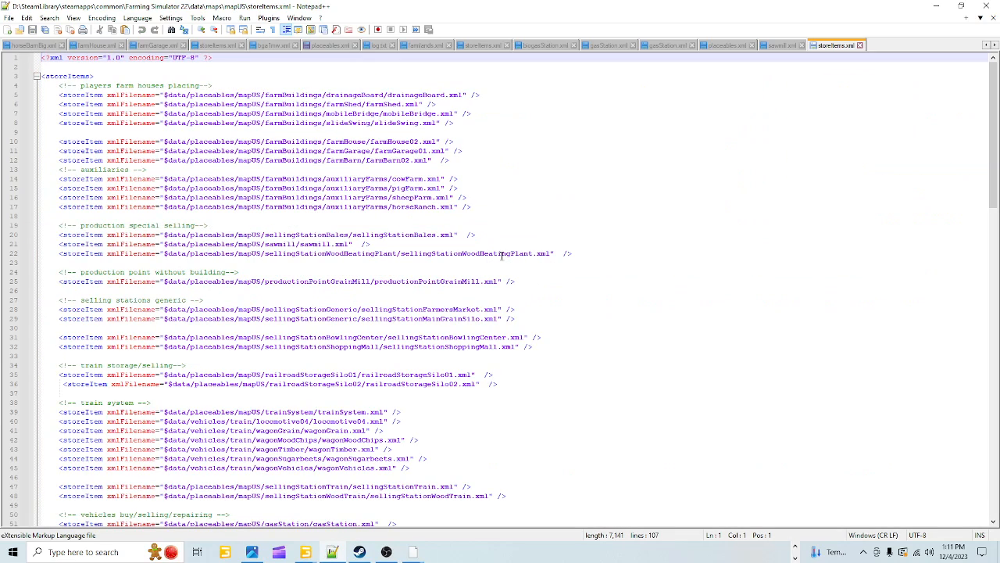
Step: Examine the placeable, train, vehicle and plant entries in storeItems.xml, and close the file
scroll(410, 164, "down", 3)
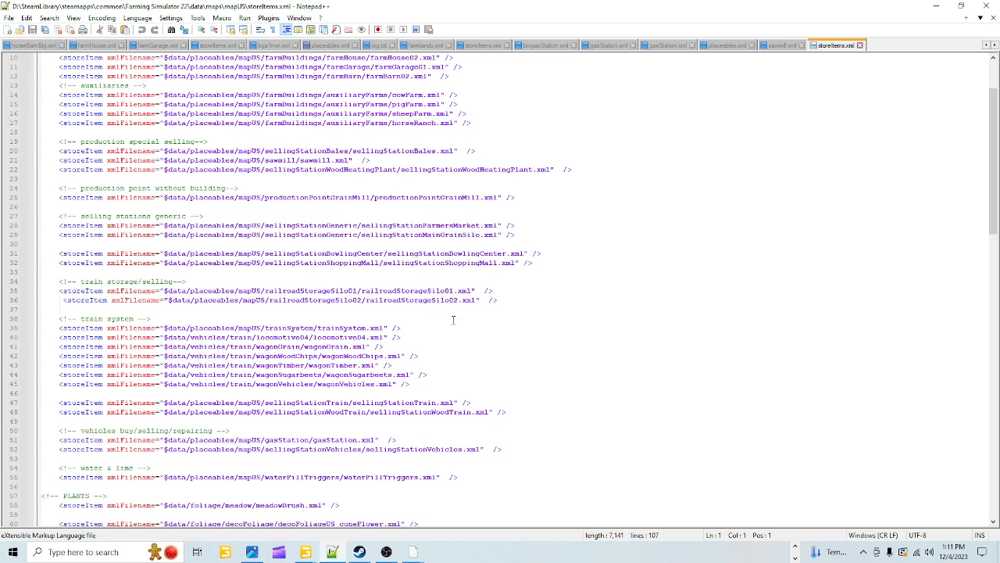
scroll(452, 319, "down", 3)
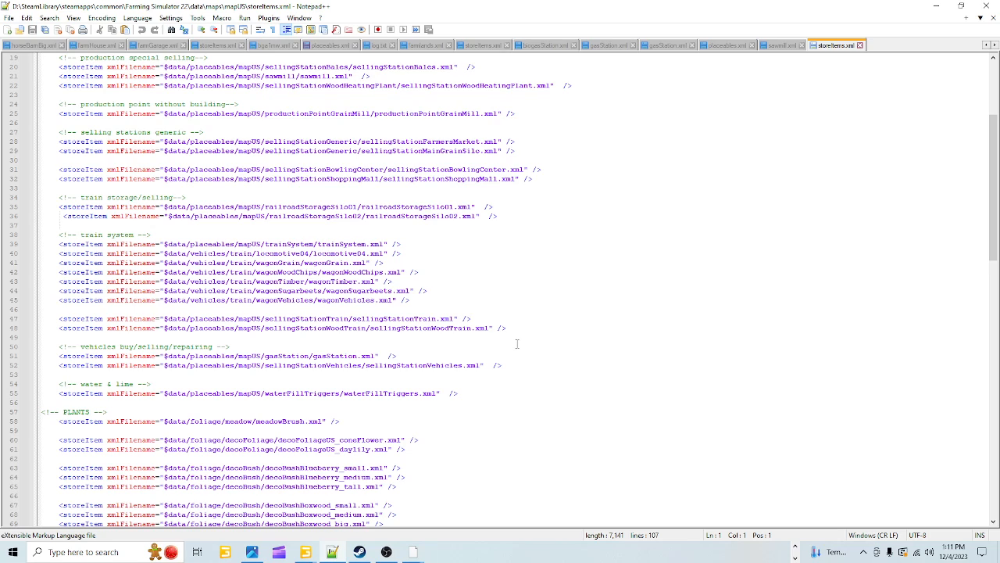
scroll(415, 343, "down", 2)
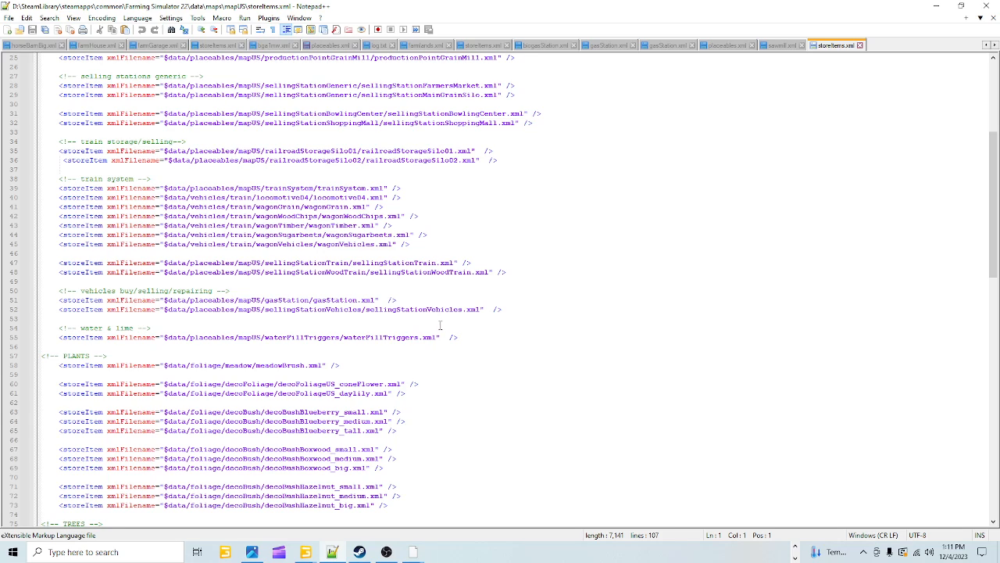
scroll(306, 258, "down", 1)
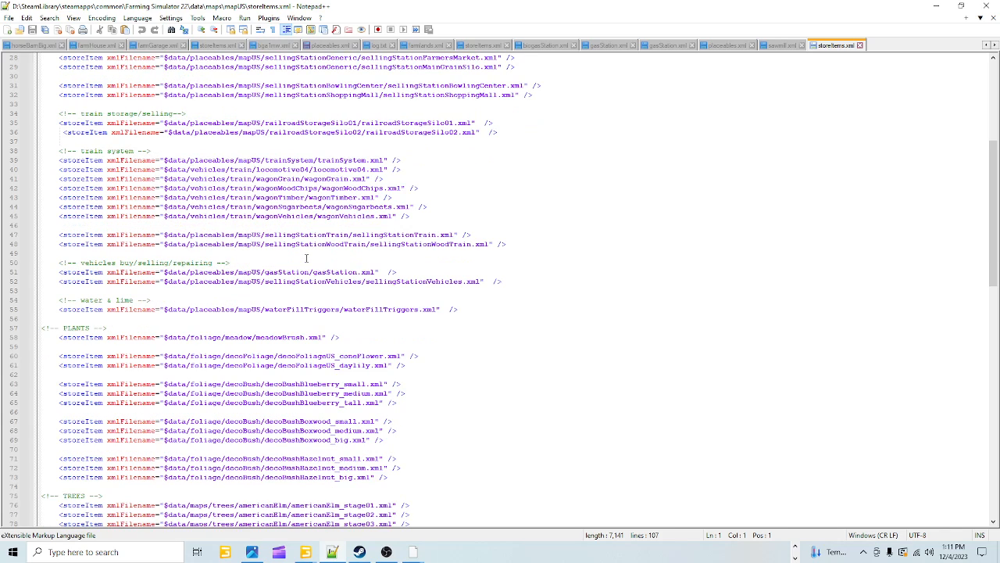
scroll(305, 259, "up", 9)
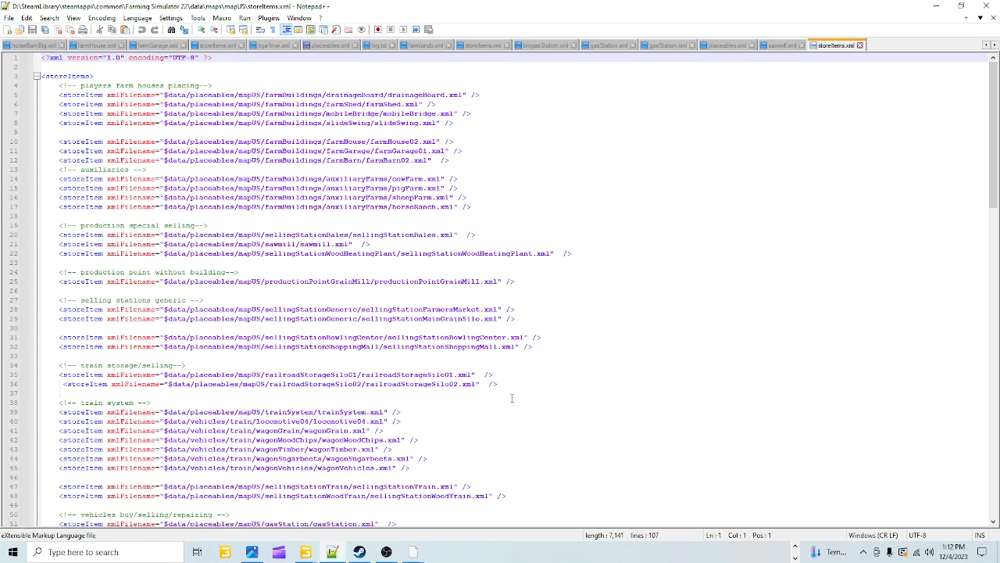
scroll(512, 398, "down", 4)
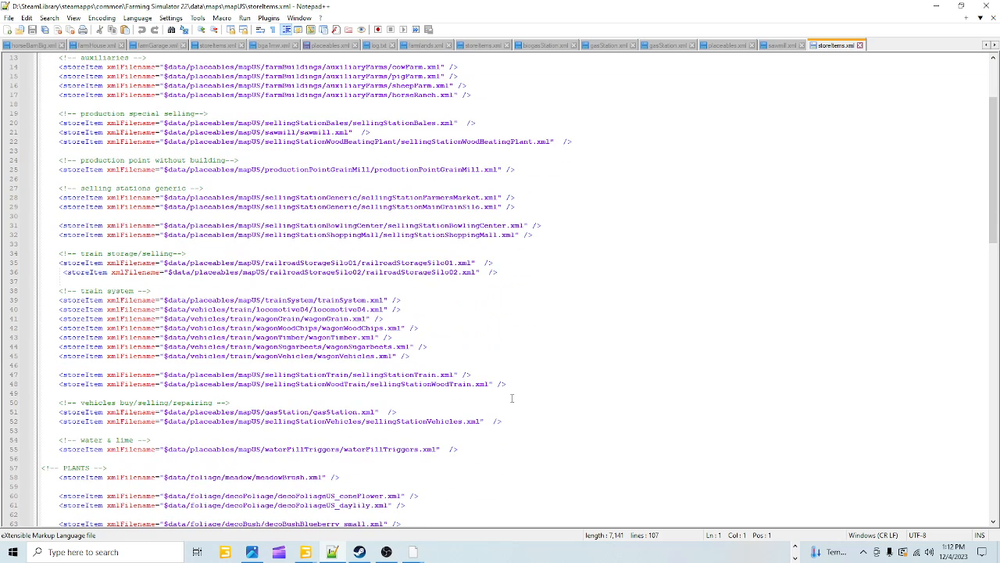
scroll(512, 398, "down", 4)
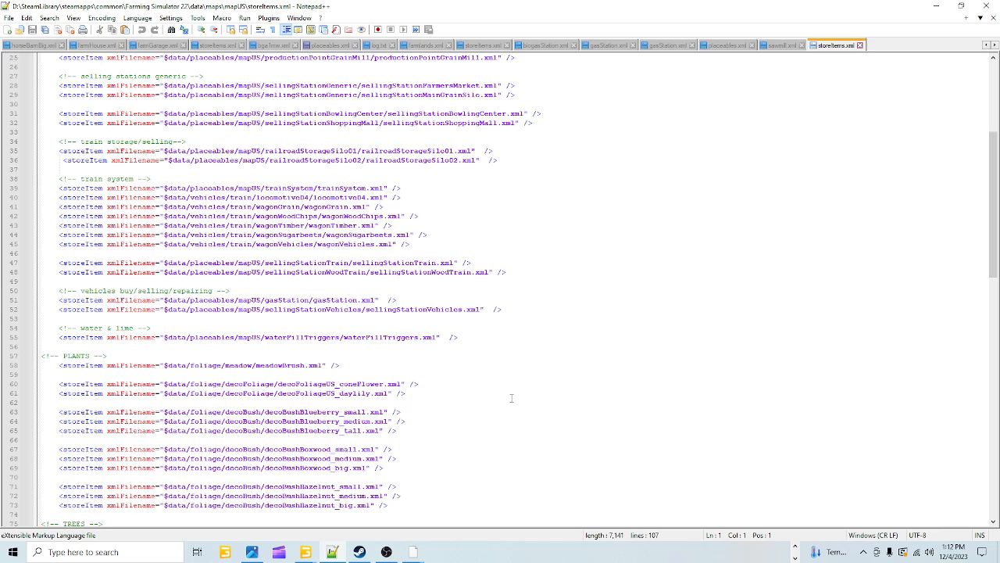
scroll(512, 397, "up", 8)
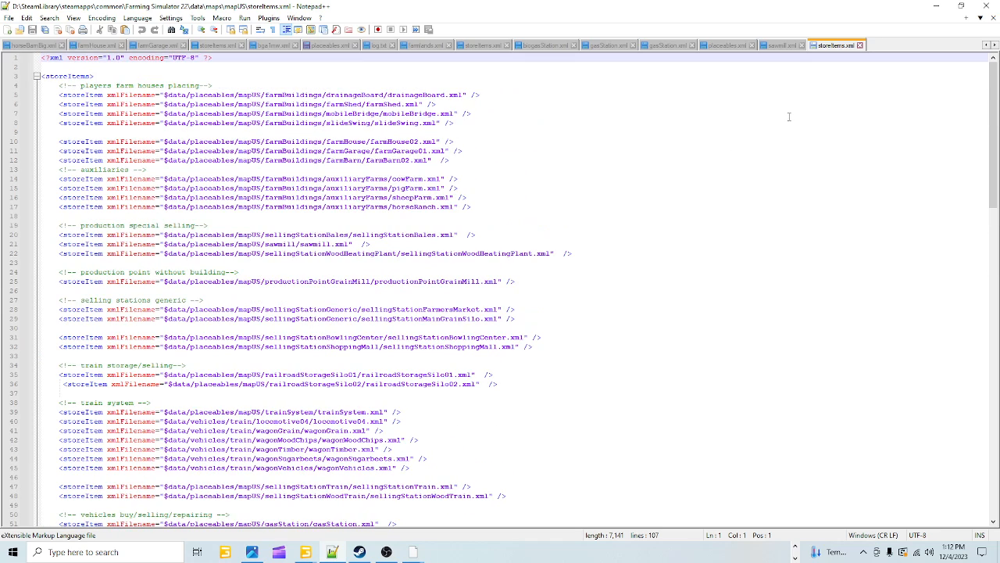
left_click(860, 45)
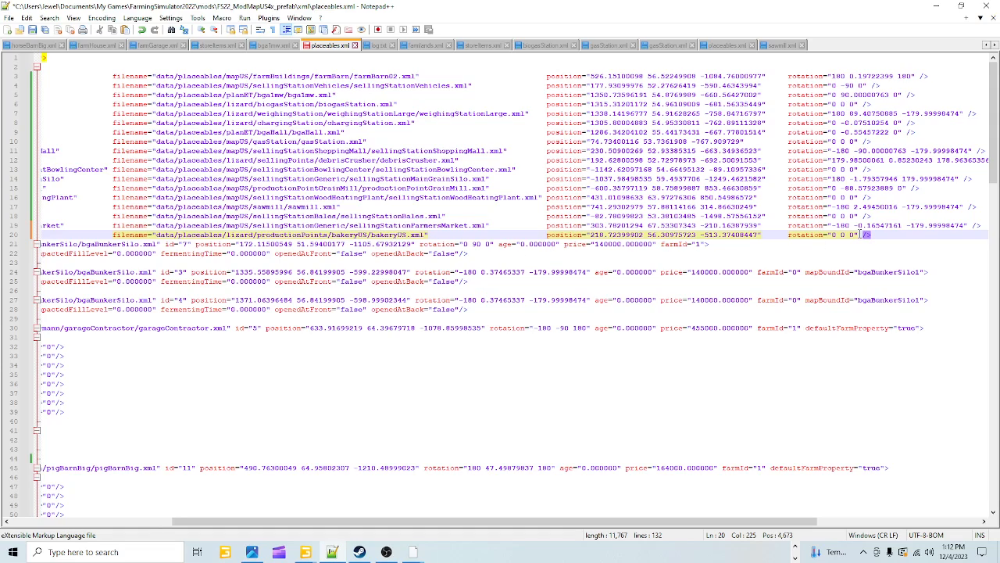
Step: Save placeables.xml with the new bakery entry, return to GIANTS Editor and save the map again
key("ctrl+s")
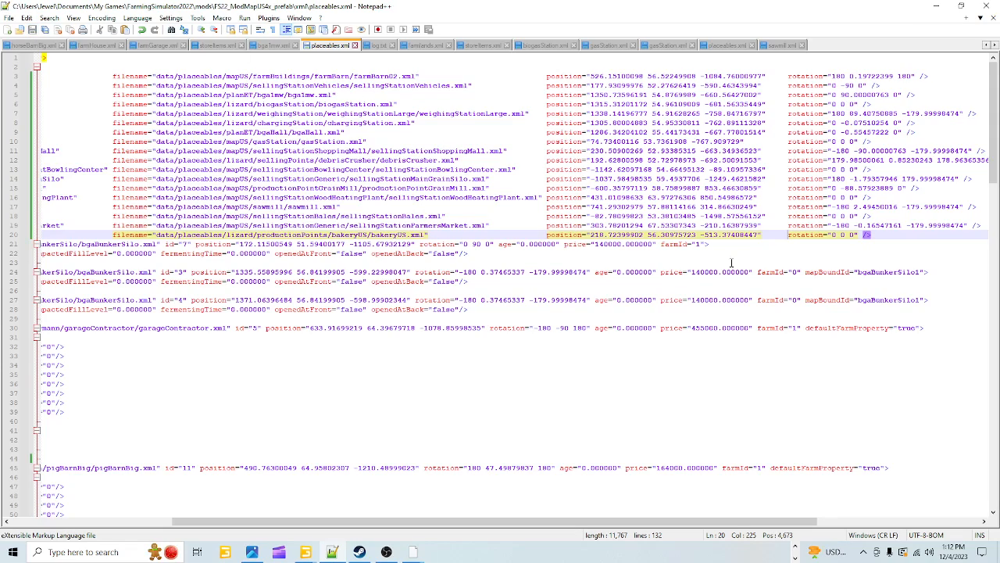
left_click(936, 5)
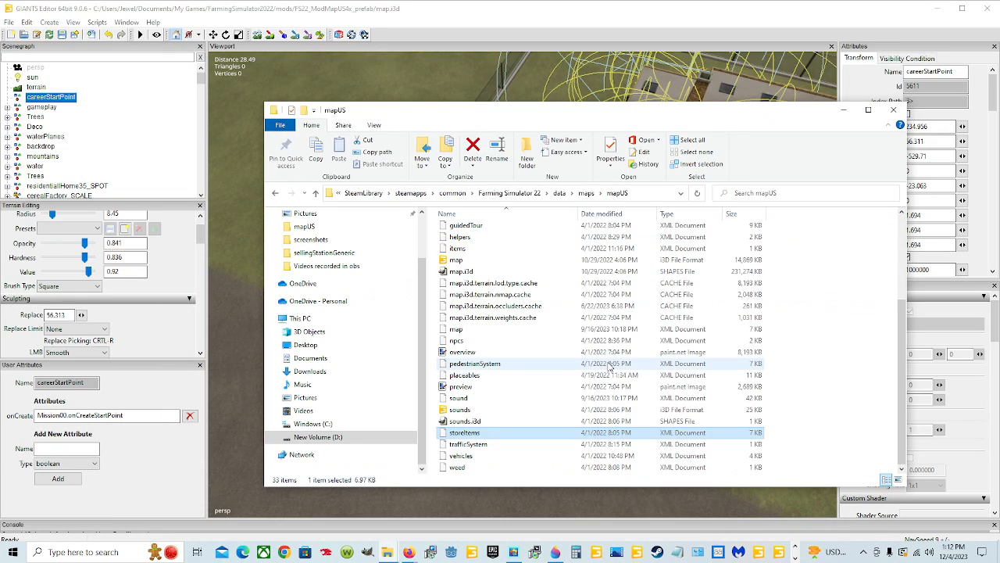
left_click(455, 54)
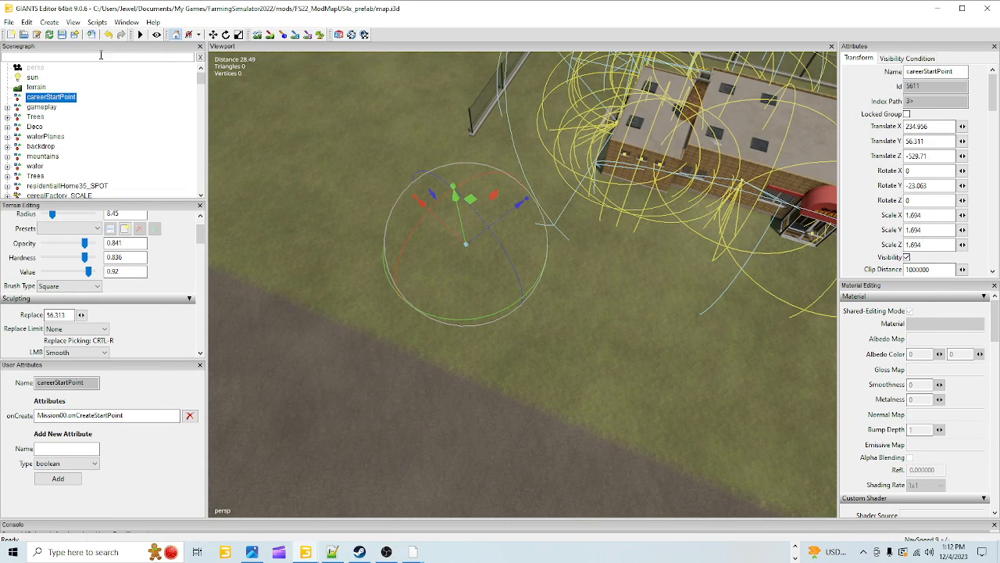
left_click(62, 34)
Step: Launch Farming Simulator 22 from Steam and choose the empty career slot after game save 14
left_click(360, 552)
left_click(321, 178)
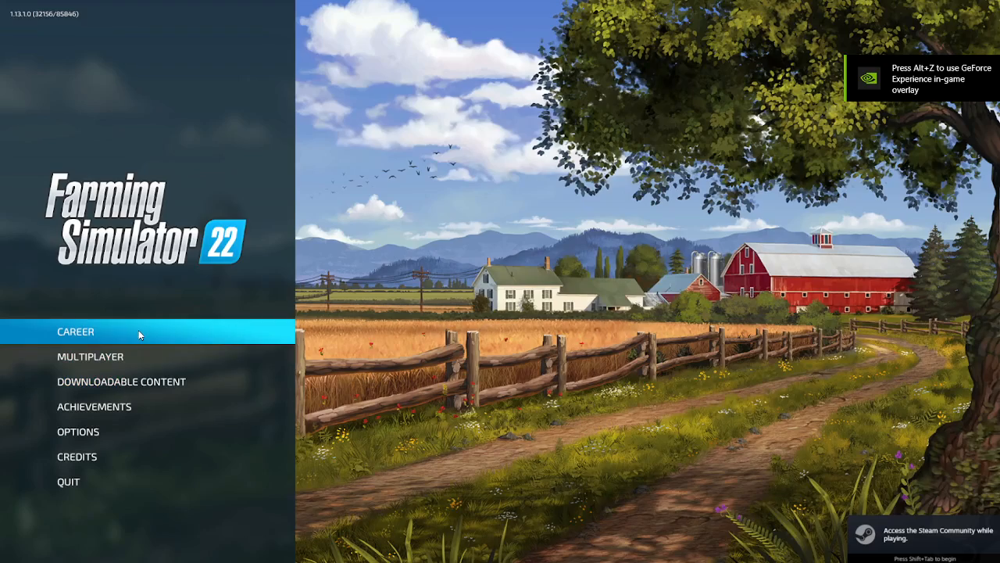
left_click(138, 330)
scroll(534, 333, "down", 12)
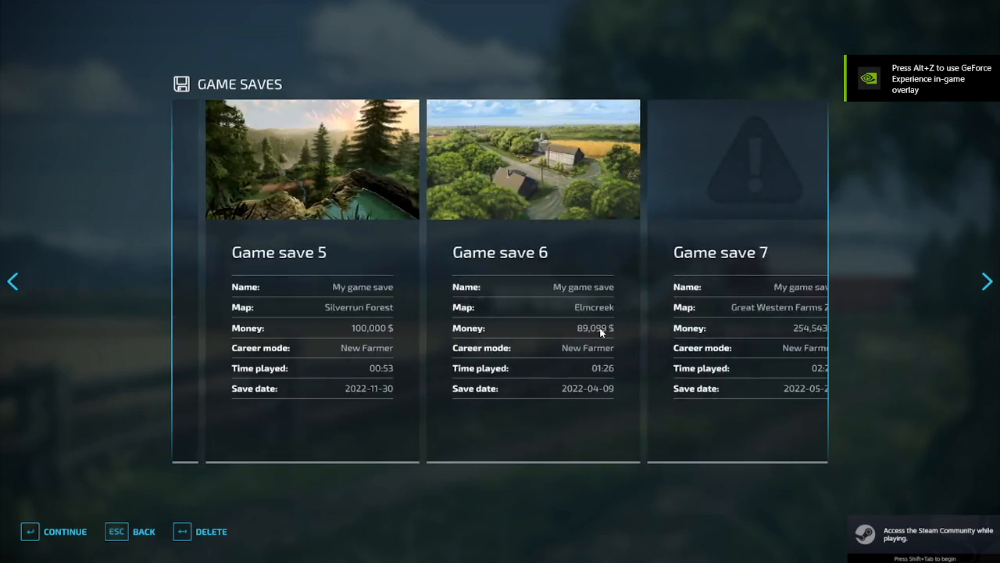
left_click(677, 283)
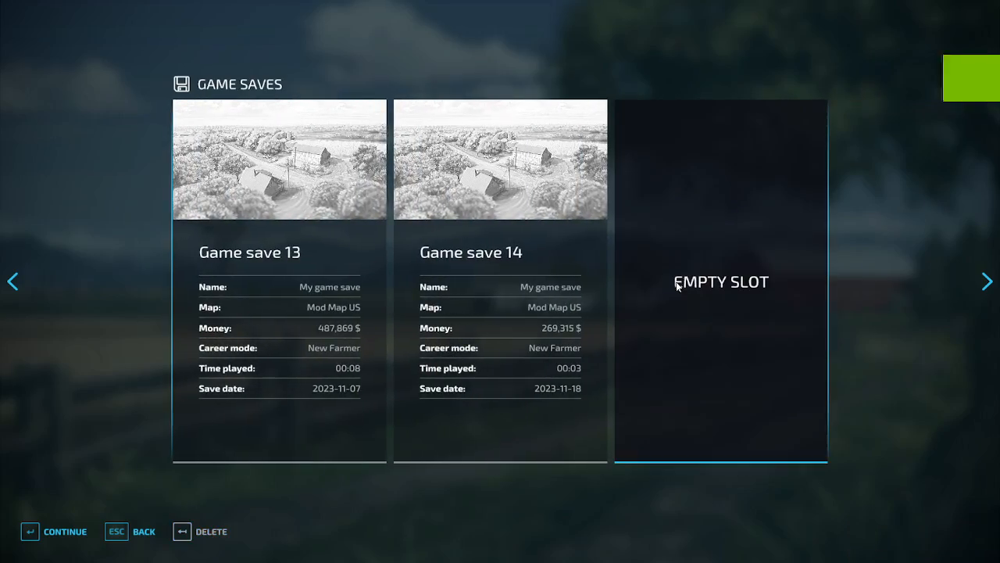
Step: Start a new career on Mod Map US in the empty slot and keep the preselected character
left_click(65, 531)
left_click(65, 531)
scroll(170, 396, "down", 4)
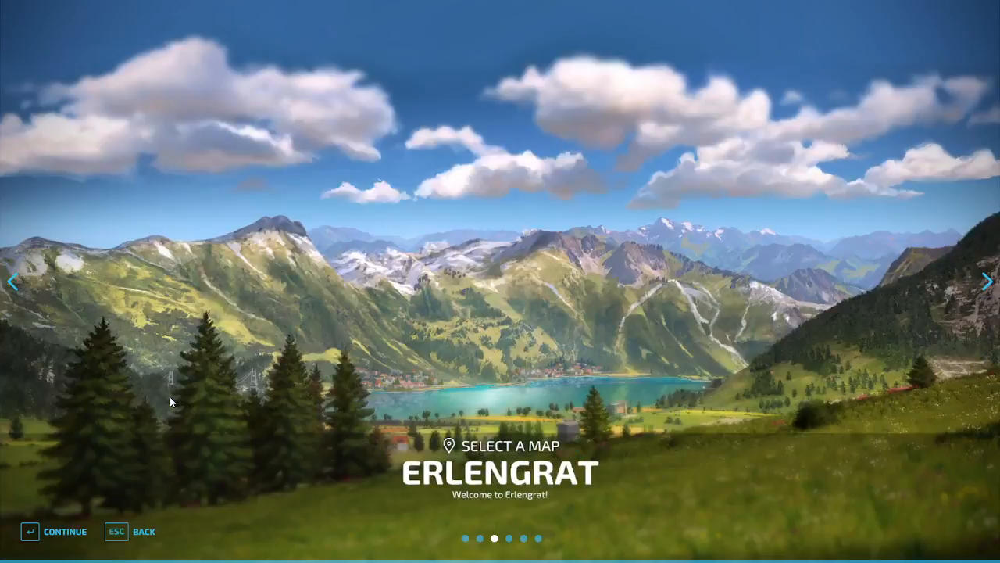
left_click(65, 531)
left_click(65, 532)
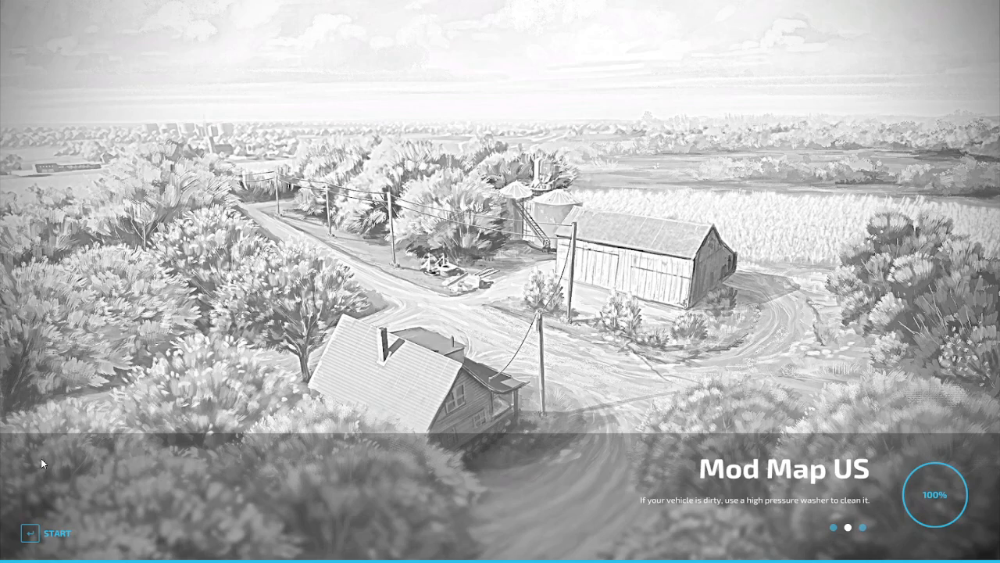
key("Return")
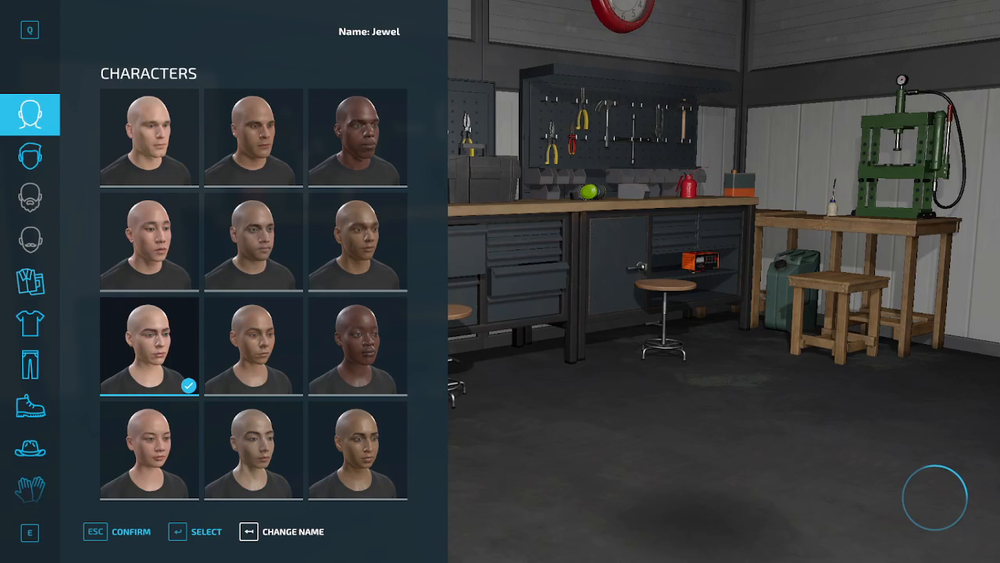
key("Escape")
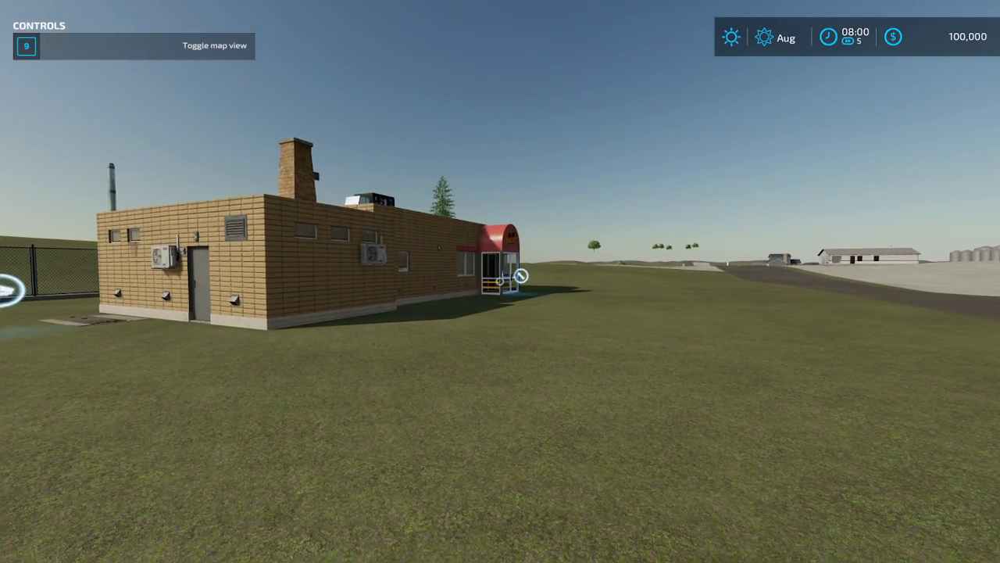
Step: Walk around the back of the bakery and inspect its fence, loading dock and striped pallet markings
key("w")
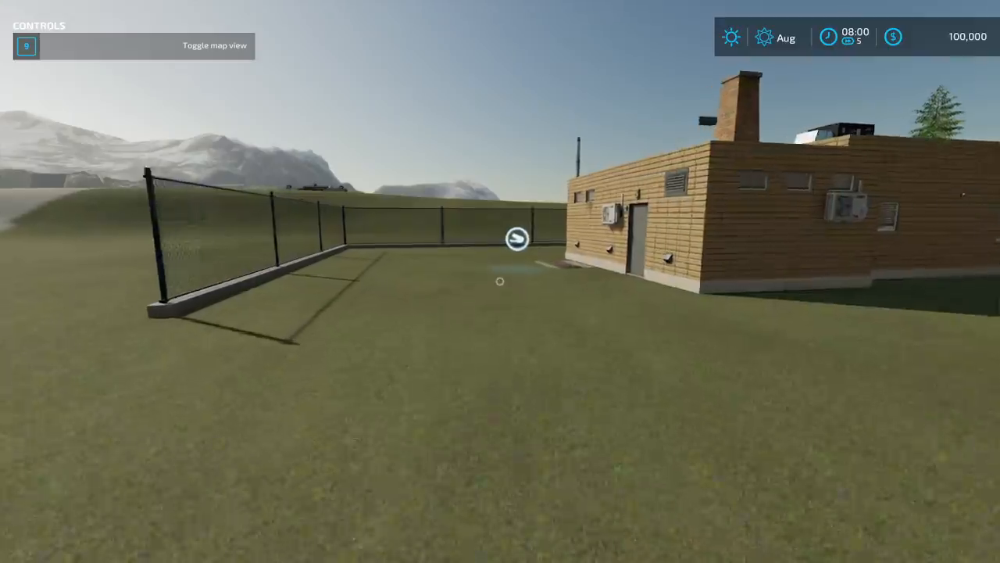
key("w")
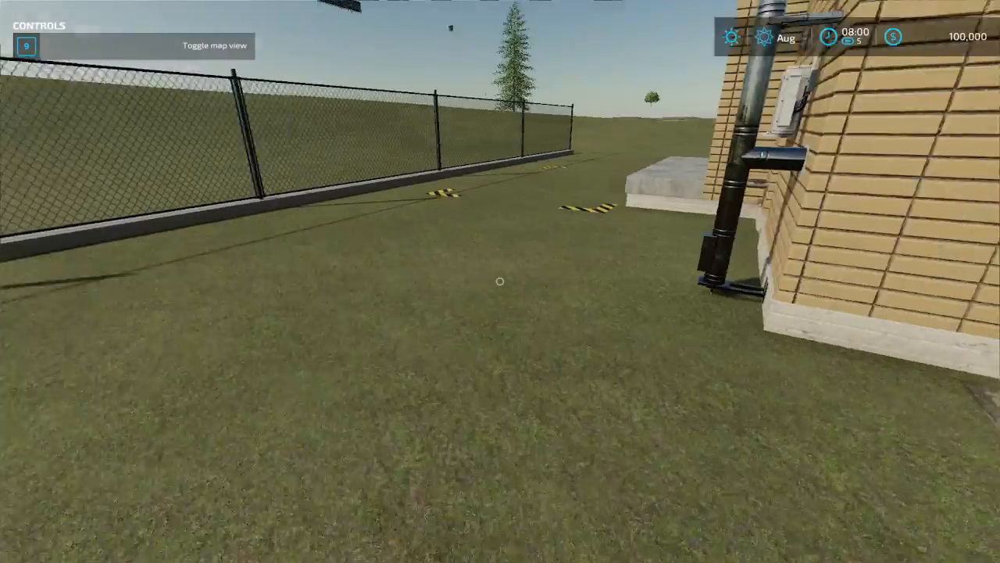
key("w")
key("w")
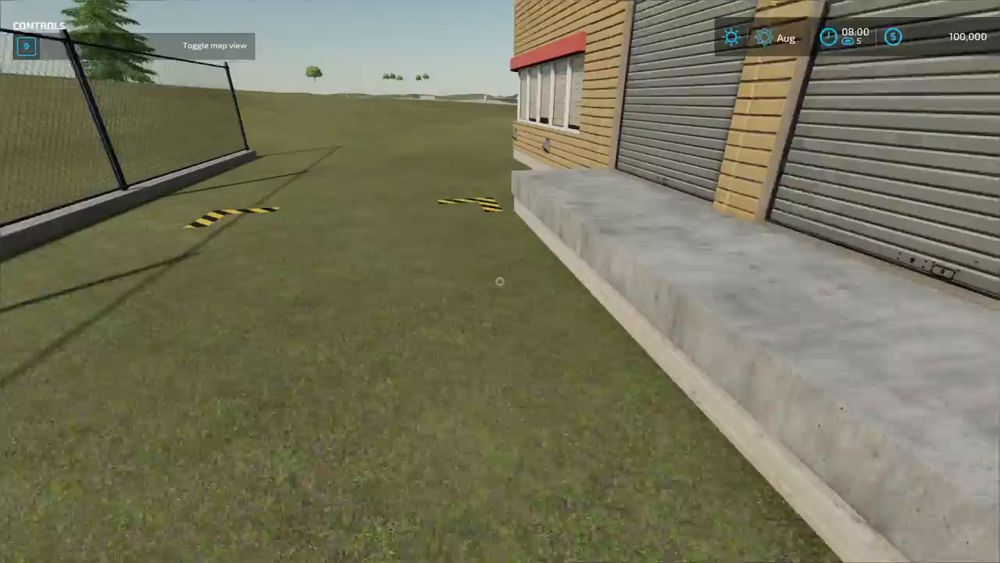
key("w")
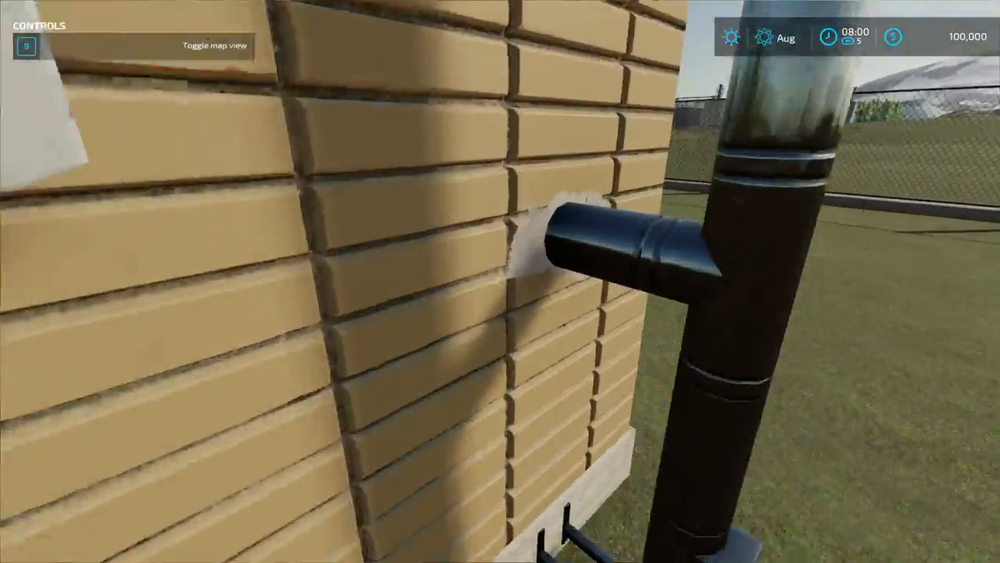
key("w")
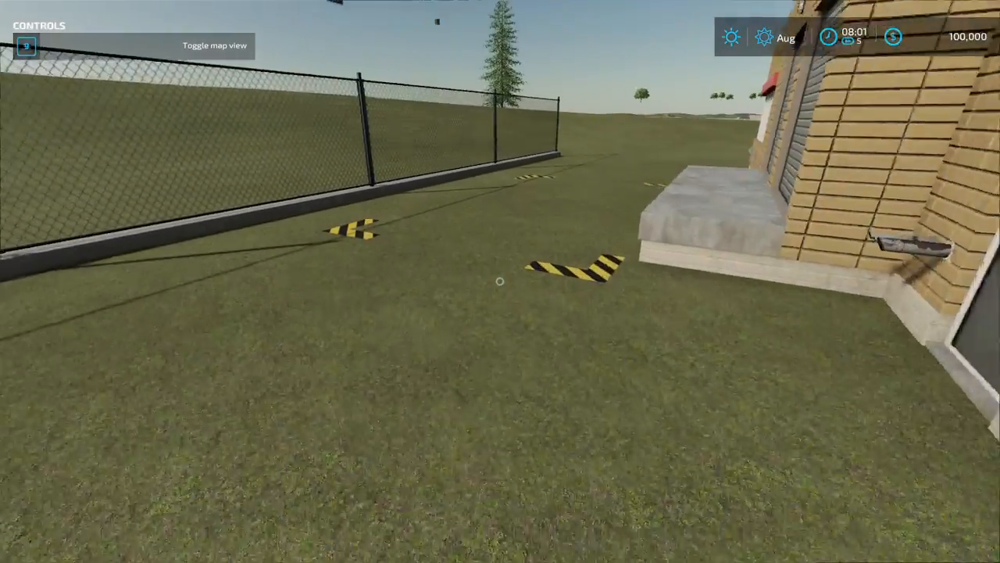
key("w")
key("w")
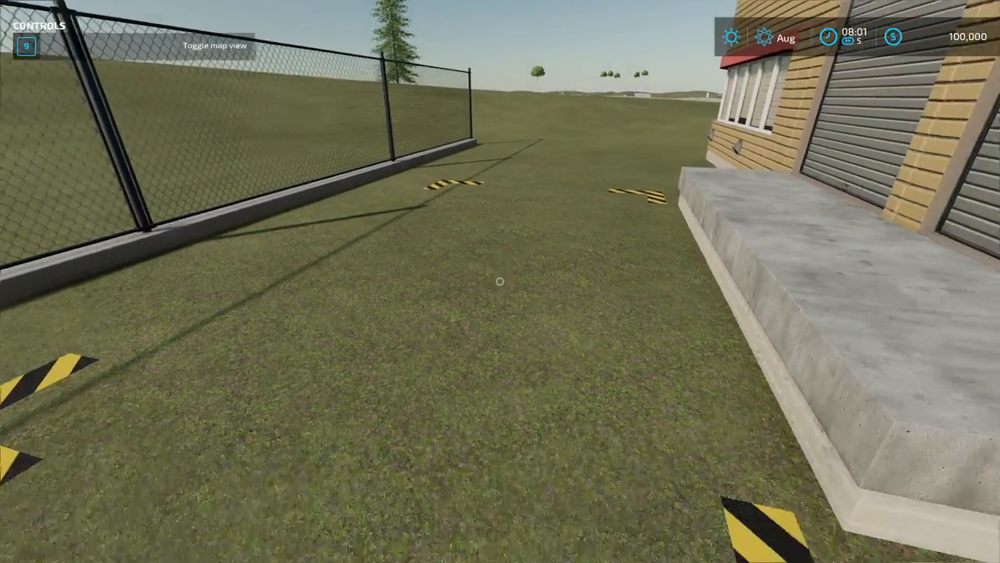
Step: Inspect the trailer unloading marker beside the bakery and walk round to view its storefront
key("s")
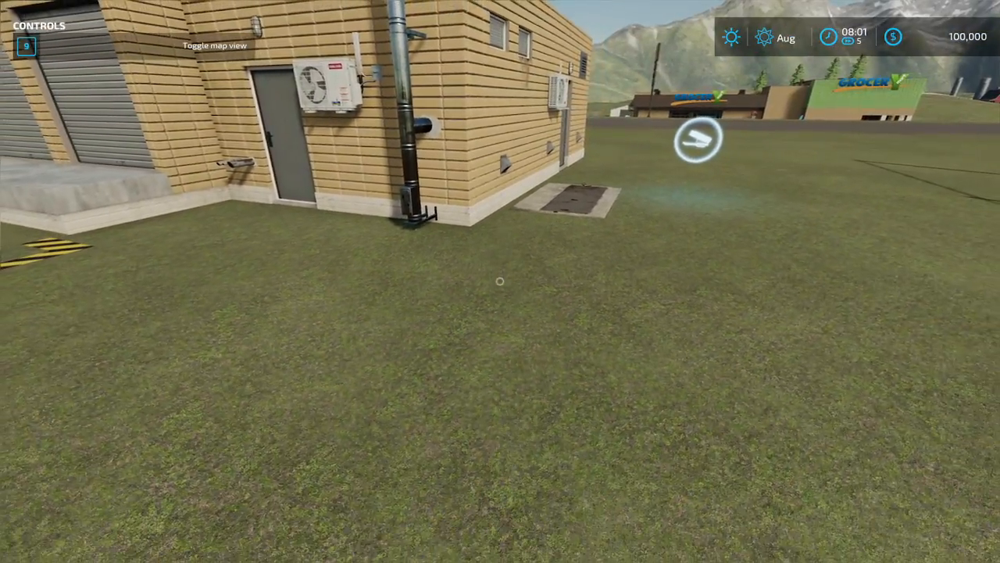
key("w")
key("w")
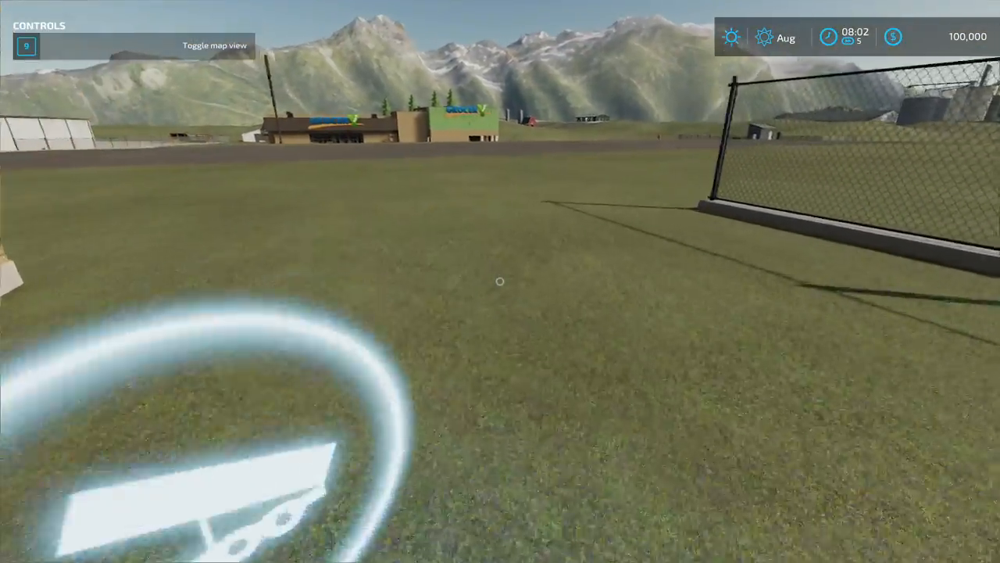
key("w")
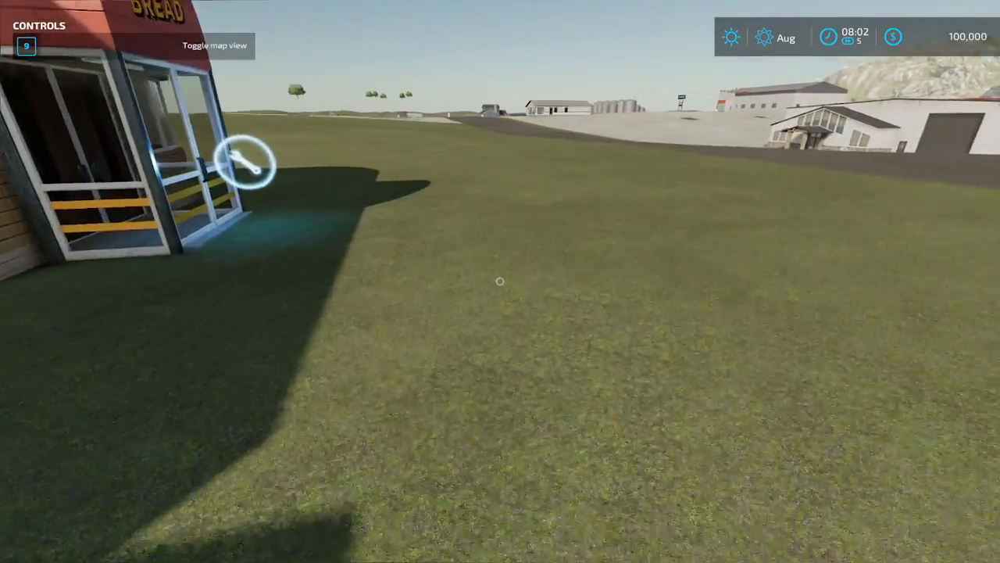
key("s")
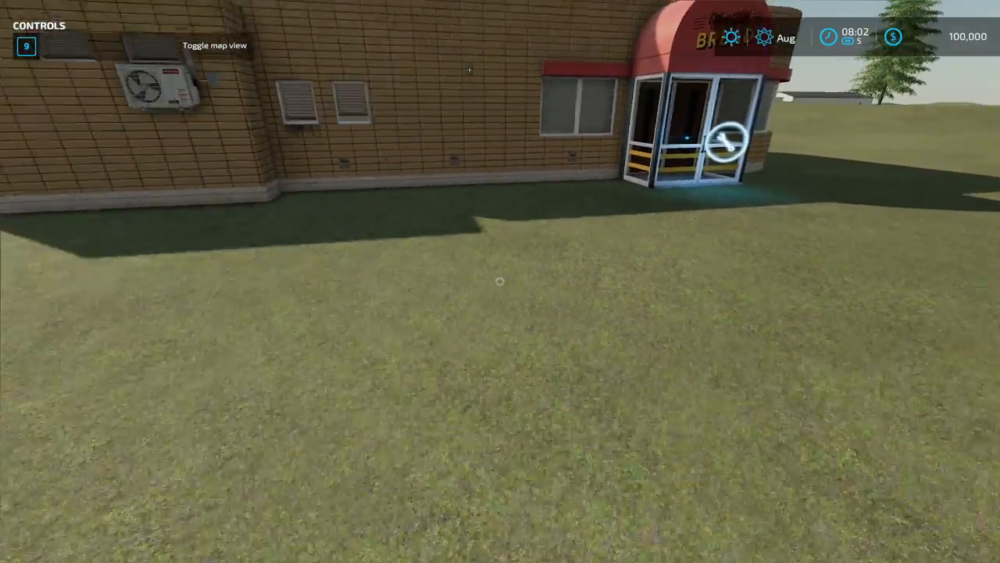
key("w")
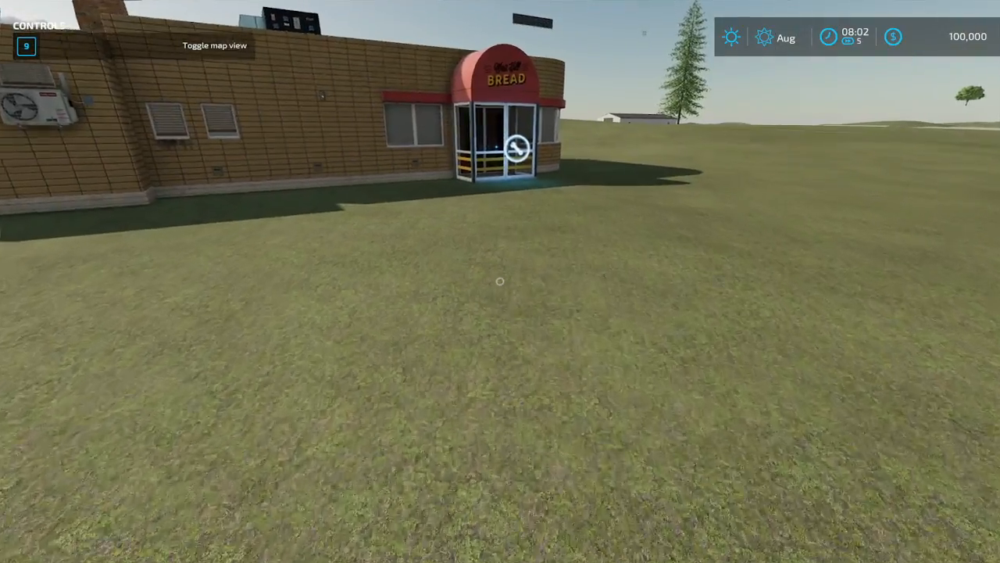
Step: Go to the wrench marker at the bakery's entrance and buy the building
key("w")
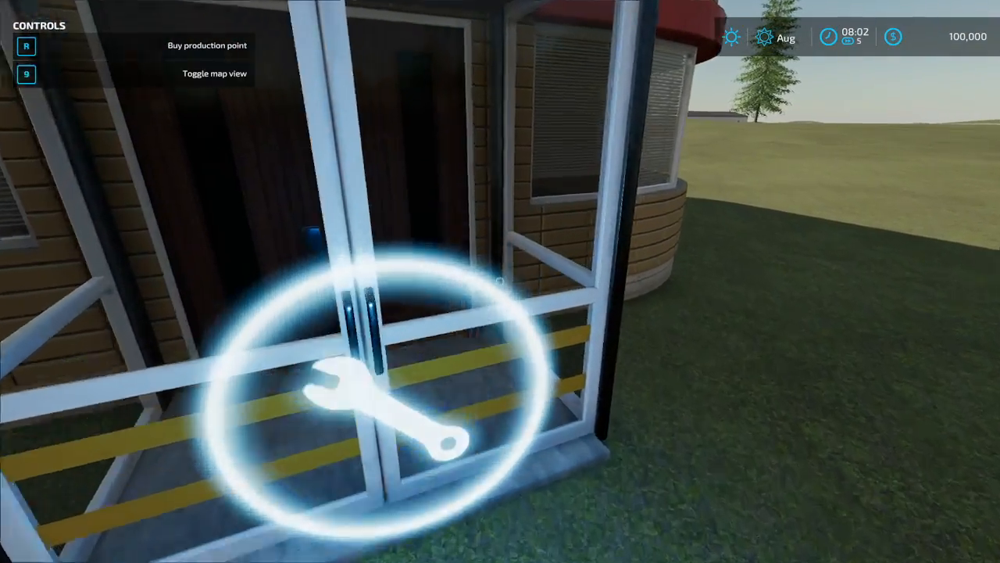
key("r")
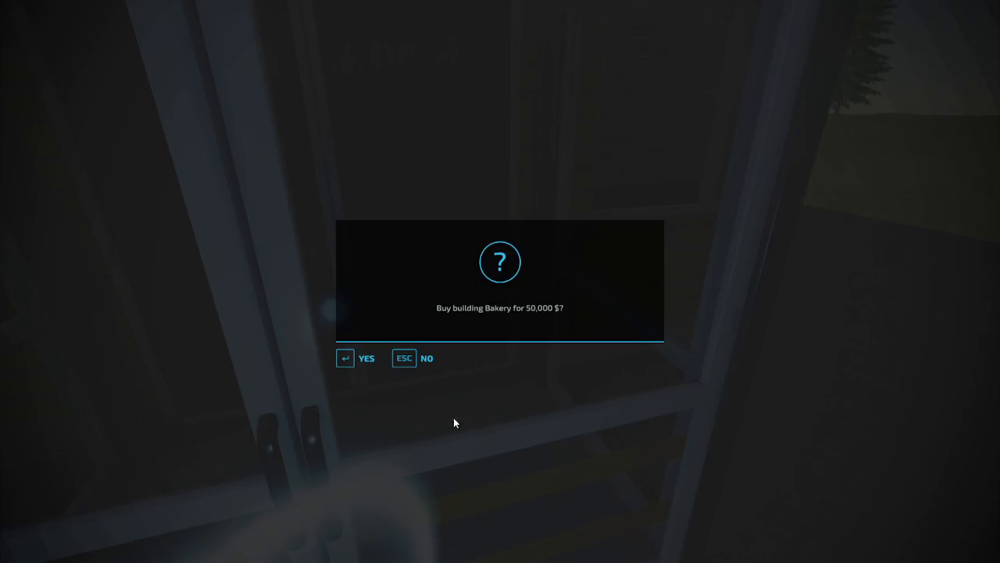
left_click(364, 358)
left_click(364, 357)
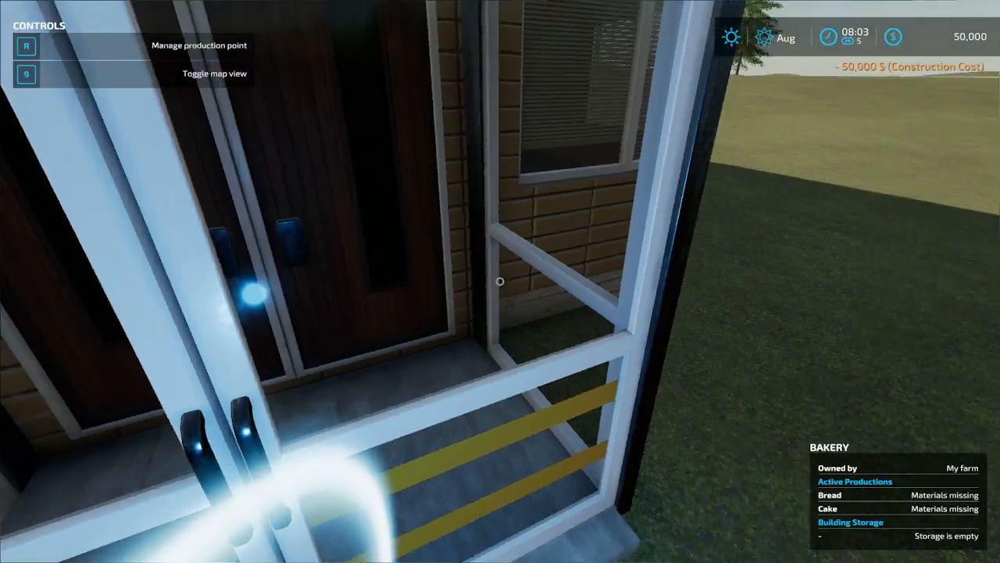
Step: Return to the bakery's unloading marker and back away to view the whole purchased building
key("w")
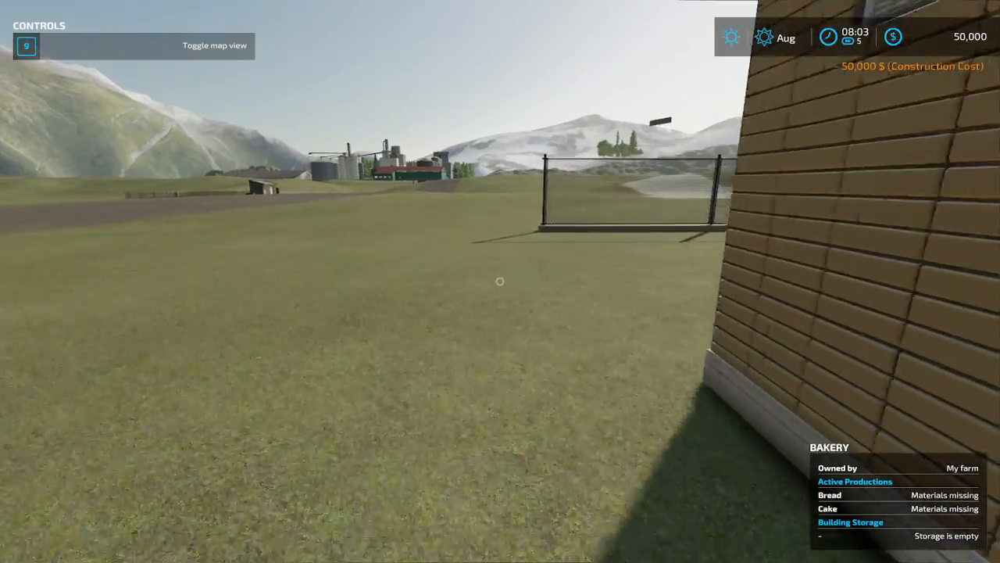
key("w")
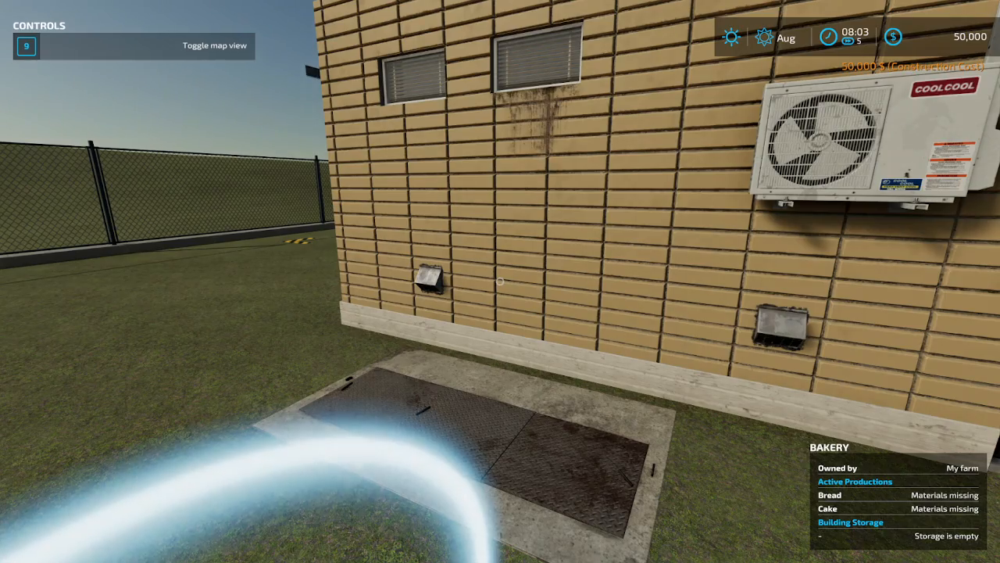
key("s")
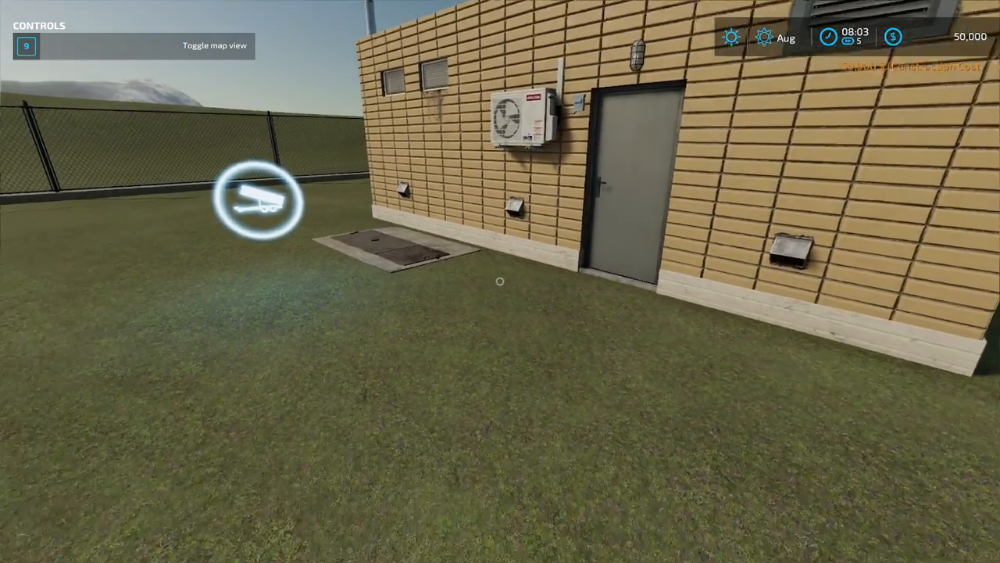
key("s")
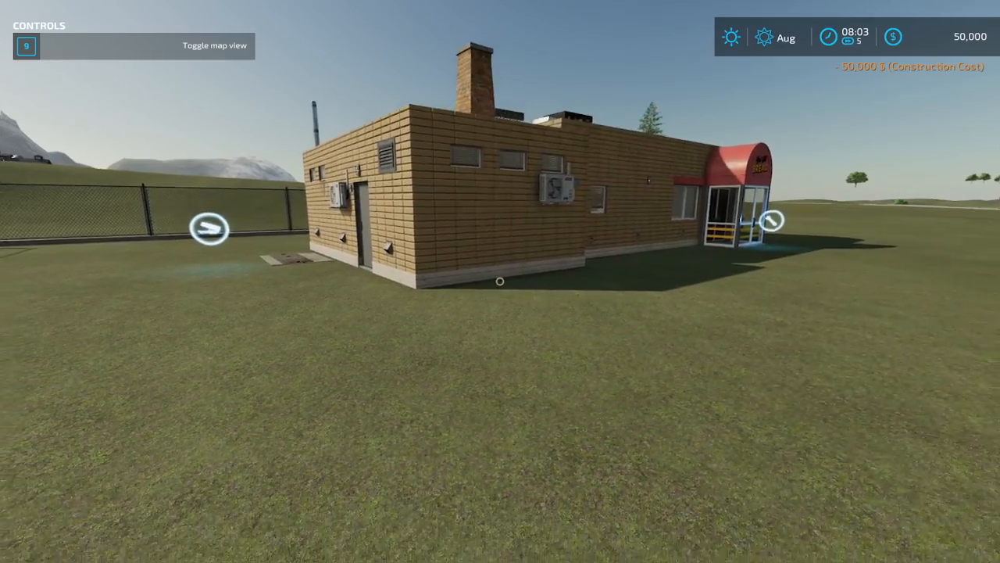
key("s")
key("s")
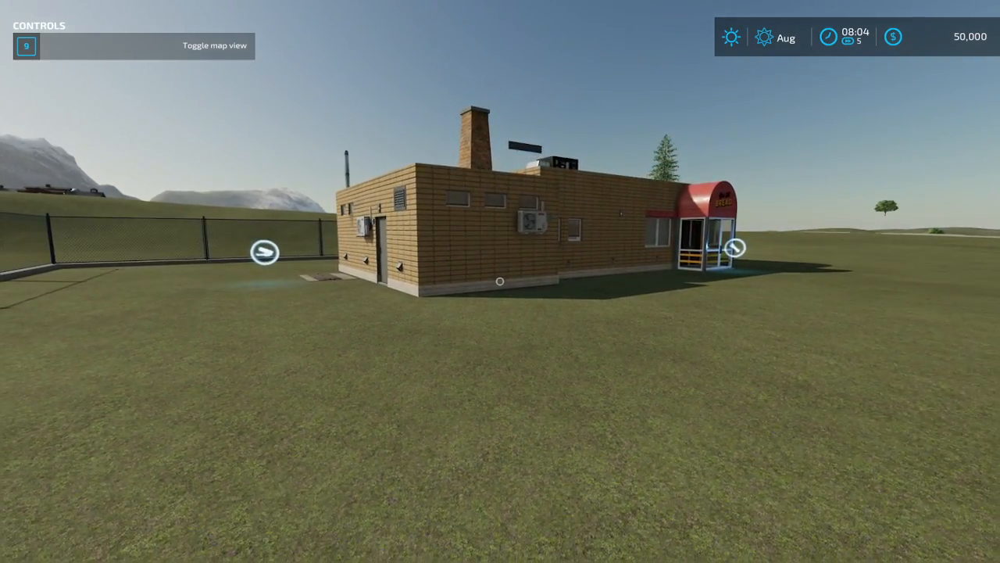
Step: Quit the game without saving and return to the map in GIANTS Editor
key("Escape")
left_click(30, 198)
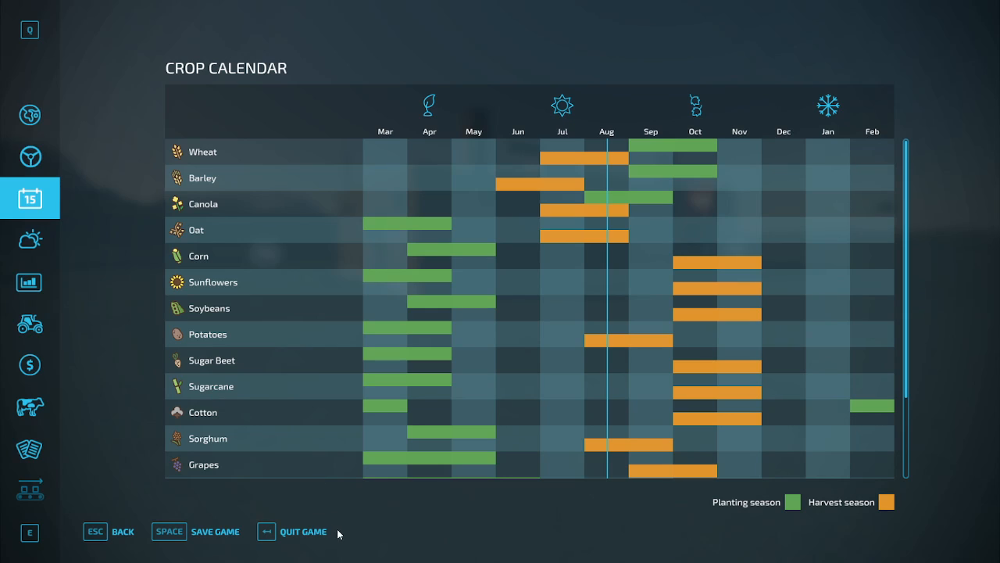
left_click(339, 534)
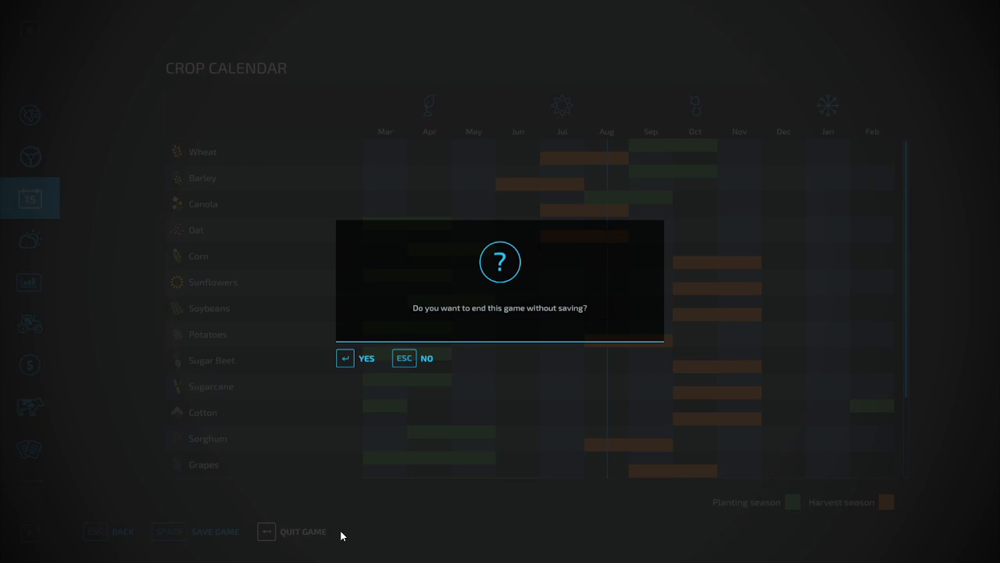
left_click(365, 357)
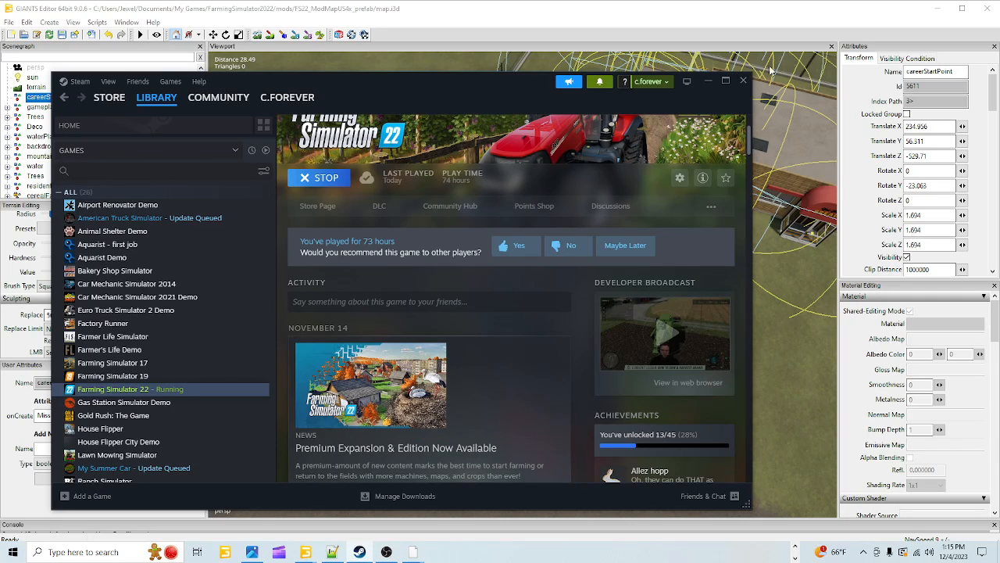
left_click(753, 33)
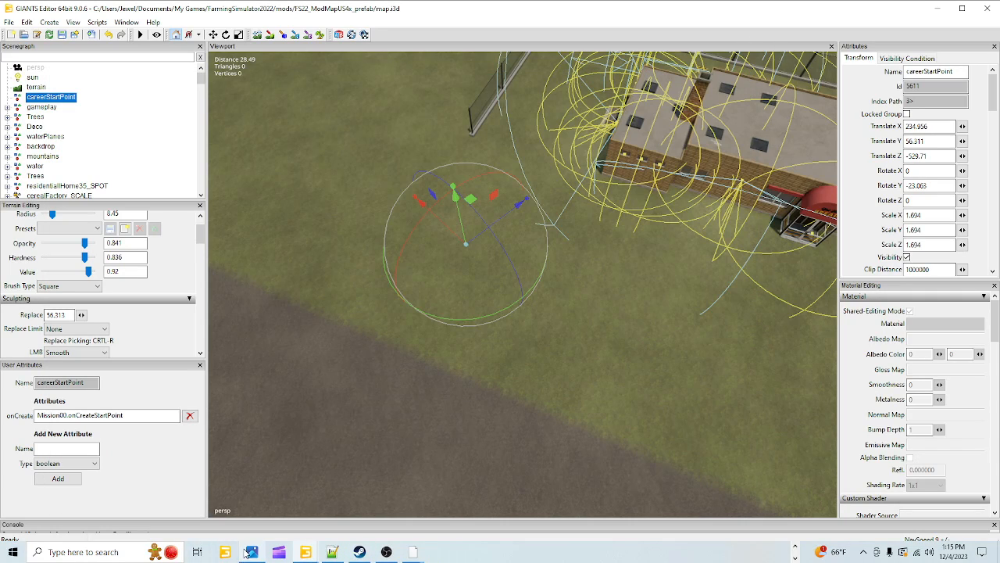
Step: Switch to the Photos window and page through the reference screenshots from the brick grain-silo factory to the baseball field
mouse_move(252, 552)
left_click(266, 500)
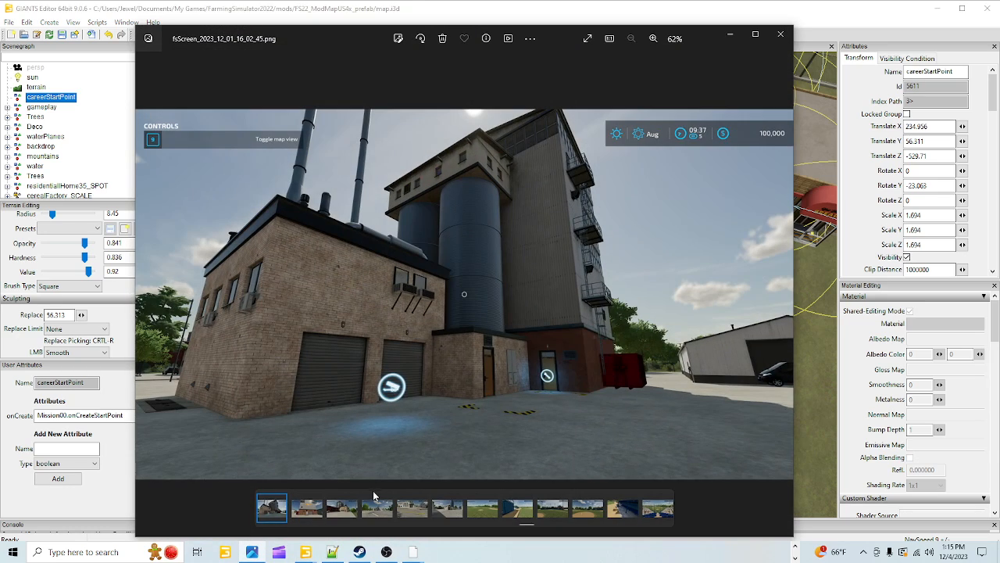
left_click(786, 294)
left_click(785, 293)
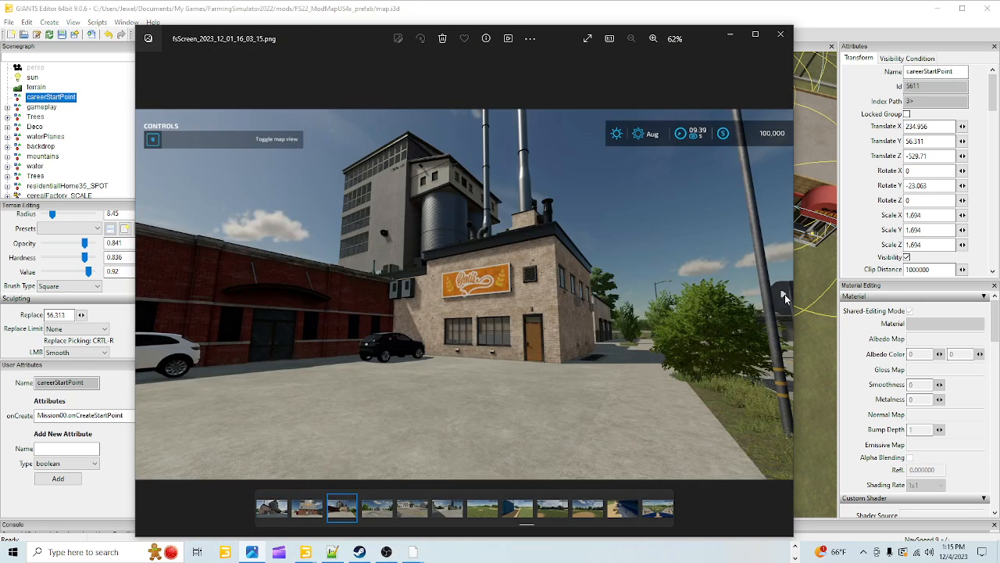
left_click(785, 294)
left_click(784, 293)
left_click(785, 294)
left_click(784, 294)
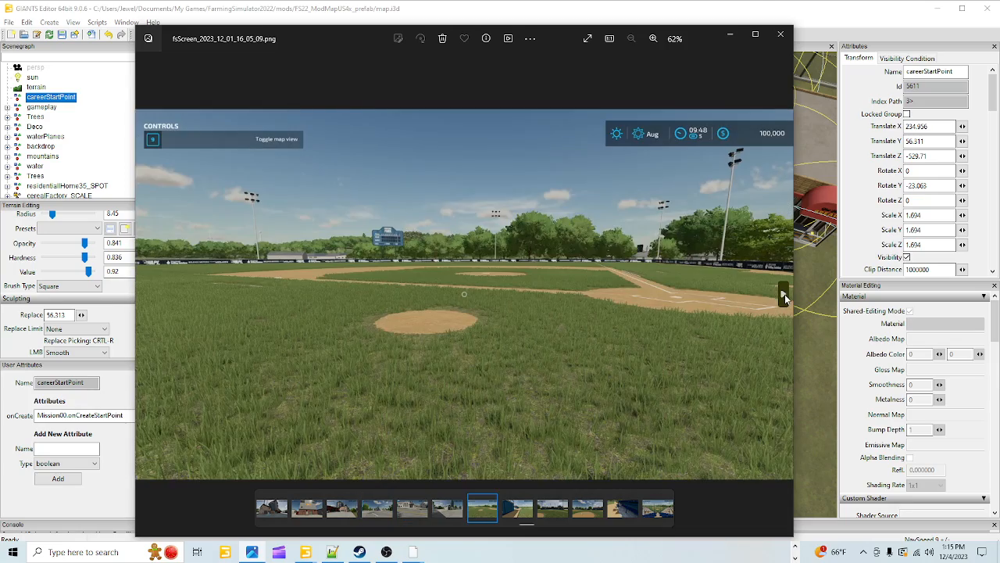
Step: Continue through the reference screenshots of the baseball stadium and its bleachers to the livestock yard shots
left_click(785, 294)
left_click(784, 294)
left_click(784, 294)
left_click(785, 293)
left_click(784, 294)
left_click(785, 294)
left_click(785, 293)
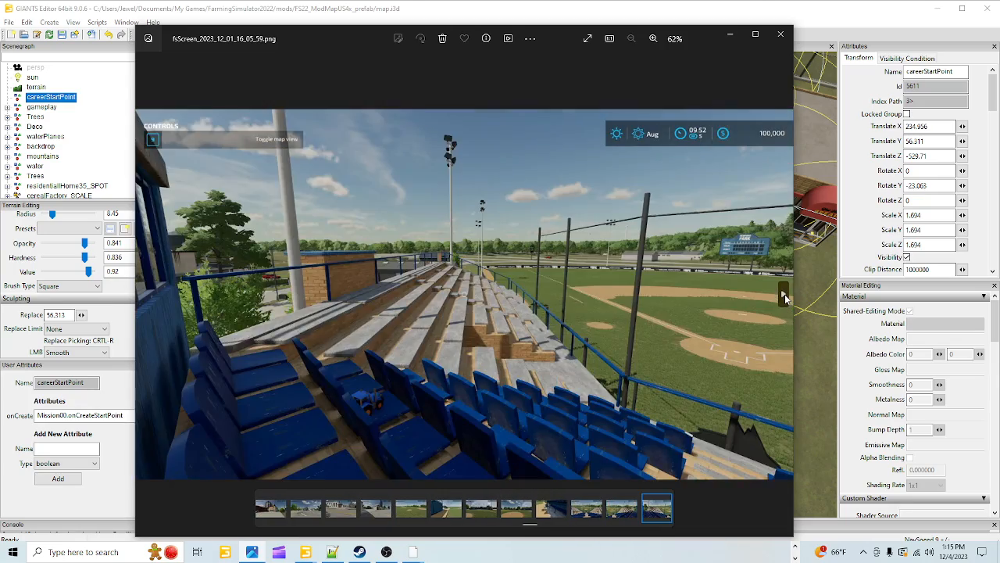
left_click(785, 293)
left_click(785, 294)
left_click(785, 293)
left_click(785, 294)
left_click(784, 293)
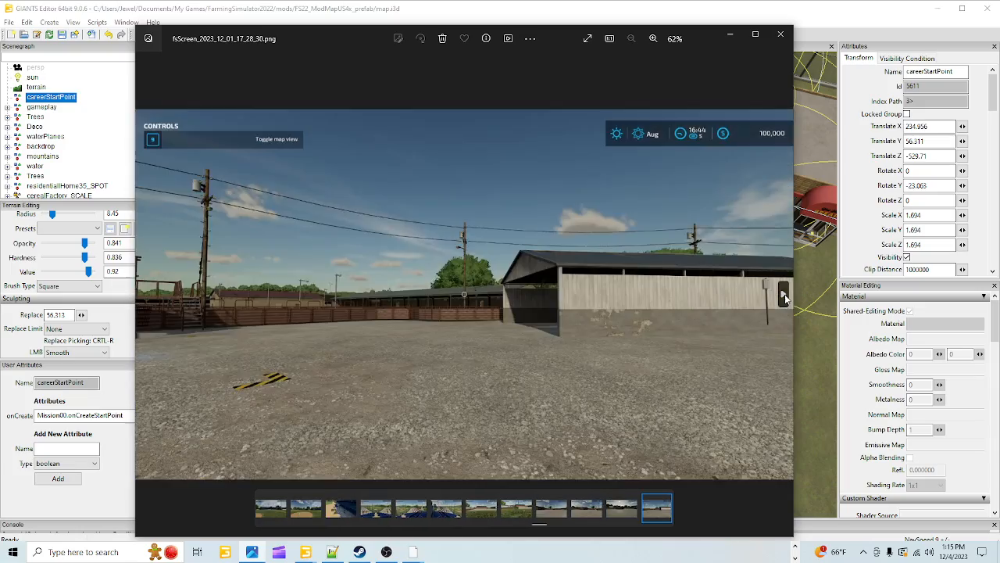
Step: Review the livestock yard reference screenshots, including the loading ramp, through to the long open shed behind the trees
left_click(785, 294)
left_click(784, 294)
left_click(785, 294)
left_click(785, 294)
left_click(784, 294)
left_click(784, 294)
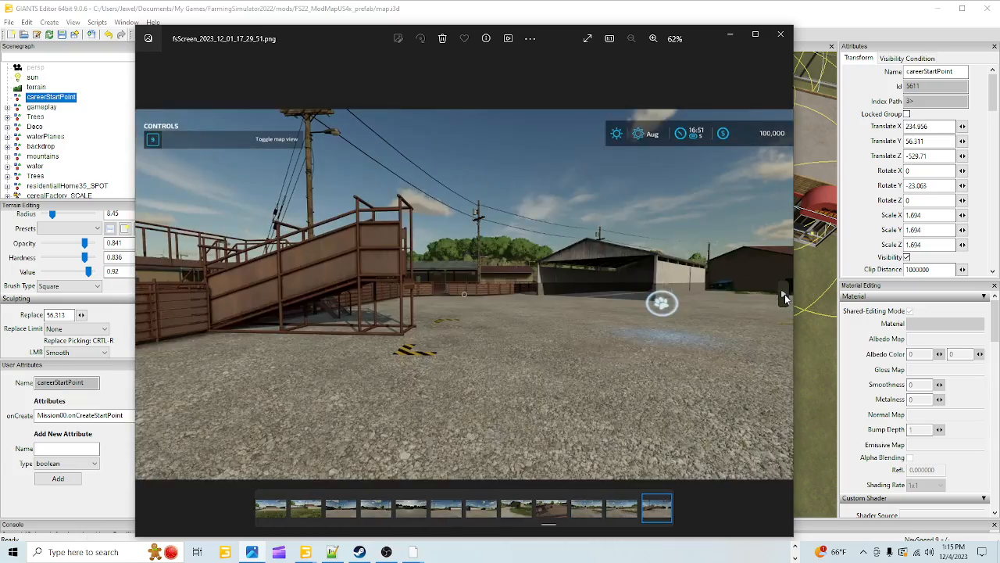
left_click(785, 293)
left_click(785, 293)
left_click(784, 294)
left_click(785, 294)
left_click(784, 294)
left_click(784, 294)
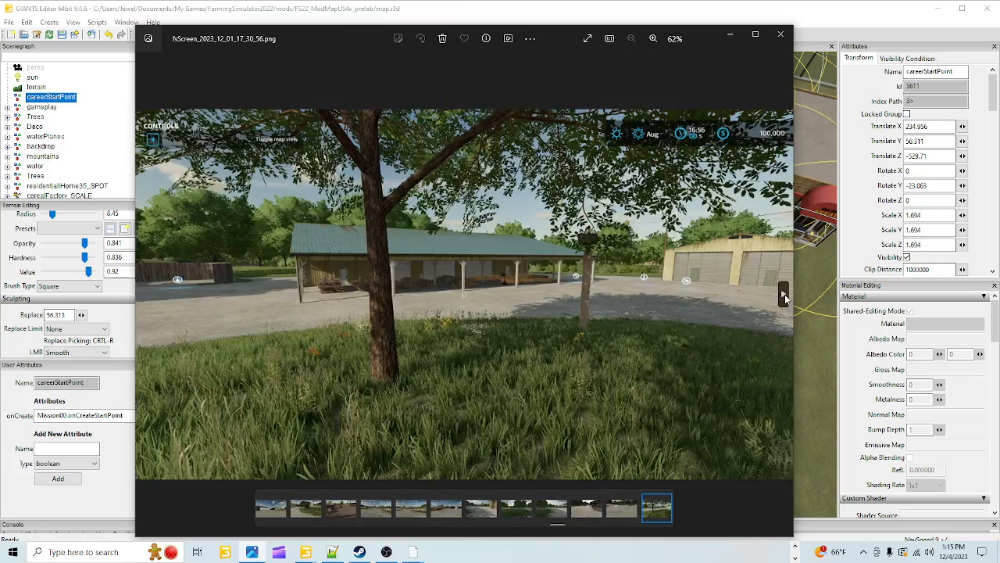
Step: Examine the reference screenshots of the red barn with its silo, the grain silo plant and the spinnery
left_click(785, 294)
left_click(785, 294)
left_click(785, 293)
left_click(784, 294)
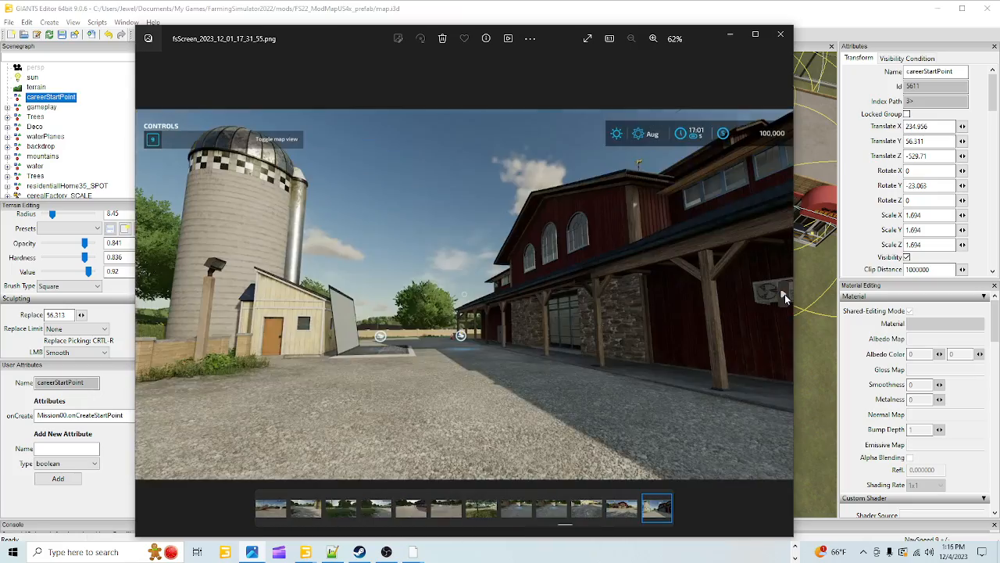
left_click(784, 294)
left_click(785, 294)
left_click(785, 293)
left_click(784, 294)
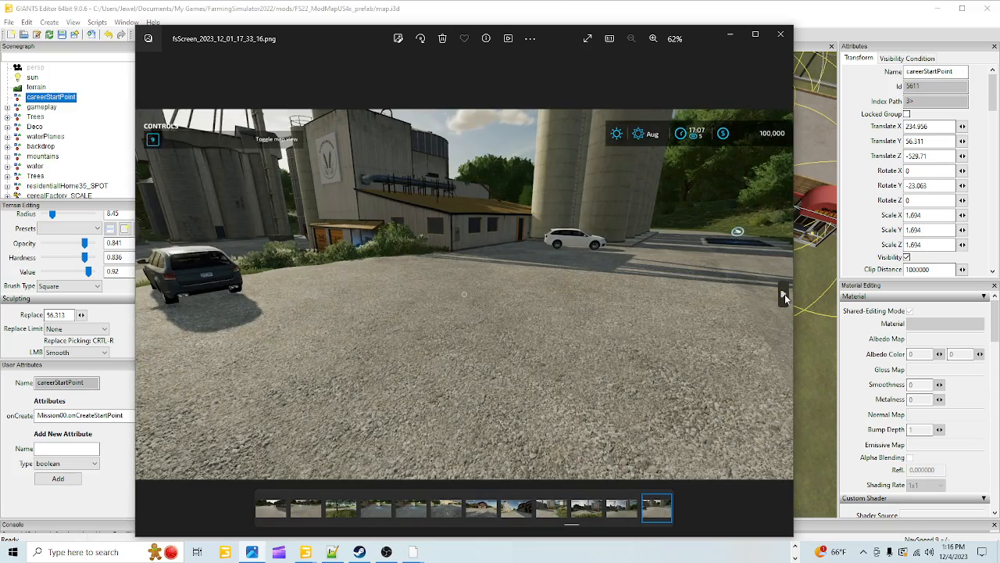
left_click(785, 294)
left_click(785, 294)
left_click(785, 294)
left_click(784, 294)
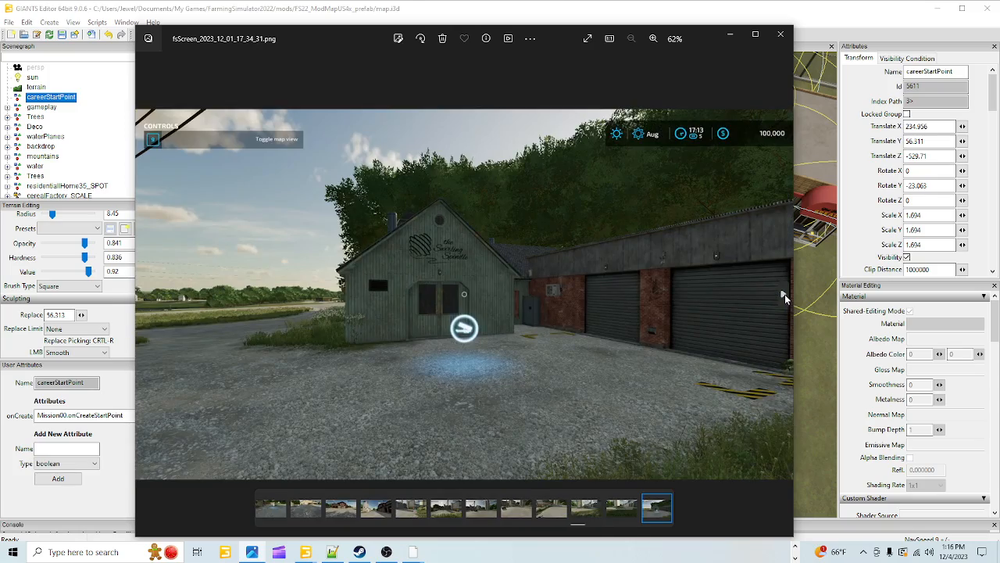
Step: Advance through the roadside diner reference shots to the bakery screenshot fsScreen_2023_12_01_17_35_57.png
left_click(784, 294)
left_click(785, 294)
left_click(785, 294)
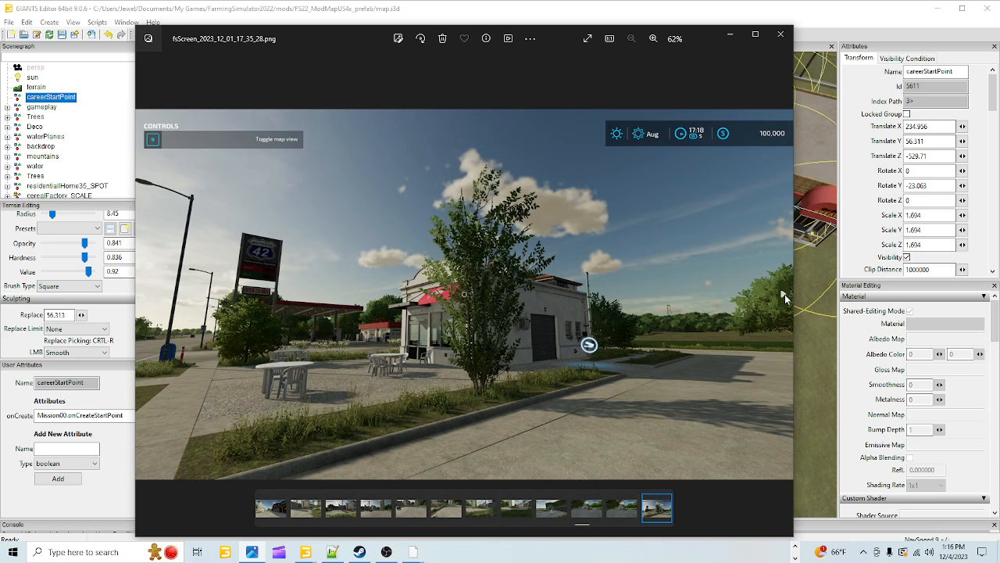
left_click(785, 294)
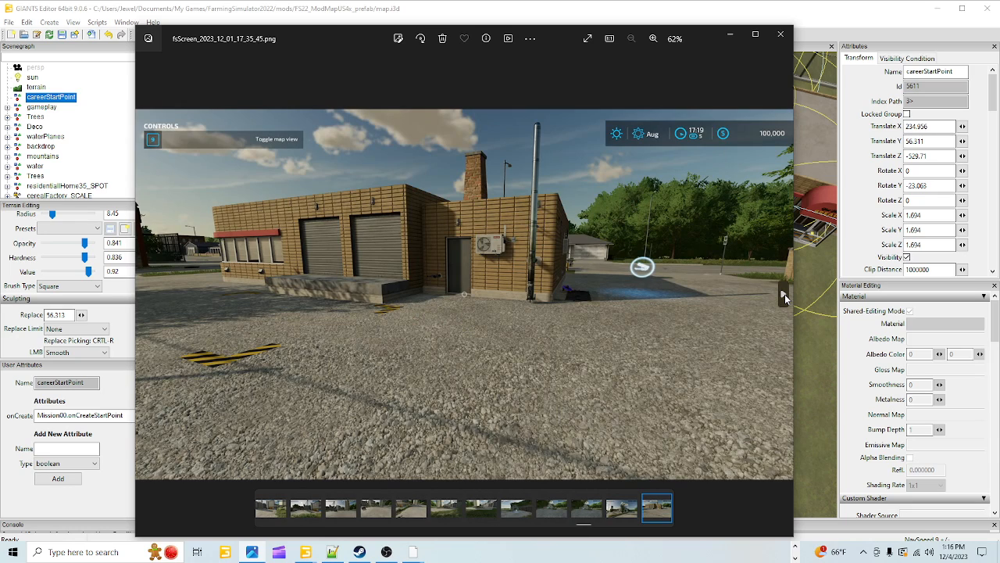
left_click(785, 294)
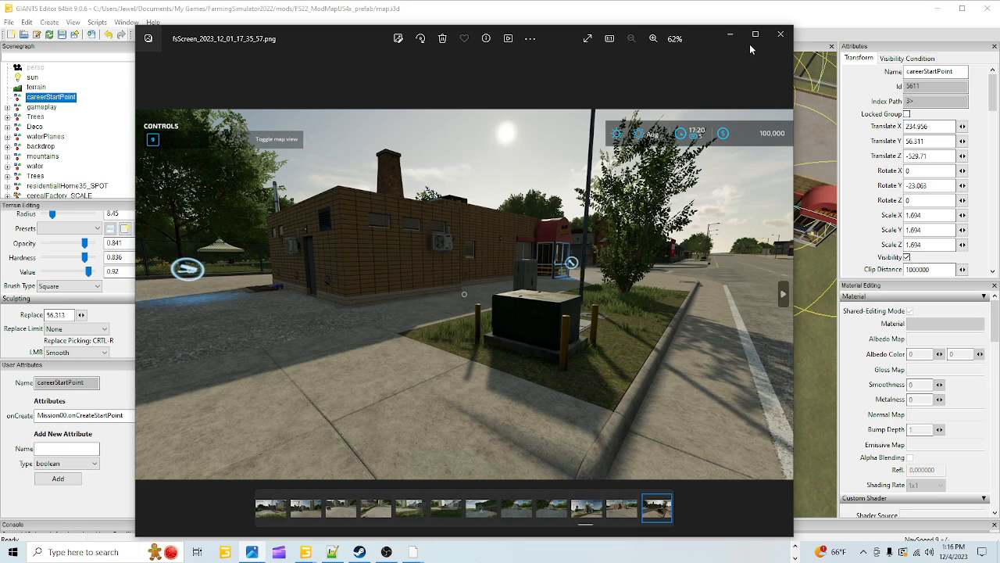
Step: Close the reference screenshots and look over the bakery and the surrounding terrain in GIANTS Editor
left_click(780, 34)
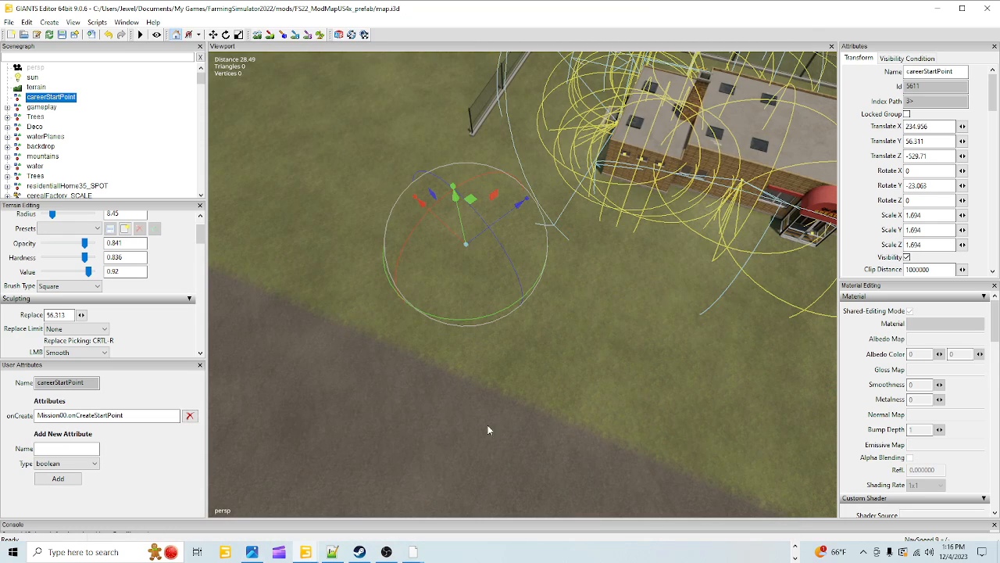
left_click_drag(355, 418, 435, 350, "alt")
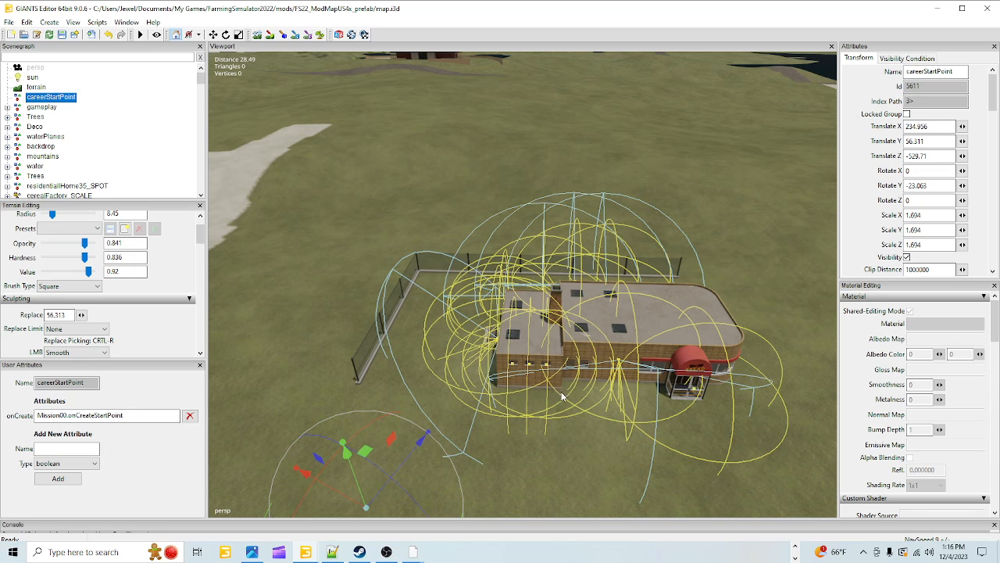
left_click_drag(566, 394, 518, 350, "alt")
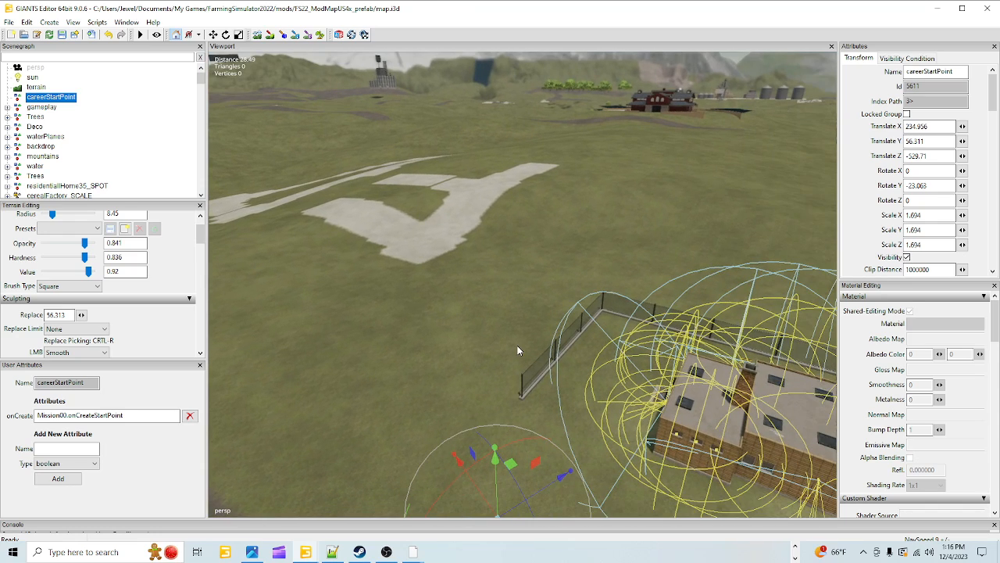